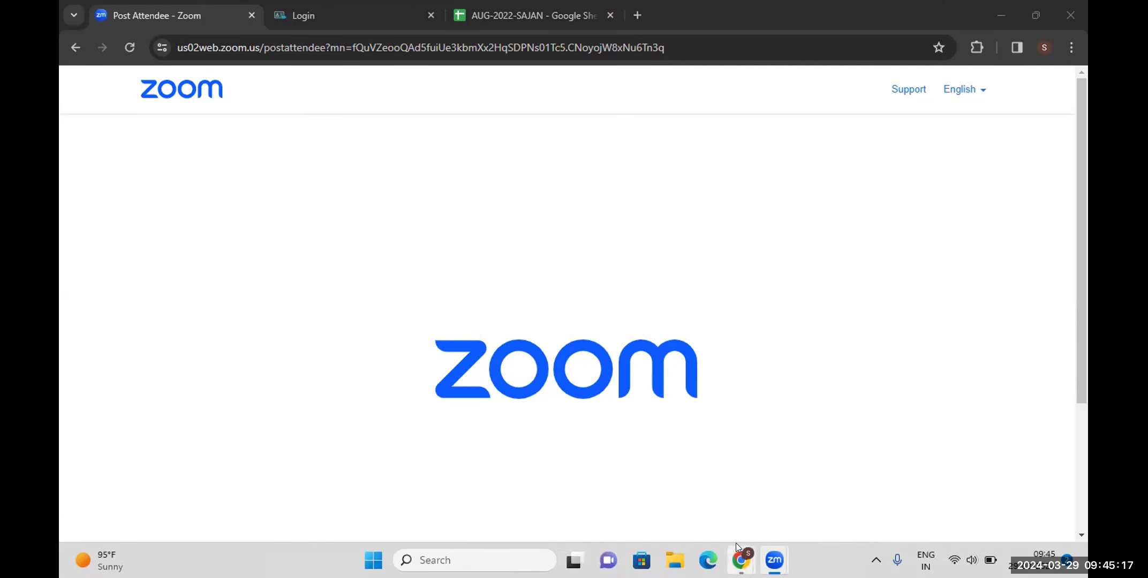
Step: Open Chrome from the desktop using the earlysalary.com profile
{"action": "key", "text": "super+d"}
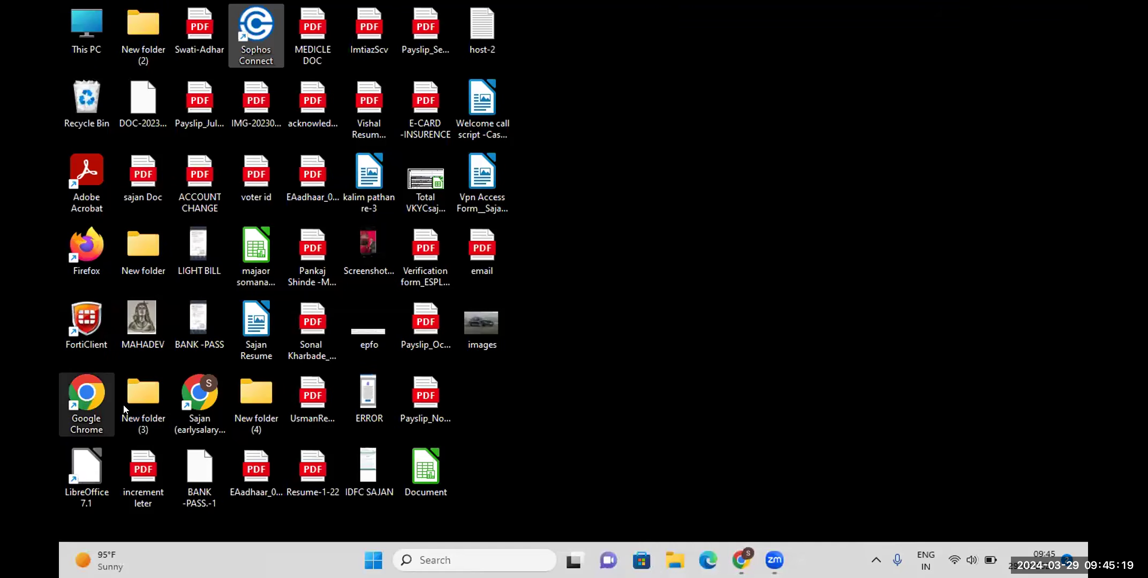
{"action": "double_click", "coordinate": [87, 404]}
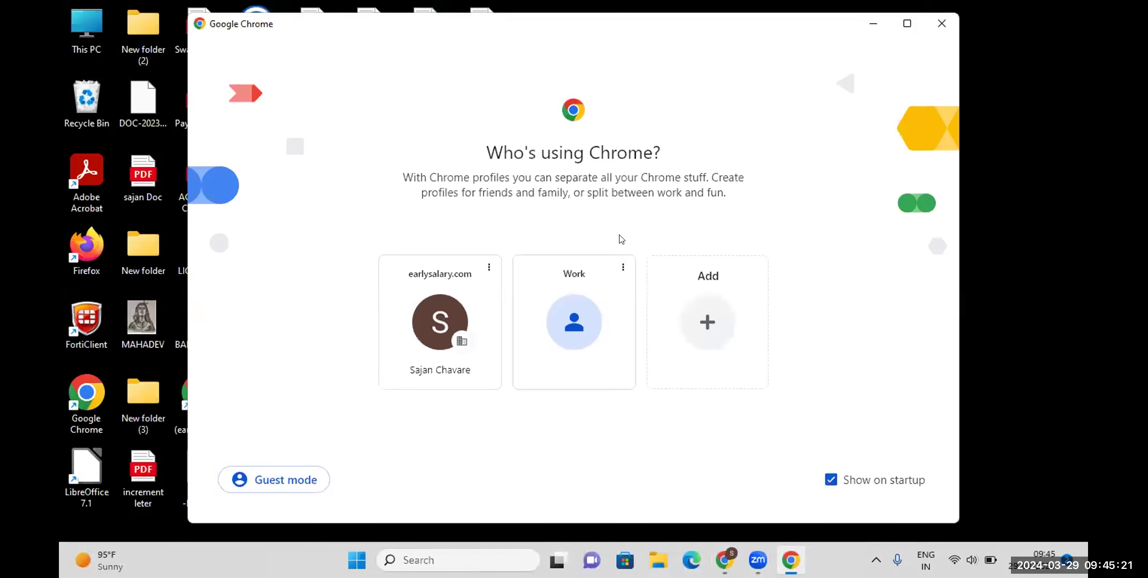
{"action": "double_click", "coordinate": [439, 193]}
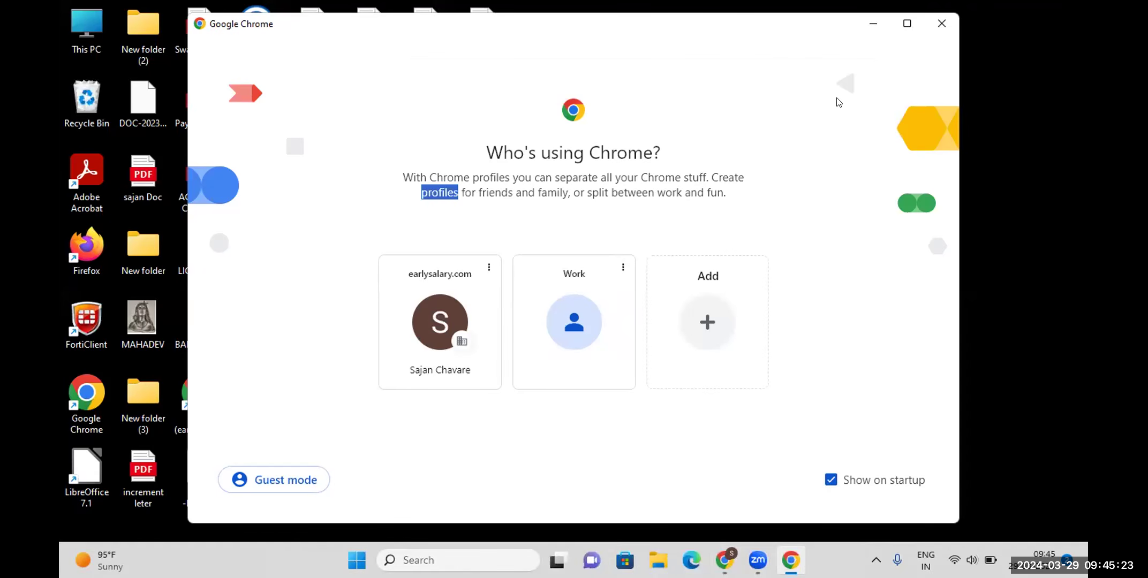
{"action": "triple_click", "coordinate": [849, 124]}
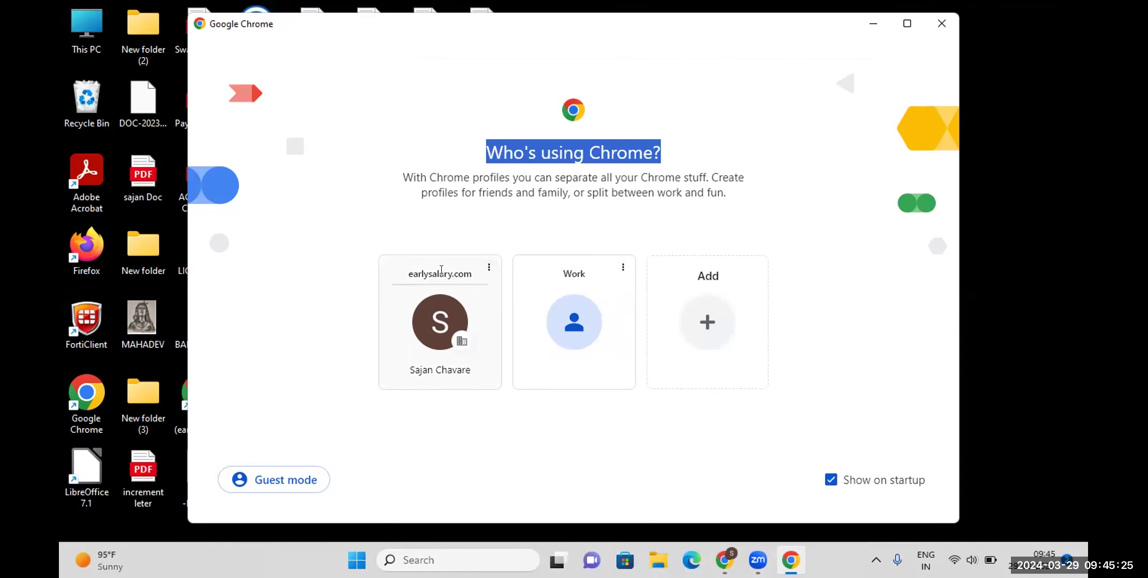
{"action": "double_click", "coordinate": [834, 178]}
{"action": "triple_click", "coordinate": [834, 178]}
{"action": "double_click", "coordinate": [741, 124]}
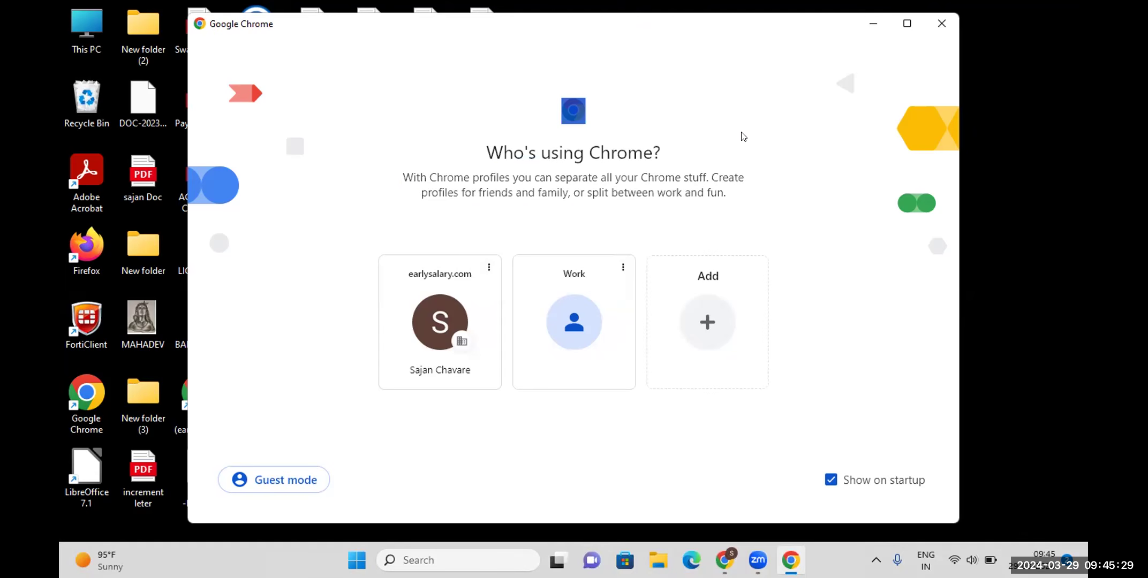
{"action": "left_click", "coordinate": [432, 345]}
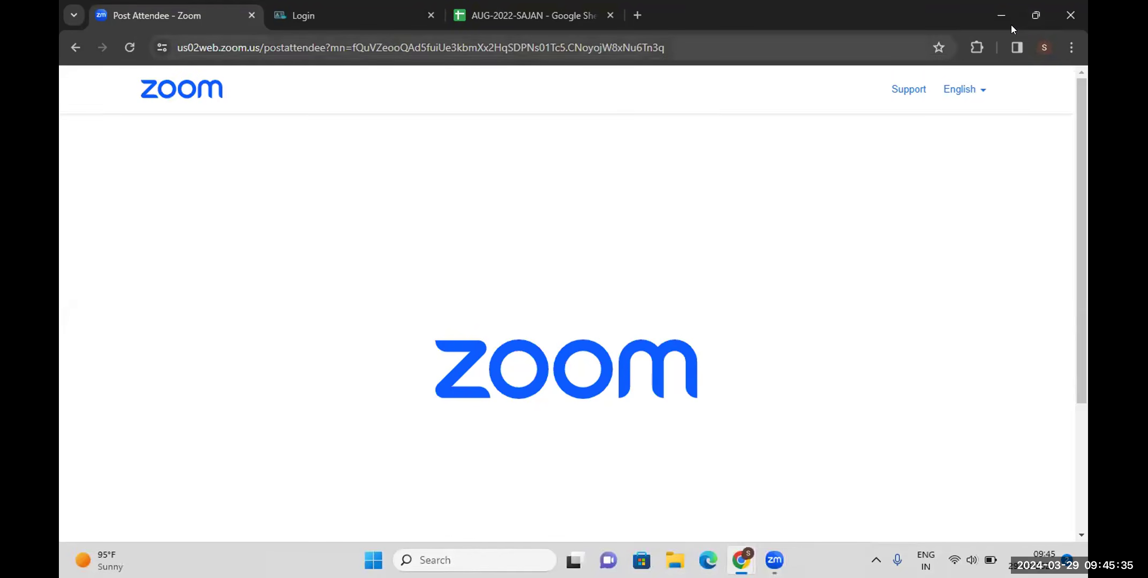
Step: Search Google for "jdk17 download" in a new tab and open Oracle's Java SE 17 Archive Downloads result
{"action": "key", "text": "ctrl+l"}
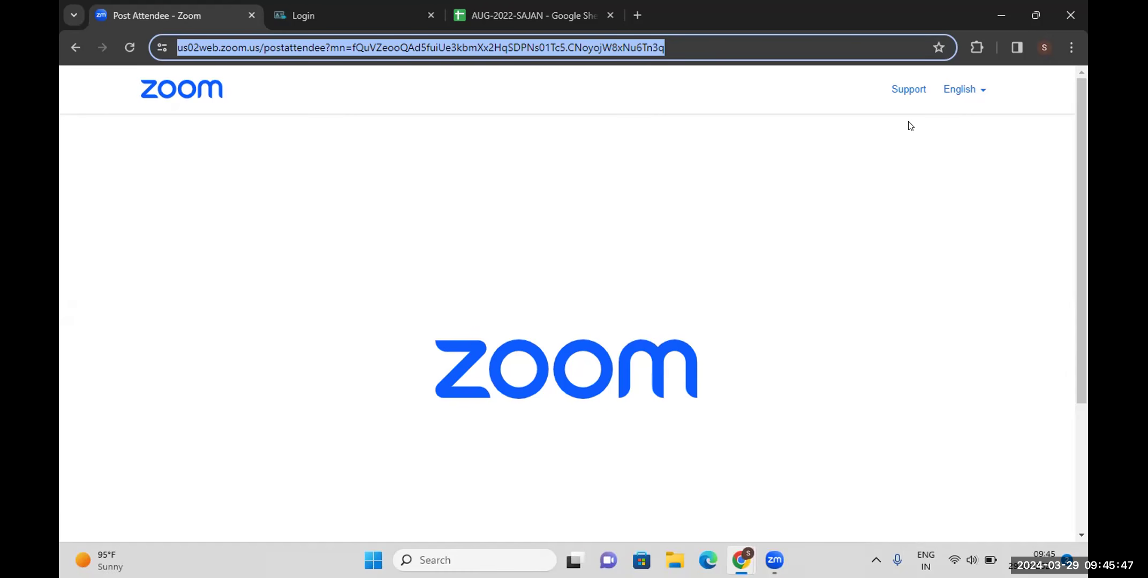
{"action": "left_click", "coordinate": [947, 70]}
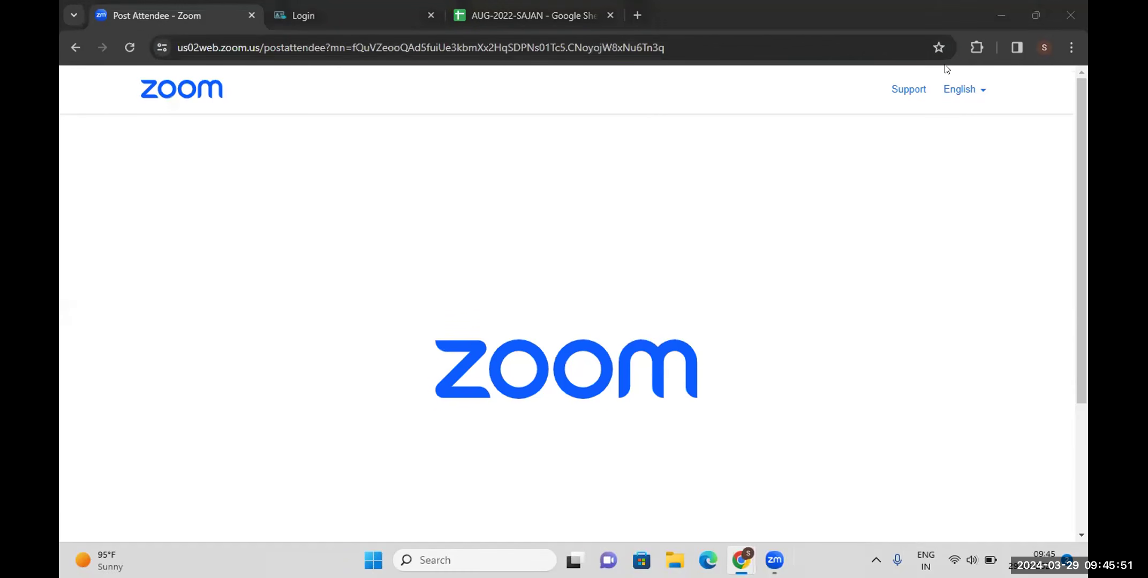
{"action": "left_click", "coordinate": [636, 16]}
{"action": "left_click", "coordinate": [637, 16]}
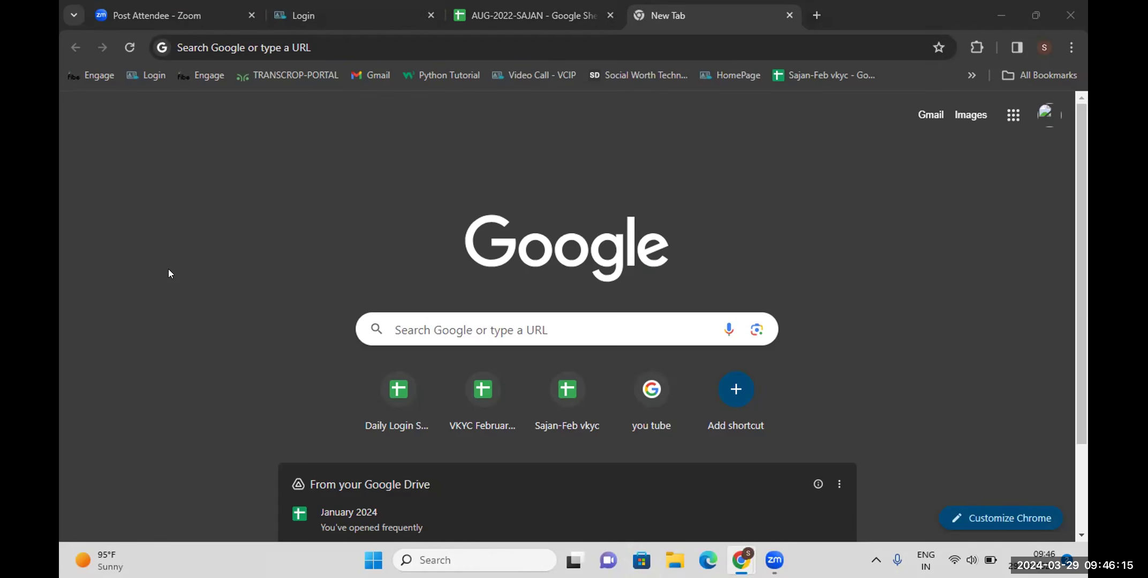
{"action": "left_click", "coordinate": [380, 41]}
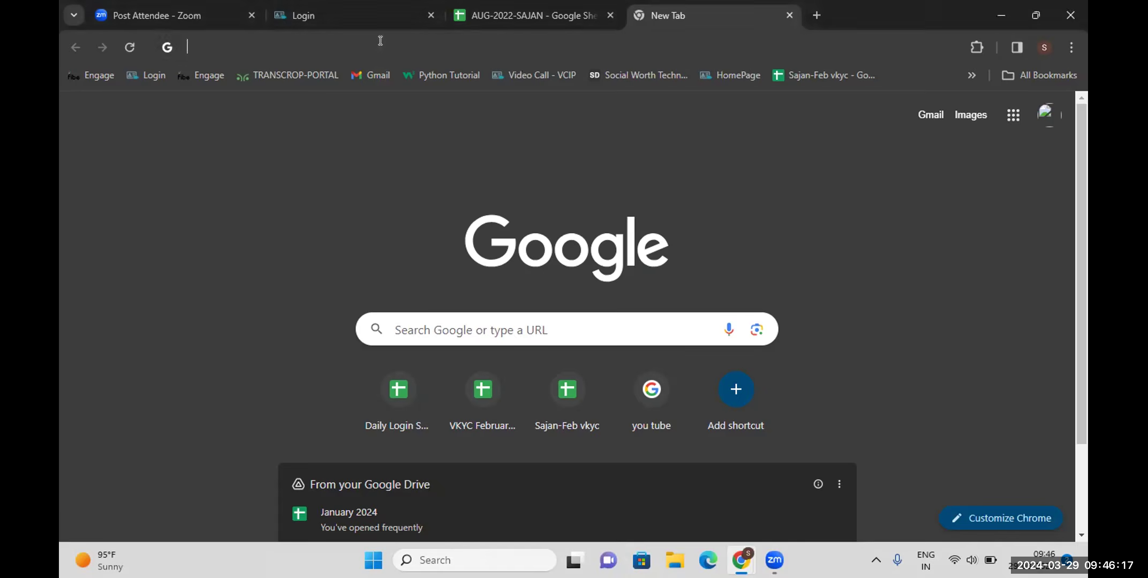
{"action": "type", "text": "jdk17"}
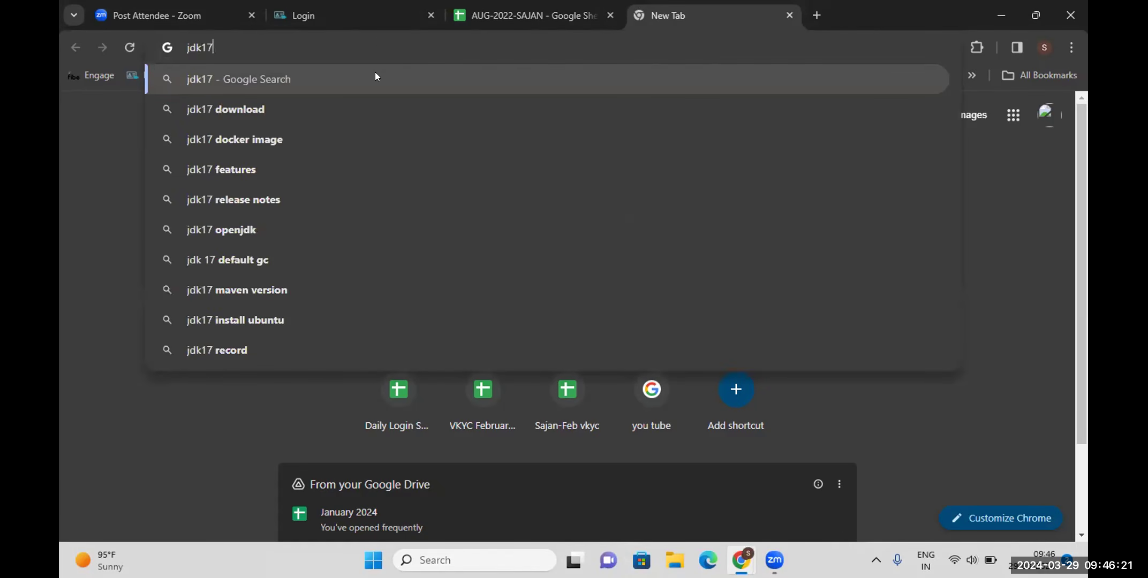
{"action": "left_click", "coordinate": [305, 107]}
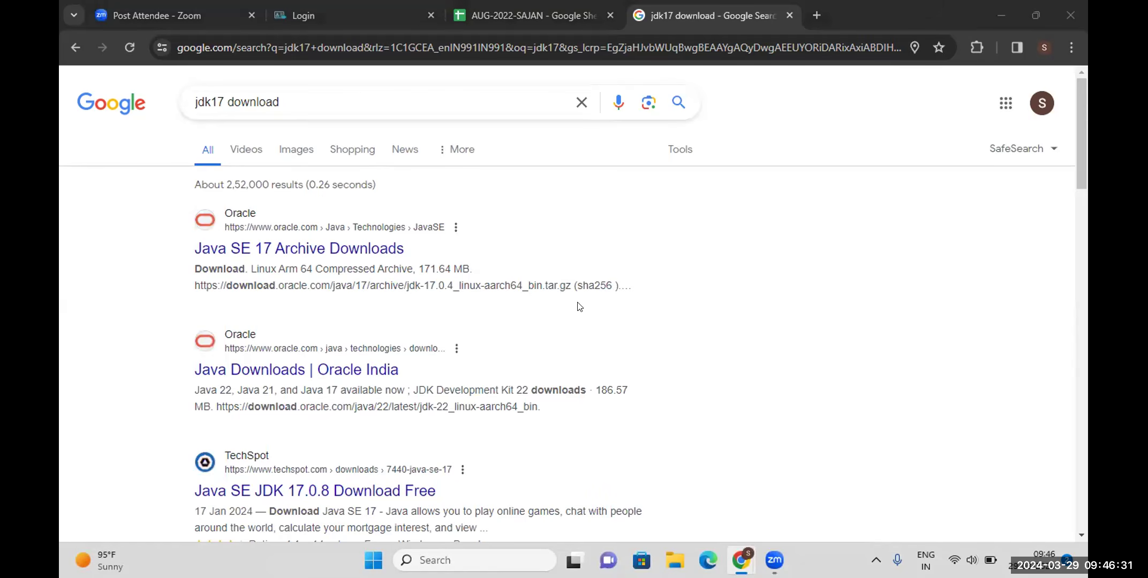
{"action": "left_click", "coordinate": [328, 251]}
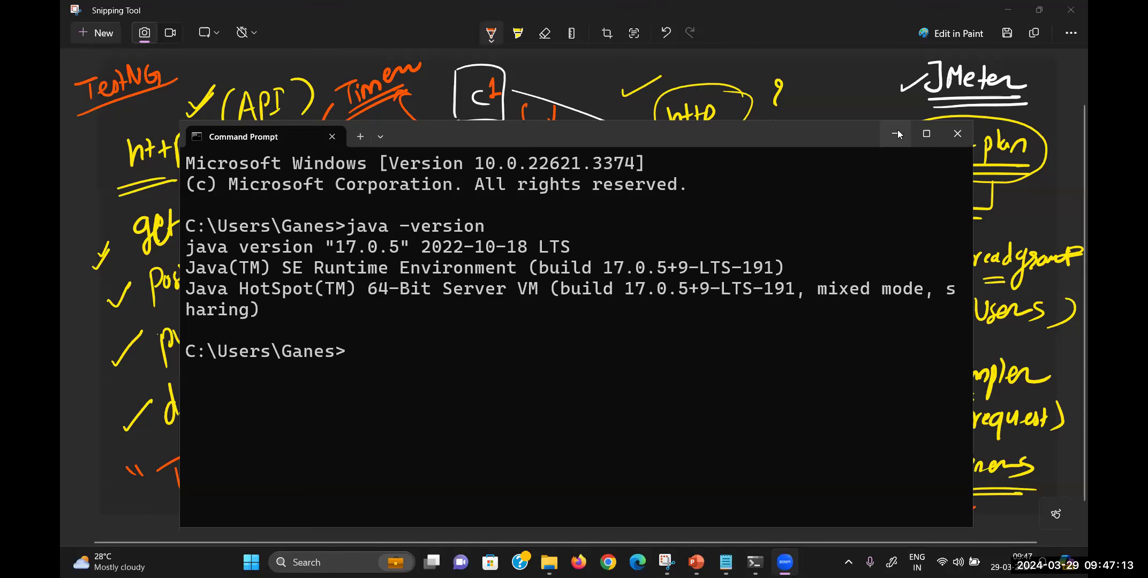
Step: Close the Command Prompt window and open the Google homepage in Chrome with the Person 1 profile
{"action": "left_click", "coordinate": [959, 134]}
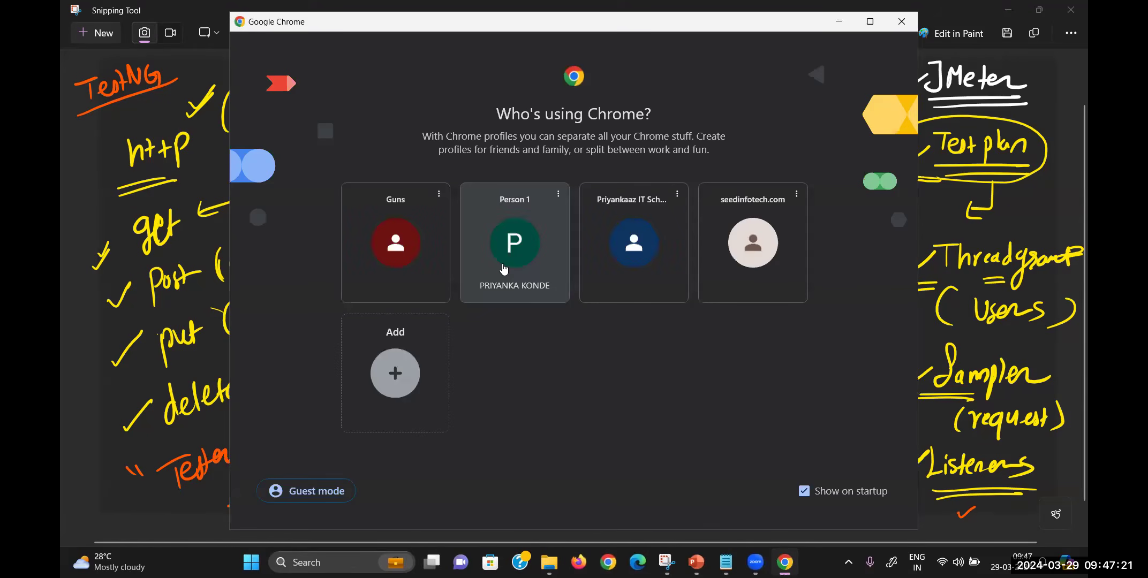
{"action": "left_click", "coordinate": [503, 268]}
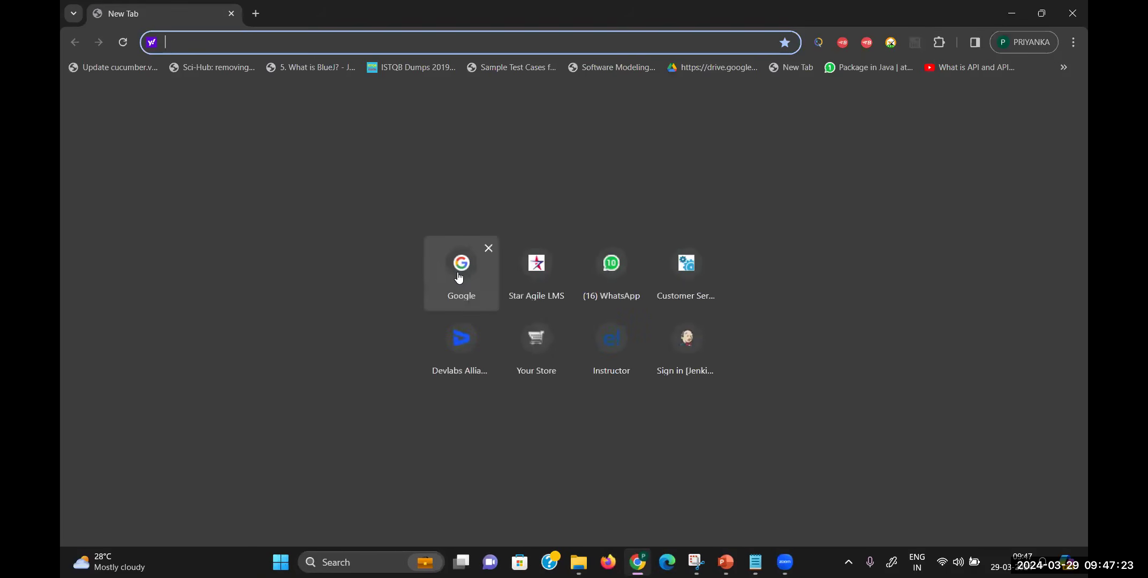
{"action": "left_click", "coordinate": [459, 277]}
Step: Search for "jdk 17 download" and open Oracle's Java SE 17 Archive Downloads page
{"action": "type", "text": "jadk"}
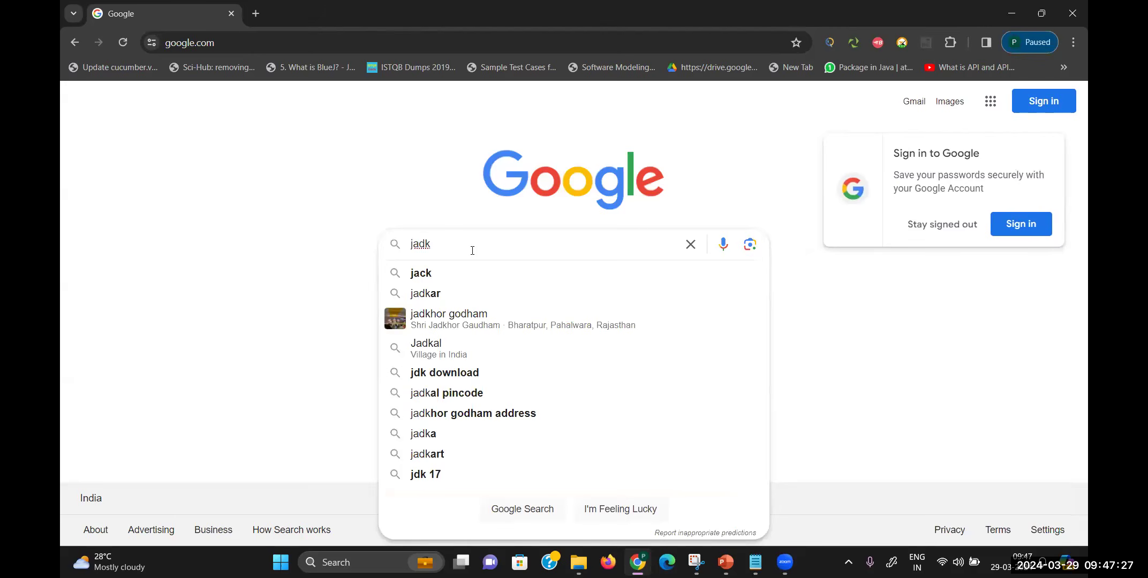
{"action": "key", "text": "BackSpace"}
{"action": "key", "text": "BackSpace"}
{"action": "key", "text": "BackSpace"}
{"action": "type", "text": "d"}
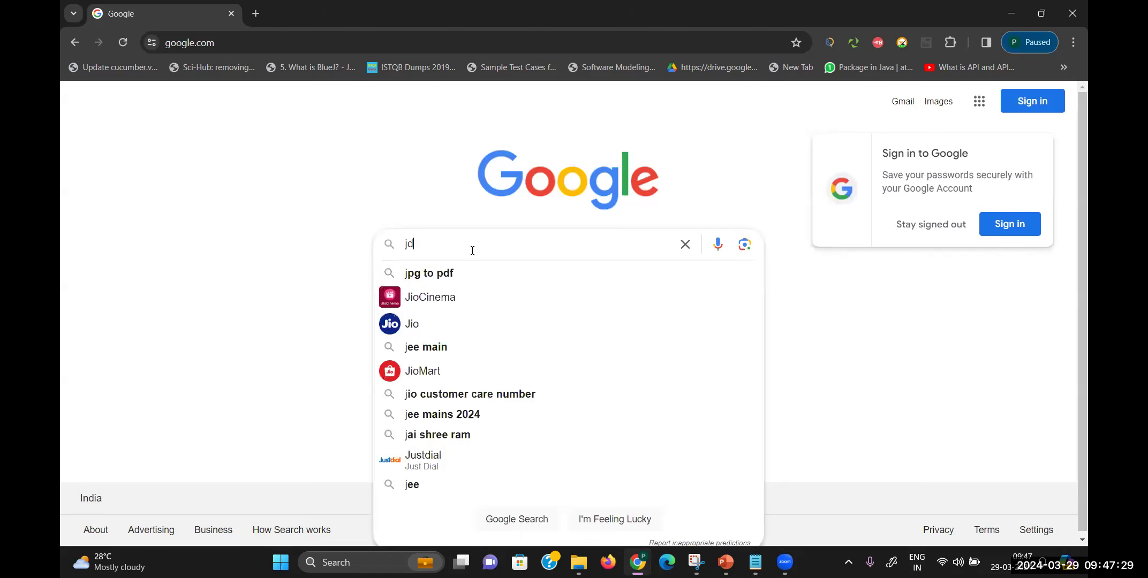
{"action": "type", "text": "k"}
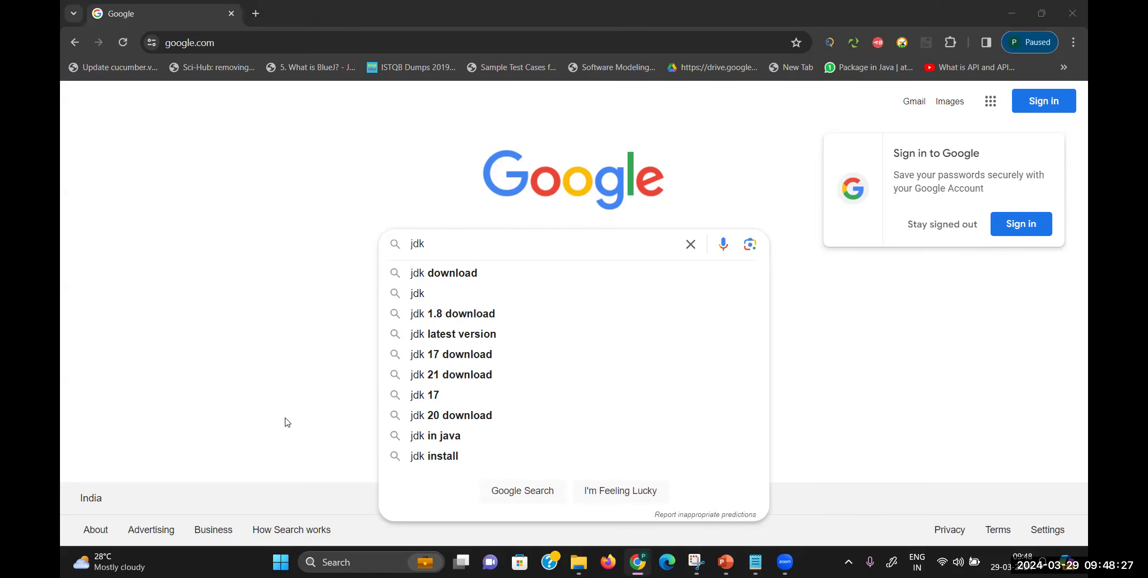
{"action": "left_click", "coordinate": [508, 251]}
{"action": "type", "text": "17"}
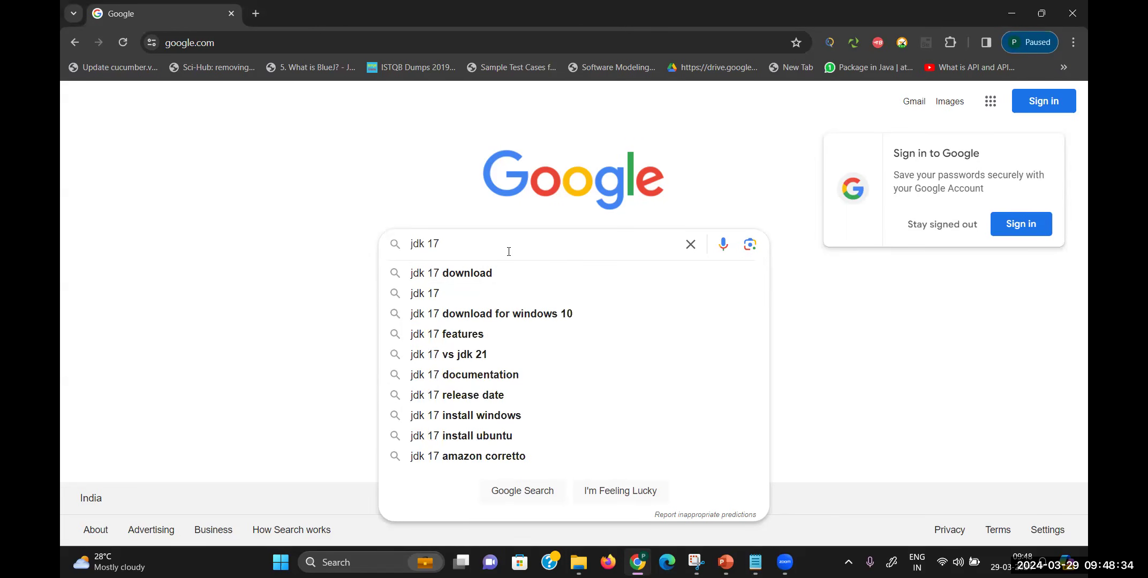
{"action": "key", "text": "Down"}
{"action": "key", "text": "Return"}
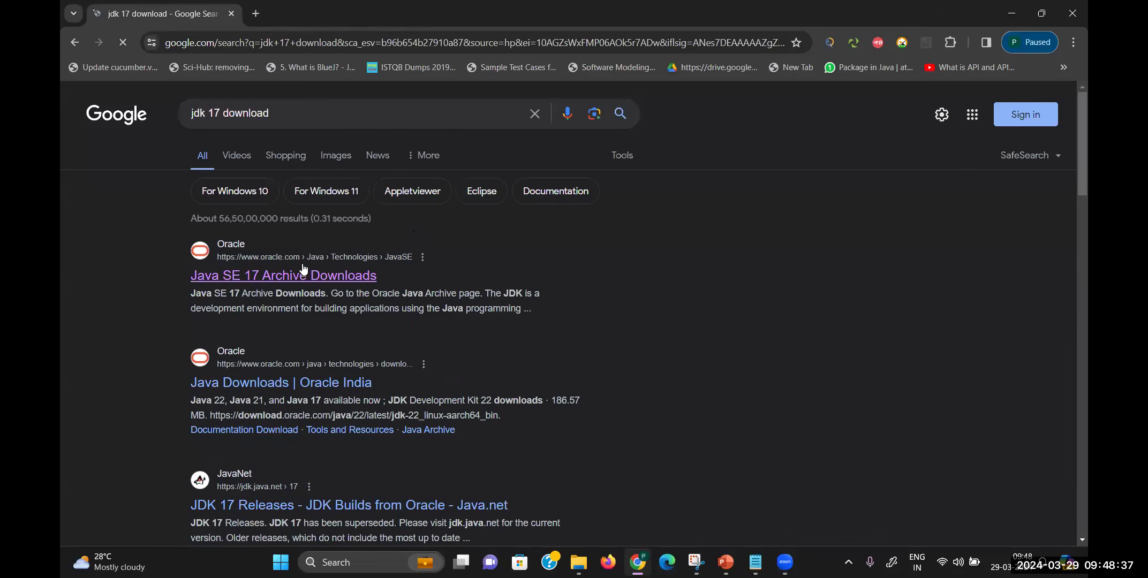
{"action": "left_click", "coordinate": [302, 274]}
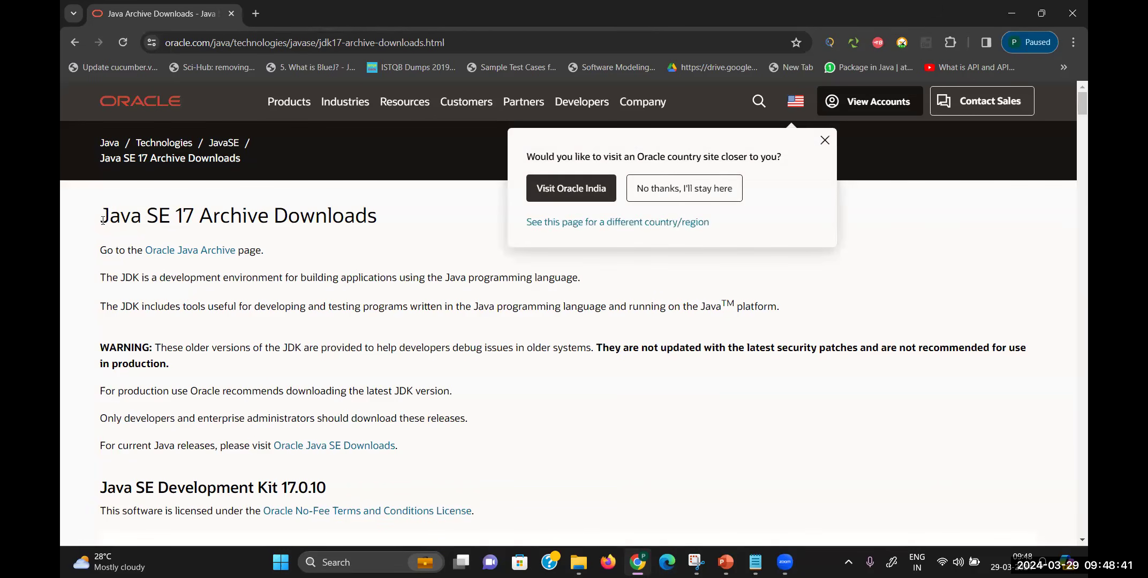
Step: Dismiss the Oracle country-site prompt and highlight "Development Kit" in the Java SE Development Kit 17.0.10 heading
{"action": "left_click_drag", "start_coordinate": [101, 217], "coordinate": [184, 215]}
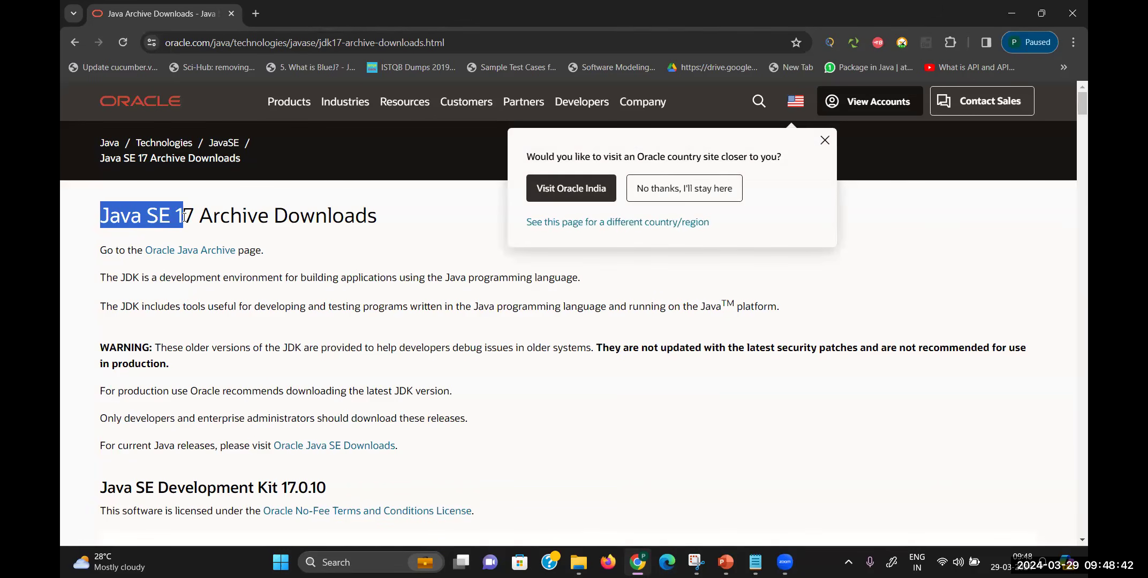
{"action": "left_click", "coordinate": [824, 140]}
{"action": "left_click", "coordinate": [392, 243]}
{"action": "scroll", "coordinate": [392, 244], "scroll_direction": "down", "scroll_amount": 3}
{"action": "scroll", "coordinate": [393, 243], "scroll_direction": "down", "scroll_amount": 5}
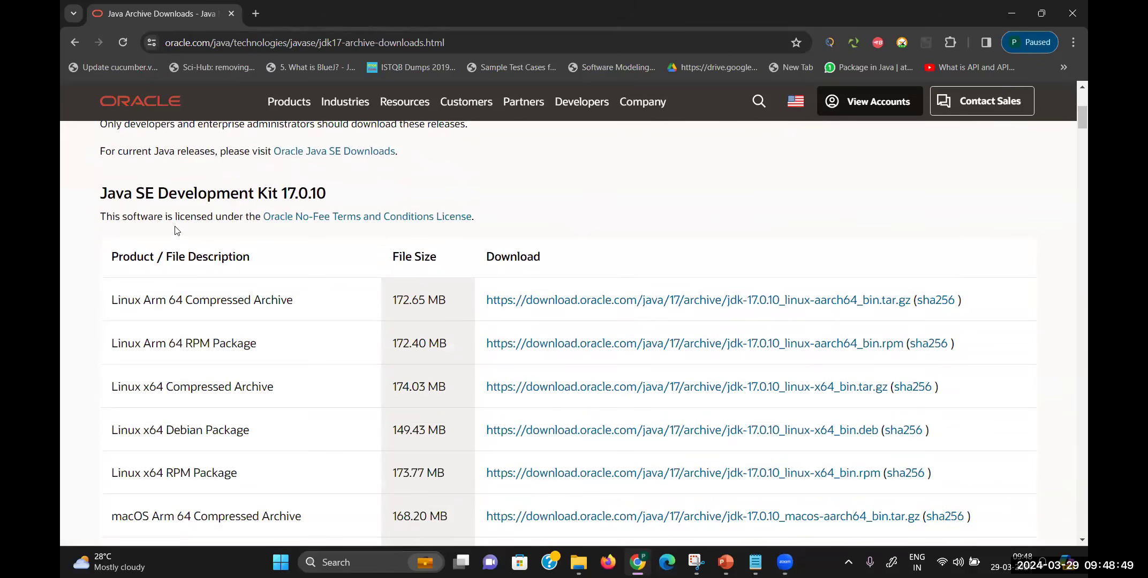
{"action": "scroll", "coordinate": [177, 231], "scroll_direction": "up", "scroll_amount": 5}
{"action": "left_click_drag", "start_coordinate": [138, 167], "coordinate": [369, 164]}
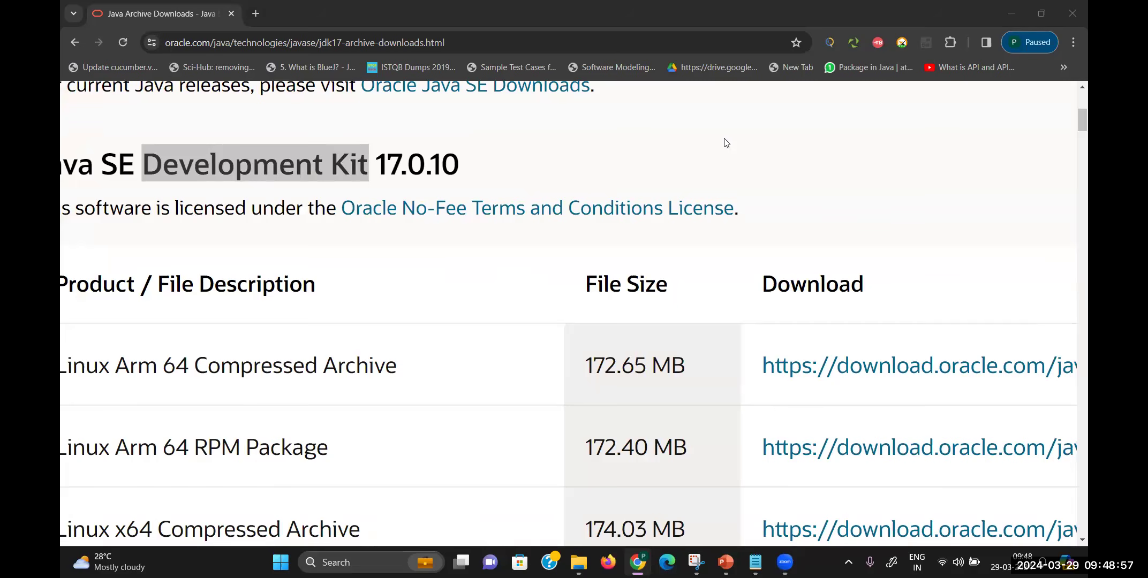
{"action": "left_click", "coordinate": [584, 162]}
{"action": "key", "text": "ctrl+0"}
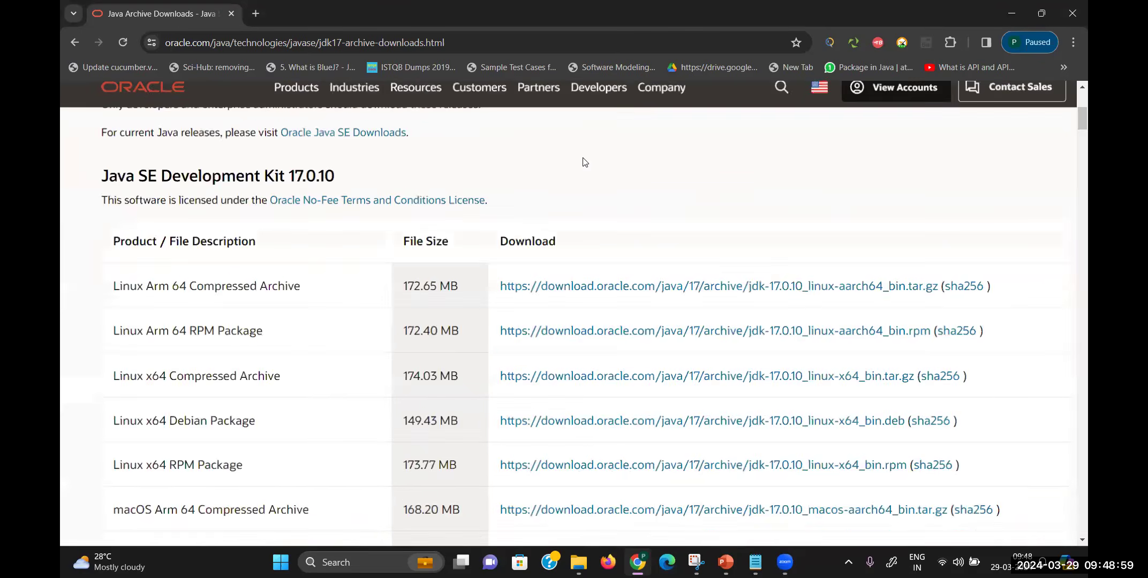
Step: Start downloading the Windows x64 Installer jdk-17.0.10_windows-x64_bin.exe, and pause its download
{"action": "scroll", "coordinate": [585, 162], "scroll_direction": "down", "scroll_amount": 3}
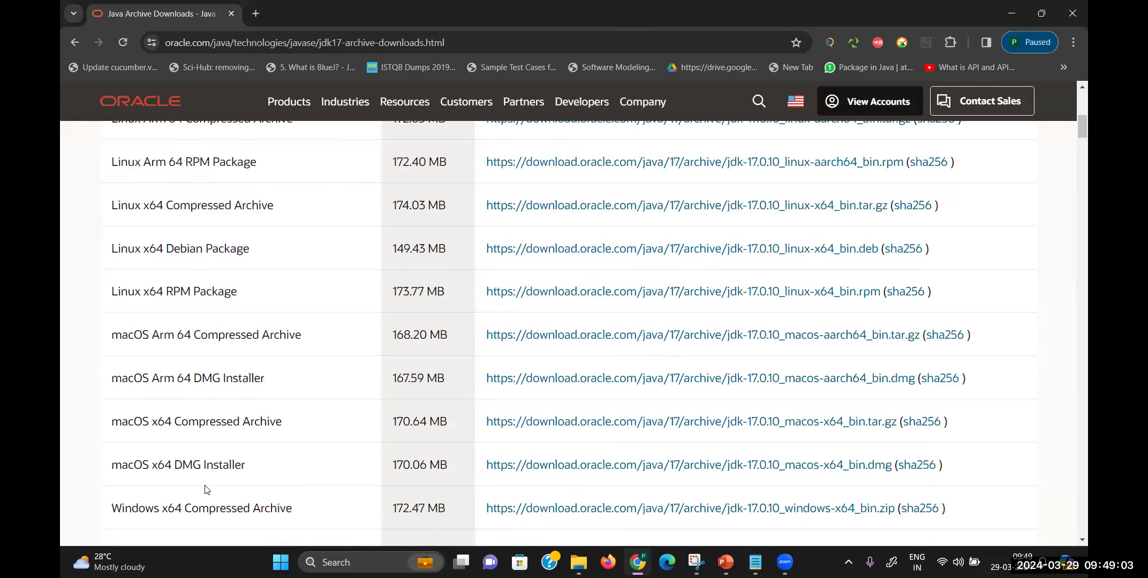
{"action": "scroll", "coordinate": [208, 490], "scroll_direction": "down", "scroll_amount": 3}
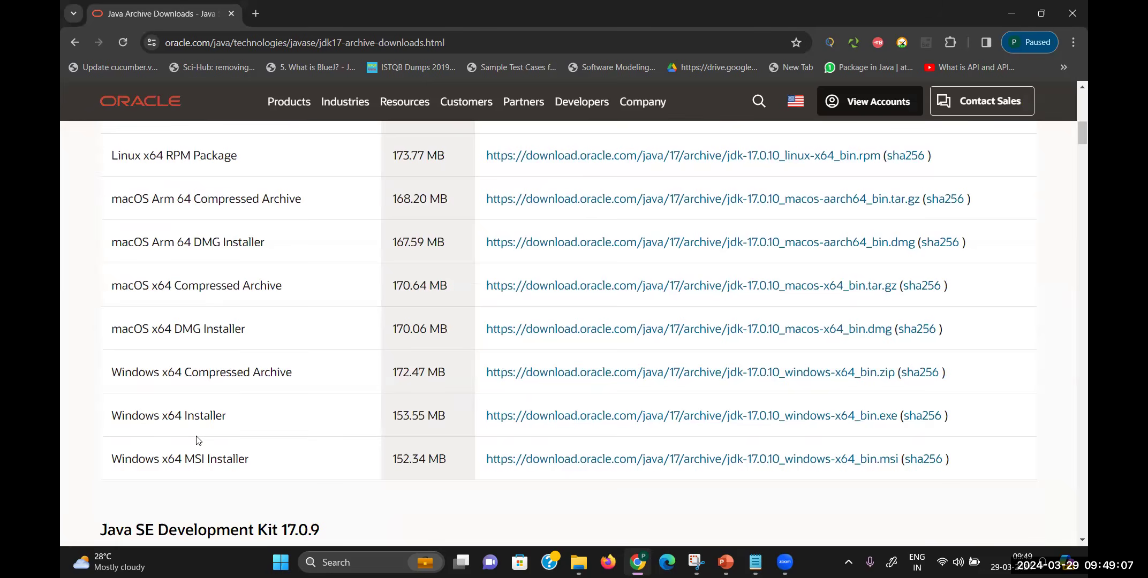
{"action": "scroll", "coordinate": [198, 441], "scroll_direction": "up", "scroll_amount": 5}
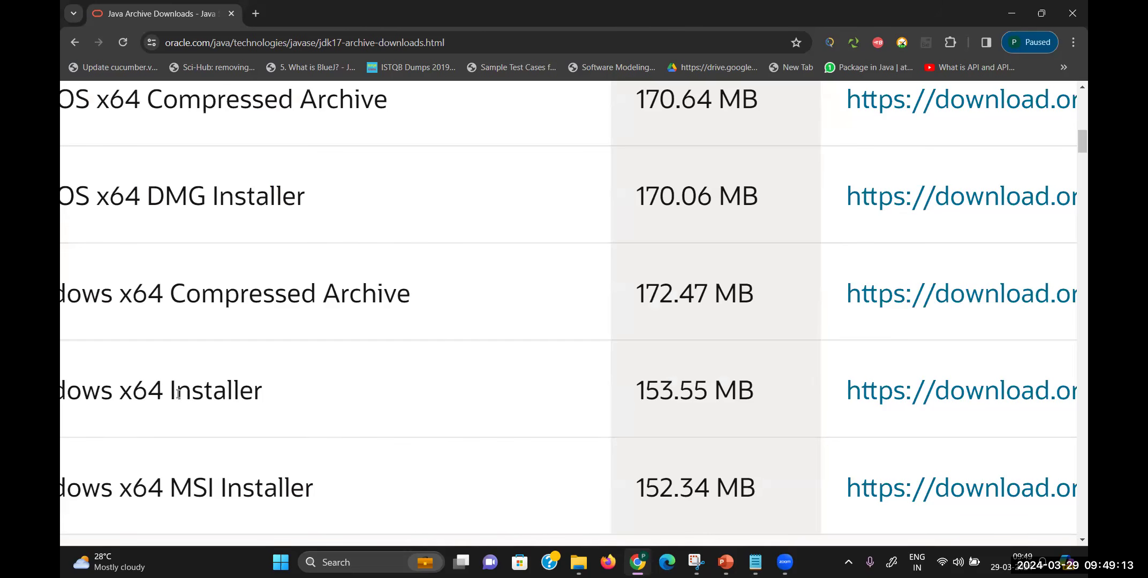
{"action": "scroll", "coordinate": [178, 394], "scroll_direction": "down", "scroll_amount": 5}
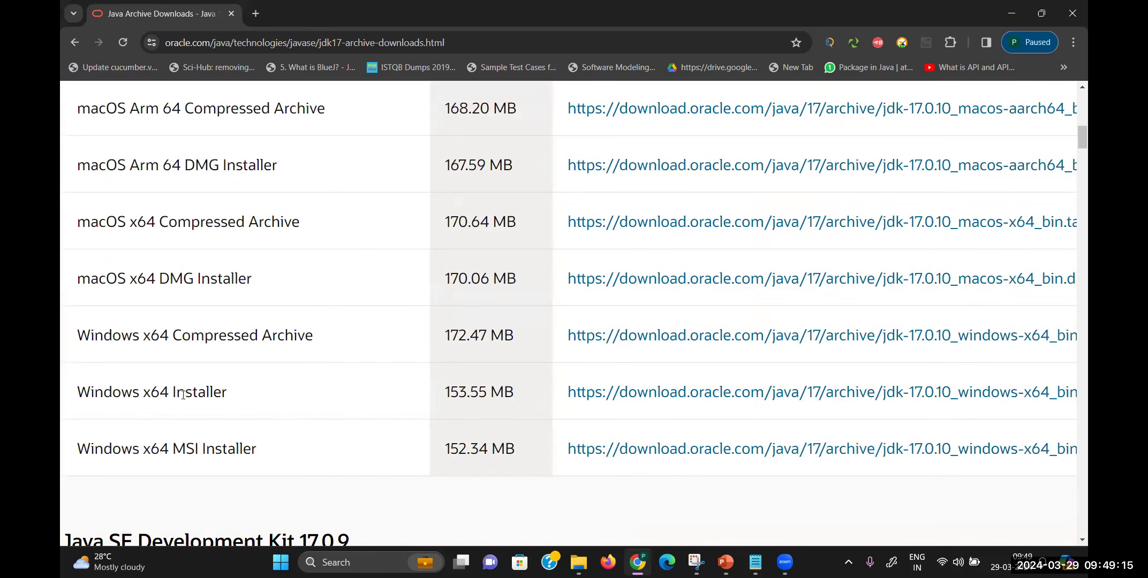
{"action": "left_click", "coordinate": [799, 355]}
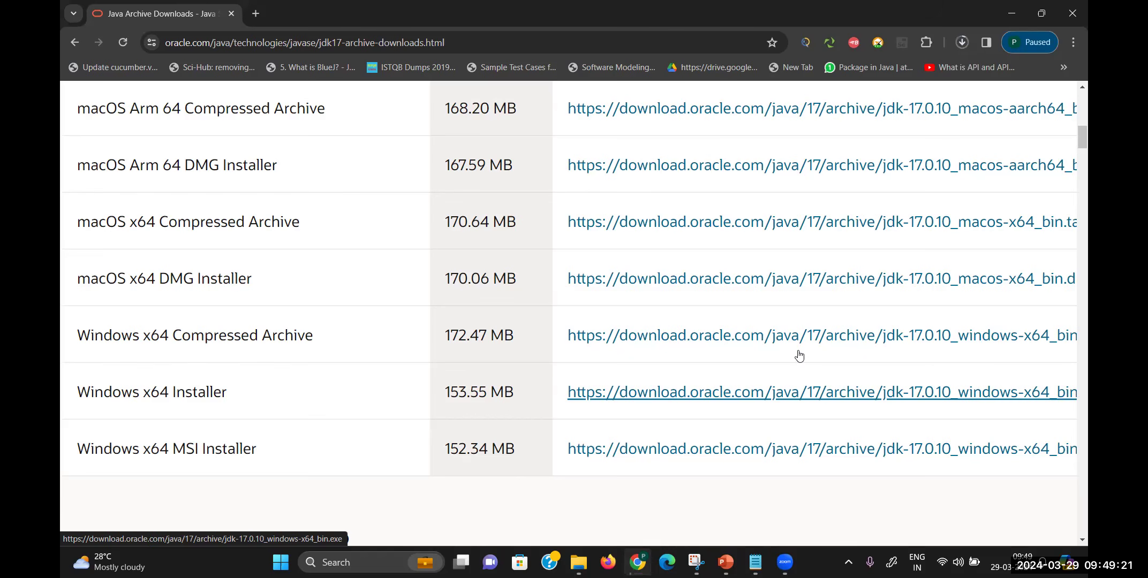
{"action": "left_click", "coordinate": [962, 42]}
{"action": "left_click", "coordinate": [925, 101]}
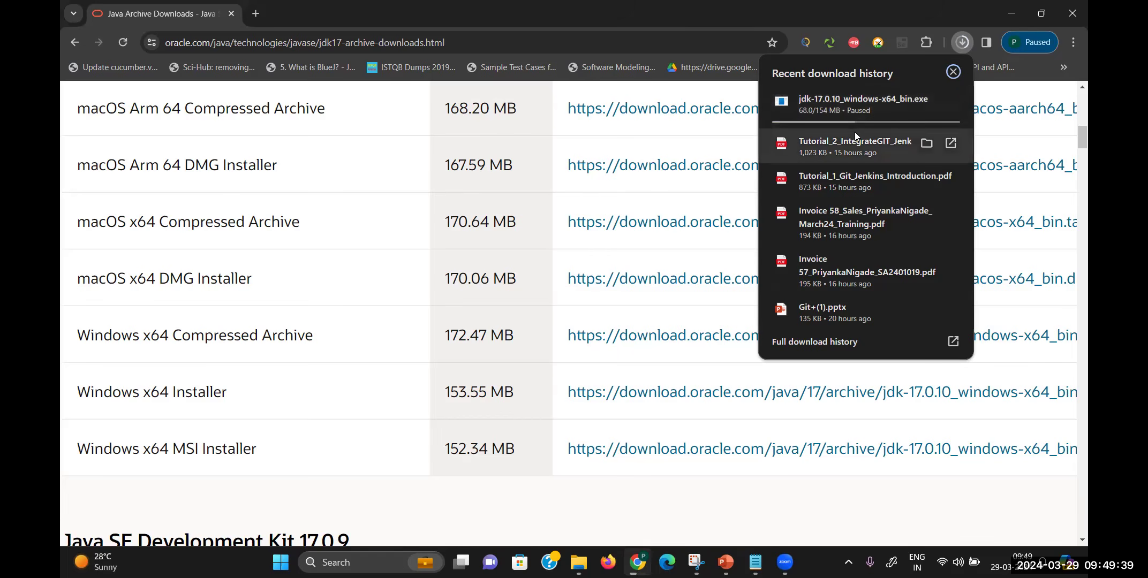
Step: Switch to File Explorer and open the Java folder inside Program Files on the Windows (C:) drive
{"action": "left_click", "coordinate": [926, 143]}
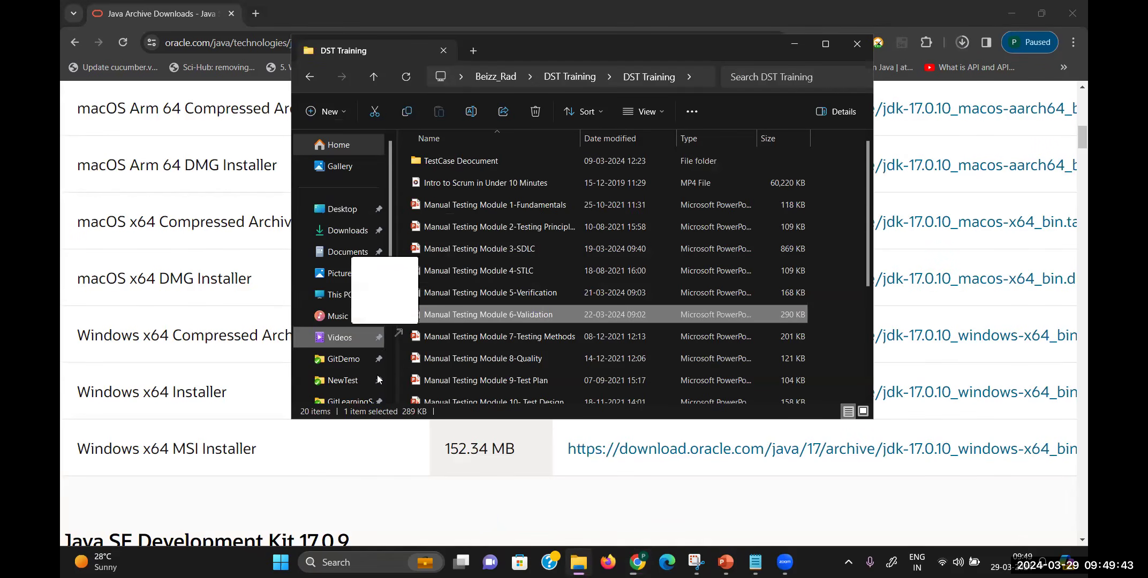
{"action": "left_click_drag", "start_coordinate": [388, 233], "coordinate": [386, 353]}
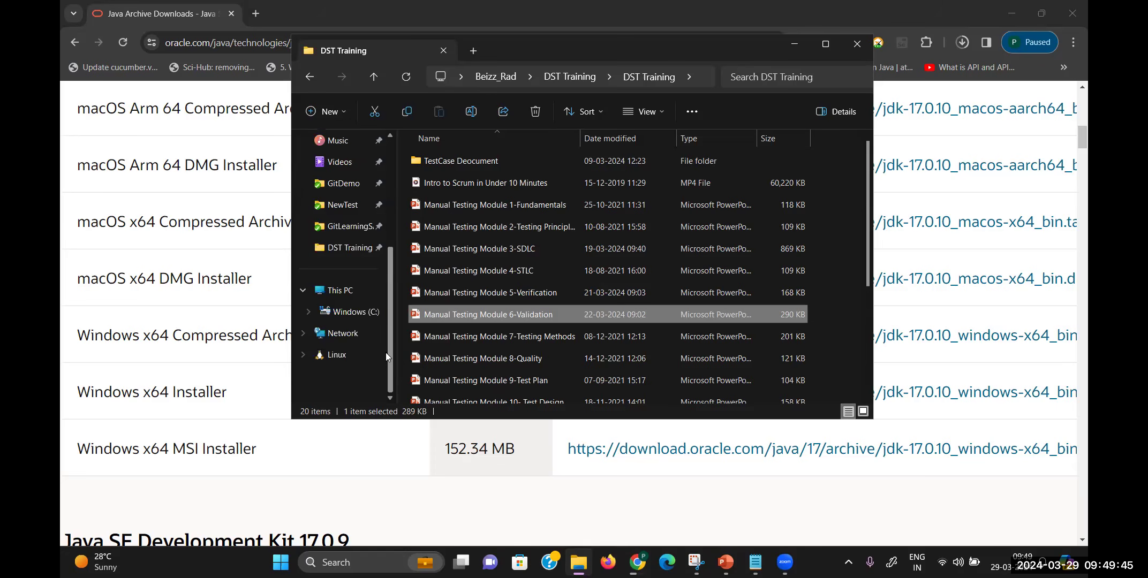
{"action": "left_click", "coordinate": [355, 312]}
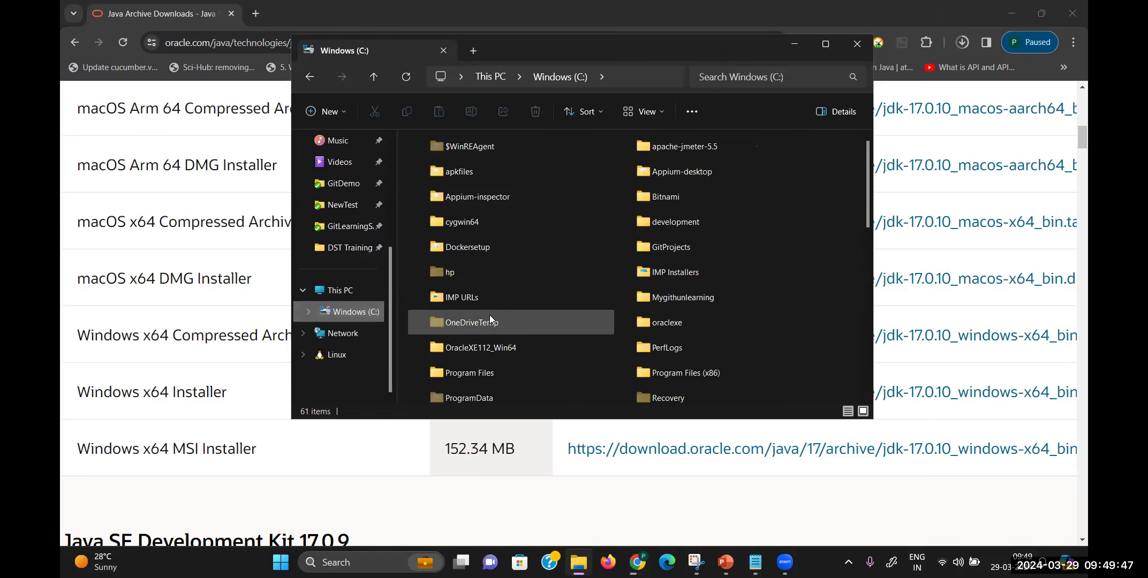
{"action": "left_click", "coordinate": [486, 371]}
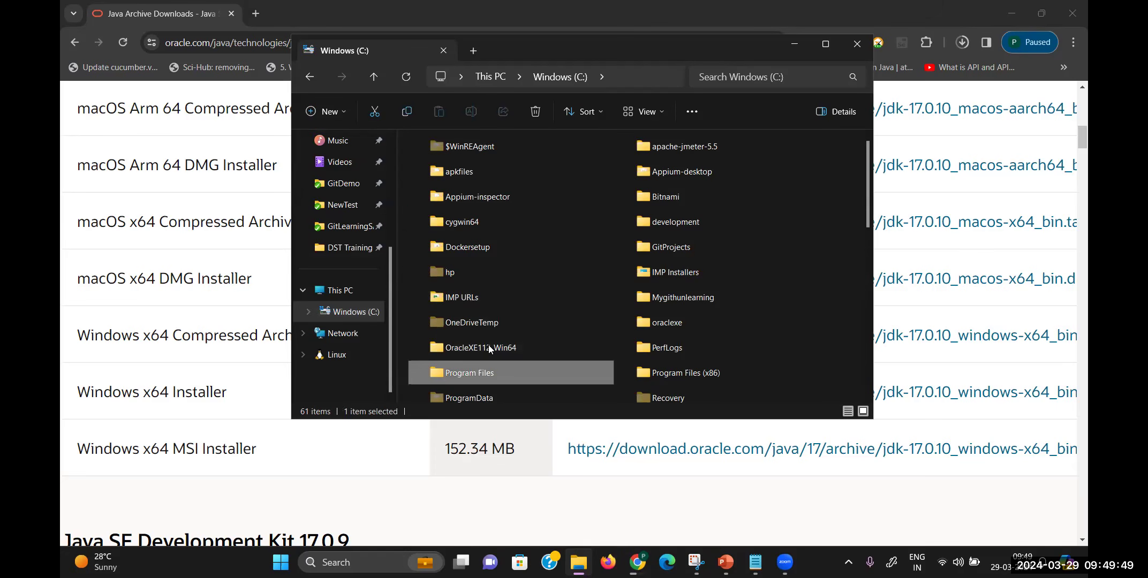
{"action": "double_click", "coordinate": [486, 372]}
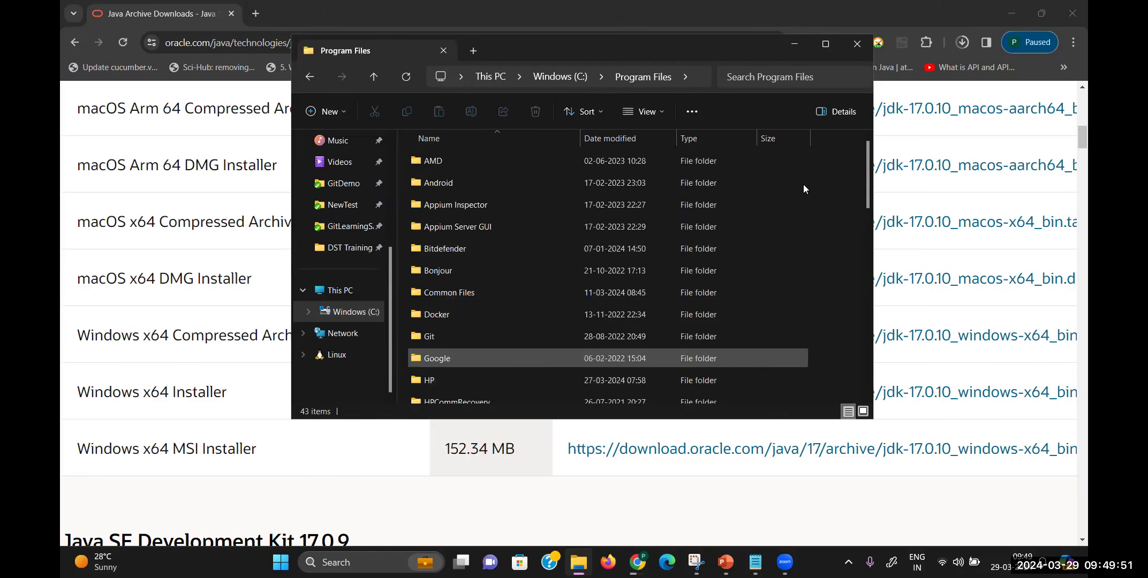
{"action": "left_click_drag", "start_coordinate": [870, 180], "coordinate": [871, 228]}
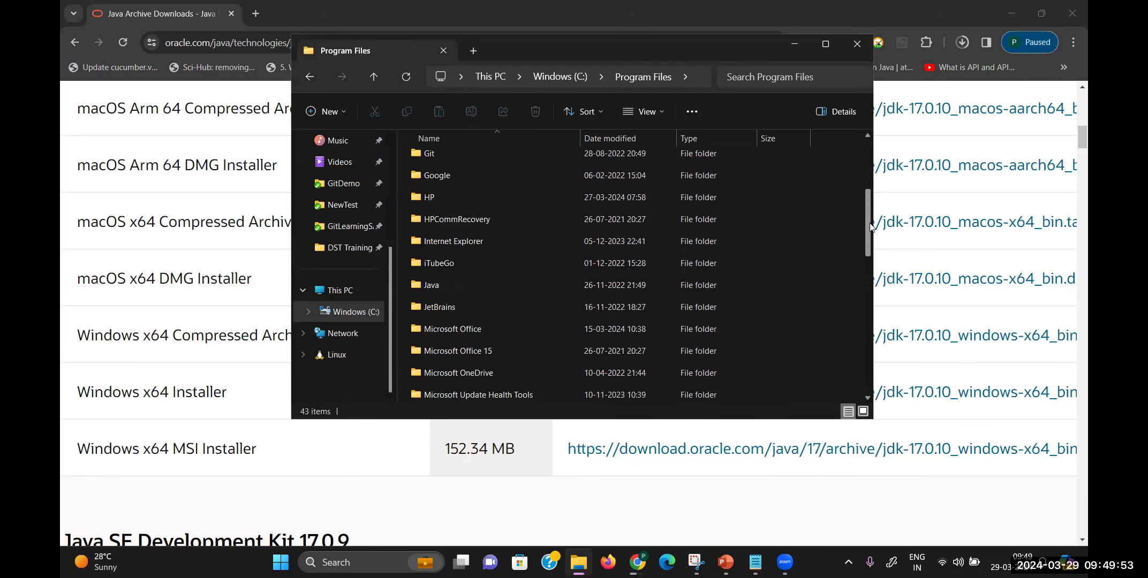
{"action": "double_click", "coordinate": [426, 286]}
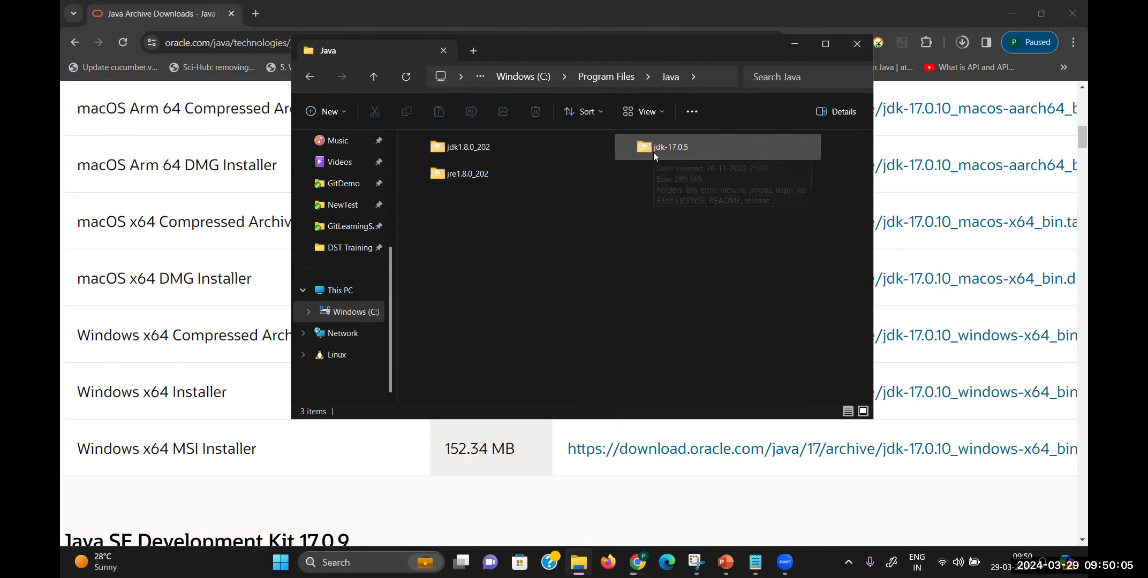
Step: Open the jdk-17.0.5 folder in a maximized window and copy its full folder path
{"action": "mouse_move", "coordinate": [653, 153]}
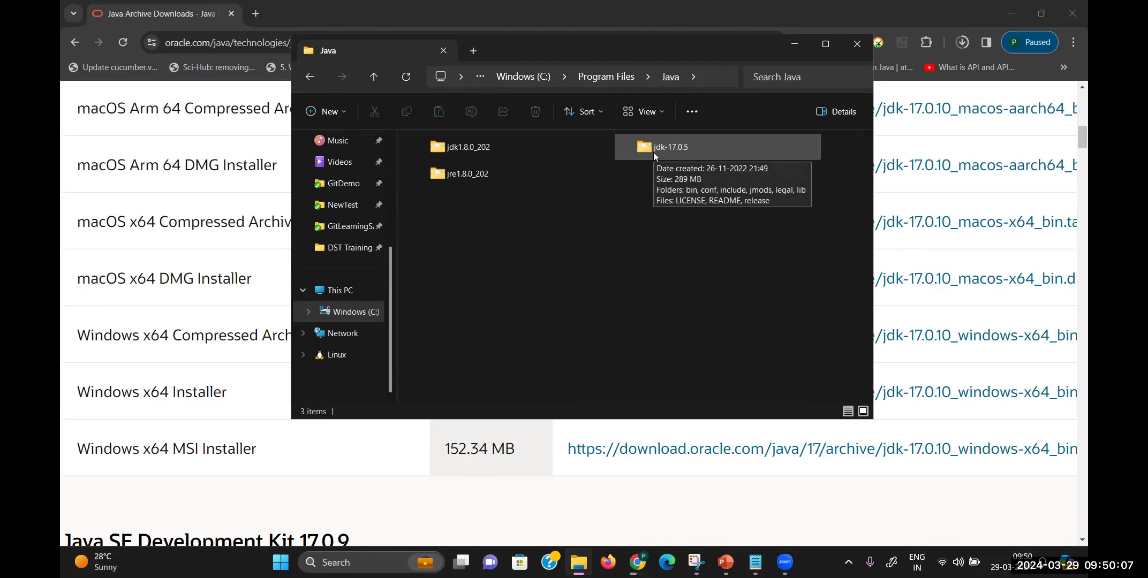
{"action": "double_click", "coordinate": [653, 153]}
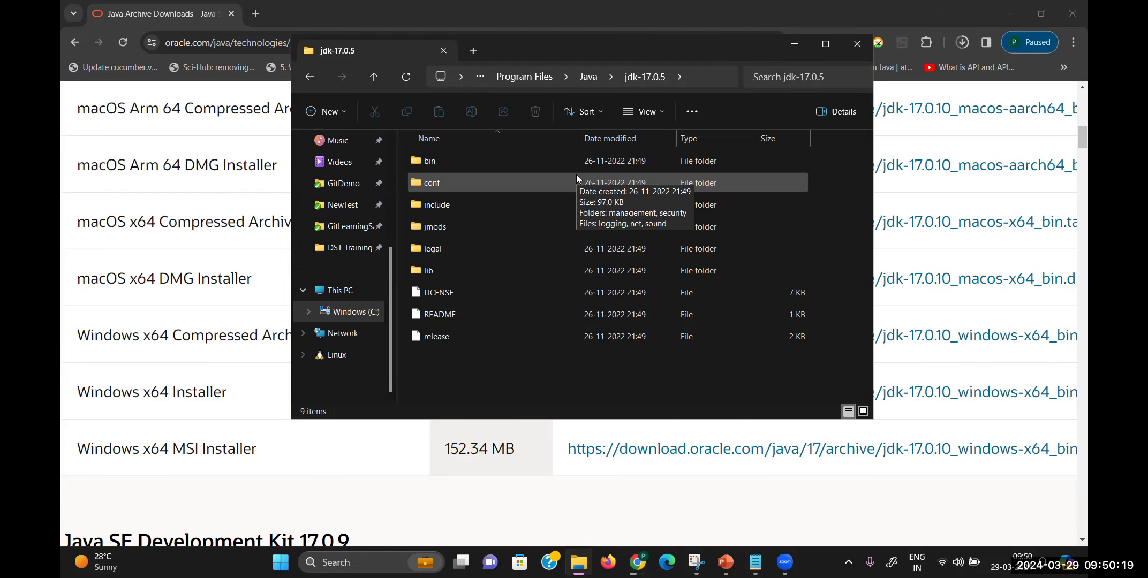
{"action": "left_click", "coordinate": [822, 49]}
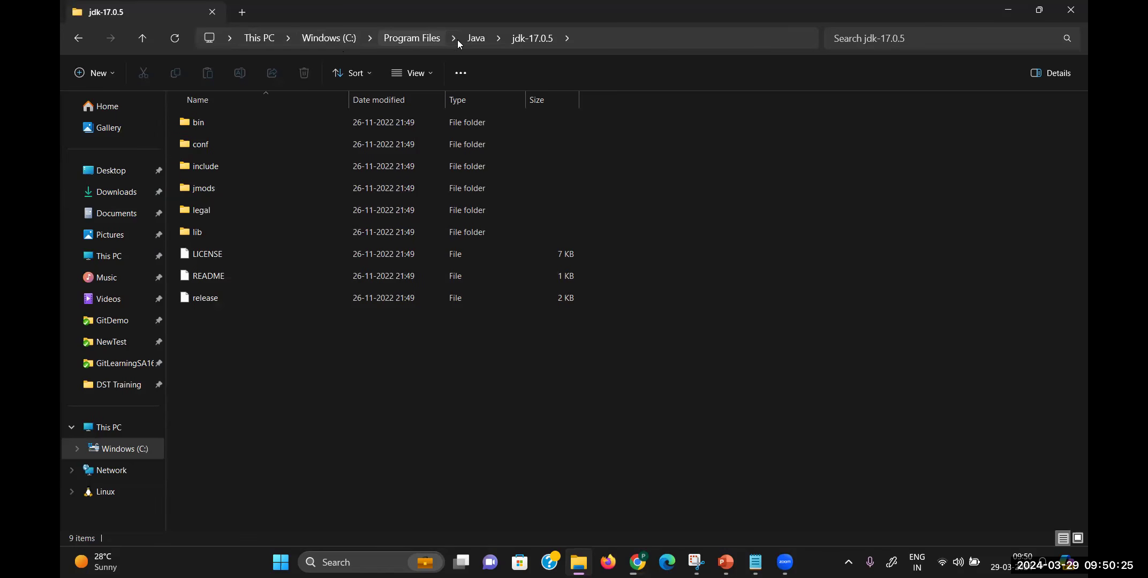
{"action": "left_click", "coordinate": [627, 39]}
{"action": "key", "text": "ctrl+c"}
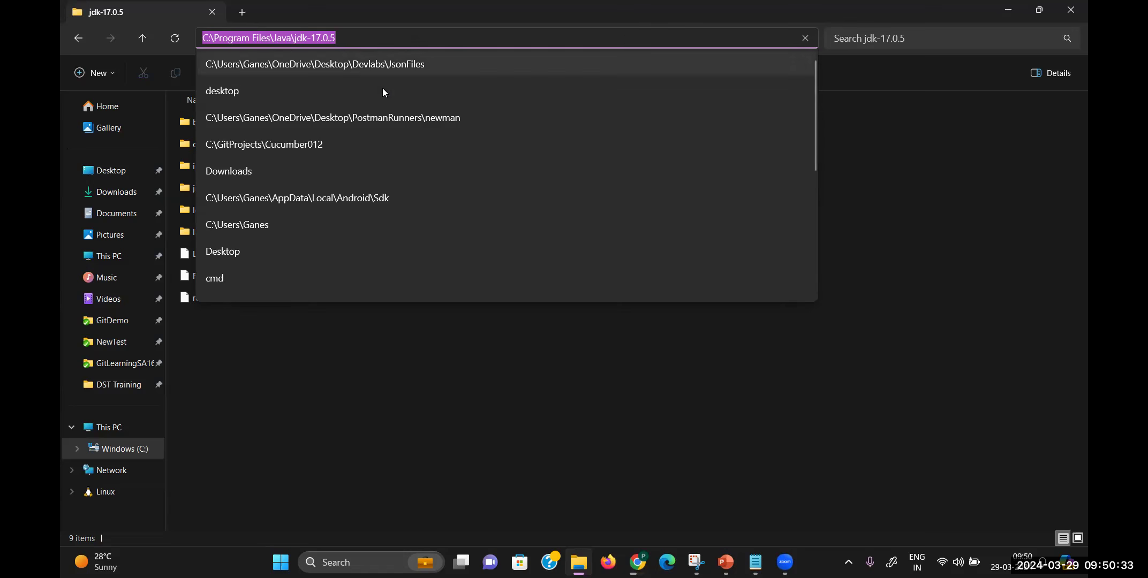
Step: Open the Windows Environment Variables settings and select the JAVA_HOME user variable
{"action": "left_click", "coordinate": [368, 552]}
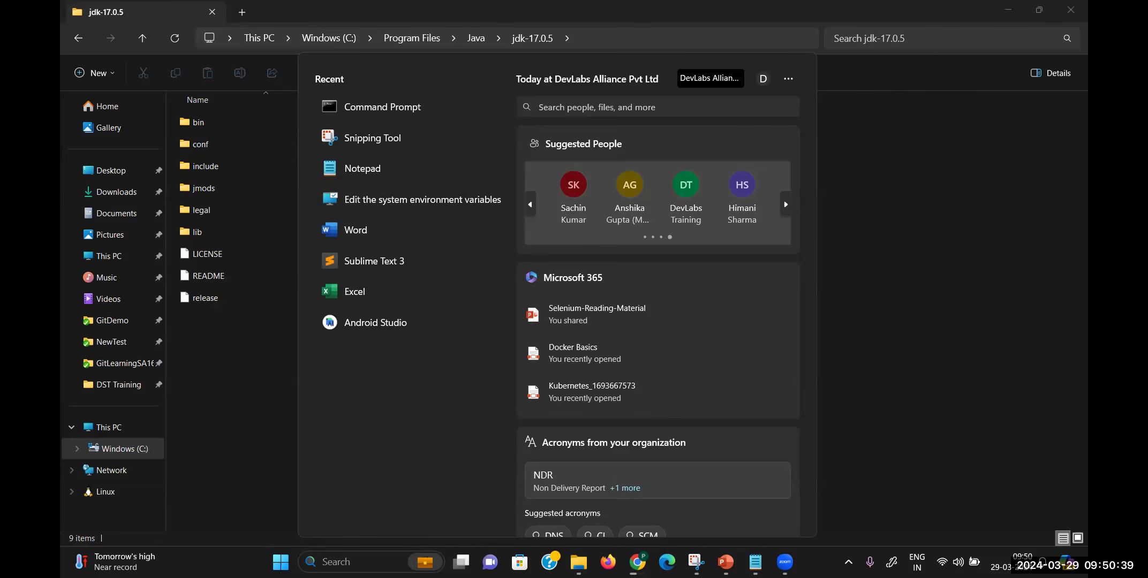
{"action": "left_click", "coordinate": [435, 201]}
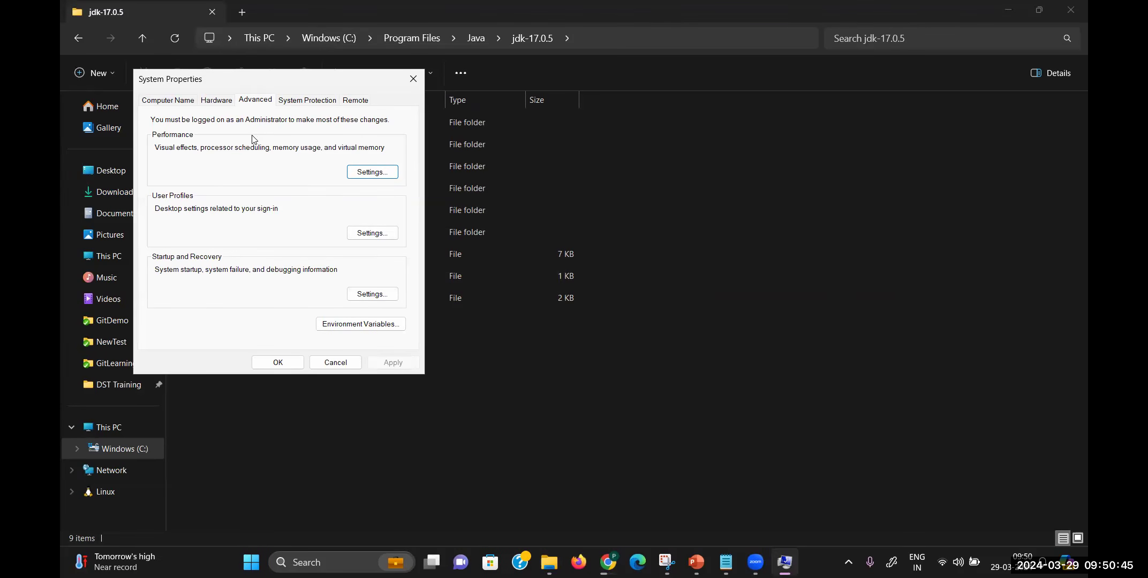
{"action": "left_click", "coordinate": [356, 324]}
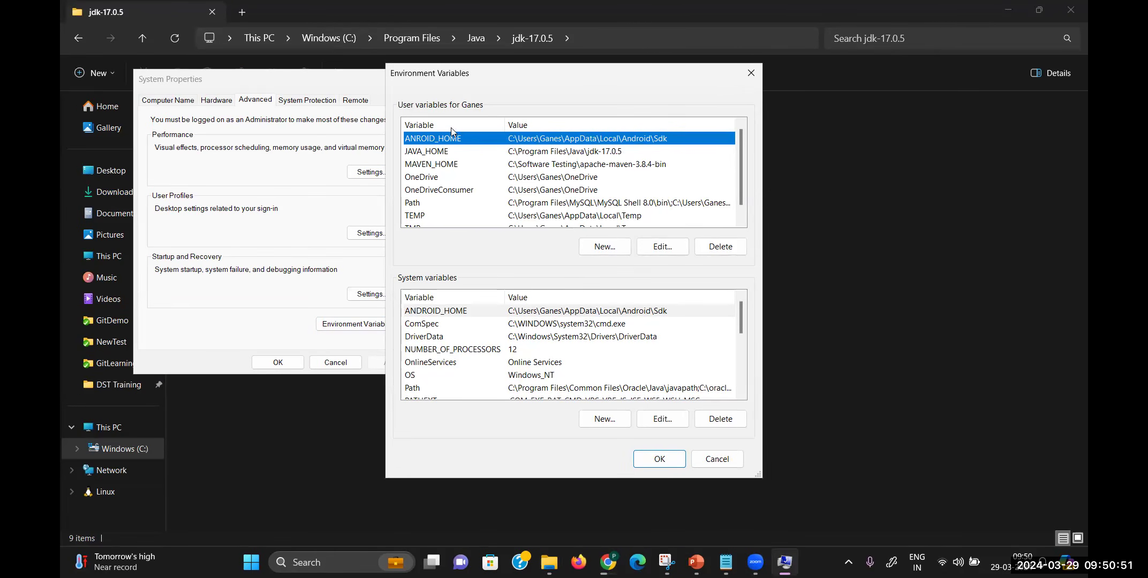
{"action": "left_click", "coordinate": [407, 151]}
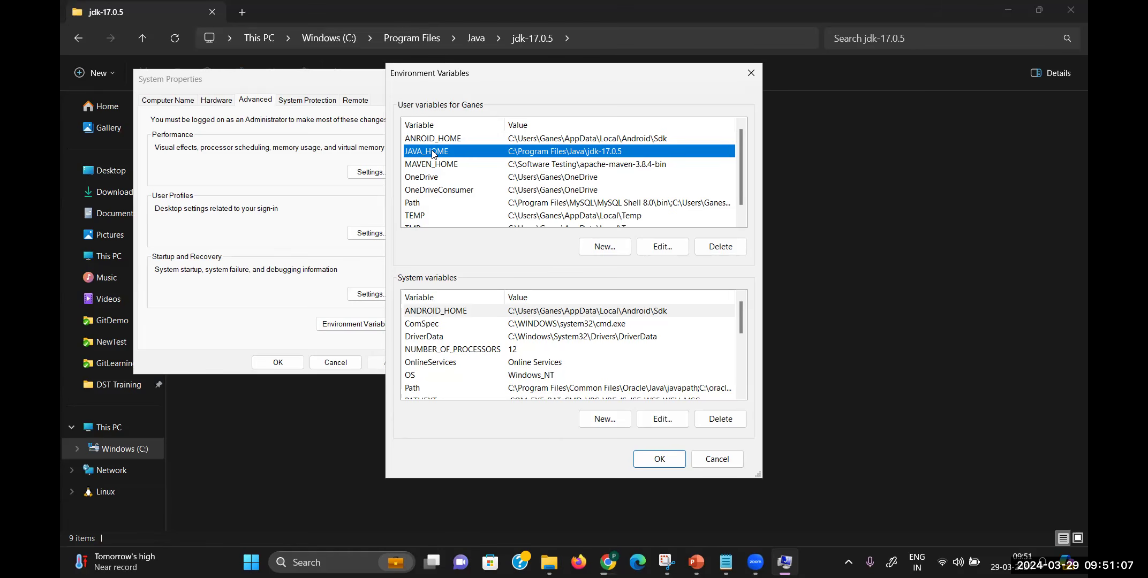
Step: Try out a new user variable named JAVAHOME with the value C:\Program Files\Java\jdk-17.0.5, and cancel its creation
{"action": "left_click", "coordinate": [601, 248]}
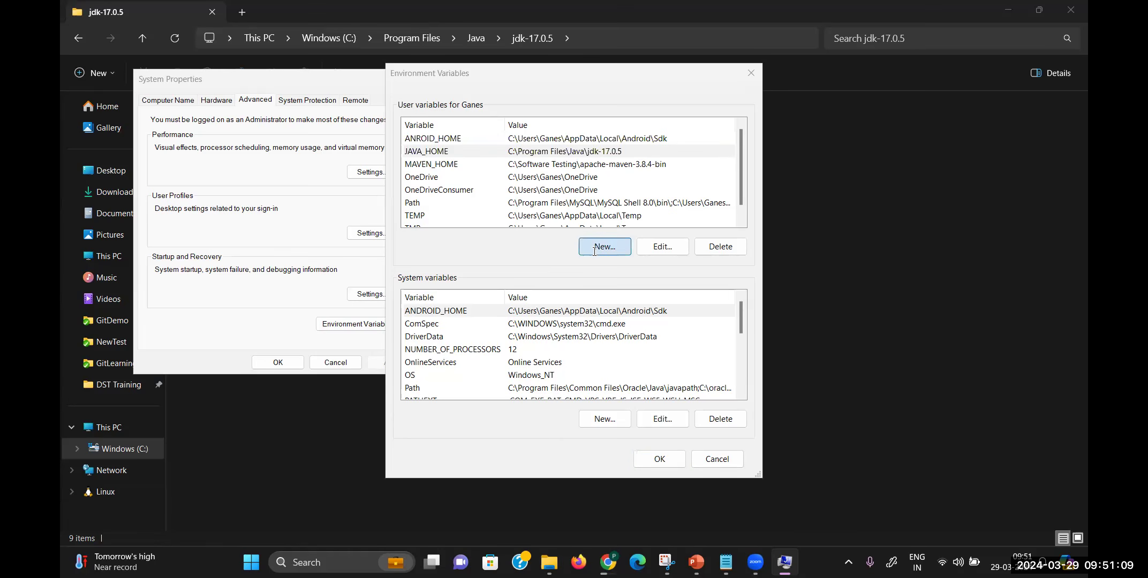
{"action": "type", "text": "JaA"}
{"action": "key", "text": "BackSpace"}
{"action": "type", "text": "VAho"}
{"action": "key", "text": "BackSpace"}
{"action": "key", "text": "BackSpace"}
{"action": "type", "text": "HOME"}
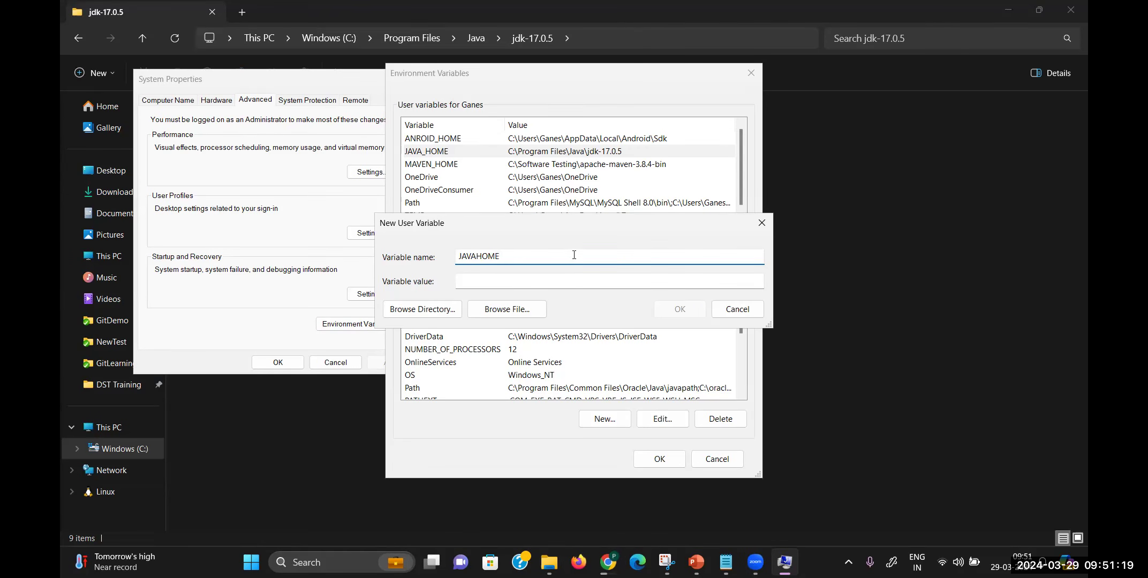
{"action": "left_click", "coordinate": [569, 282]}
{"action": "key", "text": "ctrl+v"}
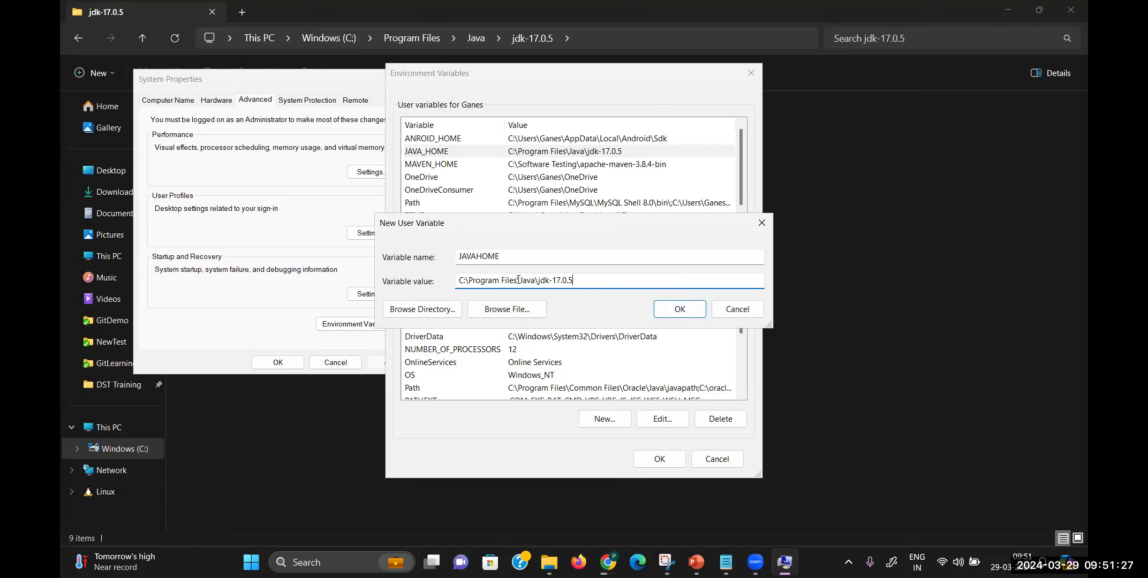
{"action": "left_click", "coordinate": [738, 309]}
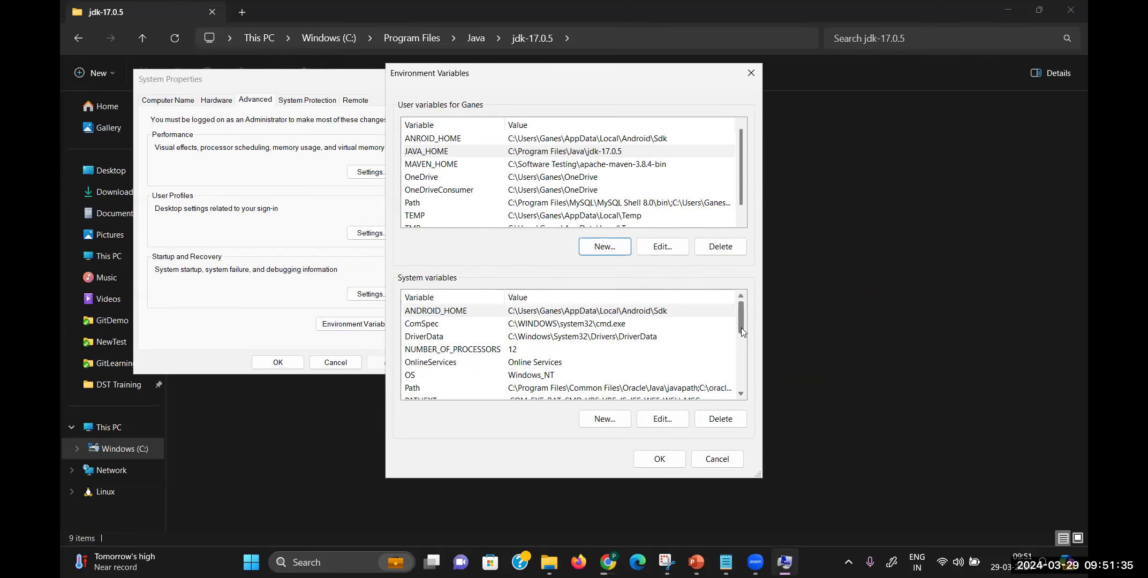
Step: Examine the jdk-17.0.5\bin entry in the system Path variable, and close the settings dialogs and File Explorer without changes
{"action": "left_click_drag", "start_coordinate": [741, 328], "coordinate": [741, 340]}
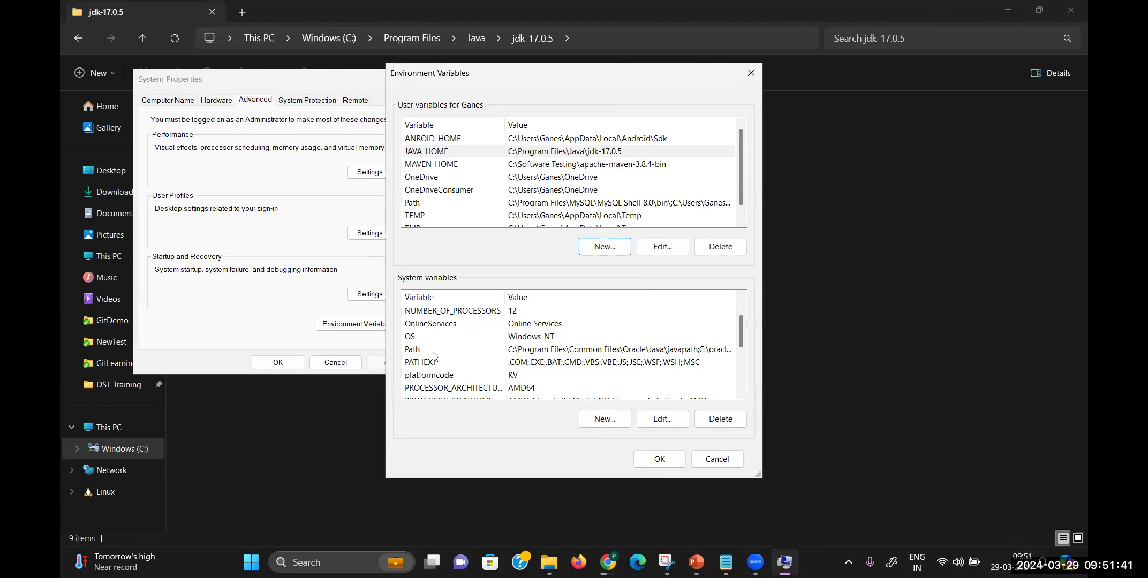
{"action": "left_click", "coordinate": [528, 354]}
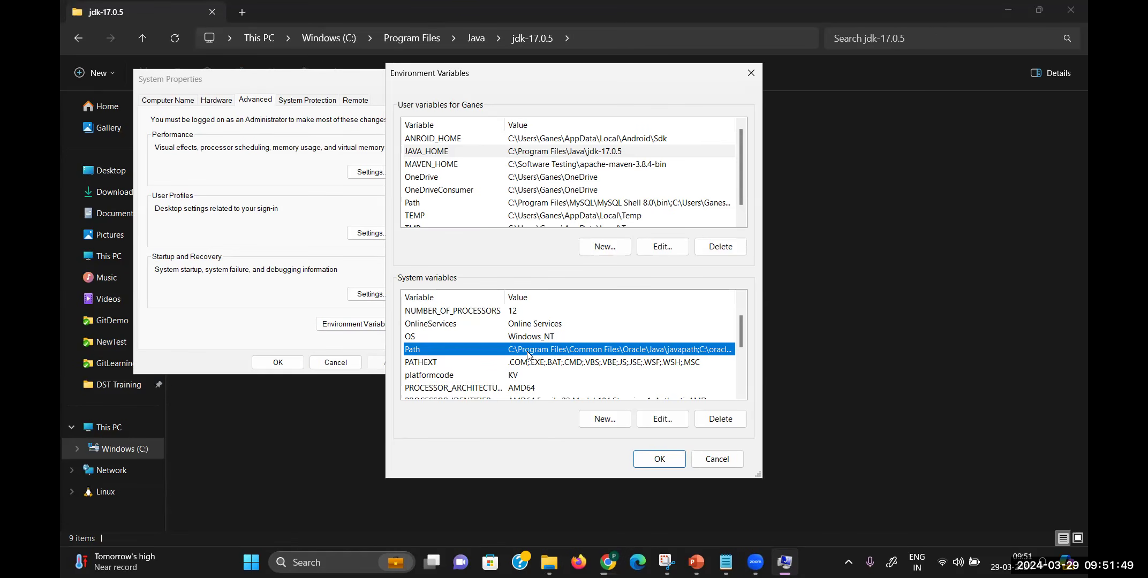
{"action": "left_click", "coordinate": [667, 421]}
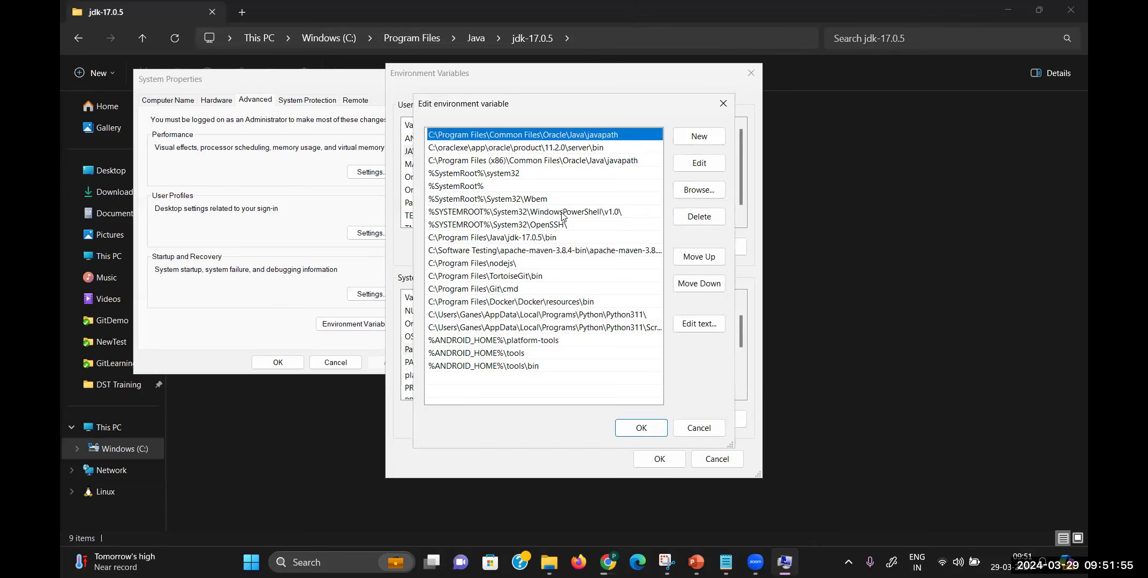
{"action": "left_click", "coordinate": [524, 240]}
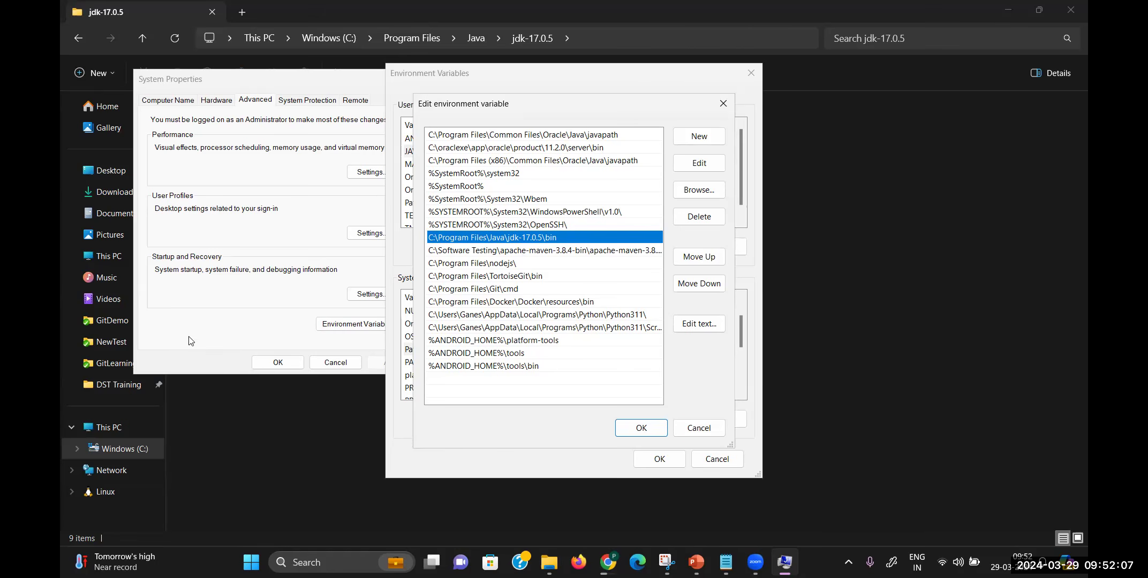
{"action": "left_click", "coordinate": [701, 429]}
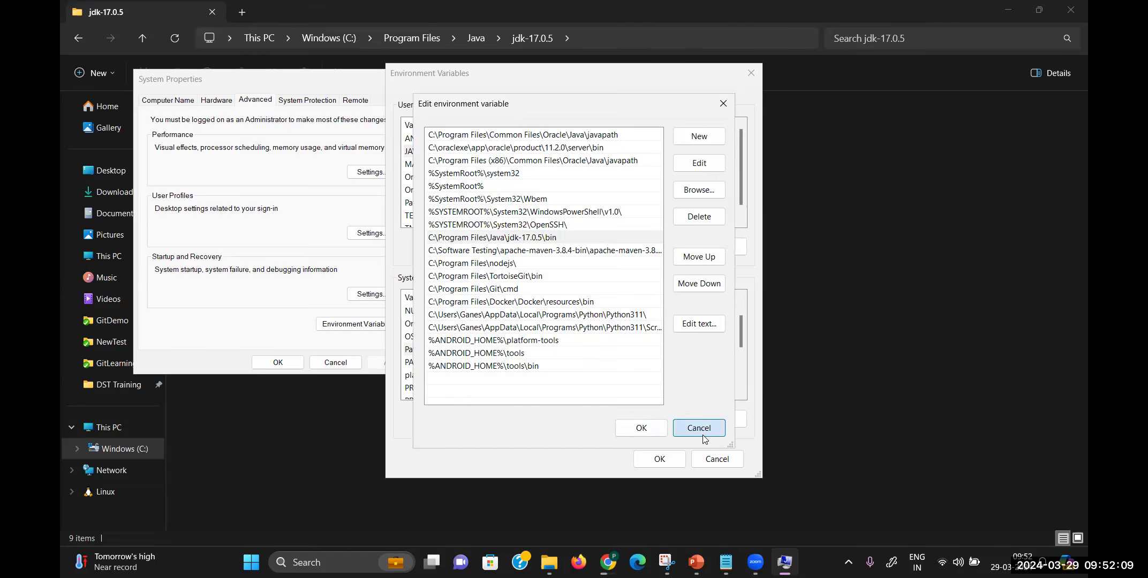
{"action": "left_click", "coordinate": [715, 459]}
{"action": "key", "text": "Escape"}
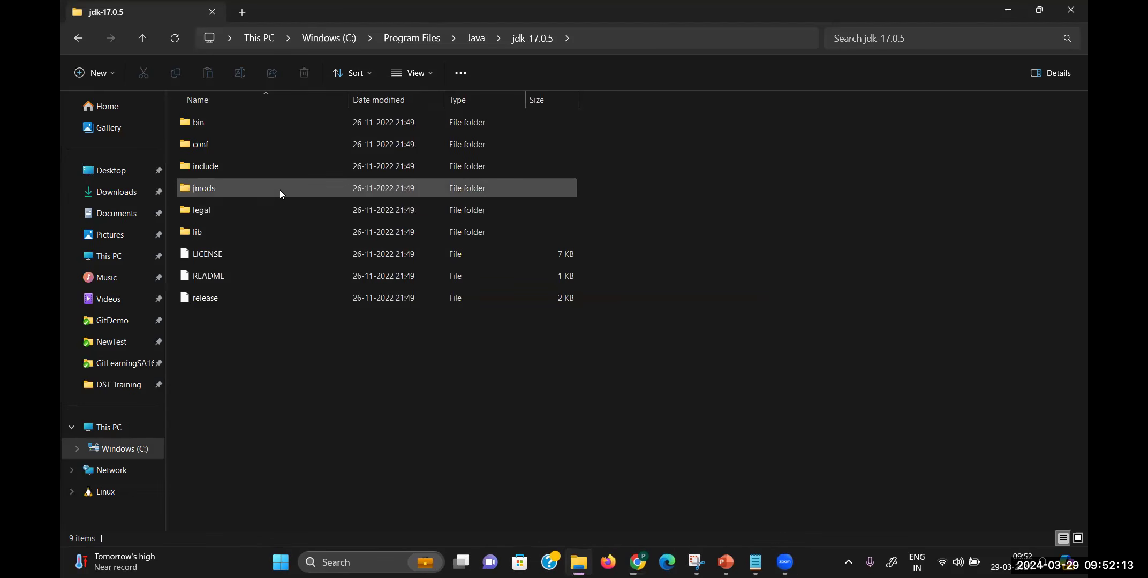
{"action": "left_click", "coordinate": [1071, 12]}
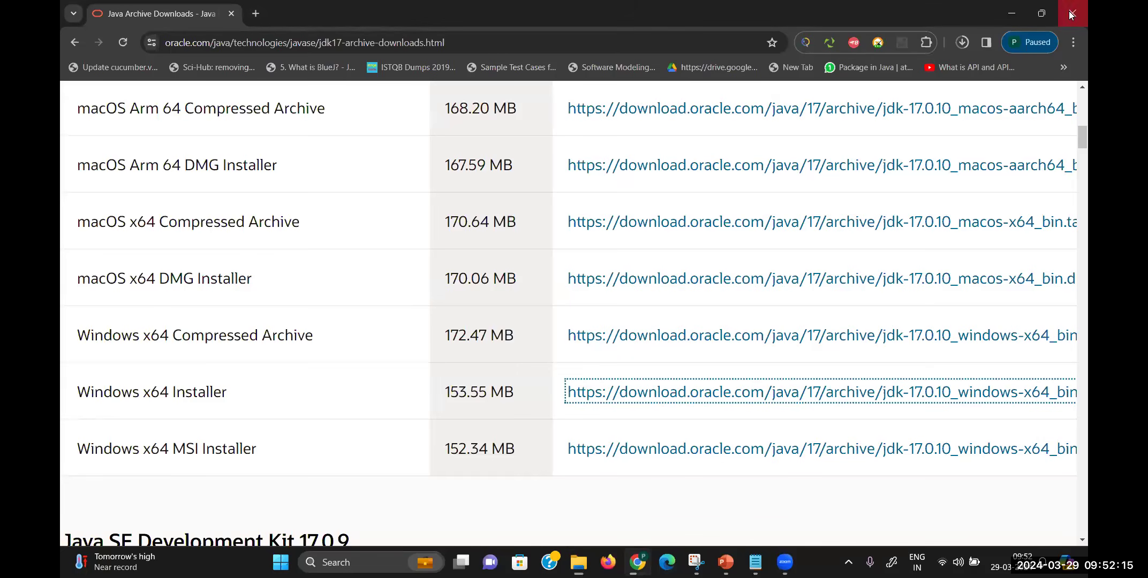
Step: Check the installed Java version by running java -version in Command Prompt, highlight the output, and close the window
{"action": "left_click", "coordinate": [343, 562]}
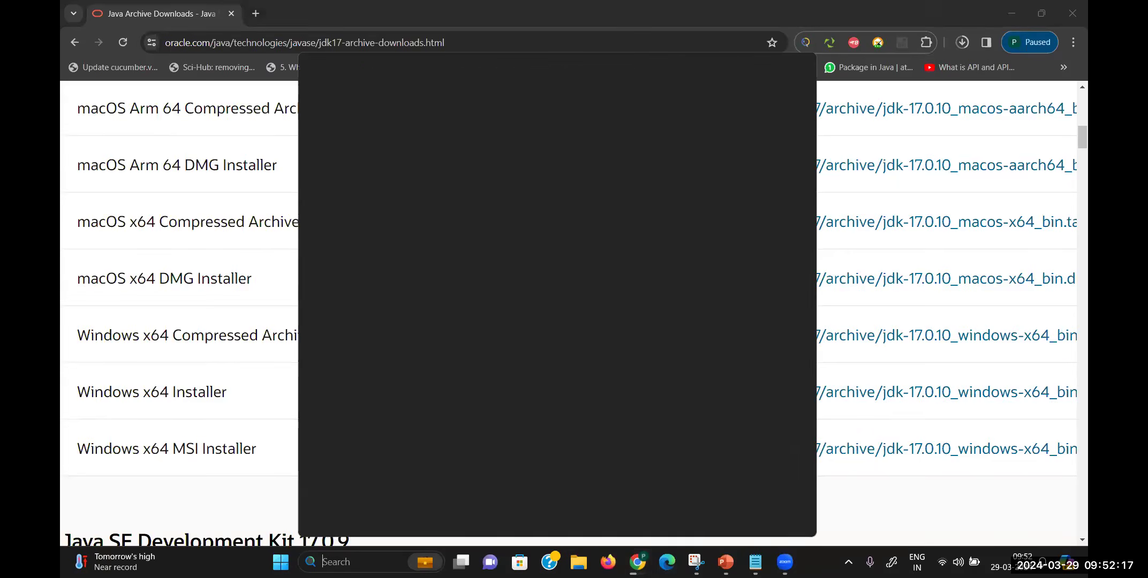
{"action": "type", "text": "CMD"}
{"action": "key", "text": "Return"}
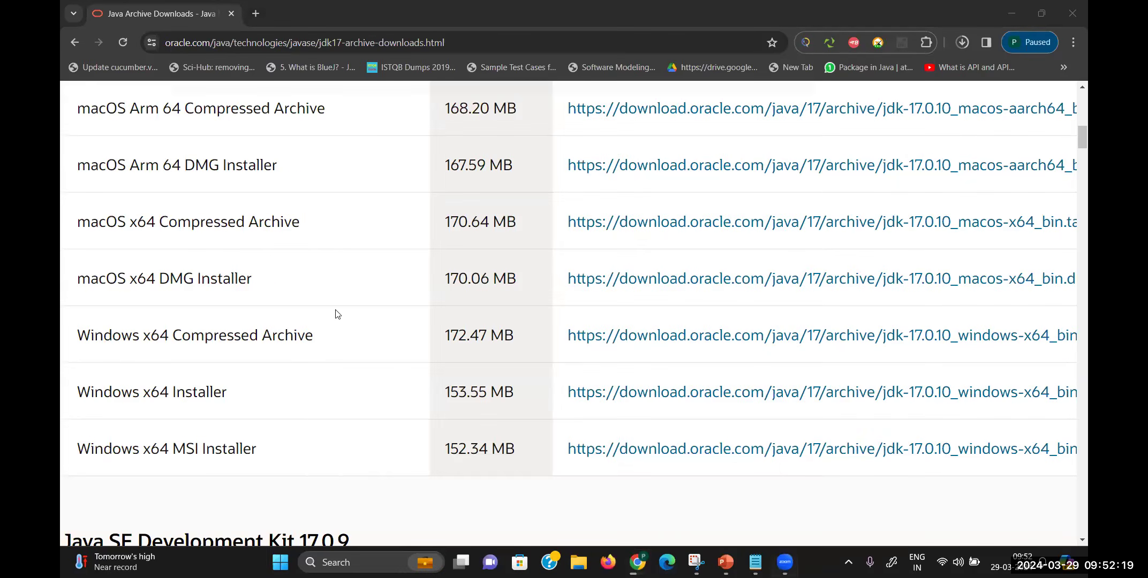
{"action": "type", "text": "JAVA"}
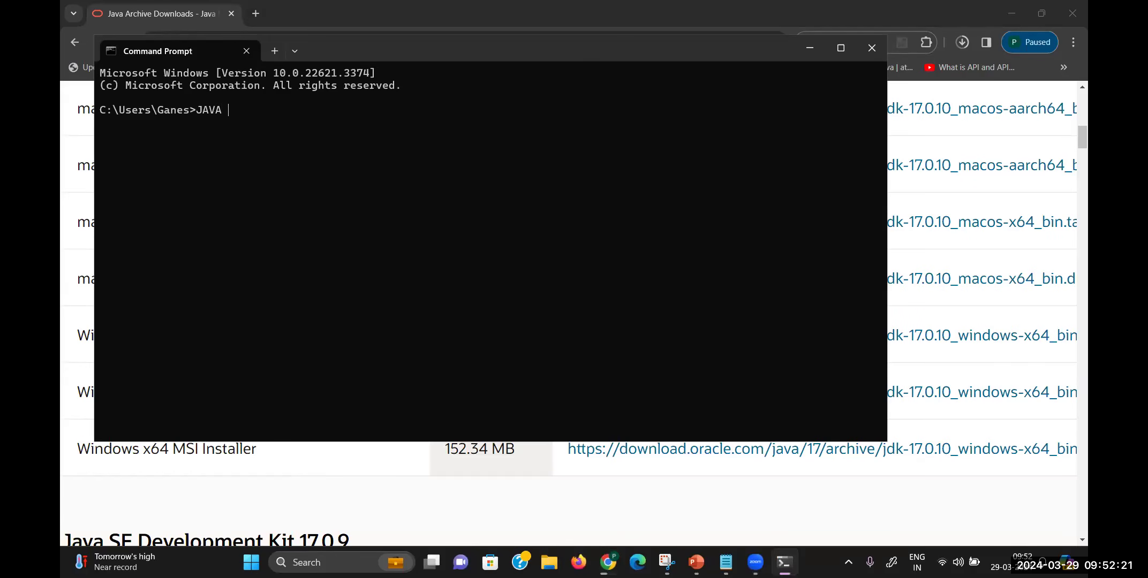
{"action": "key", "text": "BackSpace"}
{"action": "key", "text": "BackSpace"}
{"action": "key", "text": "BackSpace"}
{"action": "type", "text": "java -version"}
{"action": "key", "text": "Return"}
{"action": "left_click_drag", "start_coordinate": [630, 149], "coordinate": [90, 114]}
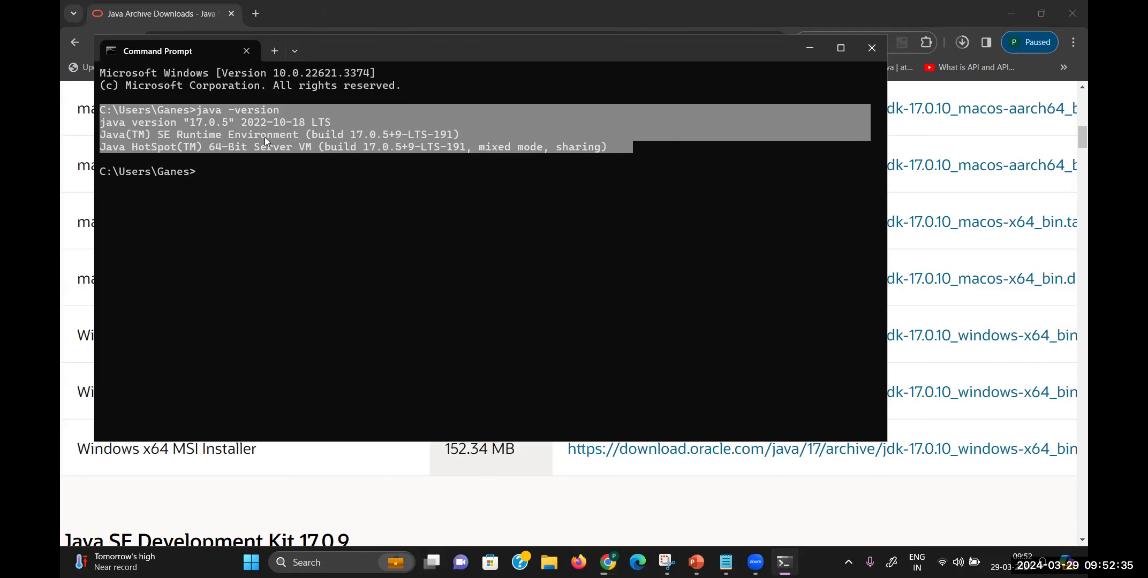
{"action": "left_click", "coordinate": [871, 49]}
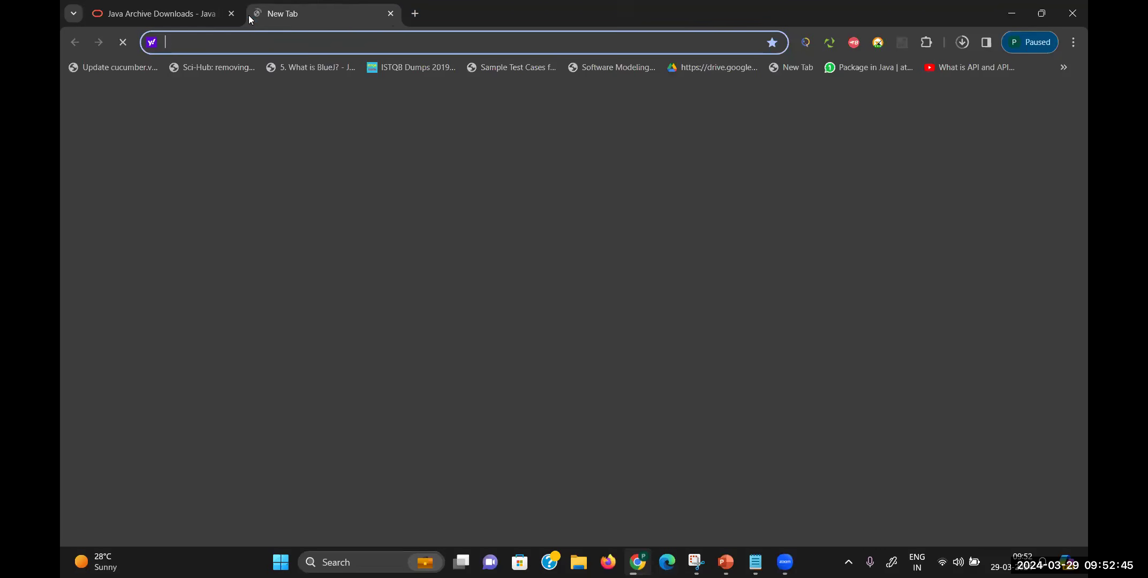
Step: Search Google for "jmeter" in a new browser tab and open the Apache JMeter website
{"action": "left_click", "coordinate": [255, 13]}
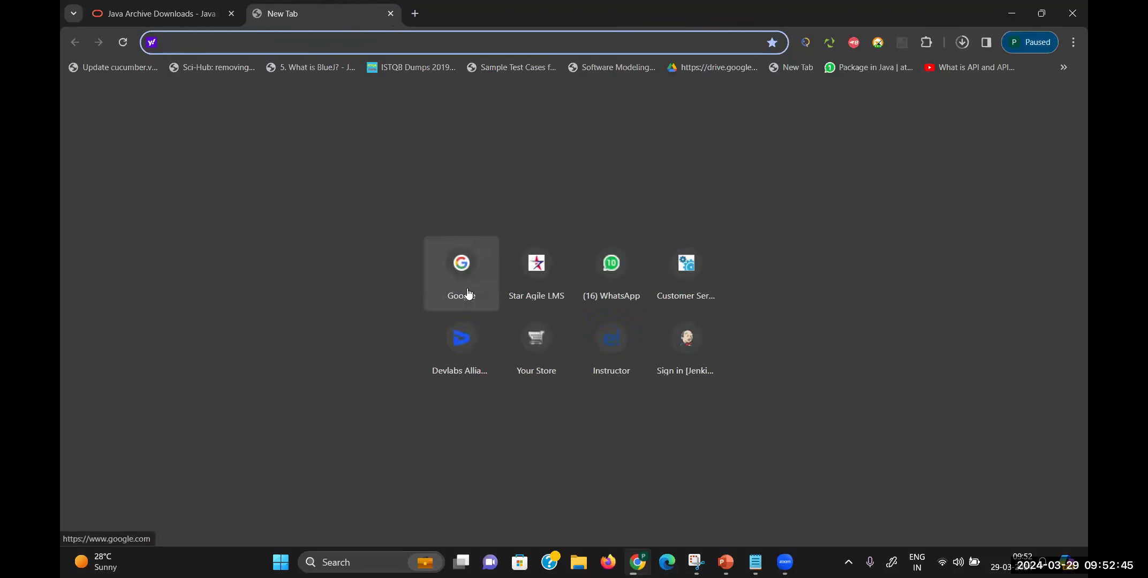
{"action": "left_click", "coordinate": [460, 263]}
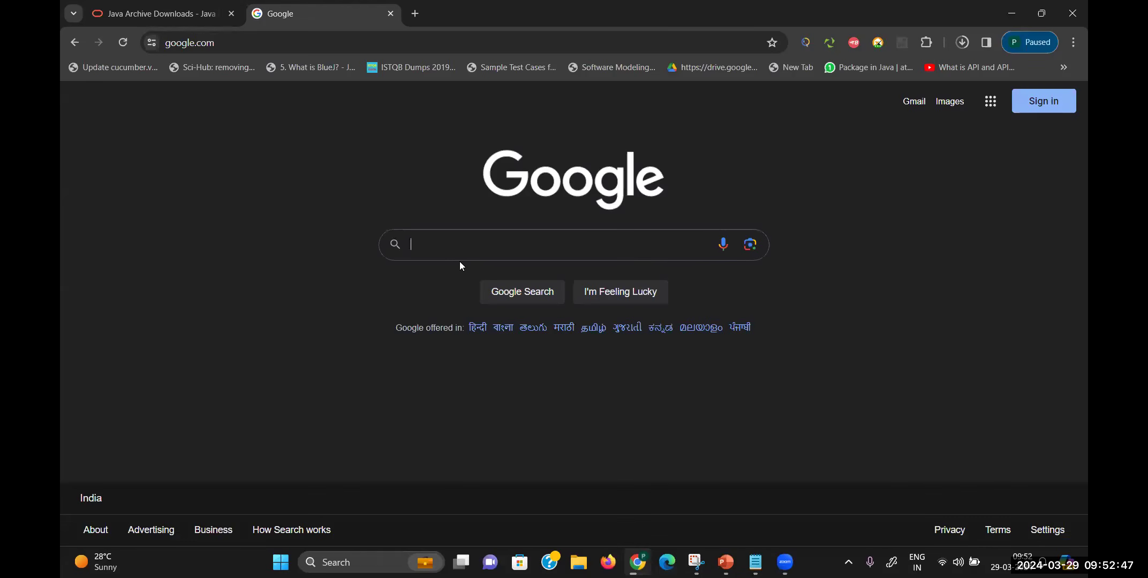
{"action": "type", "text": "jmeter"}
{"action": "key", "text": "Down"}
{"action": "key", "text": "Down"}
{"action": "key", "text": "Return"}
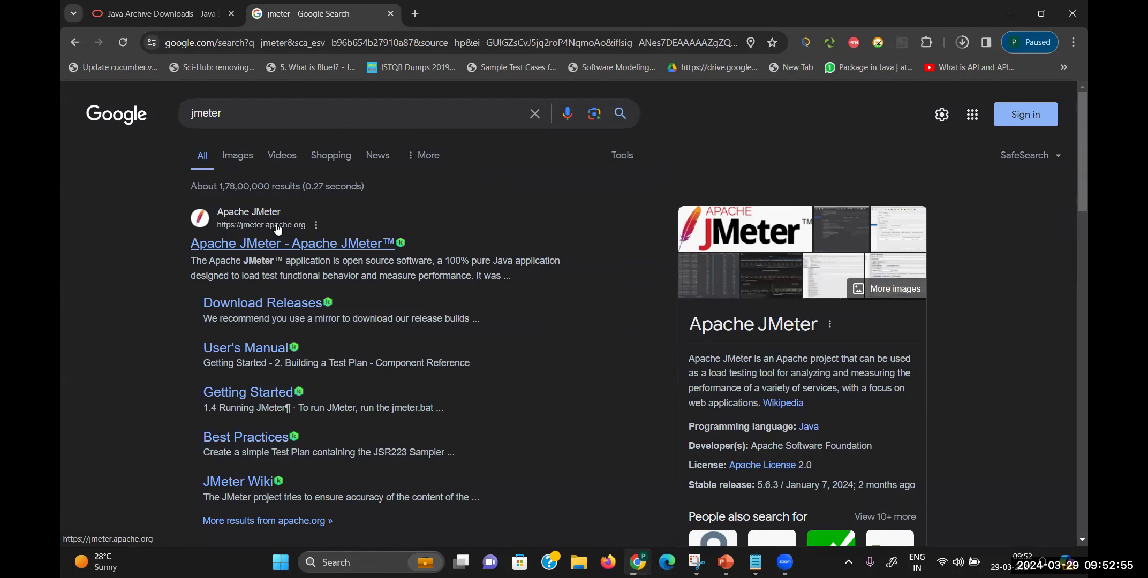
{"action": "left_click", "coordinate": [283, 230]}
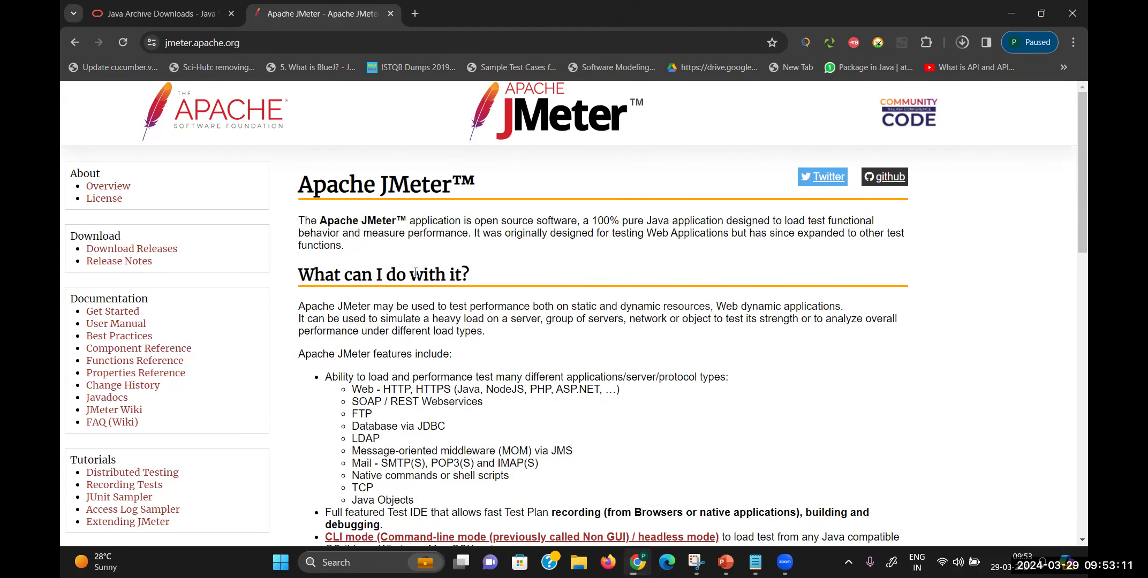
Step: Examine the Apache JMeter home page's introduction and feature list, highlighting the open source description and the sentence on its original purpose
{"action": "scroll", "coordinate": [415, 273], "scroll_direction": "up", "scroll_amount": 5}
{"action": "left_click_drag", "start_coordinate": [187, 168], "coordinate": [1076, 157]}
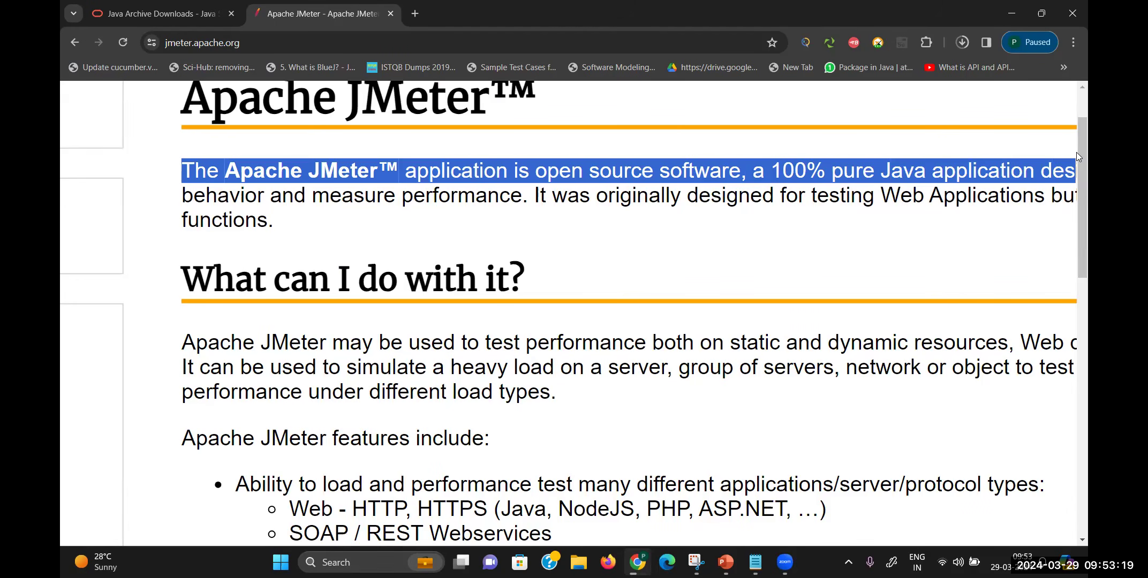
{"action": "scroll", "coordinate": [742, 255], "scroll_direction": "down", "scroll_amount": 3}
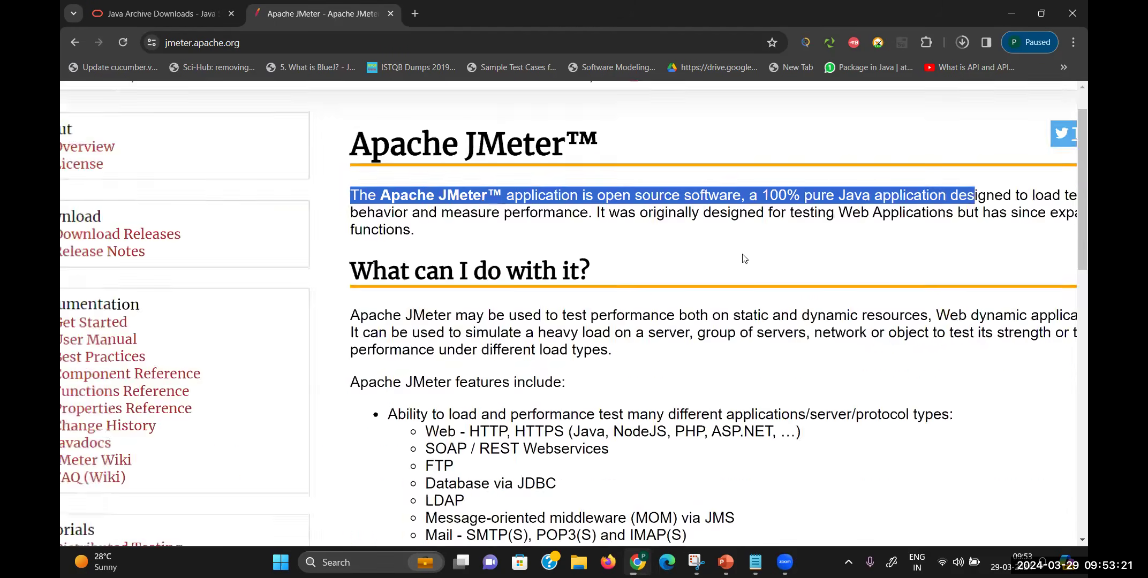
{"action": "scroll", "coordinate": [744, 259], "scroll_direction": "down", "scroll_amount": 2}
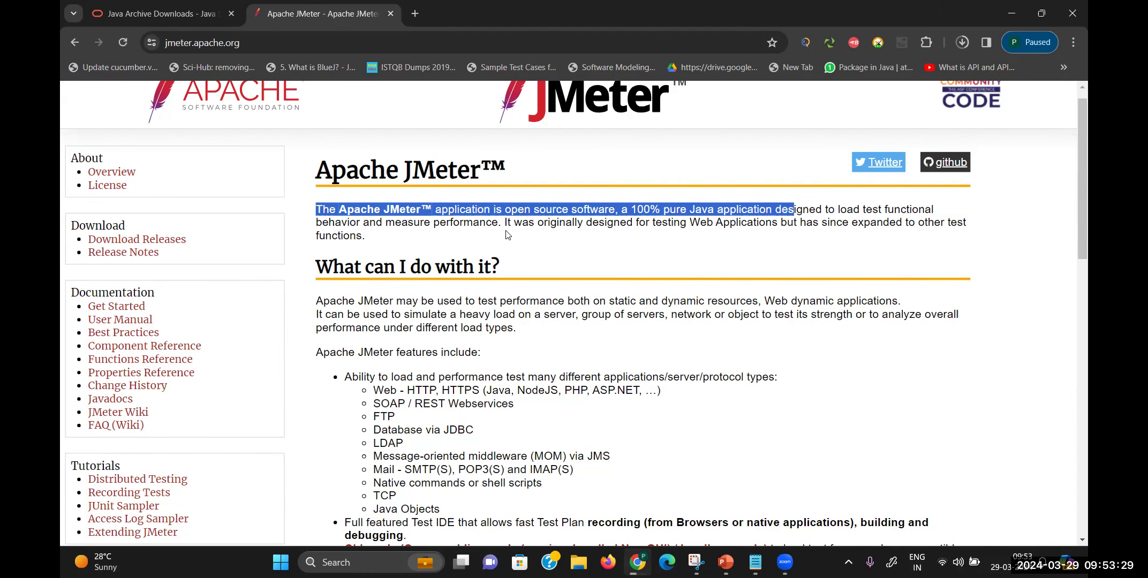
{"action": "left_click_drag", "start_coordinate": [506, 222], "coordinate": [985, 227]}
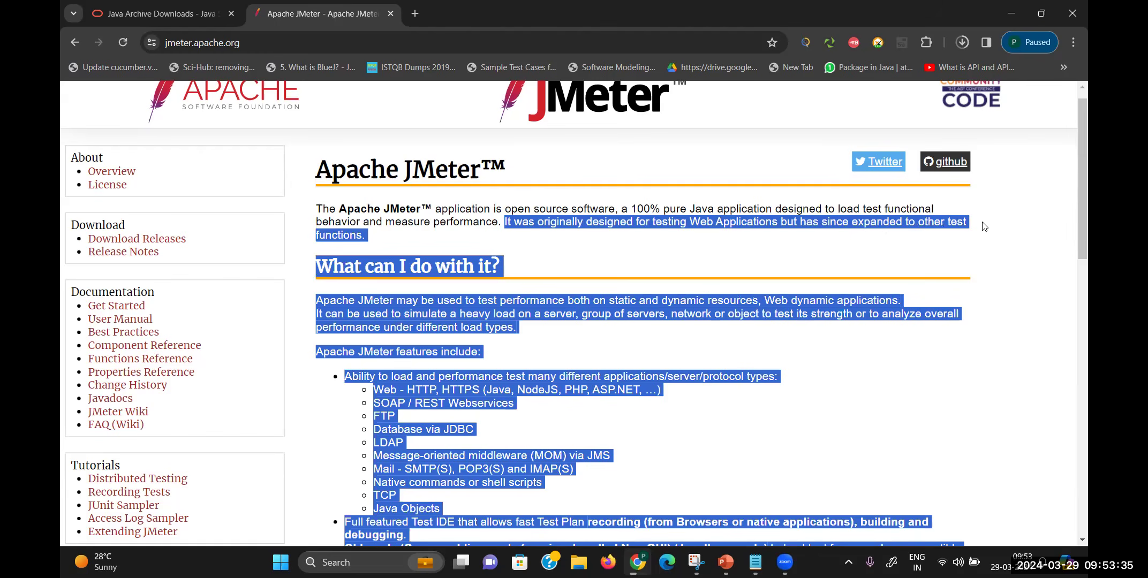
{"action": "left_click", "coordinate": [780, 254]}
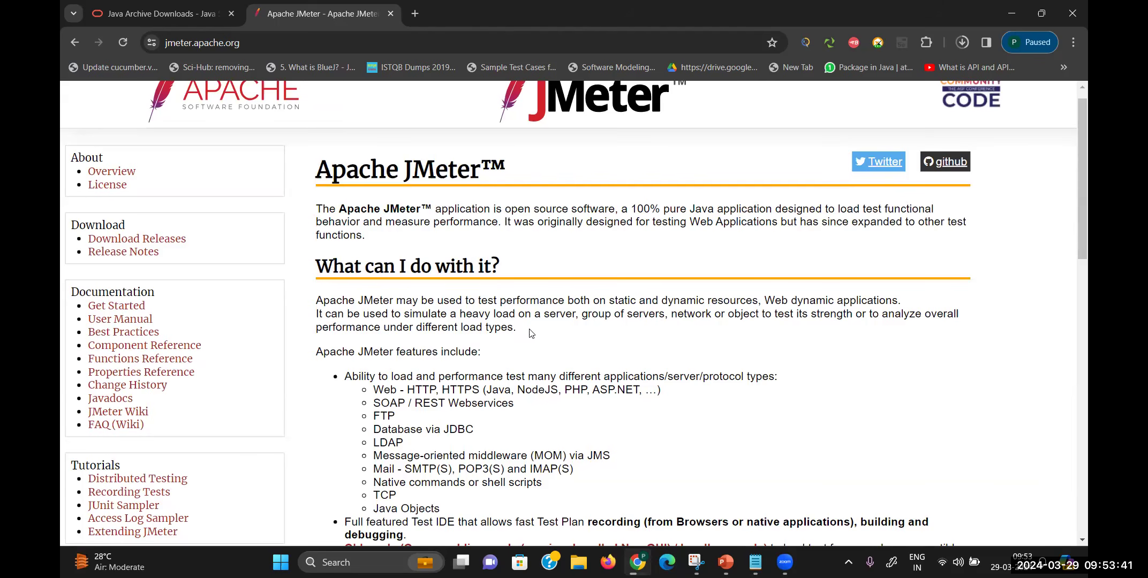
{"action": "scroll", "coordinate": [530, 333], "scroll_direction": "down", "scroll_amount": 2}
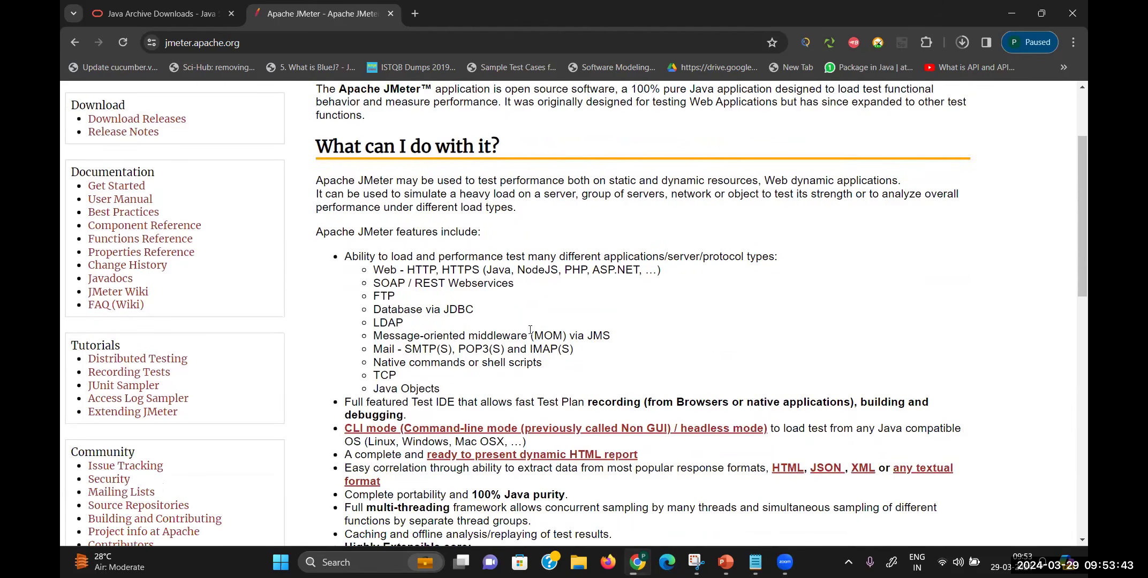
{"action": "scroll", "coordinate": [428, 226], "scroll_direction": "up", "scroll_amount": 3}
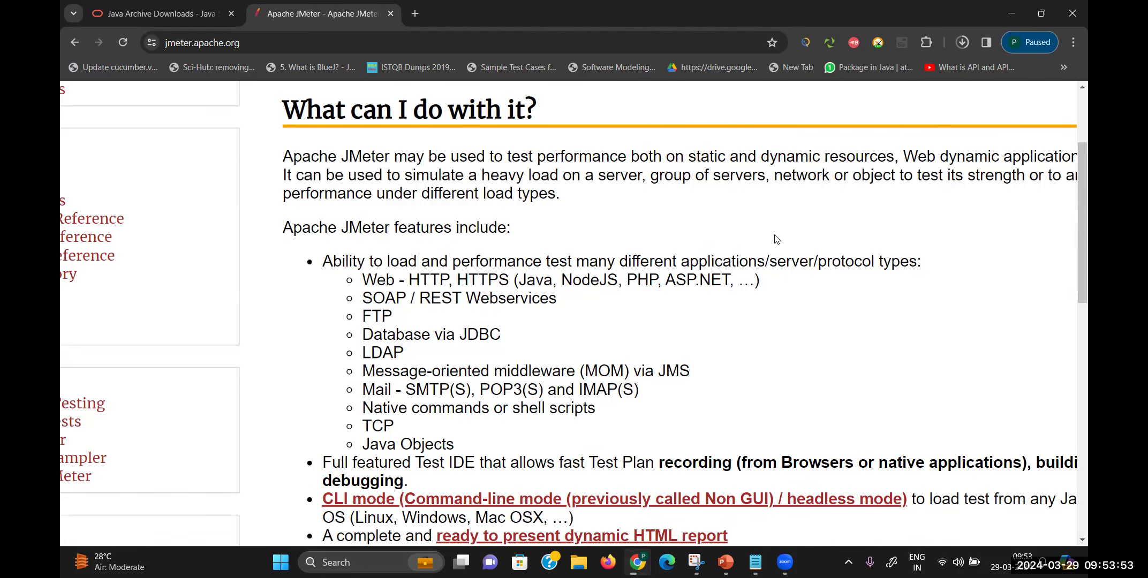
{"action": "scroll", "coordinate": [776, 240], "scroll_direction": "up", "scroll_amount": 2}
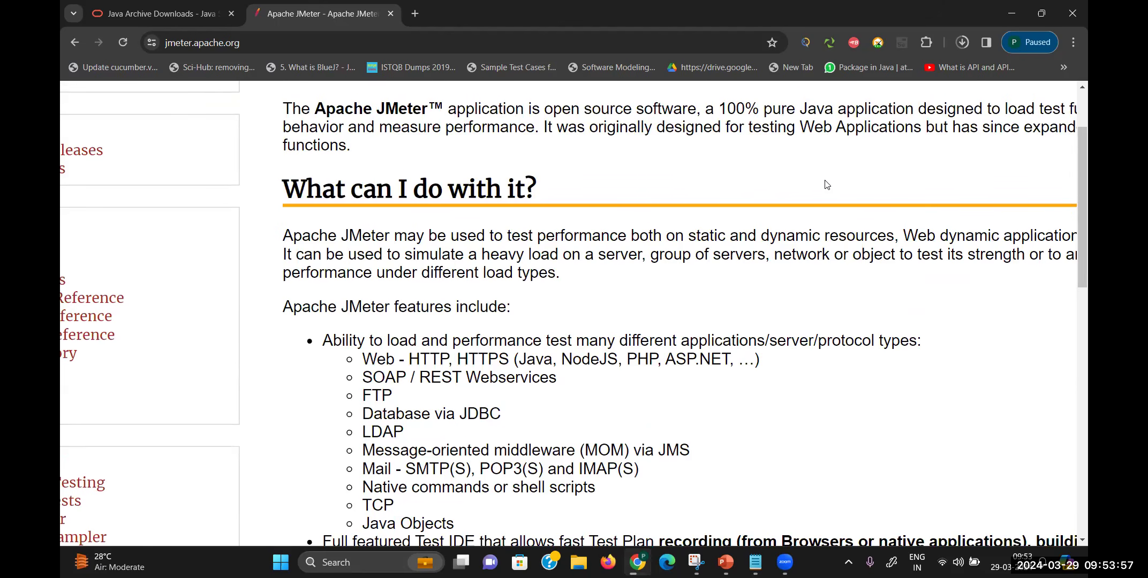
{"action": "key", "text": "ctrl+0"}
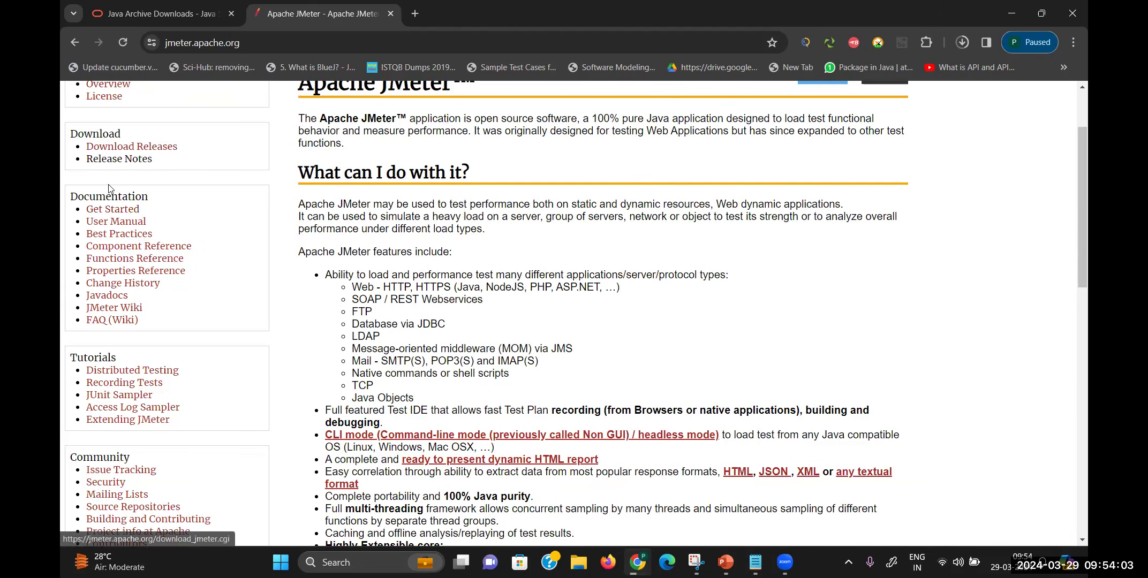
Step: Open JMeter's User Manual and examine the Section Summary list of topics at an enlarged view
{"action": "left_click", "coordinate": [117, 222]}
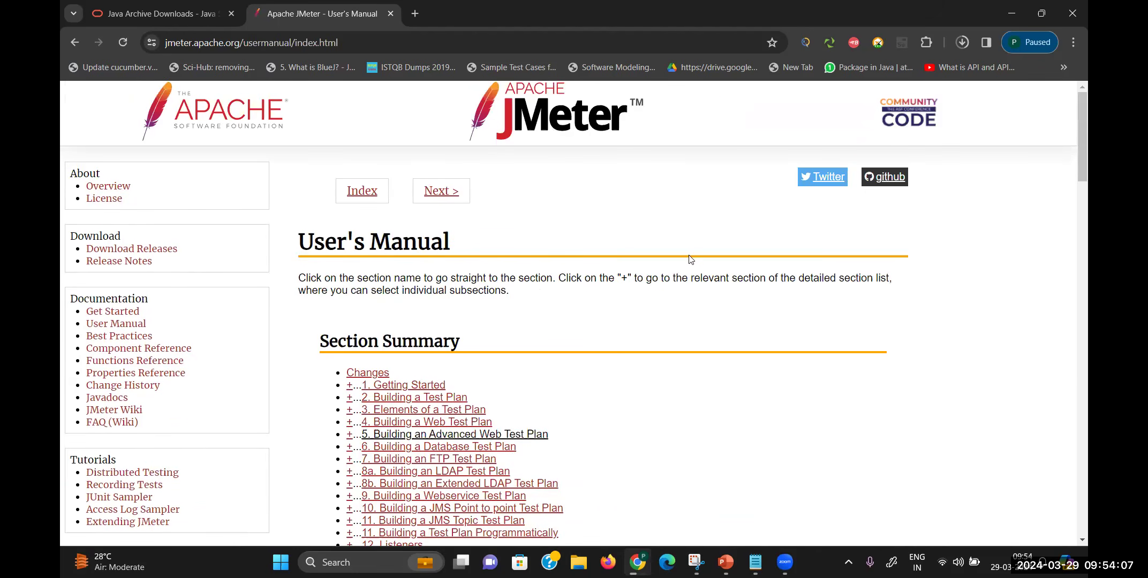
{"action": "scroll", "coordinate": [691, 260], "scroll_direction": "down", "scroll_amount": 2}
{"action": "scroll", "coordinate": [691, 260], "scroll_direction": "down", "scroll_amount": 4}
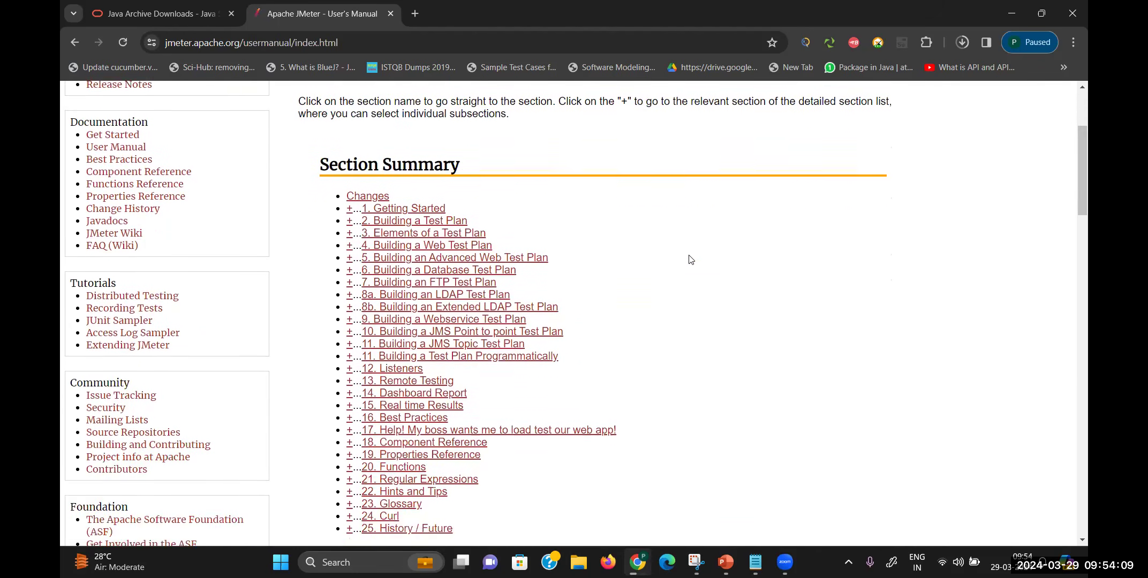
{"action": "scroll", "coordinate": [690, 260], "scroll_direction": "down", "scroll_amount": 1}
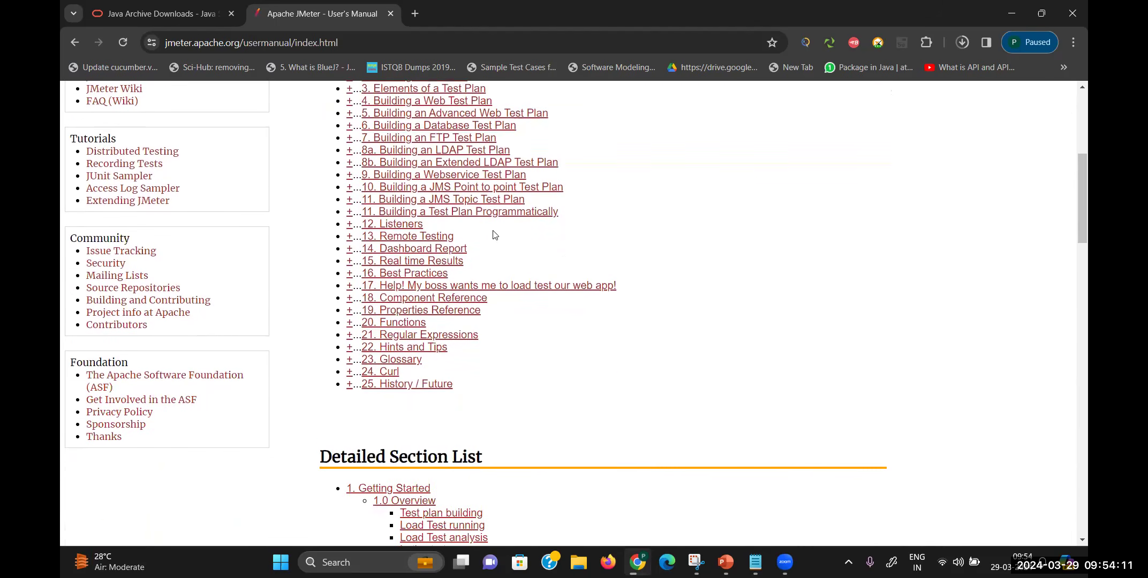
{"action": "scroll", "coordinate": [447, 201], "scroll_direction": "up", "scroll_amount": 5}
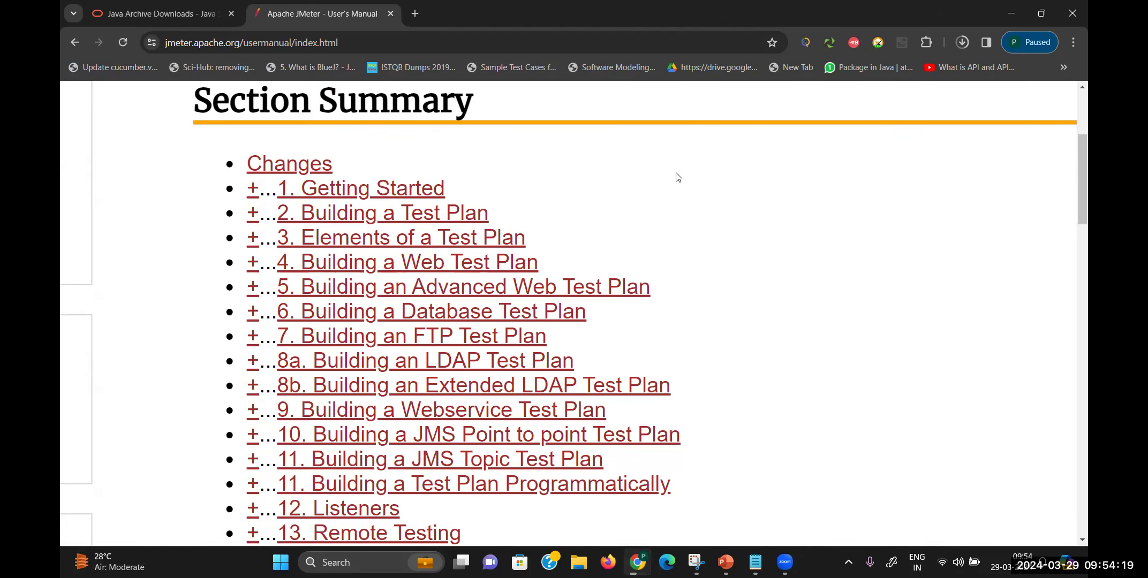
{"action": "scroll", "coordinate": [677, 177], "scroll_direction": "up", "scroll_amount": 2}
{"action": "key", "text": "ctrl+minus"}
{"action": "key", "text": "ctrl+minus"}
{"action": "key", "text": "ctrl+minus"}
{"action": "key", "text": "ctrl+minus"}
{"action": "key", "text": "ctrl+minus"}
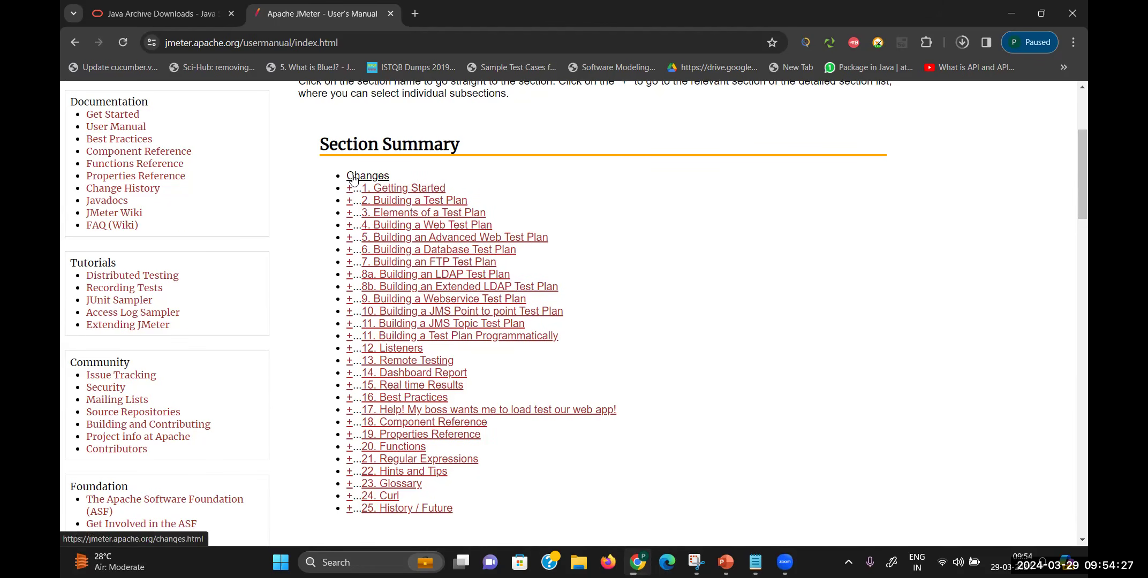
Step: Return to the JMeter home page and open the Download Releases page at the Apache JMeter 5.6.3 section
{"action": "left_click", "coordinate": [76, 42]}
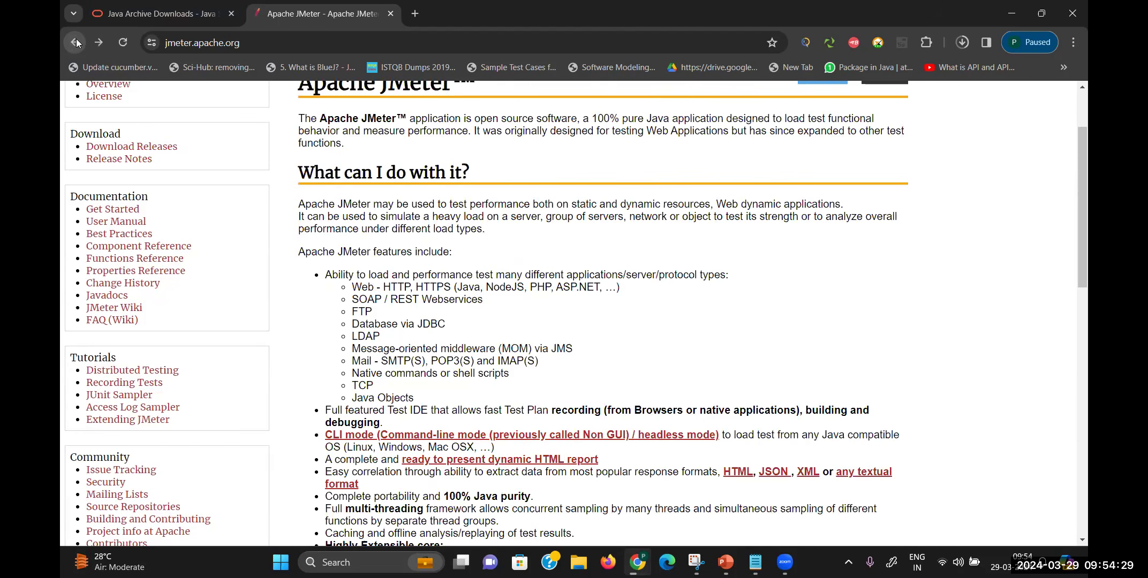
{"action": "left_click", "coordinate": [135, 148]}
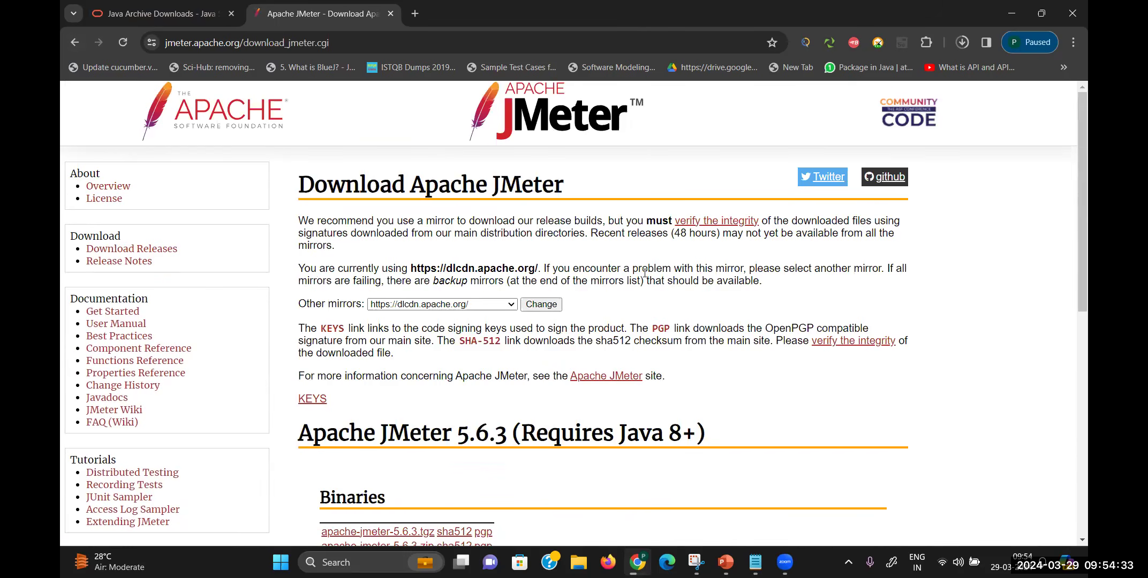
{"action": "scroll", "coordinate": [645, 273], "scroll_direction": "down", "scroll_amount": 4}
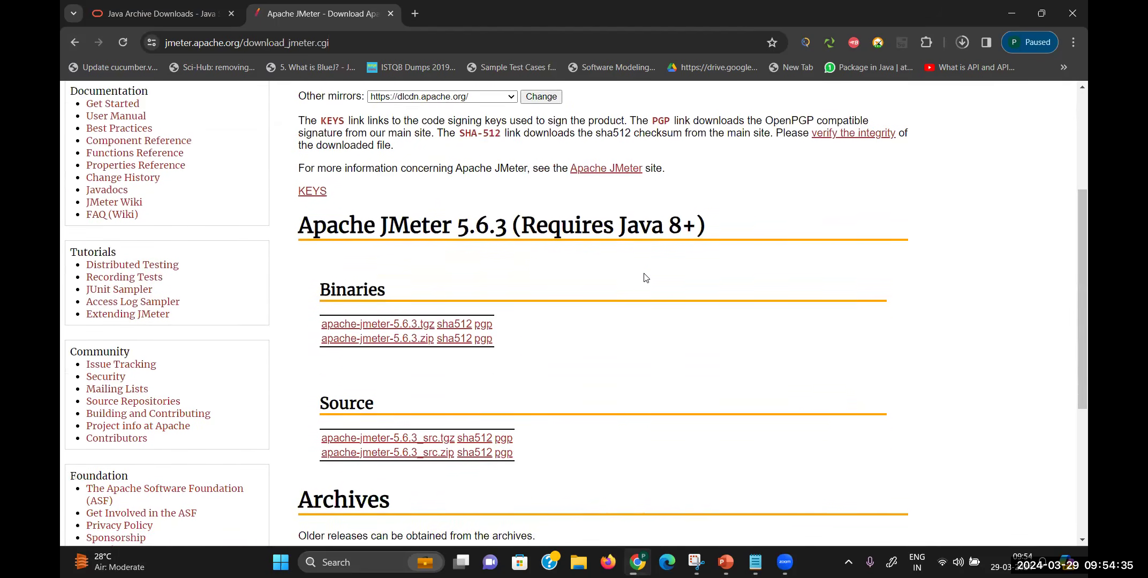
{"action": "scroll", "coordinate": [646, 277], "scroll_direction": "down", "scroll_amount": 1}
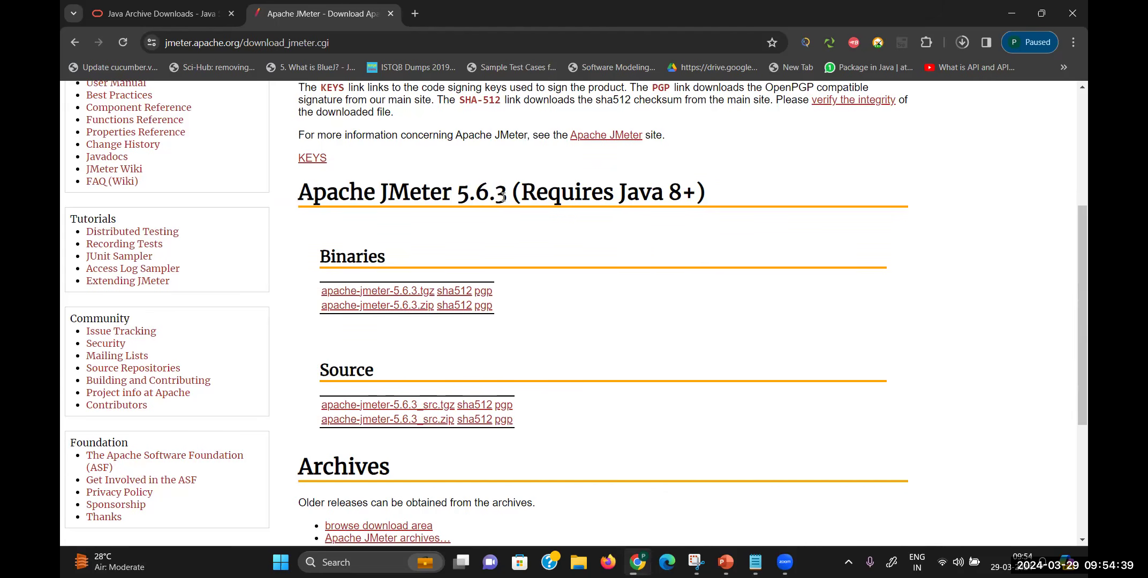
Step: Highlight the 5.6.3 version number and the Java 8+ requirement, and look over the Binaries and Source download links
{"action": "scroll", "coordinate": [515, 208], "scroll_direction": "up", "scroll_amount": 5}
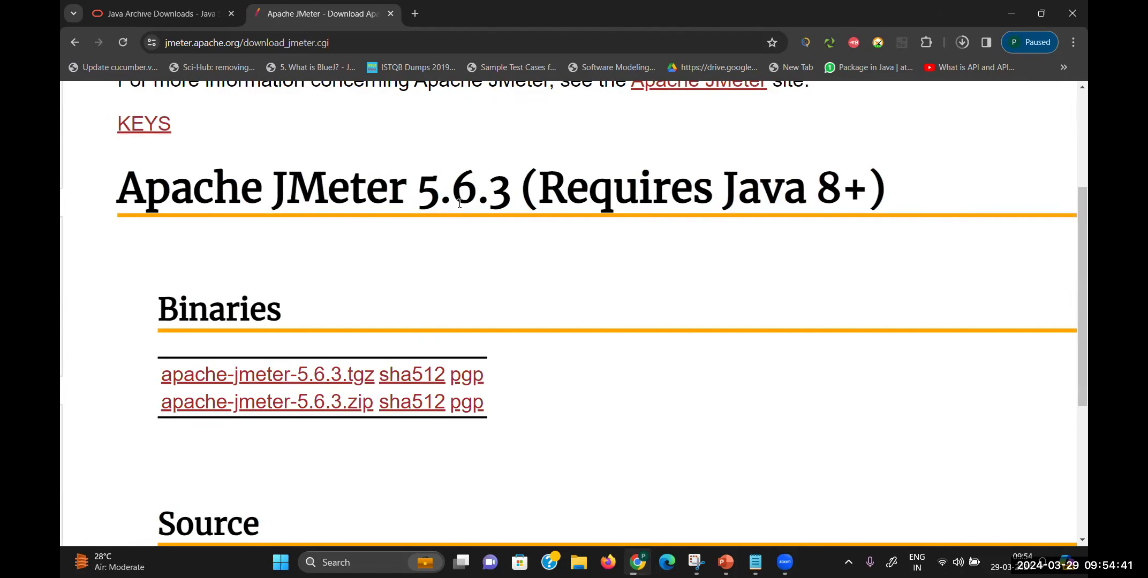
{"action": "left_click_drag", "start_coordinate": [509, 190], "coordinate": [425, 193]}
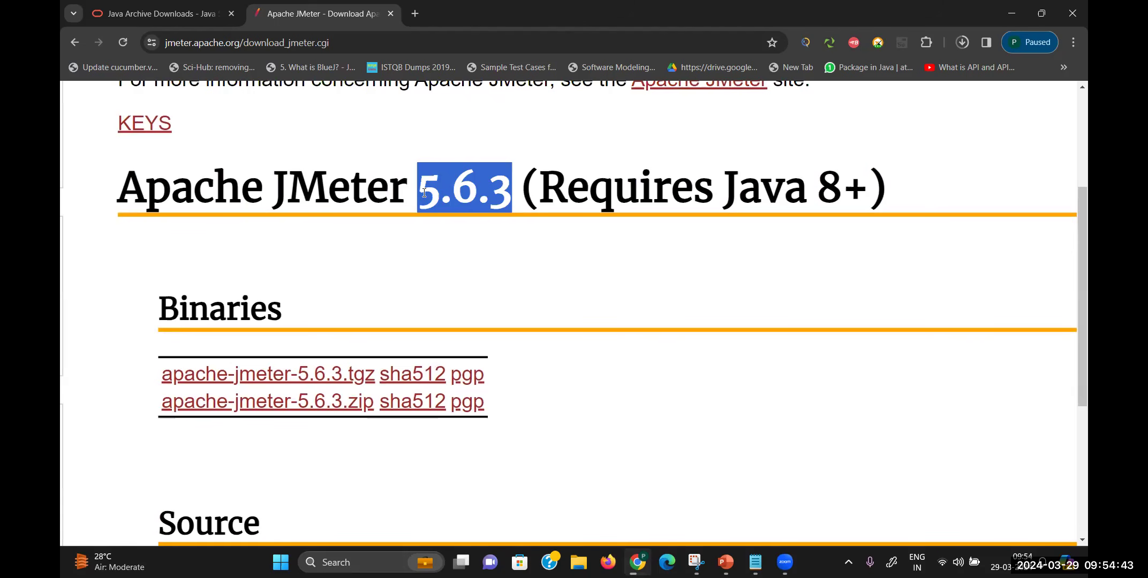
{"action": "left_click_drag", "start_coordinate": [866, 187], "coordinate": [705, 188]}
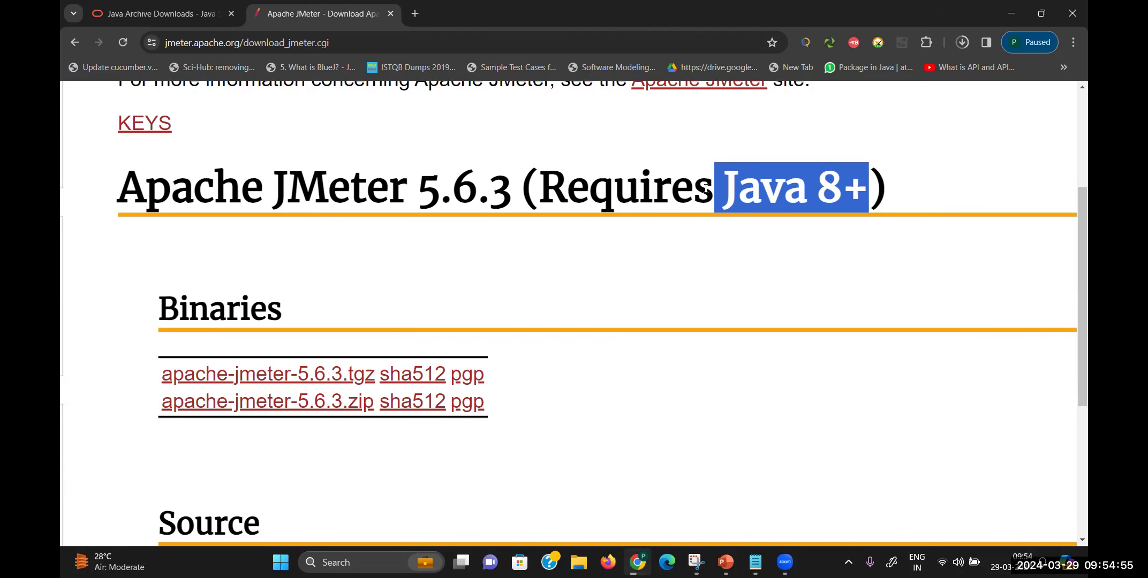
{"action": "left_click_drag", "start_coordinate": [706, 189], "coordinate": [589, 187]}
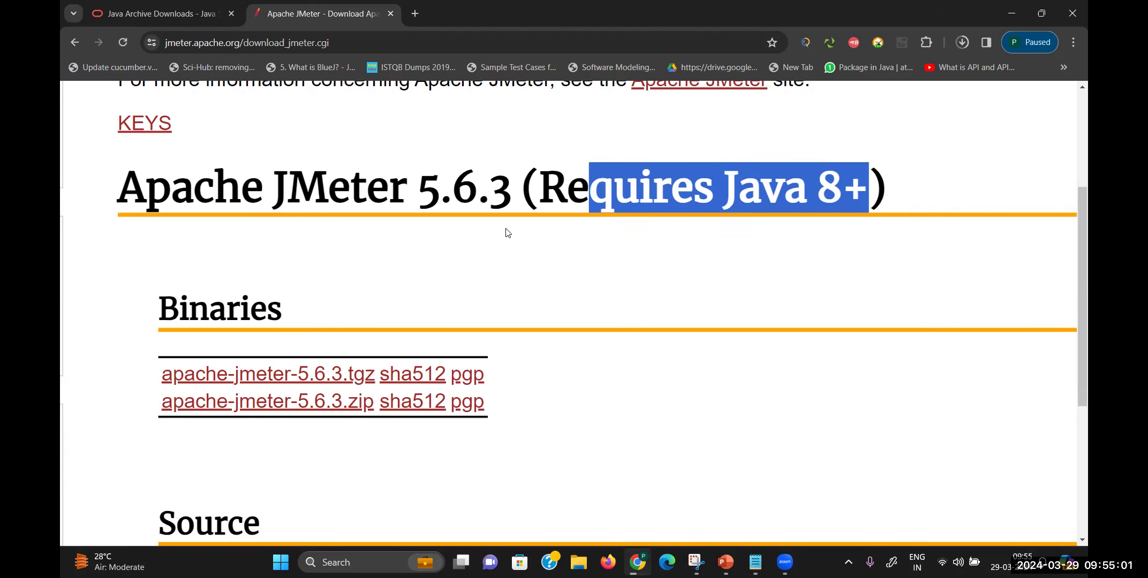
{"action": "scroll", "coordinate": [506, 233], "scroll_direction": "down", "scroll_amount": 2}
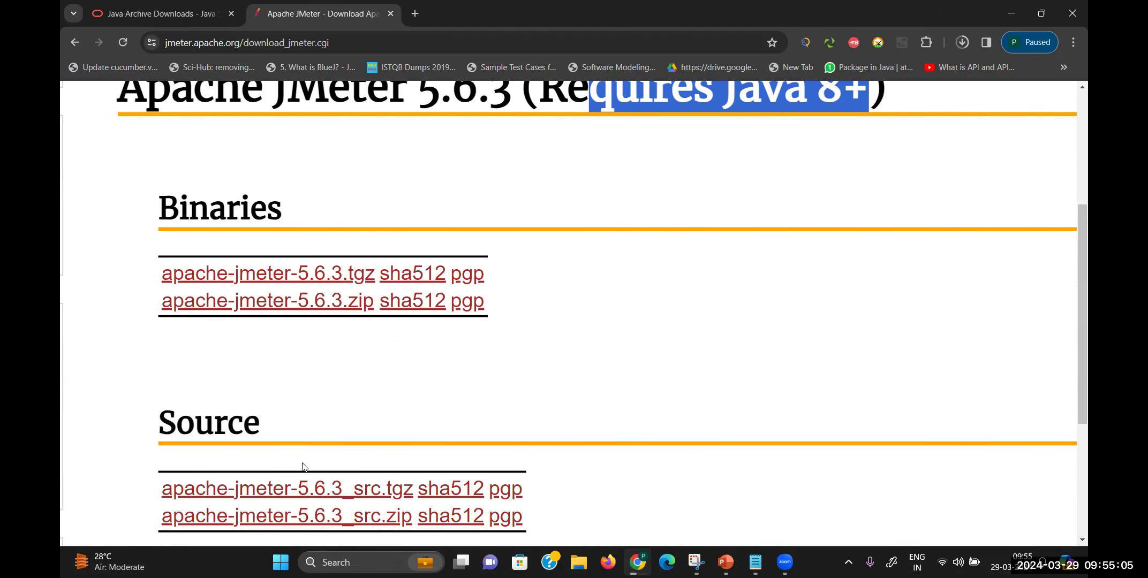
{"action": "scroll", "coordinate": [284, 435], "scroll_direction": "down", "scroll_amount": 1}
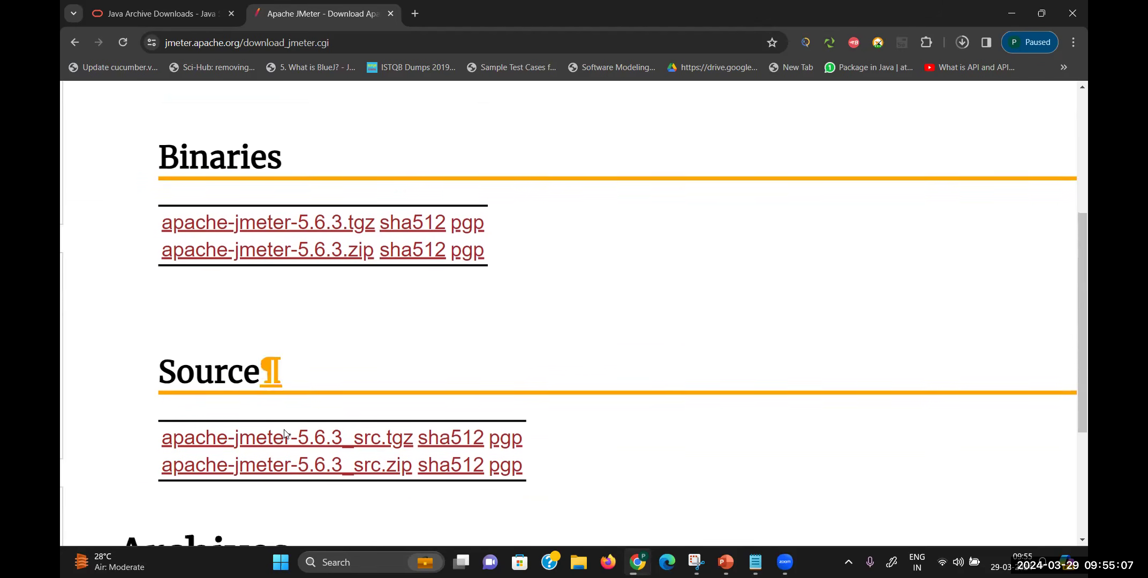
{"action": "scroll", "coordinate": [284, 434], "scroll_direction": "down", "scroll_amount": 2}
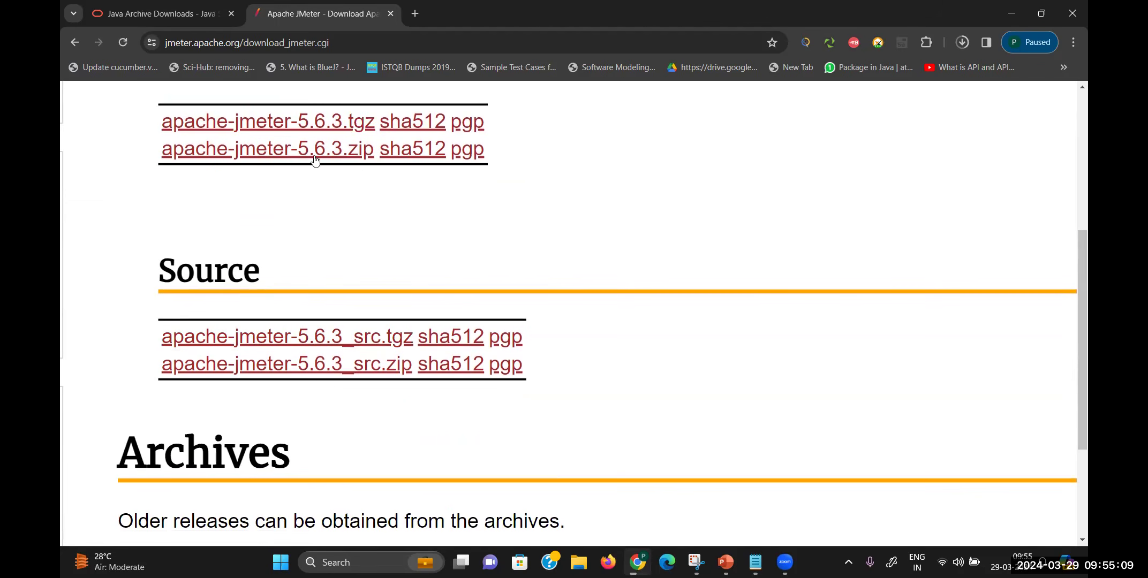
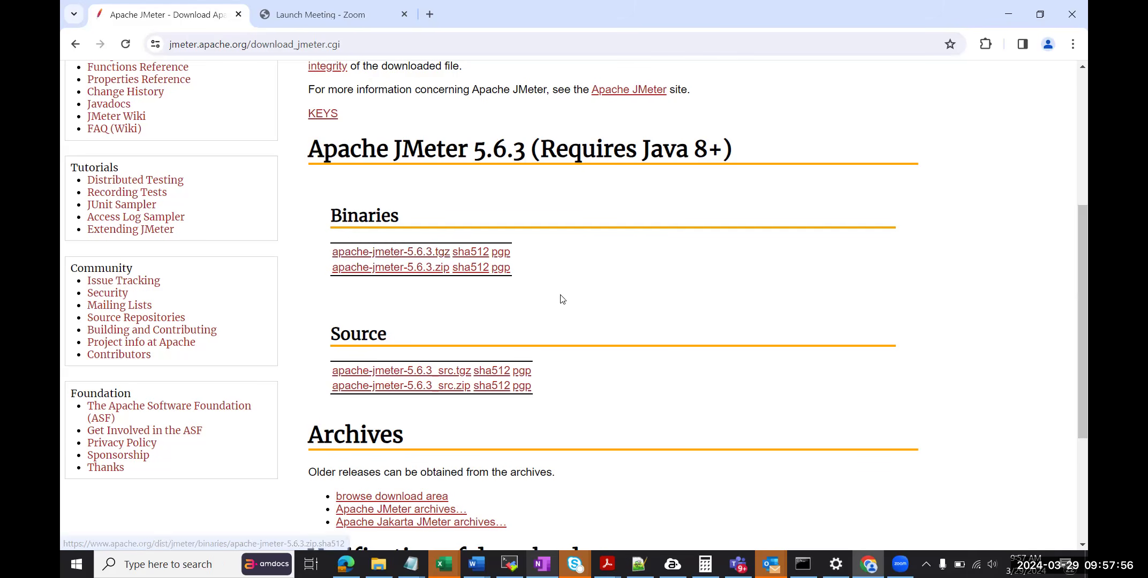
Step: Download the apache-jmeter-5.6.3.zip binary and check its progress in the recent download history
{"action": "scroll", "coordinate": [562, 298], "scroll_direction": "up", "scroll_amount": 1}
{"action": "scroll", "coordinate": [563, 299], "scroll_direction": "down", "scroll_amount": 1}
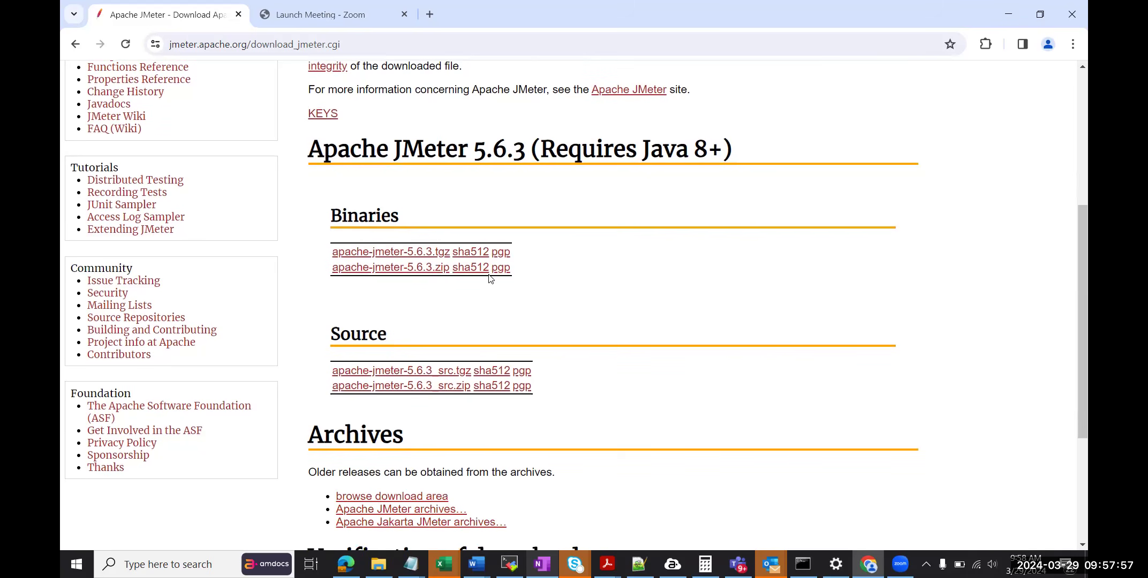
{"action": "left_click", "coordinate": [396, 269]}
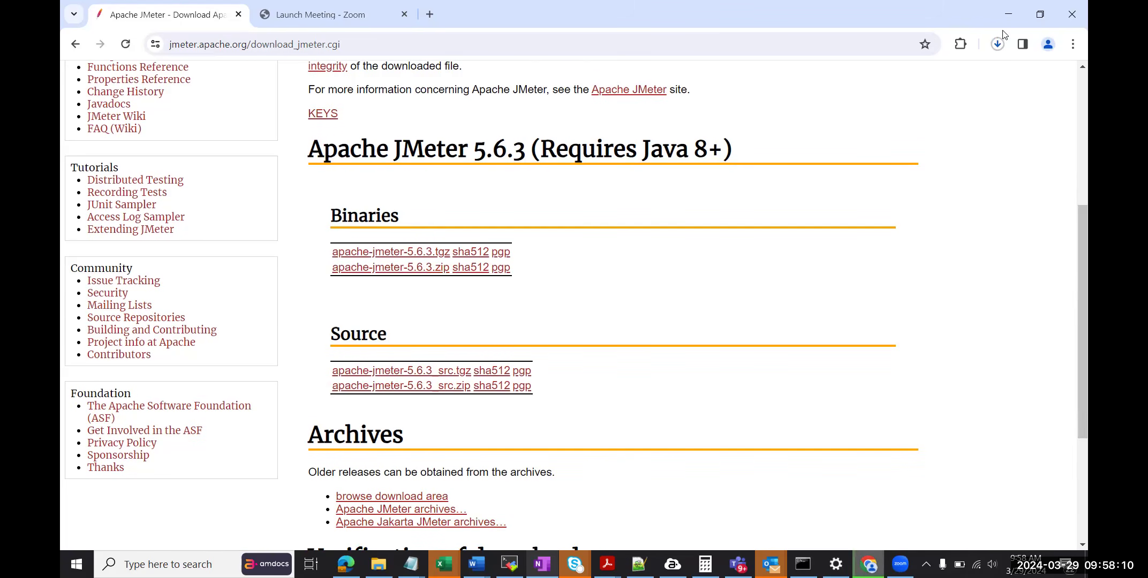
{"action": "left_click", "coordinate": [997, 44]}
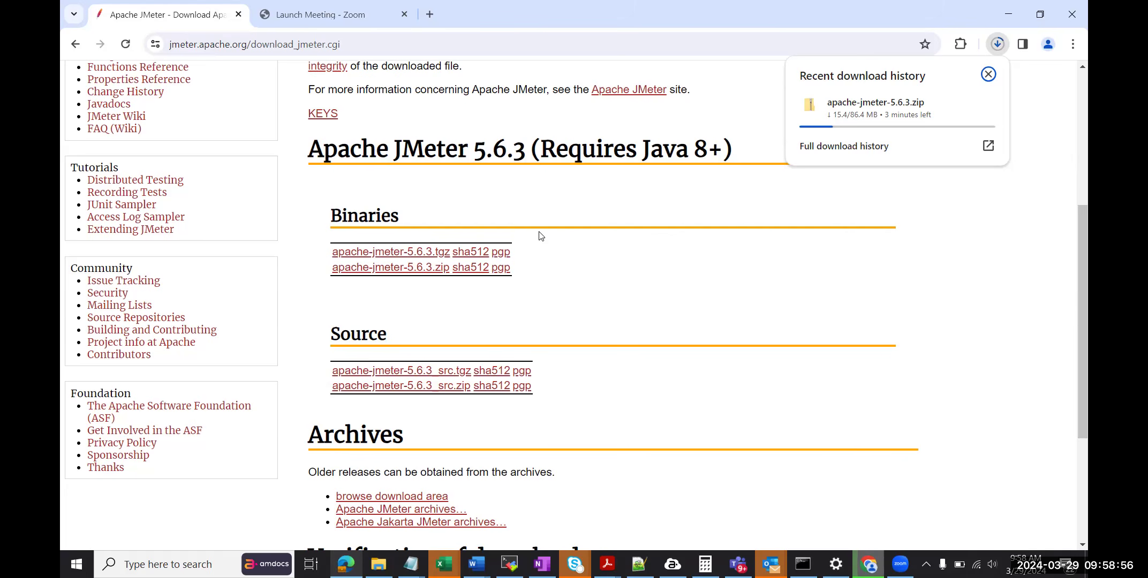
{"action": "left_click", "coordinate": [269, 61]}
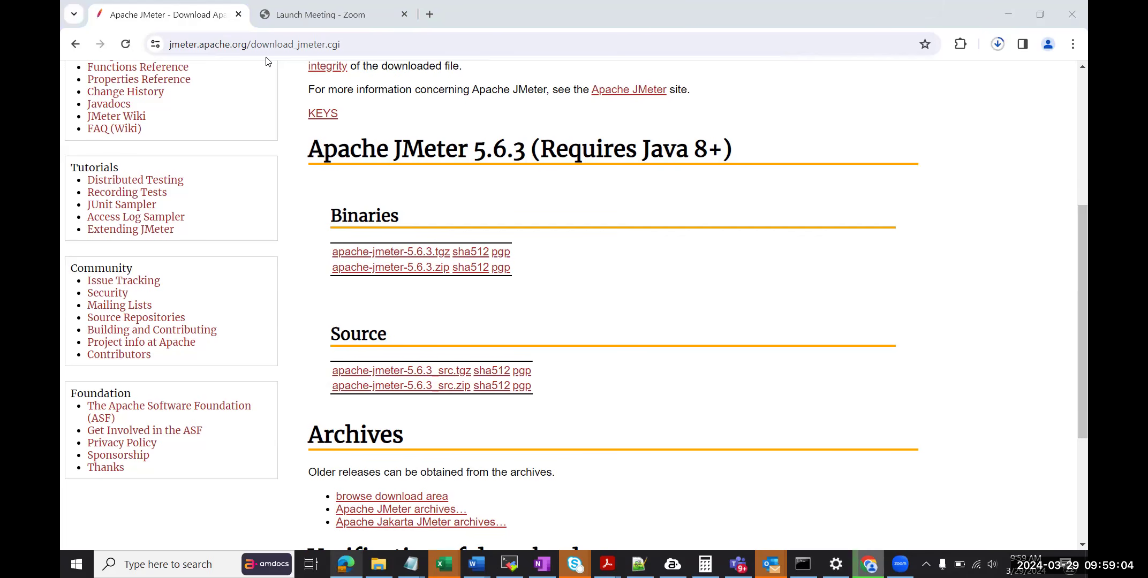
{"action": "left_click", "coordinate": [997, 45]}
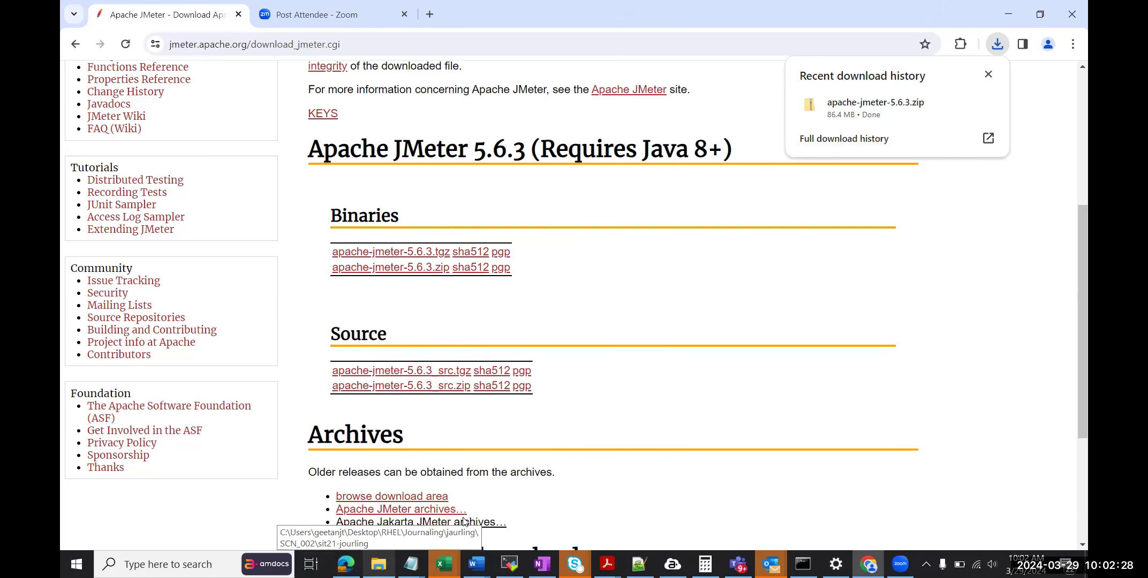
Step: Open the Downloads folder in File Explorer and filter the files to those modified on March 29, 2024
{"action": "left_click", "coordinate": [378, 563]}
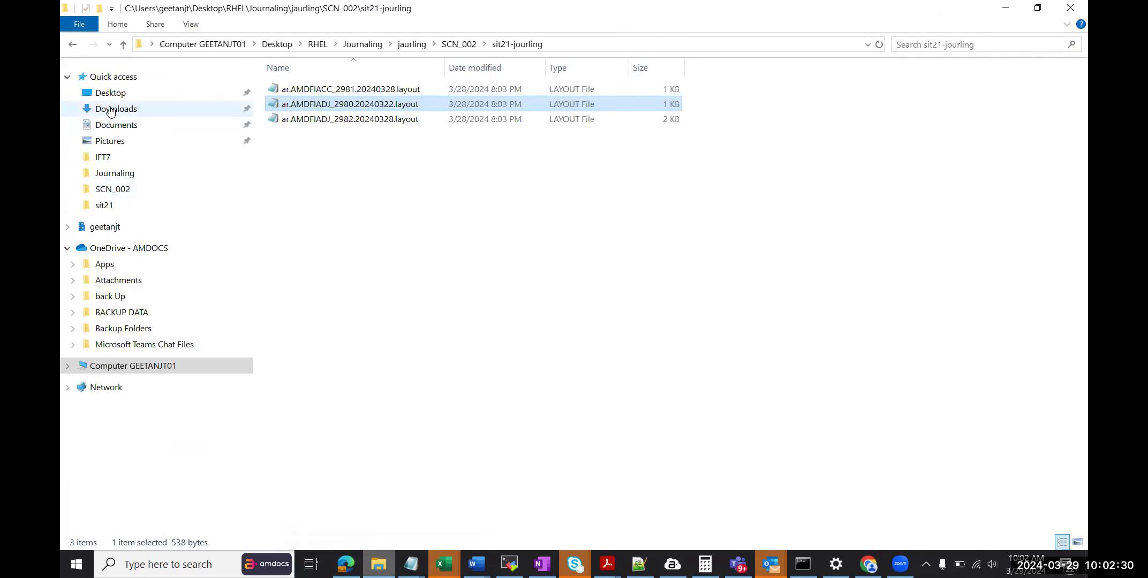
{"action": "left_click", "coordinate": [111, 110]}
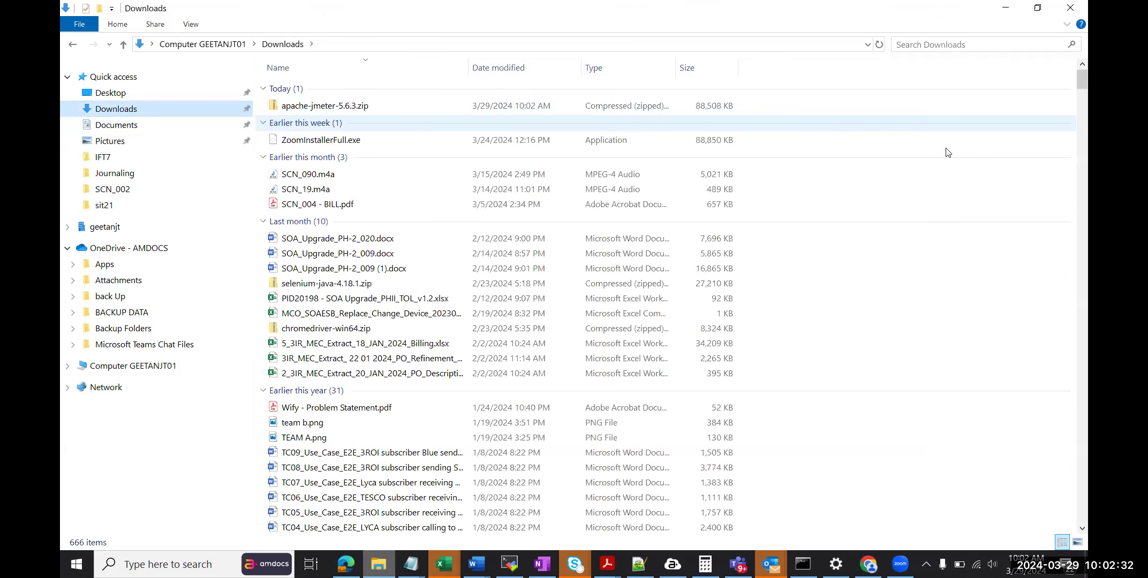
{"action": "left_click", "coordinate": [574, 68]}
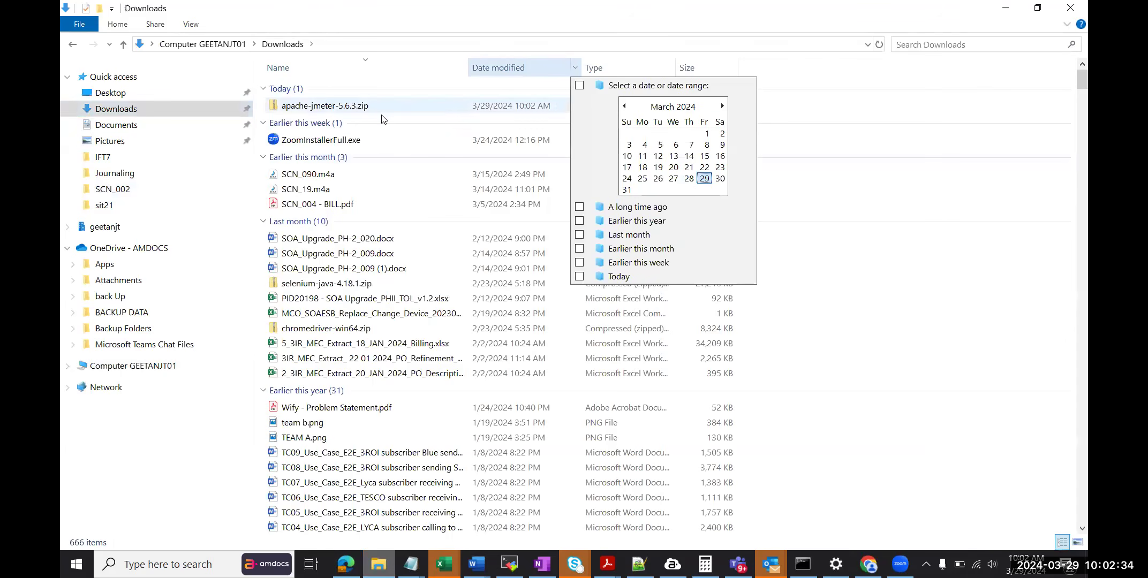
{"action": "left_click", "coordinate": [705, 179]}
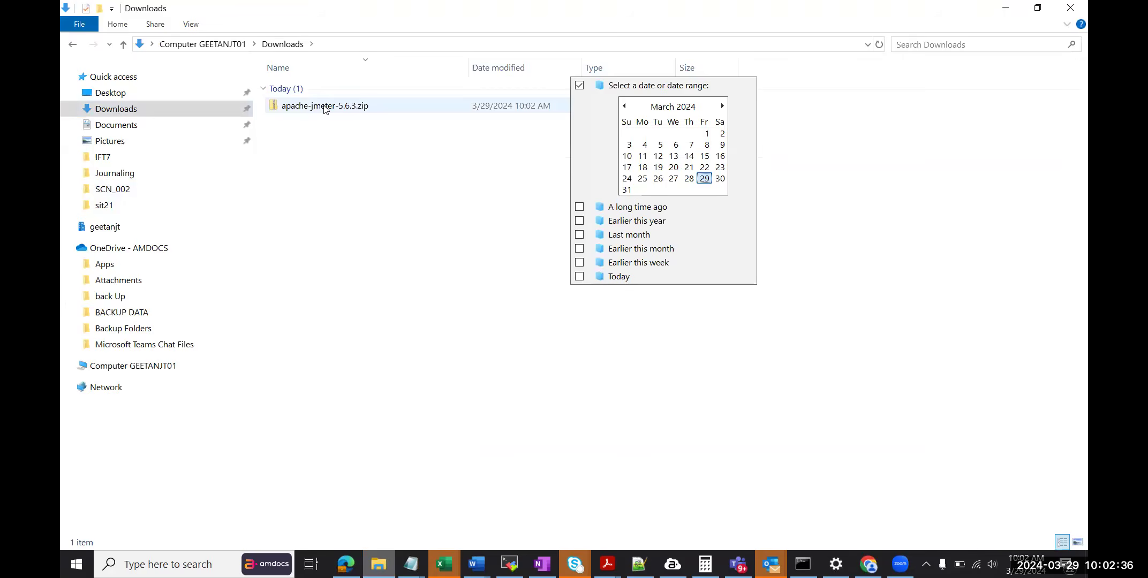
Step: Copy apache-jmeter-5.6.3.zip from the Downloads folder
{"action": "left_click", "coordinate": [324, 107]}
{"action": "right_click", "coordinate": [323, 107]}
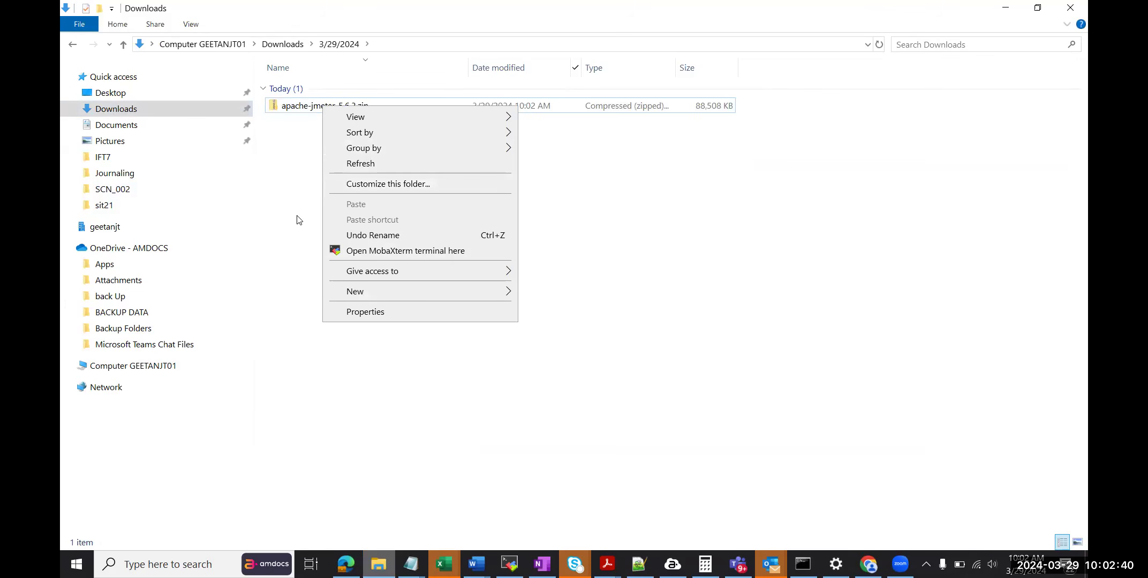
{"action": "left_click", "coordinate": [295, 130]}
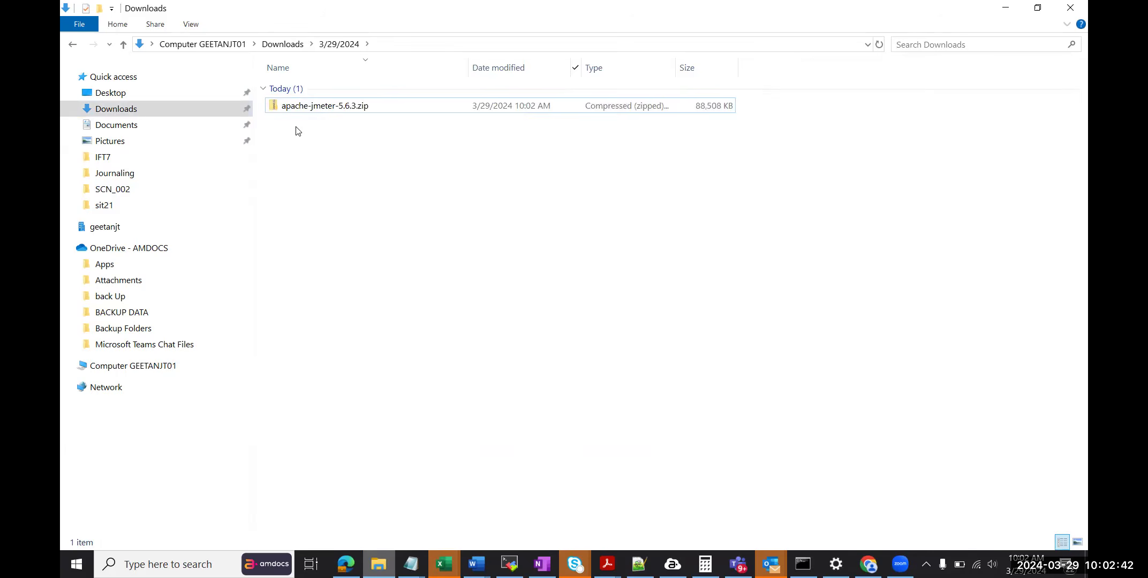
{"action": "left_click", "coordinate": [307, 108]}
{"action": "right_click", "coordinate": [307, 108]}
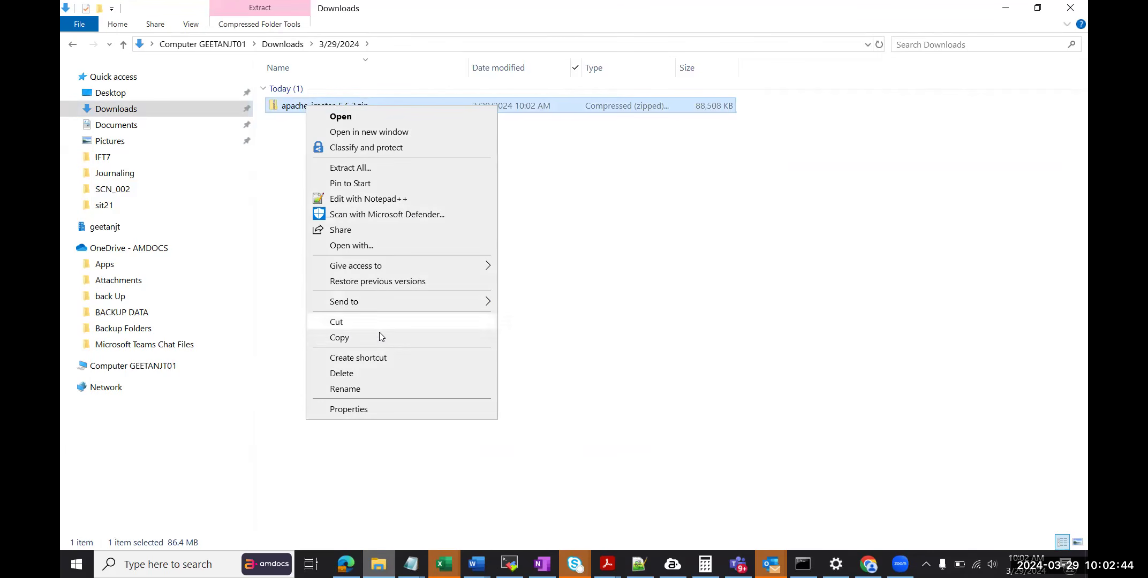
{"action": "left_click", "coordinate": [353, 339]}
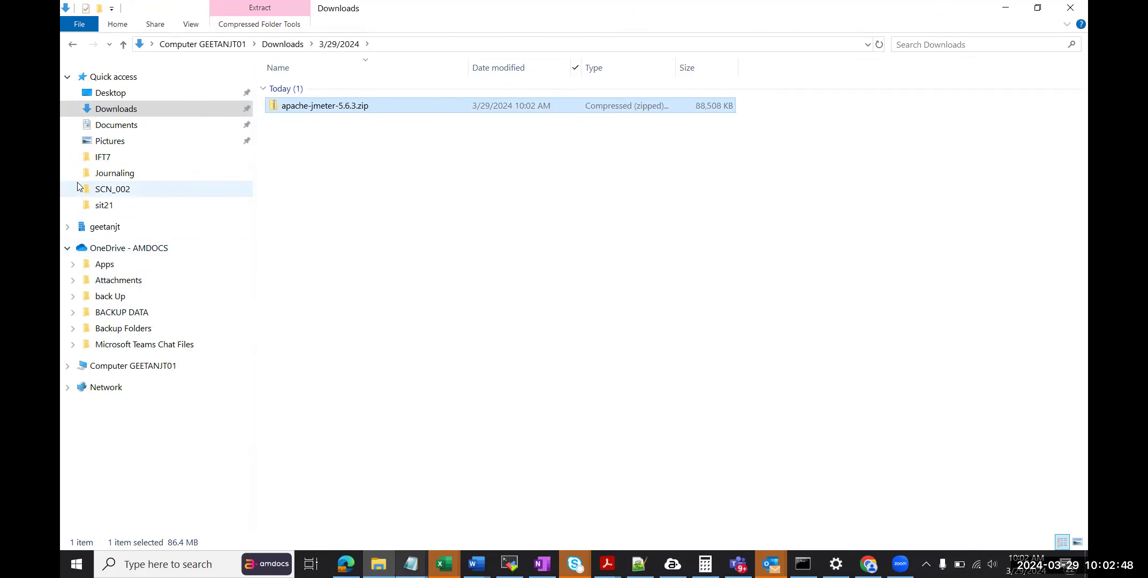
Step: Paste the JMeter zip into the root of the OSDisk (C:) drive, granting administrator permission for the copy
{"action": "left_click", "coordinate": [102, 95]}
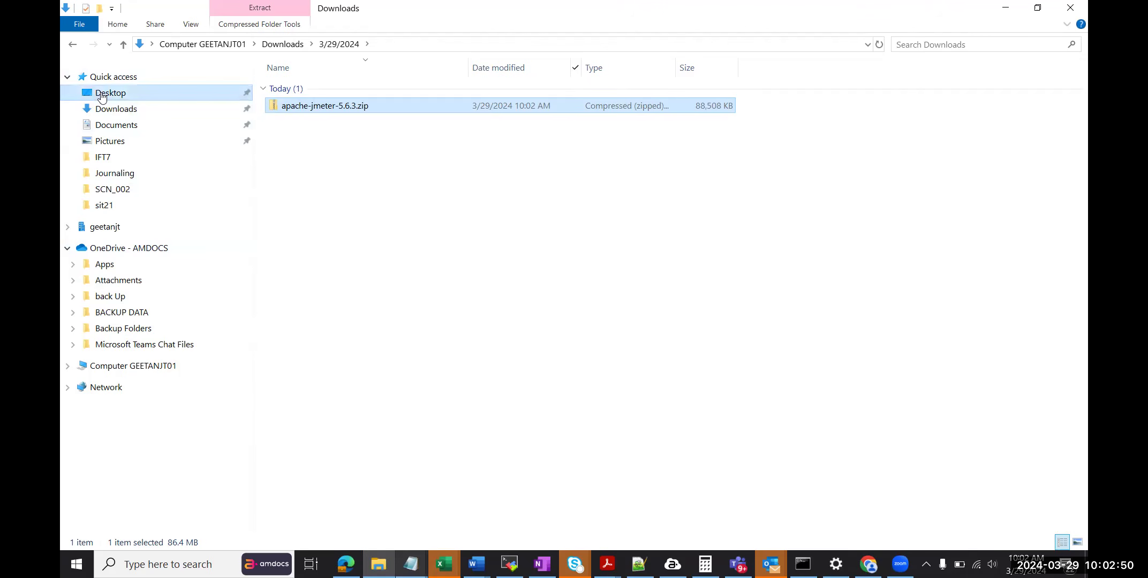
{"action": "left_click", "coordinate": [124, 370]}
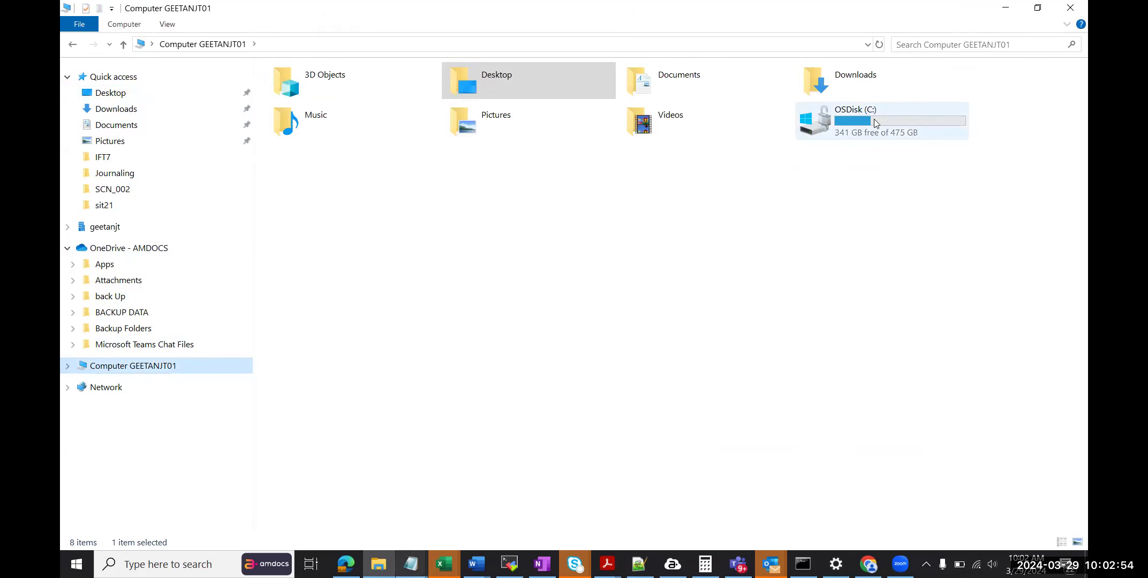
{"action": "double_click", "coordinate": [876, 122]}
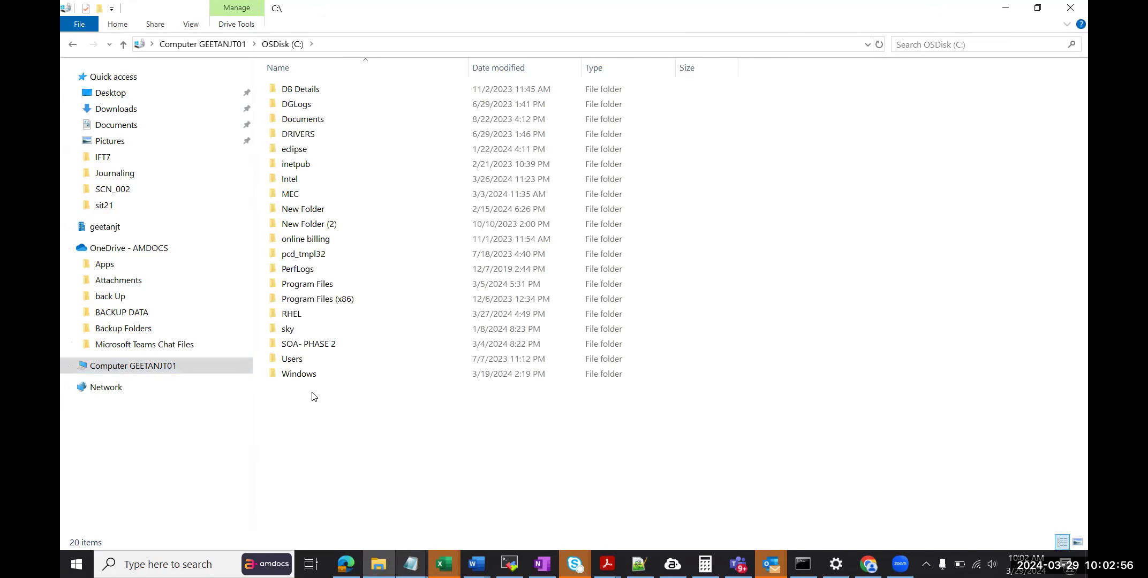
{"action": "right_click", "coordinate": [357, 426]}
{"action": "left_click", "coordinate": [386, 301]}
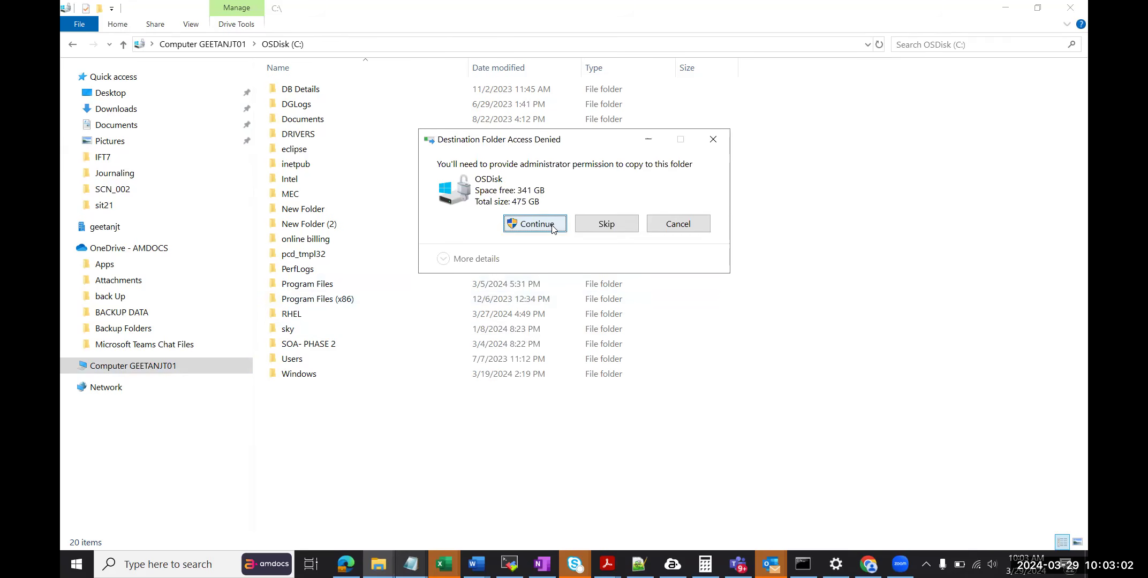
{"action": "left_click", "coordinate": [552, 229]}
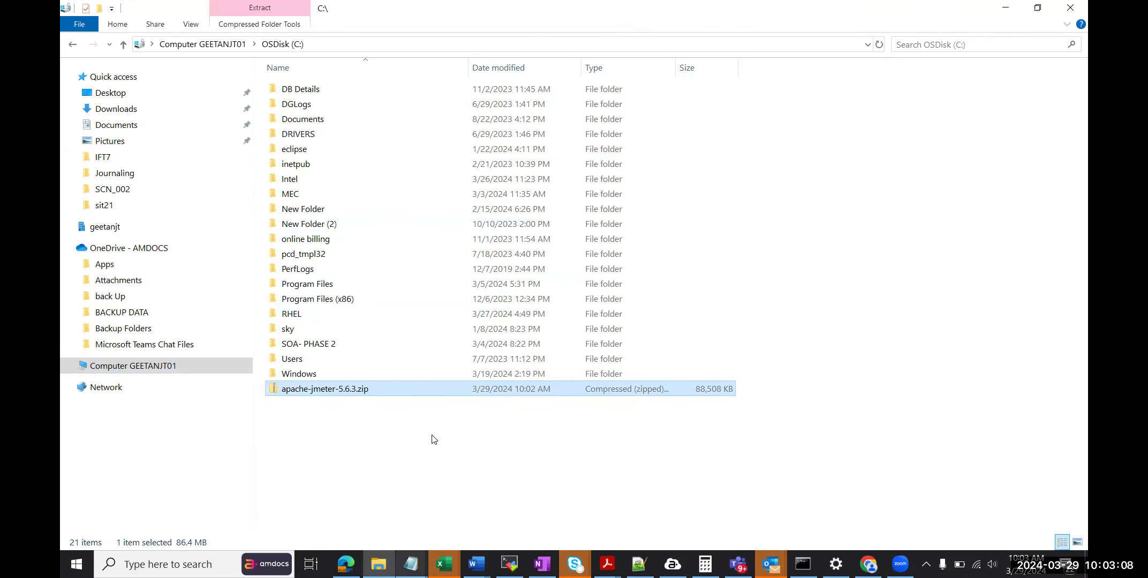
Step: Extract all files of apache-jmeter-5.6.3.zip to C:\apache-jmeter-5.6.3 with the extracted files shown when complete
{"action": "right_click", "coordinate": [354, 394]}
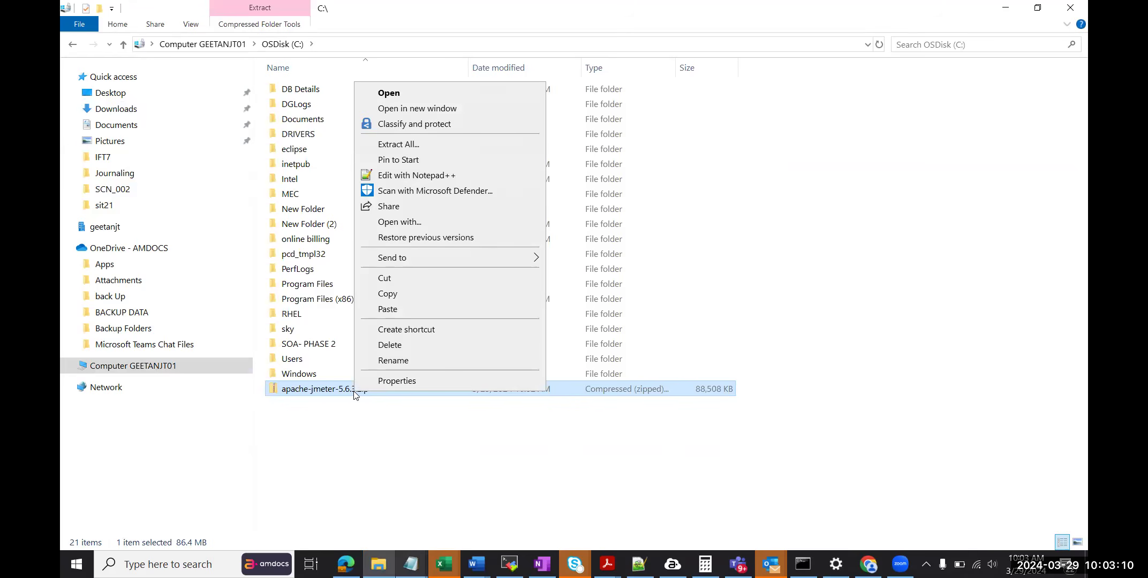
{"action": "left_click", "coordinate": [422, 144]}
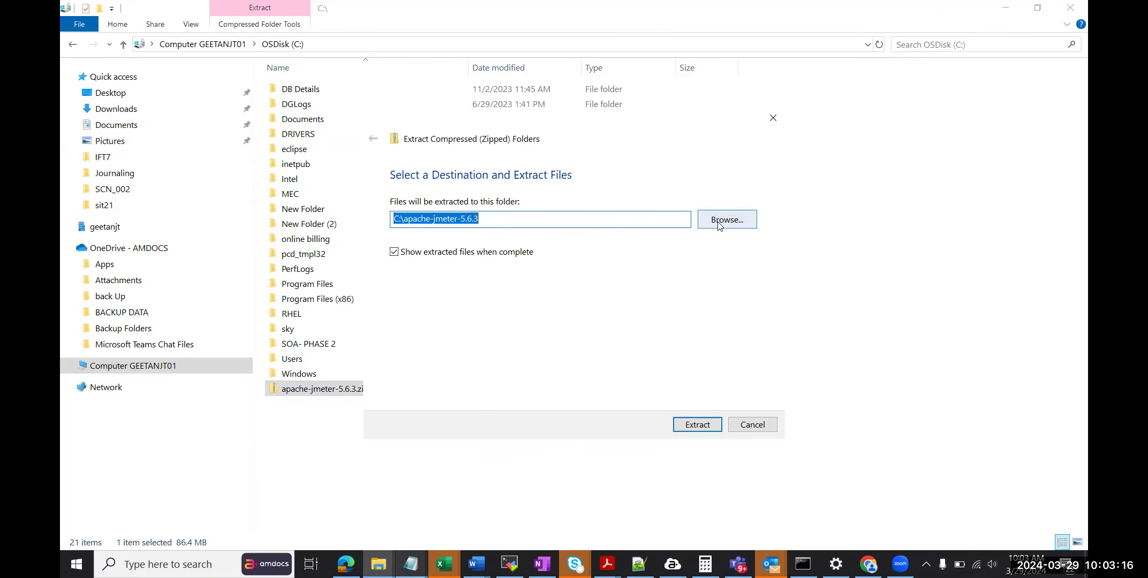
{"action": "left_click", "coordinate": [687, 426]}
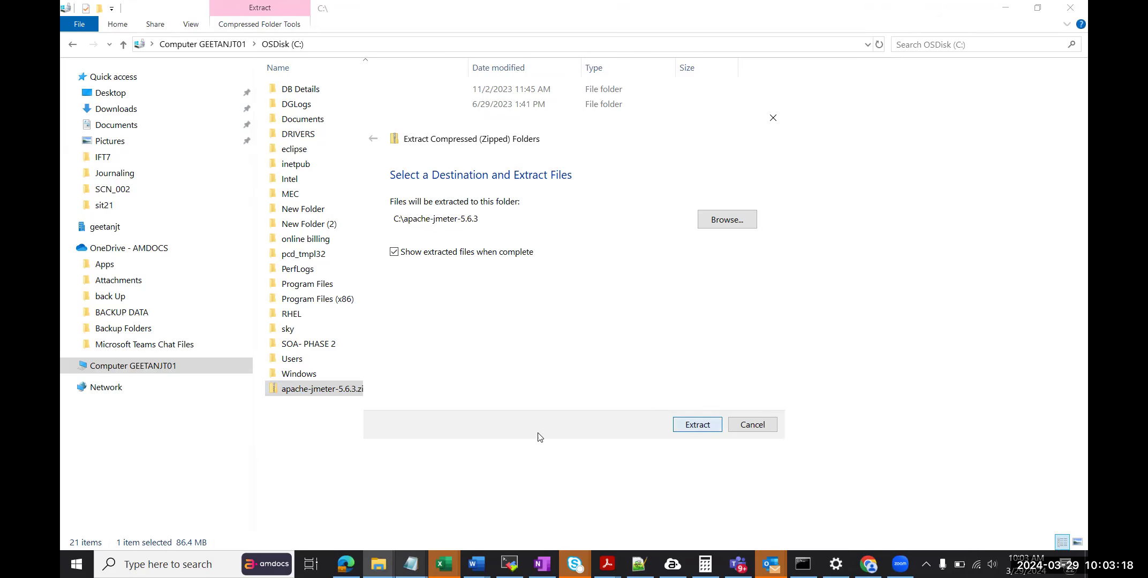
{"action": "left_click", "coordinate": [697, 425]}
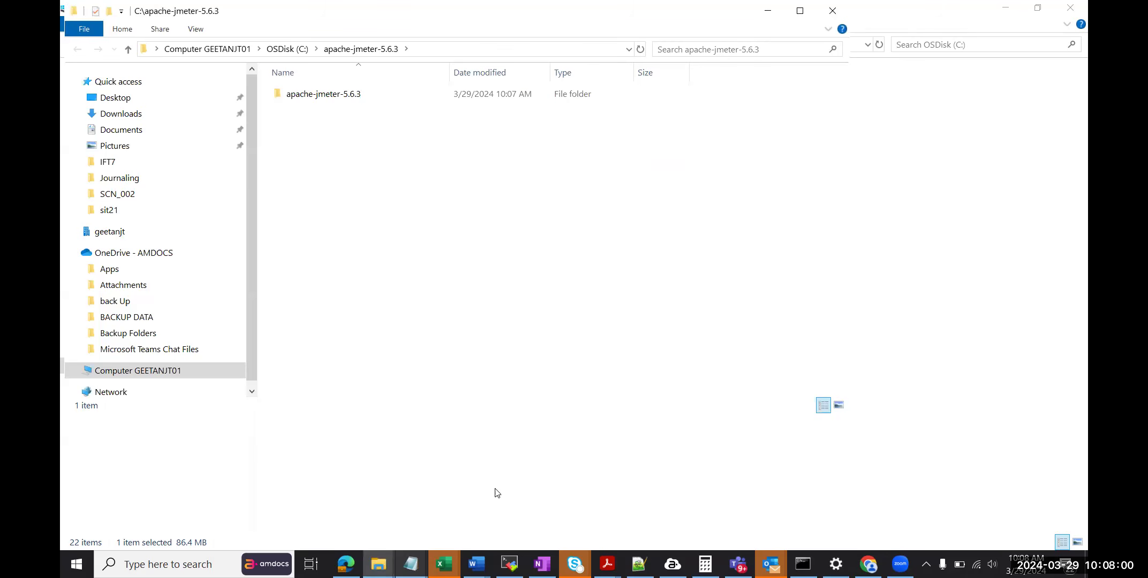
Step: Open the bin folder inside the extracted apache-jmeter-5.6.3 folder and select ApacheJMeter.jar
{"action": "left_click", "coordinate": [331, 97]}
{"action": "double_click", "coordinate": [331, 96]}
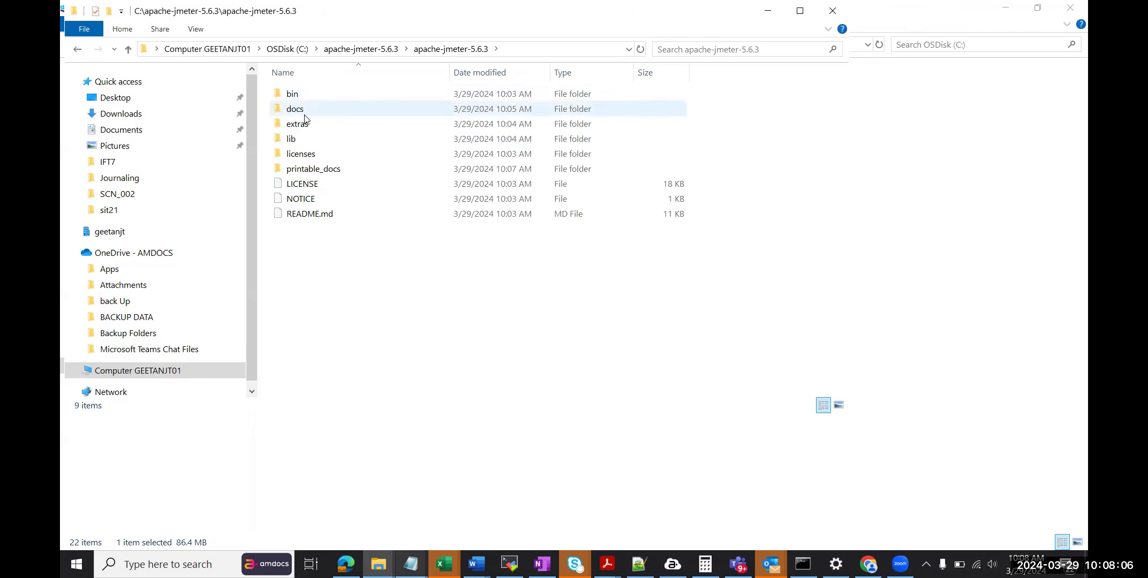
{"action": "double_click", "coordinate": [300, 97]}
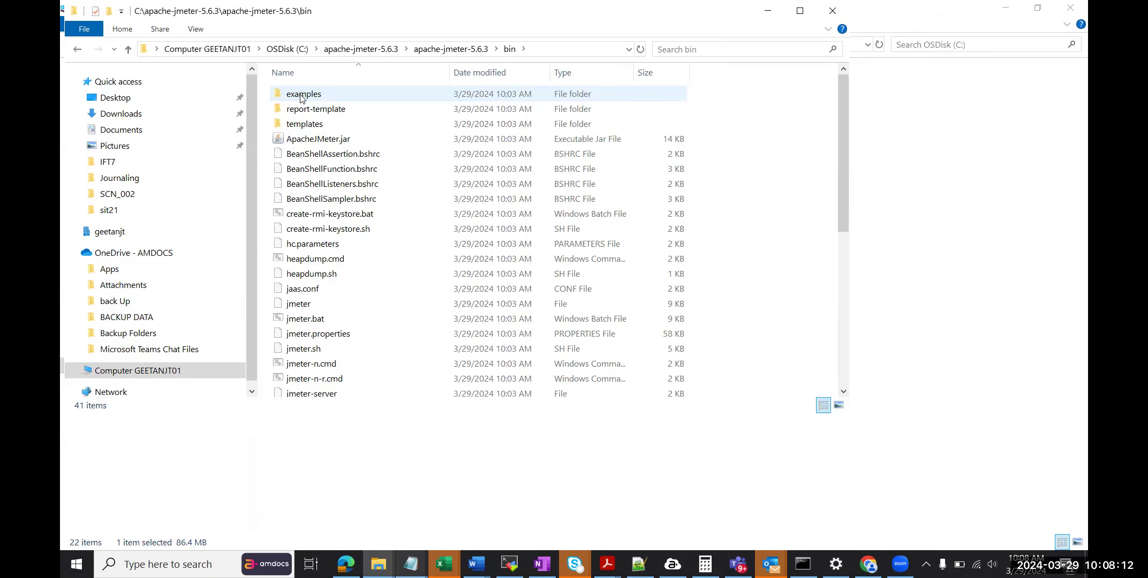
{"action": "left_click", "coordinate": [318, 140]}
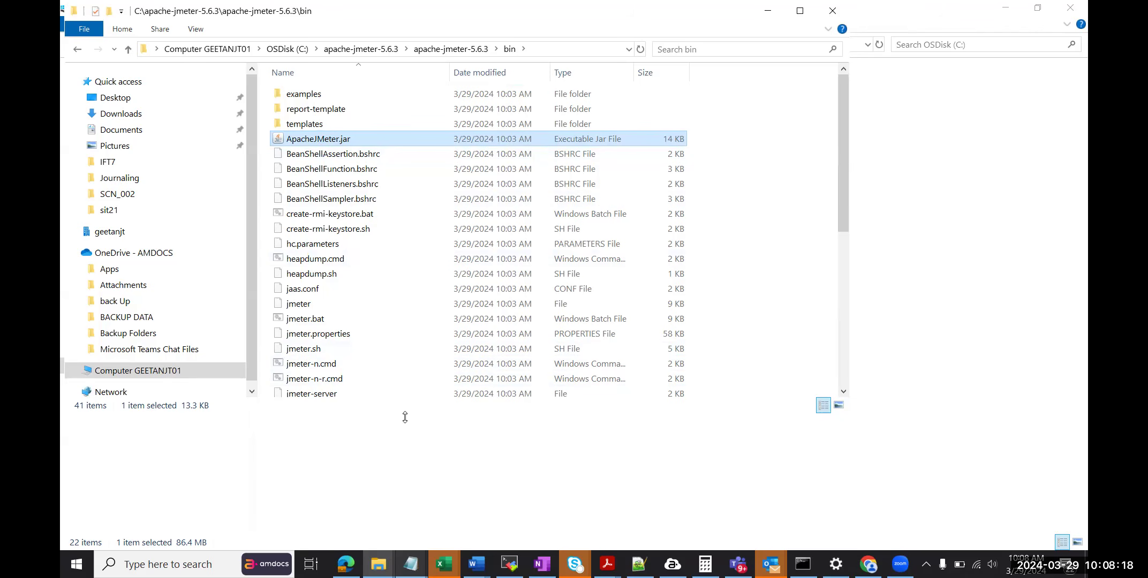
Step: Launch JMeter from jmeter.bat and minimize its console window to reveal the Test Plan
{"action": "left_click", "coordinate": [316, 320]}
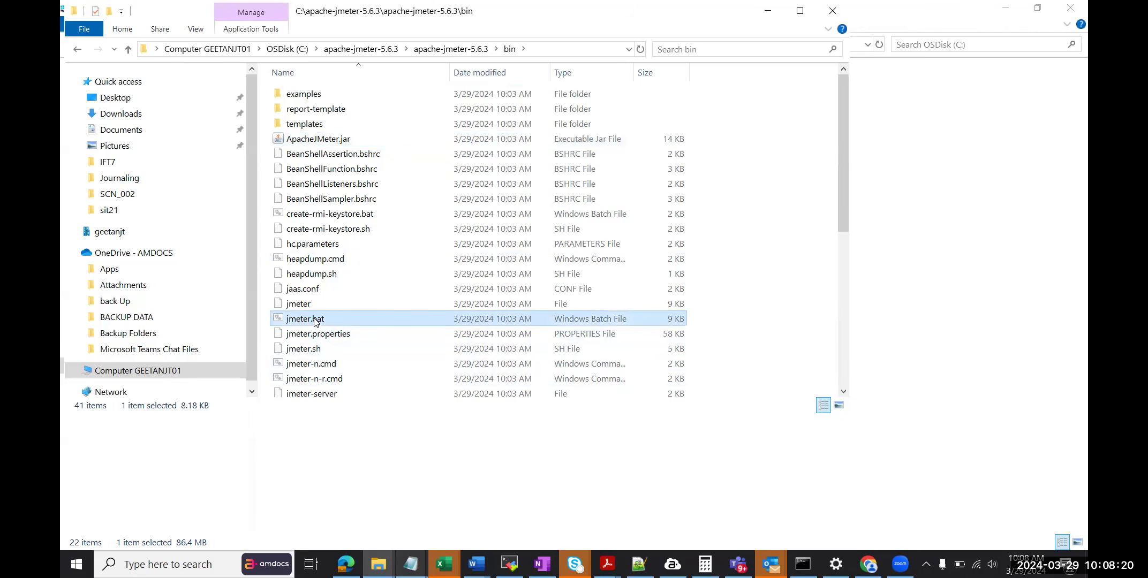
{"action": "double_click", "coordinate": [316, 321]}
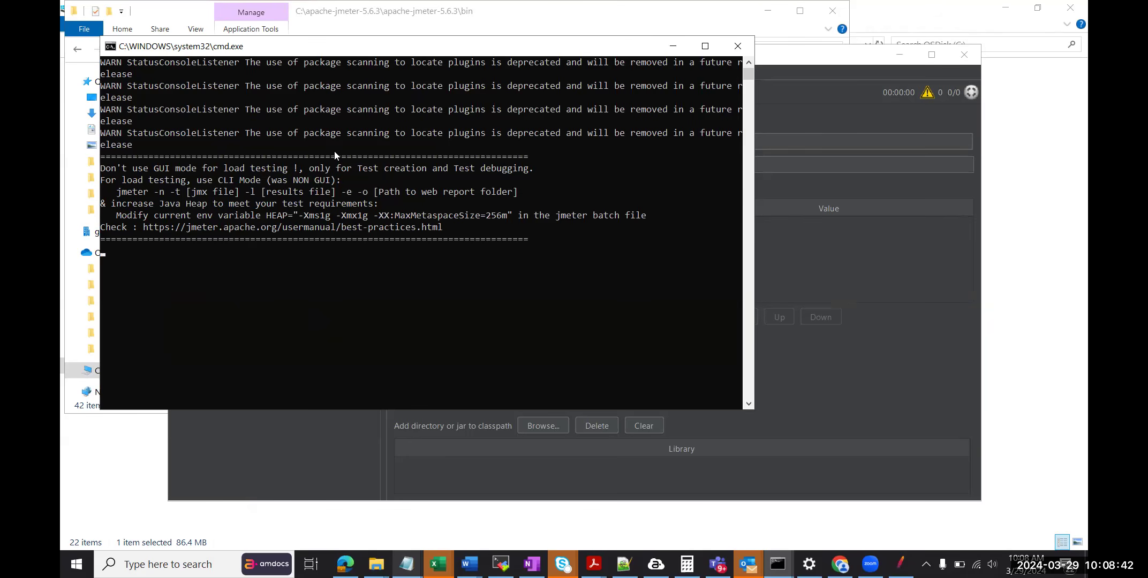
{"action": "left_click_drag", "start_coordinate": [342, 47], "coordinate": [434, 196]}
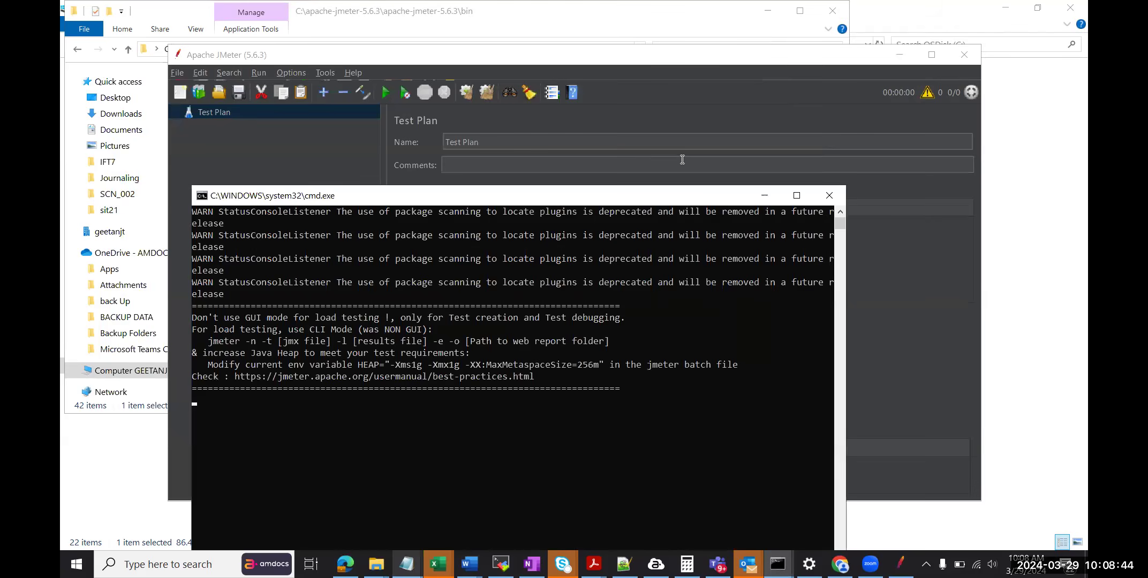
{"action": "left_click", "coordinate": [768, 196]}
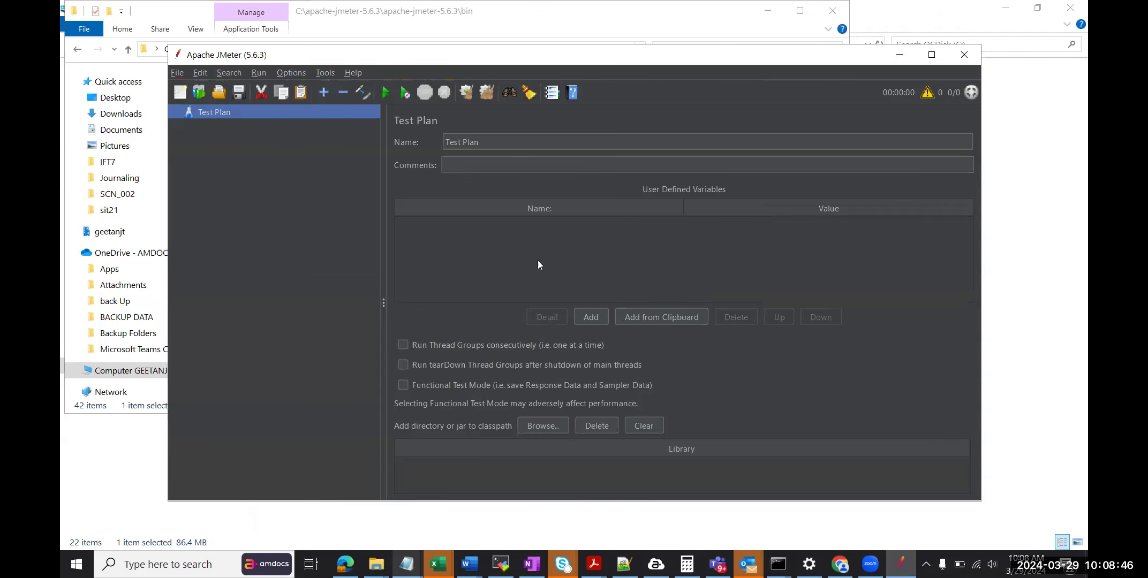
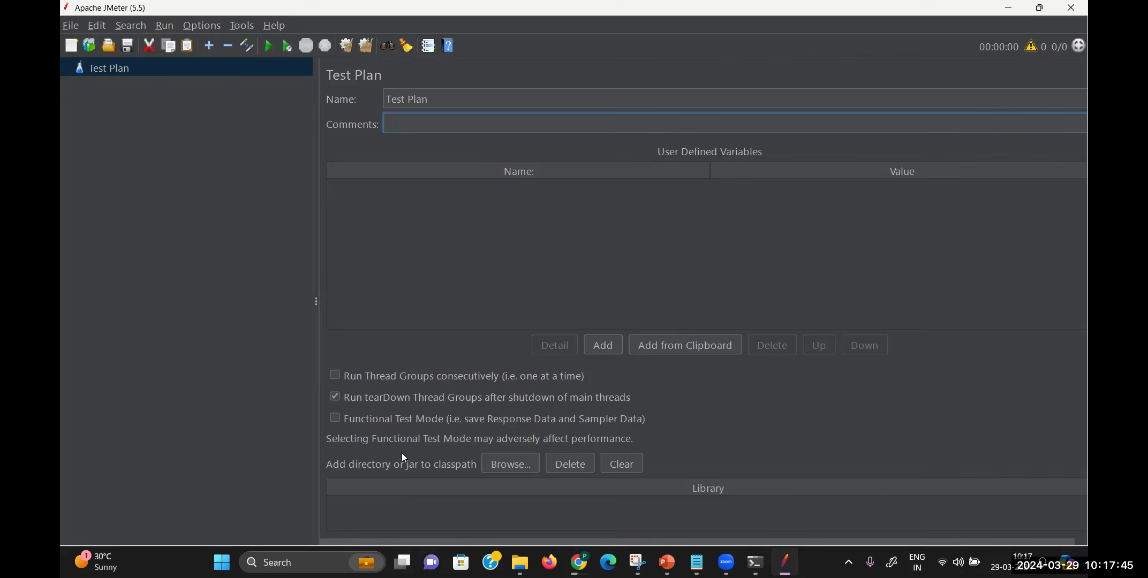
Step: Review the element categories available for the Test Plan, add a Thread Group, and select its Number of Threads (users) value
{"action": "right_click", "coordinate": [114, 67]}
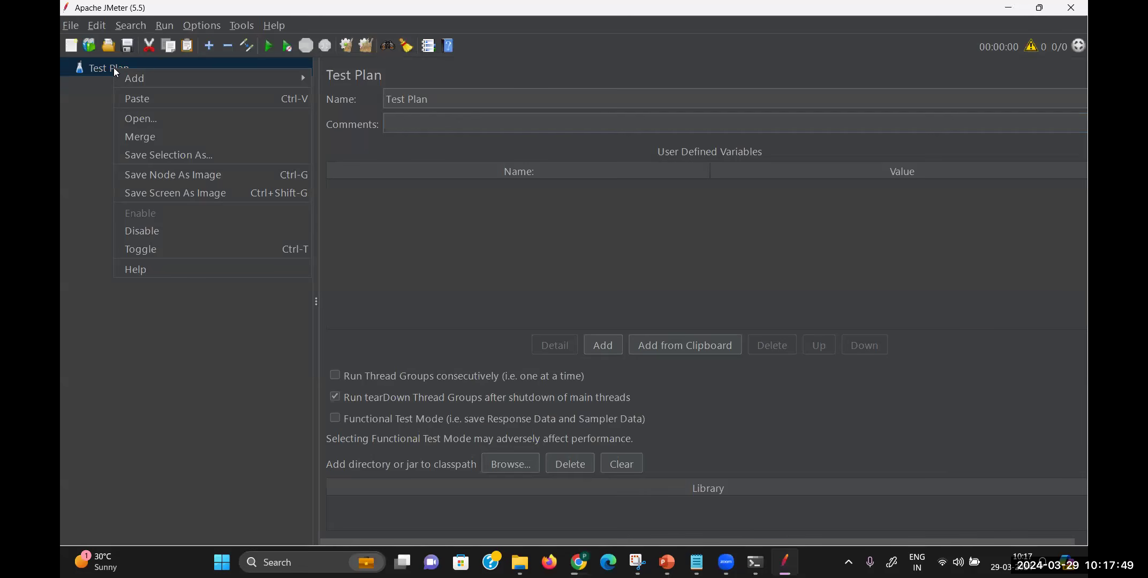
{"action": "mouse_move", "coordinate": [141, 83]}
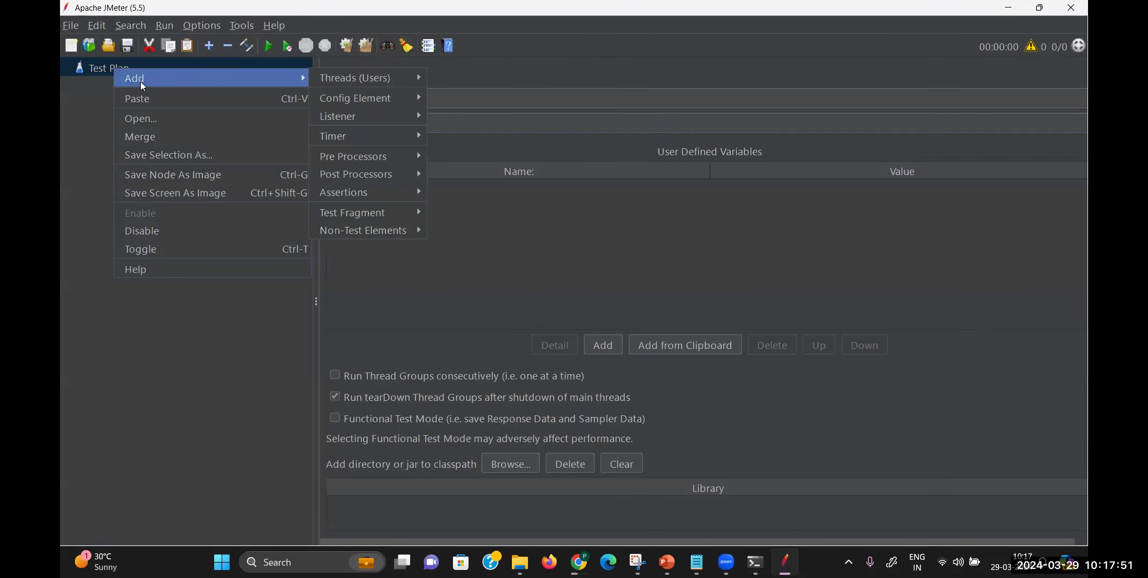
{"action": "mouse_move", "coordinate": [354, 78]}
{"action": "mouse_move", "coordinate": [343, 122]}
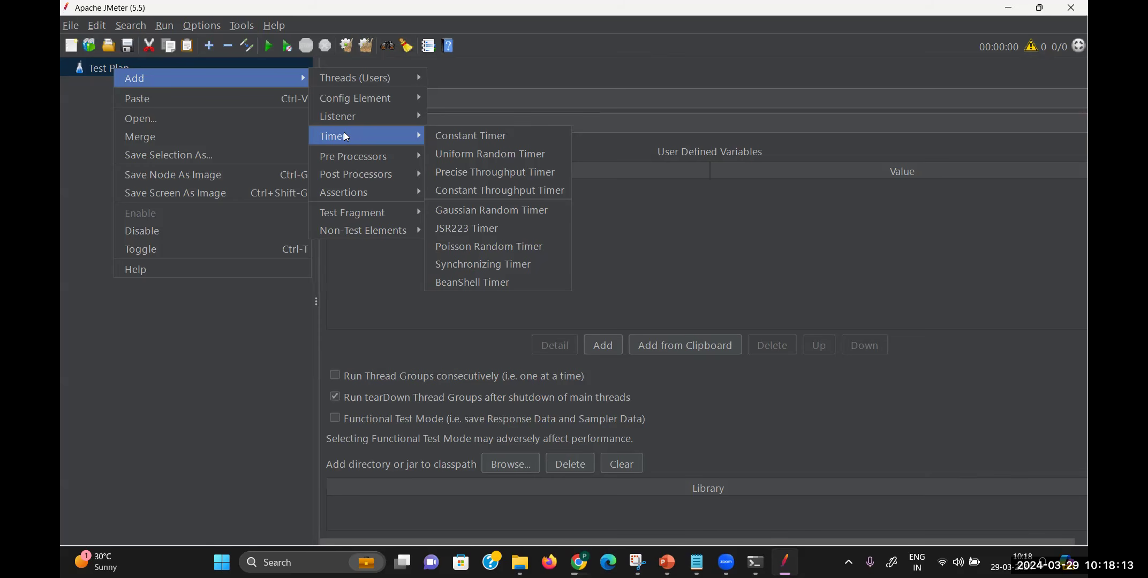
{"action": "mouse_move", "coordinate": [358, 153]}
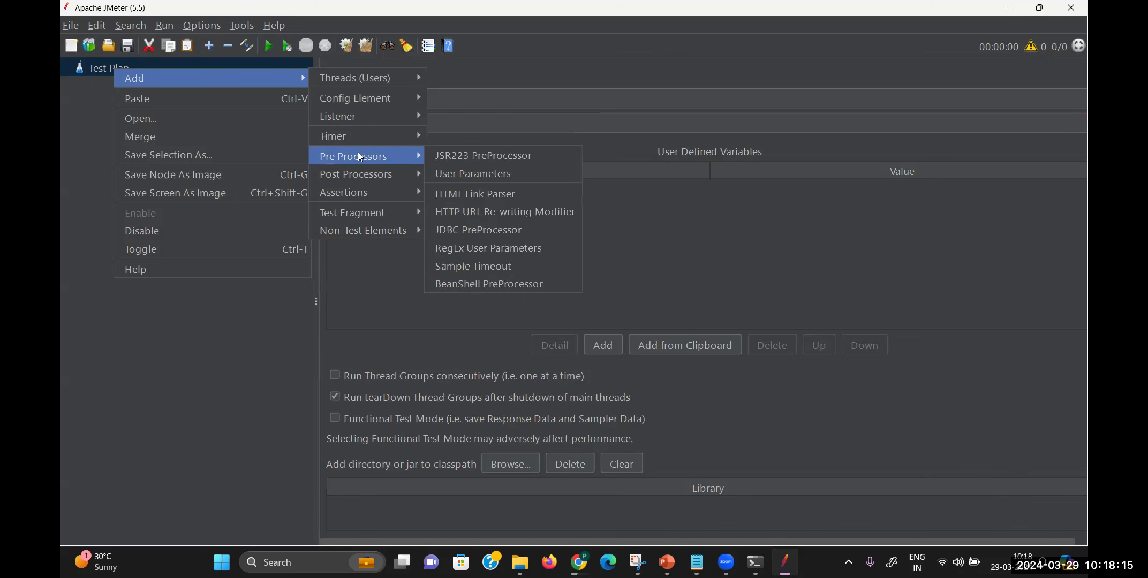
{"action": "mouse_move", "coordinate": [369, 193]}
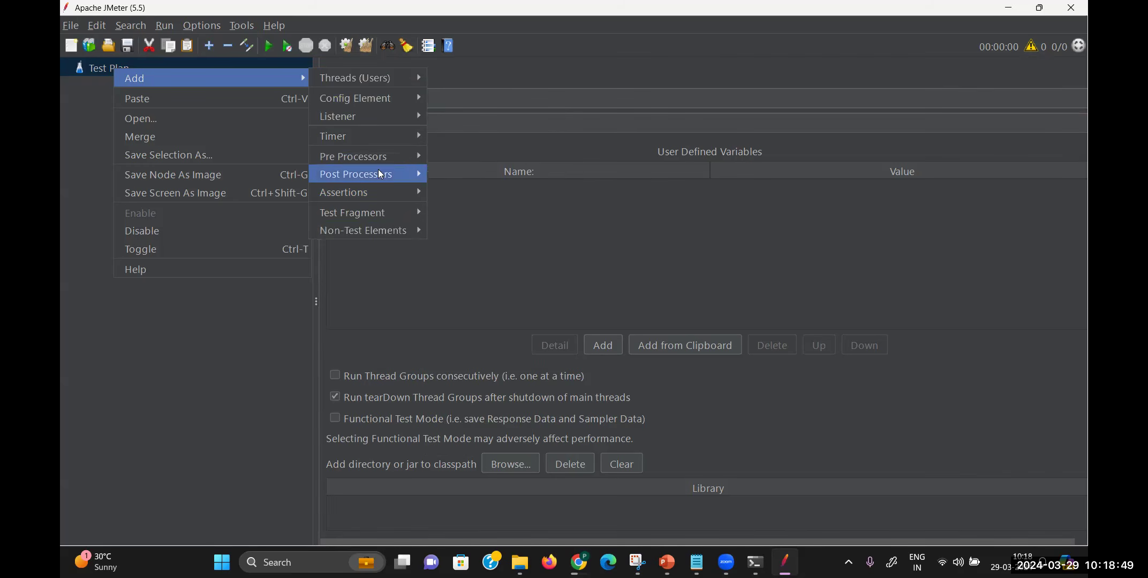
{"action": "mouse_move", "coordinate": [384, 102]}
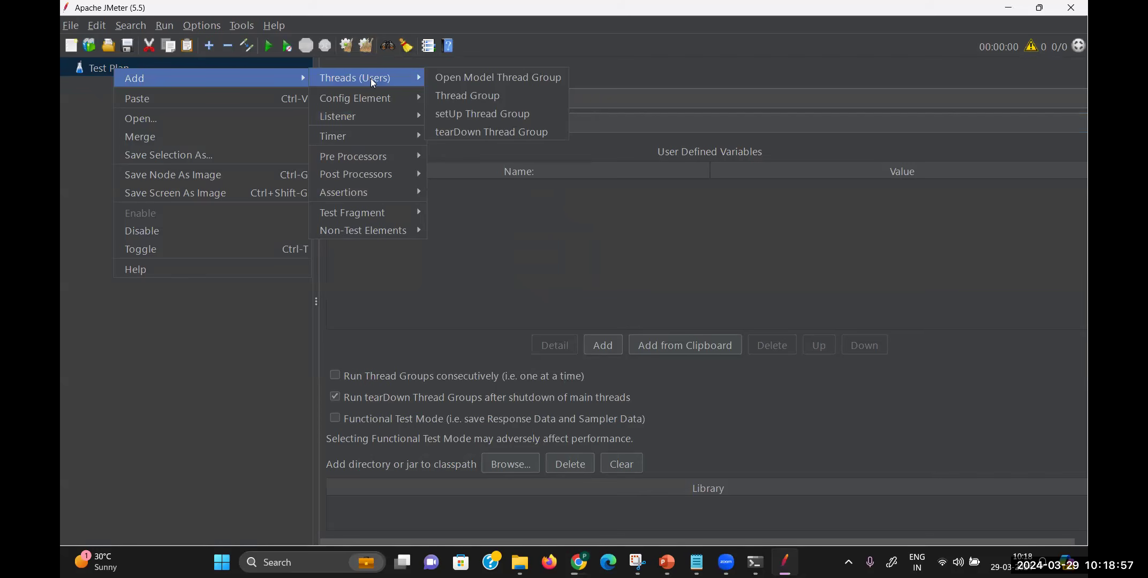
{"action": "left_click", "coordinate": [463, 101]}
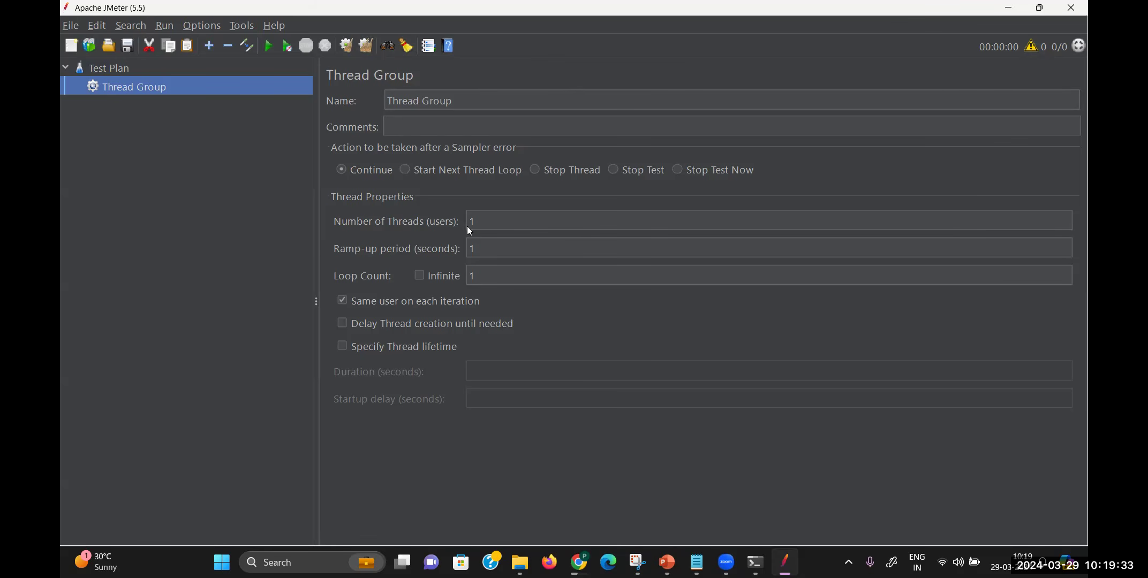
{"action": "left_click", "coordinate": [496, 223]}
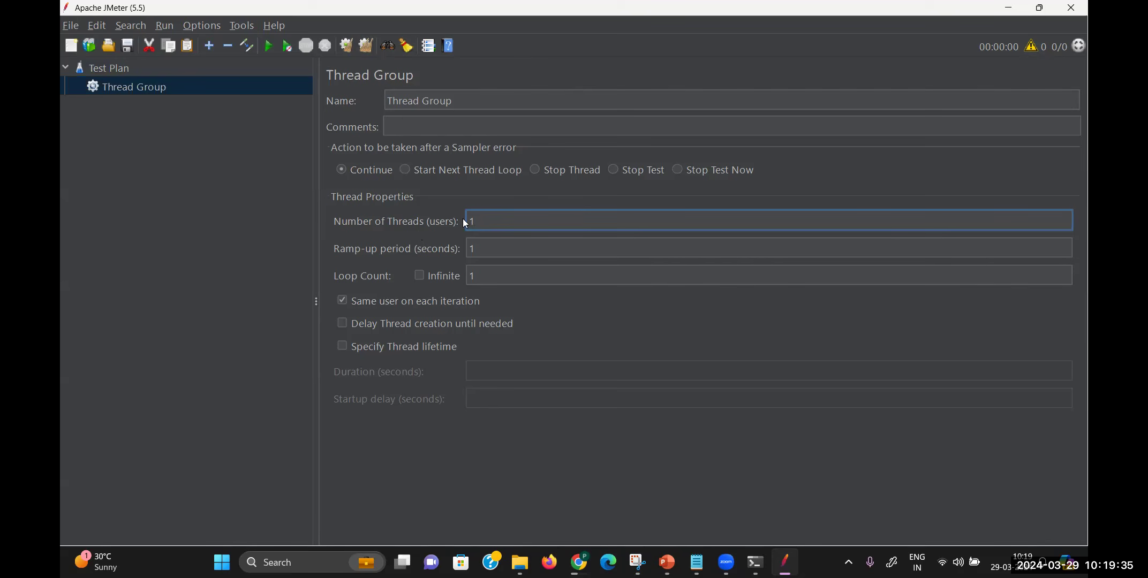
{"action": "left_click_drag", "start_coordinate": [484, 220], "coordinate": [446, 222]}
Step: Switch to the JMeter notes in Notepad and highlight the ramp-up definition and the key figures of the 10-thread and 30-thread examples
{"action": "left_click", "coordinate": [696, 563]}
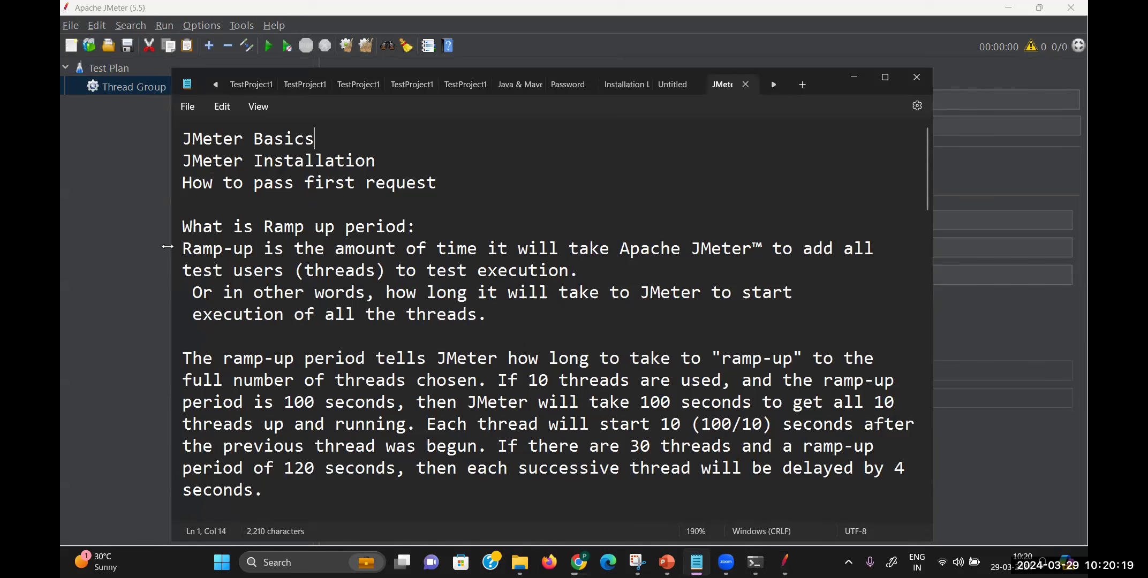
{"action": "left_click_drag", "start_coordinate": [182, 250], "coordinate": [646, 272]}
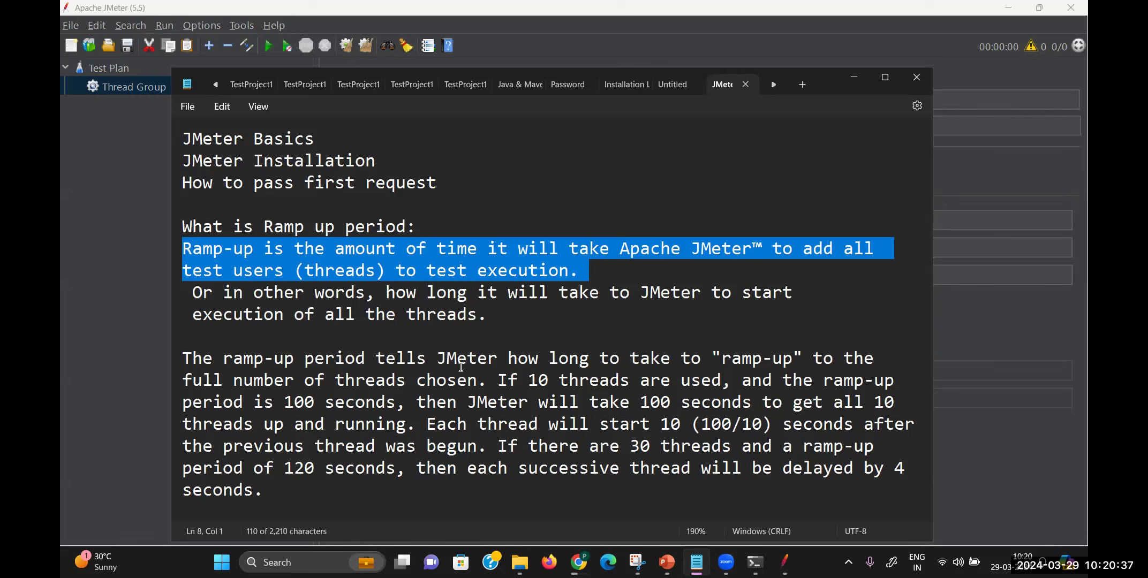
{"action": "left_click_drag", "start_coordinate": [502, 382], "coordinate": [639, 378]}
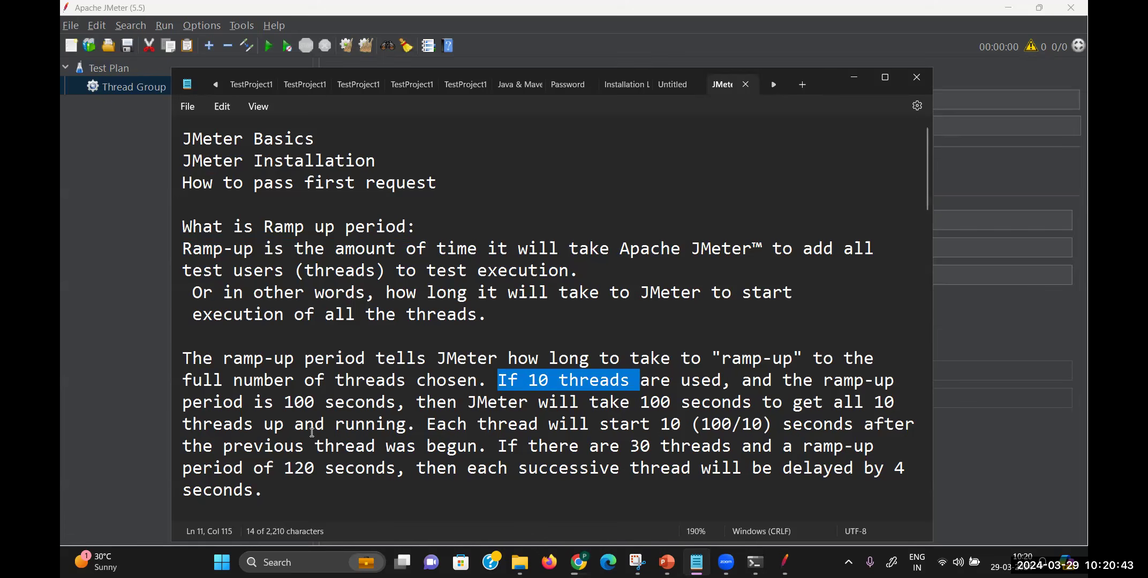
{"action": "left_click_drag", "start_coordinate": [397, 407], "coordinate": [255, 404]}
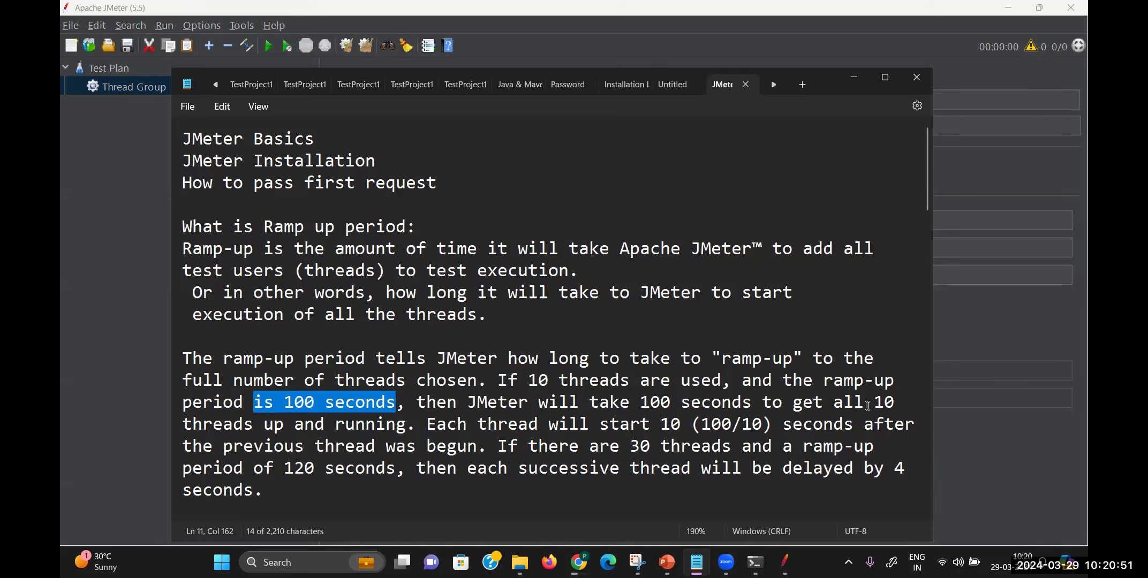
{"action": "left_click_drag", "start_coordinate": [693, 428], "coordinate": [778, 427]}
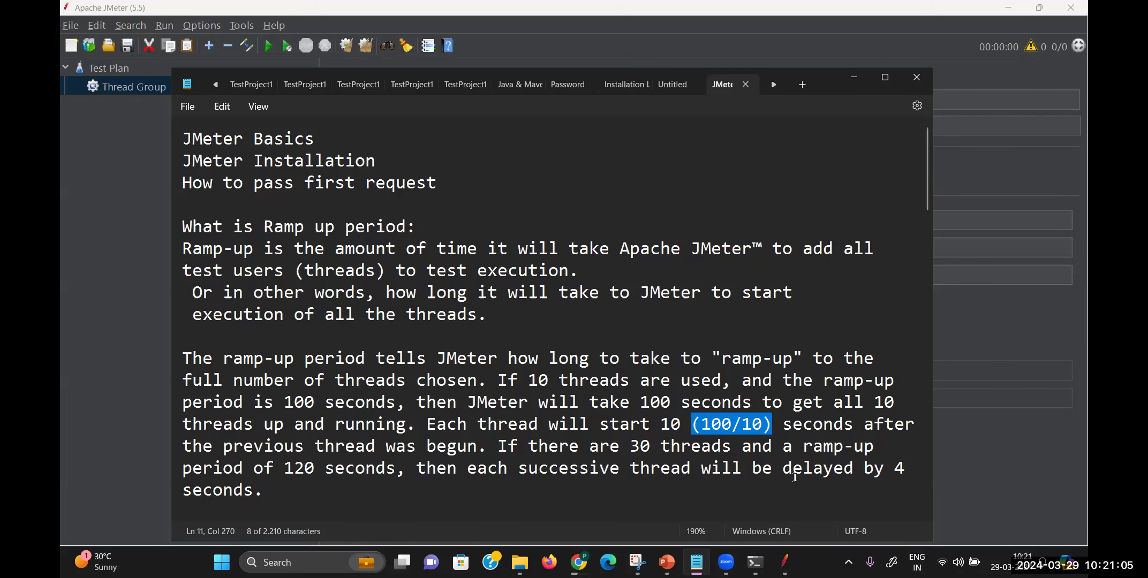
{"action": "left_click_drag", "start_coordinate": [916, 467], "coordinate": [884, 467]}
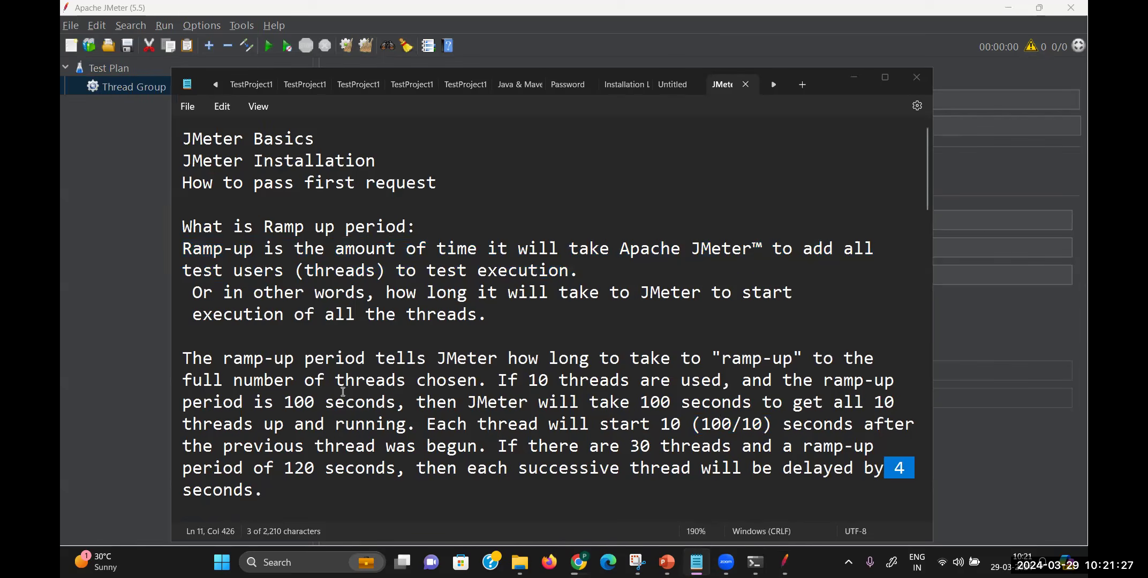
Step: Return to JMeter, select the Thread Group's Loop Count value, and add an HTTP Request sampler to the Thread Group
{"action": "key", "text": "alt+Tab"}
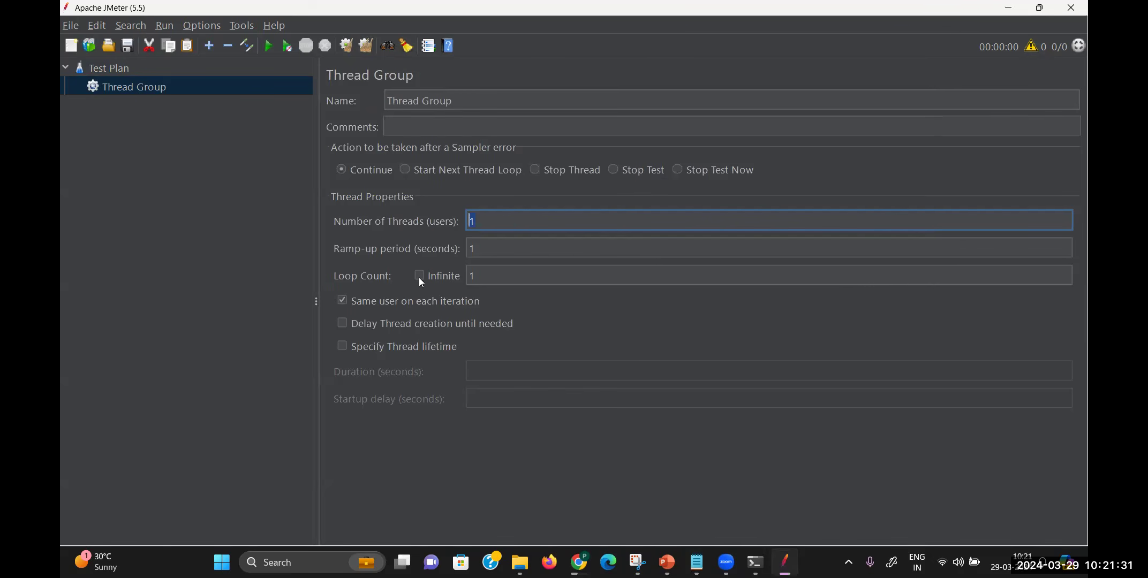
{"action": "left_click", "coordinate": [510, 276]}
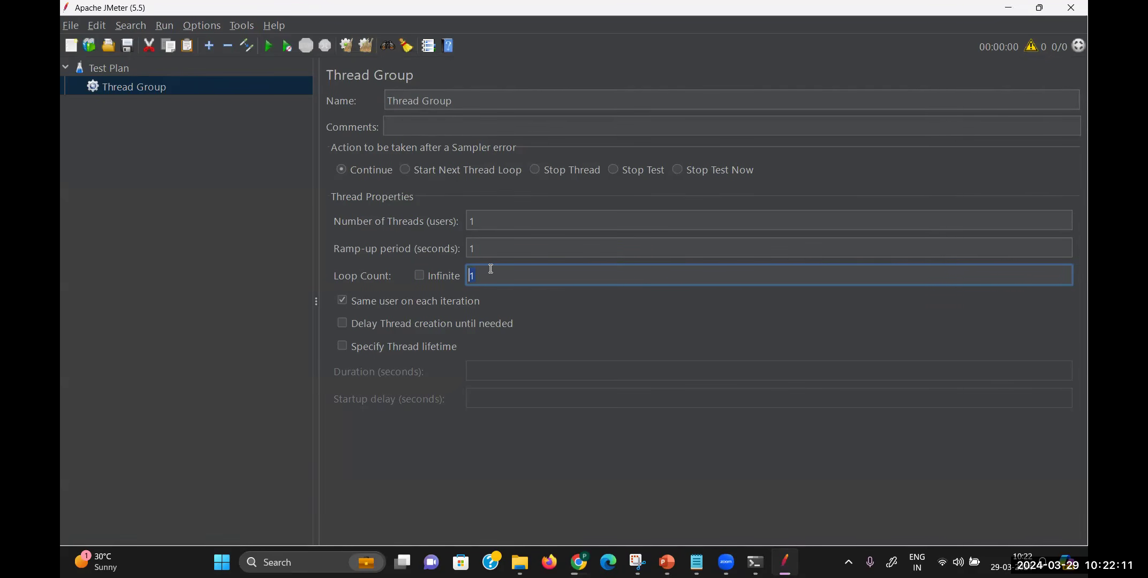
{"action": "right_click", "coordinate": [146, 89]}
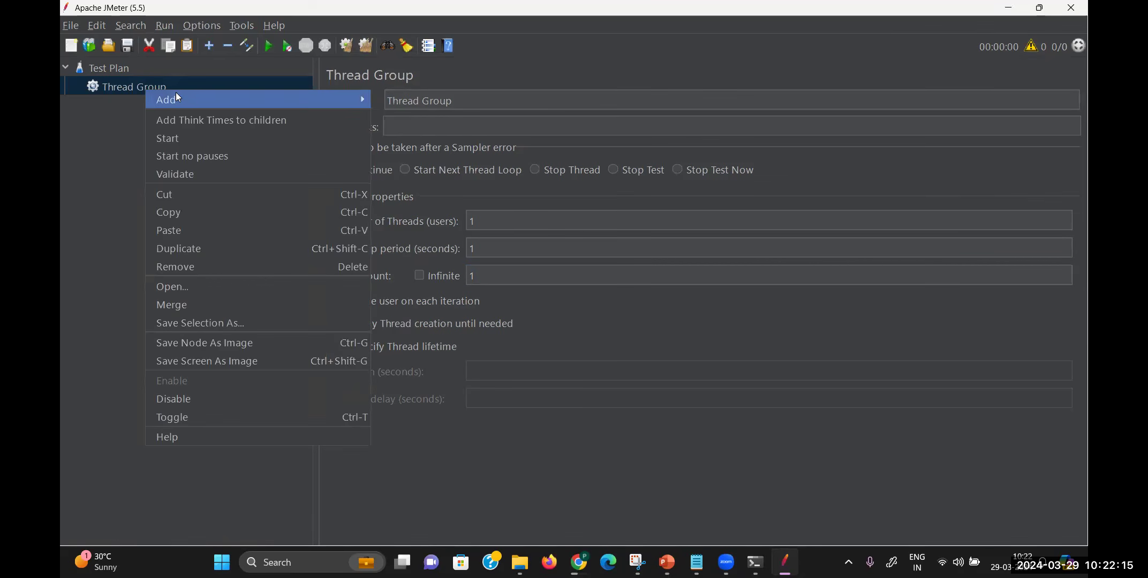
{"action": "mouse_move", "coordinate": [176, 98]}
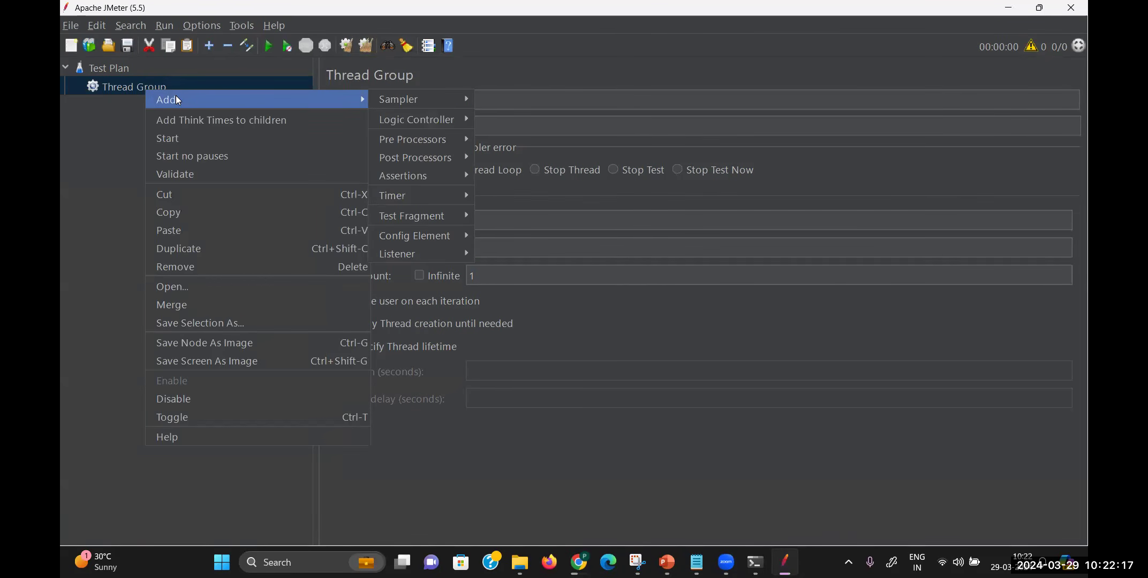
{"action": "mouse_move", "coordinate": [434, 99]}
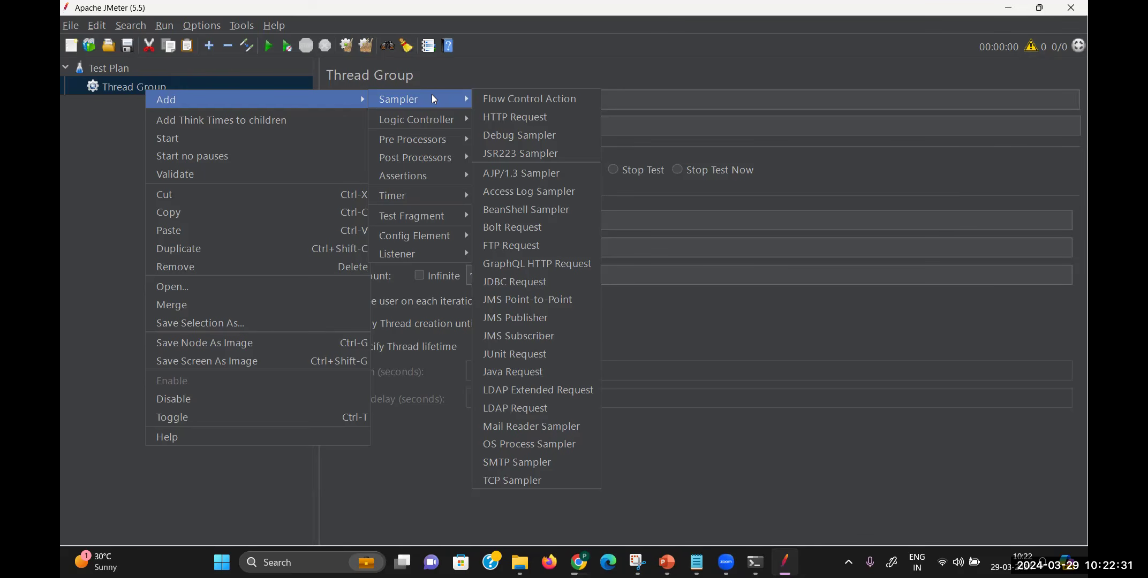
{"action": "left_click", "coordinate": [527, 123]}
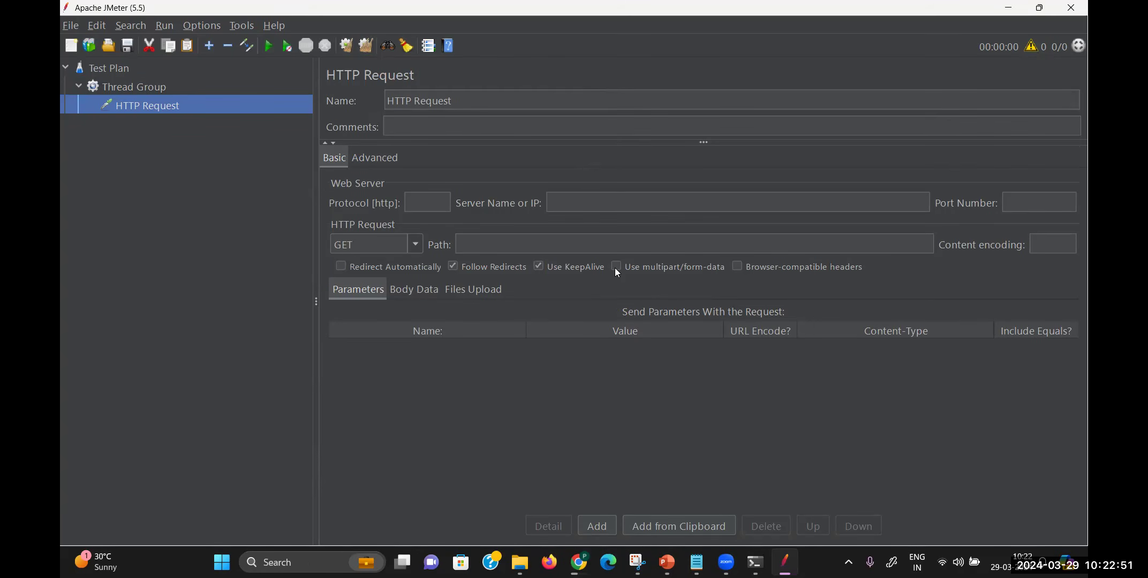
Step: Switch to Chrome, open the Google home page in a new tab, and copy its URL
{"action": "left_click", "coordinate": [578, 563]}
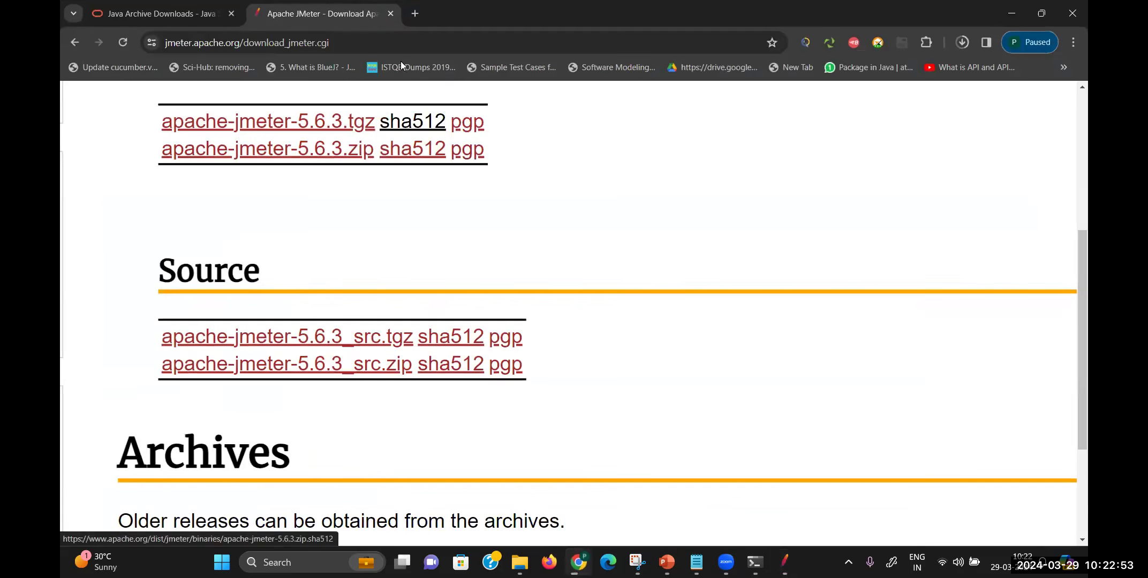
{"action": "left_click", "coordinate": [415, 13]}
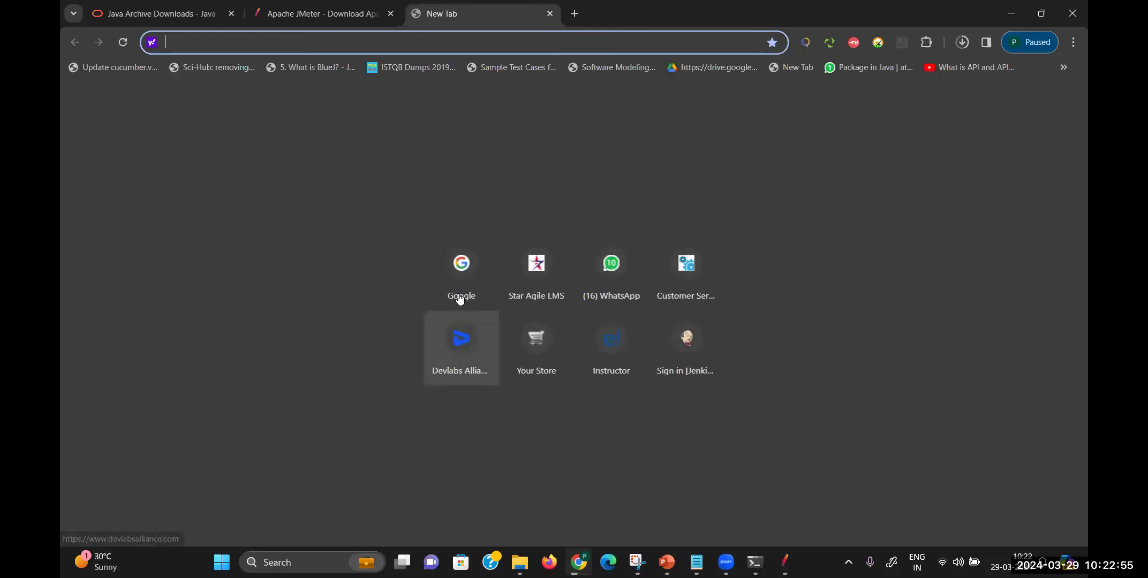
{"action": "left_click", "coordinate": [466, 268]}
{"action": "left_click", "coordinate": [259, 39]}
{"action": "triple_click", "coordinate": [258, 40]}
{"action": "key", "text": "ctrl+c"}
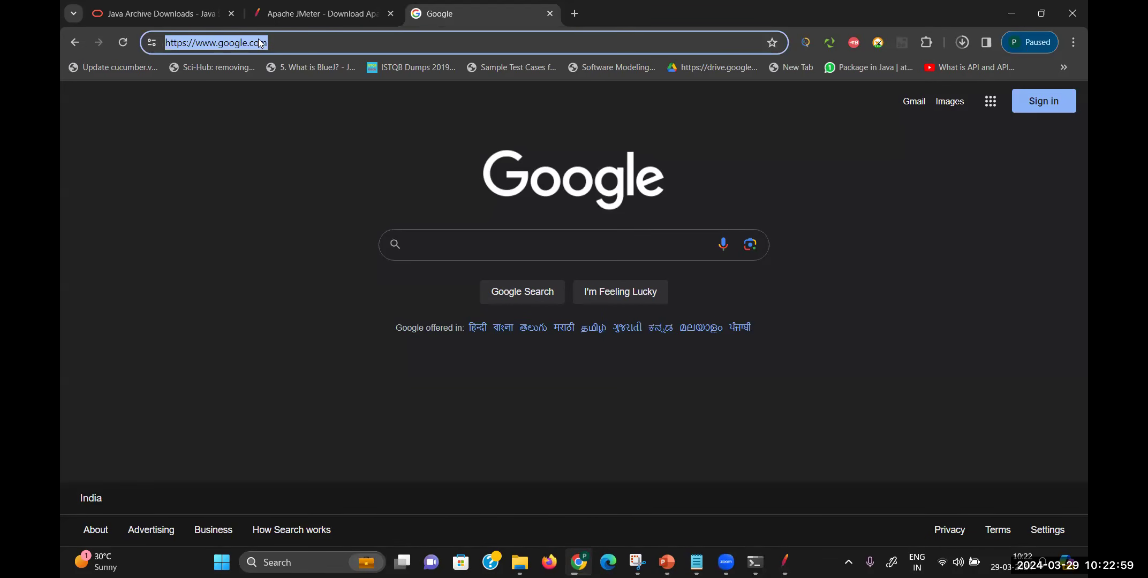
{"action": "left_click", "coordinate": [697, 563]}
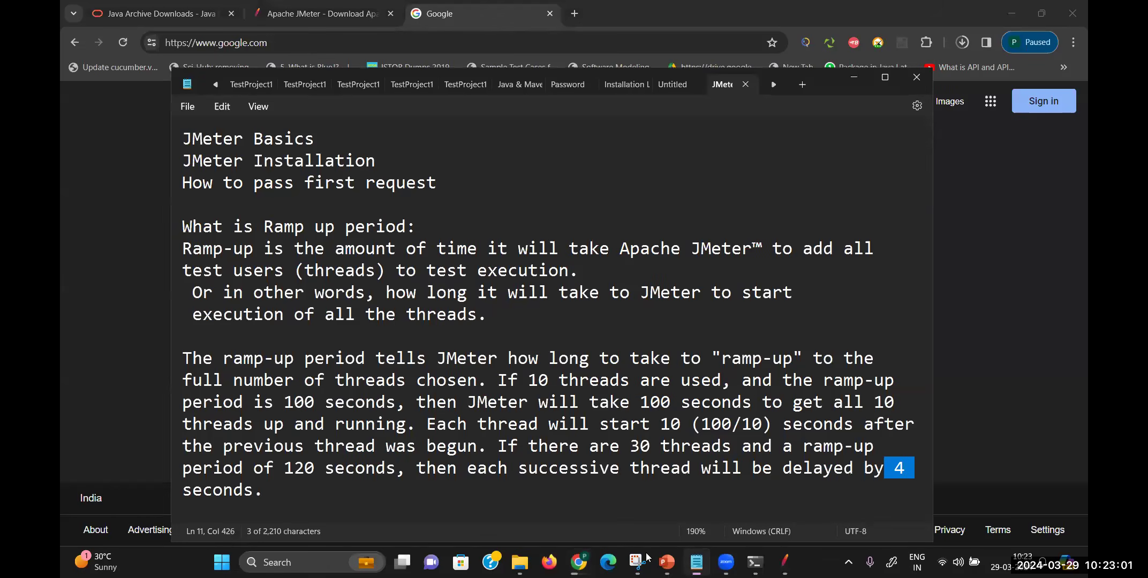
{"action": "left_click", "coordinate": [282, 205]}
{"action": "key", "text": "Return"}
{"action": "key", "text": "Return"}
{"action": "key", "text": "Return"}
{"action": "key", "text": "Return"}
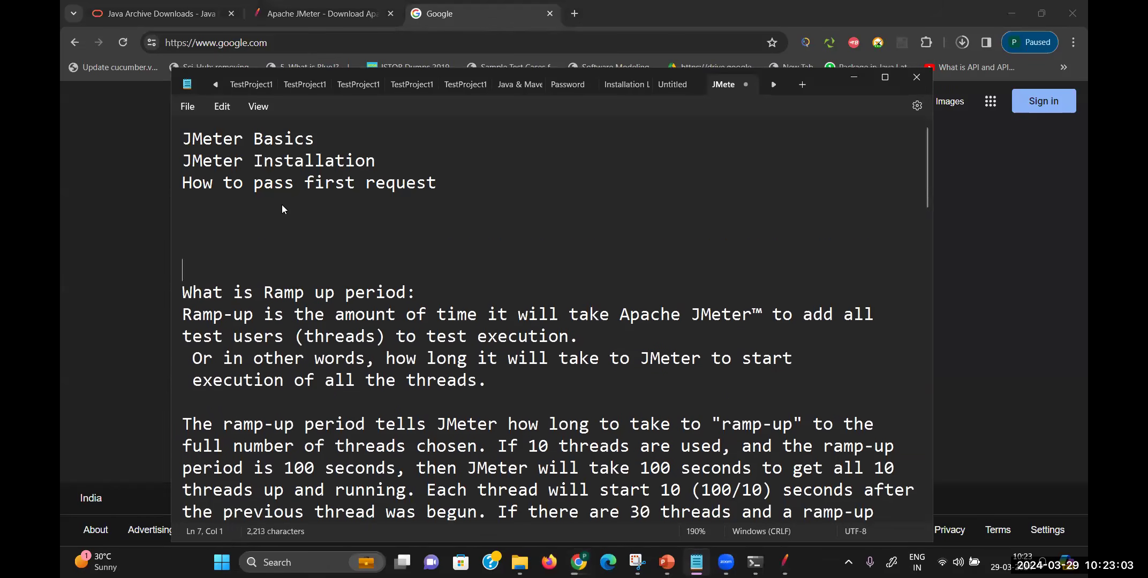
{"action": "key", "text": "Up"}
{"action": "key", "text": "Up"}
{"action": "key", "text": "Up"}
{"action": "key", "text": "ctrl+v"}
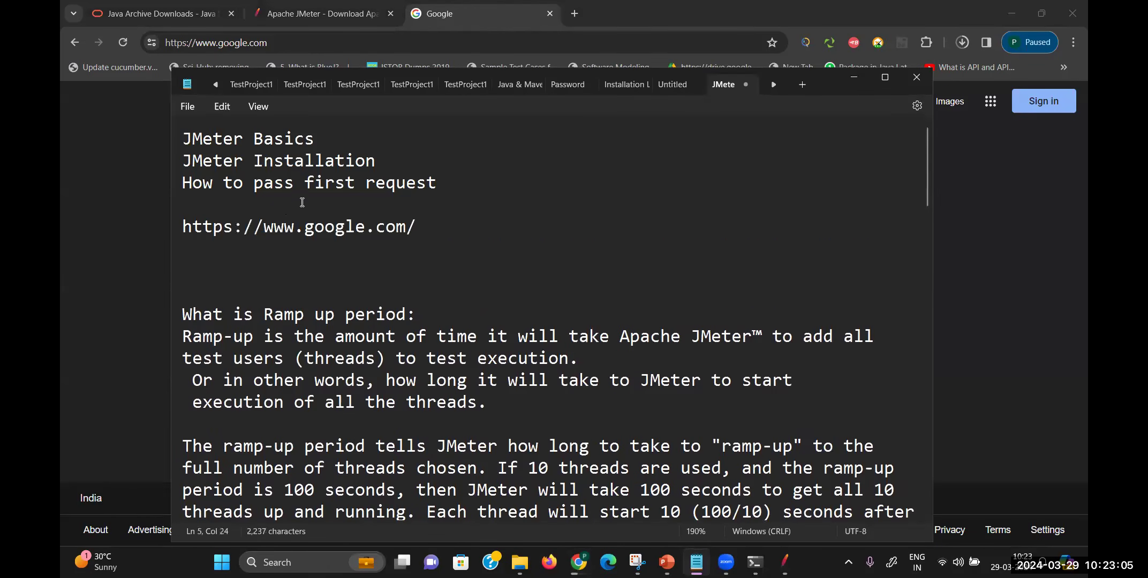
Step: Highlight https in the pasted URL and write "protocol://" on the line below it
{"action": "left_click_drag", "start_coordinate": [234, 227], "coordinate": [179, 228]}
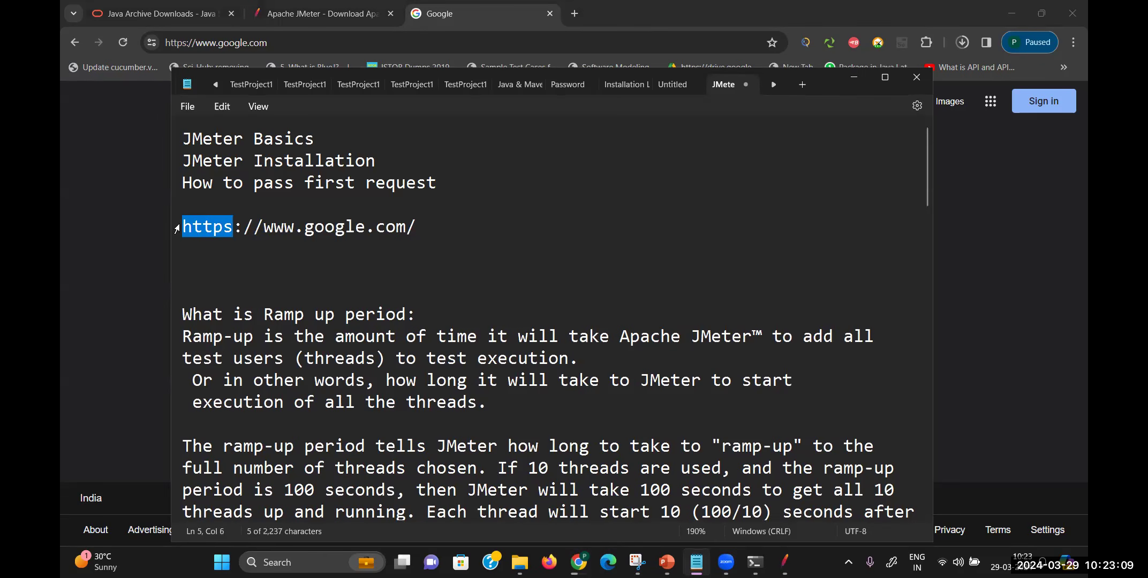
{"action": "left_click", "coordinate": [203, 250]}
{"action": "type", "text": "proti"}
{"action": "key", "text": "BackSpace"}
{"action": "key", "text": "BackSpace"}
{"action": "key", "text": "BackSpace"}
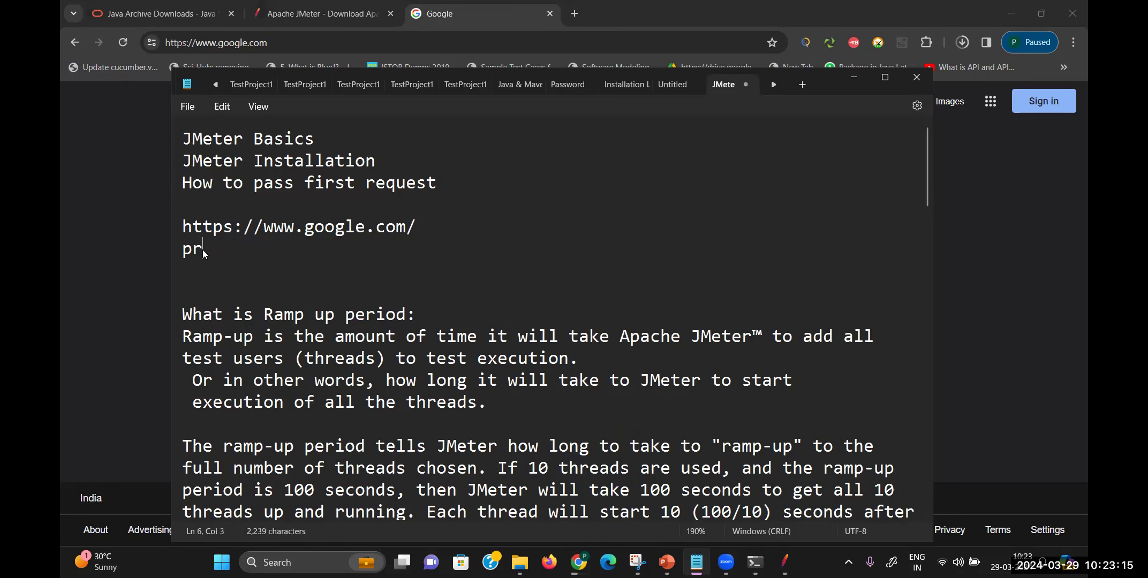
{"action": "type", "text": "otocl"}
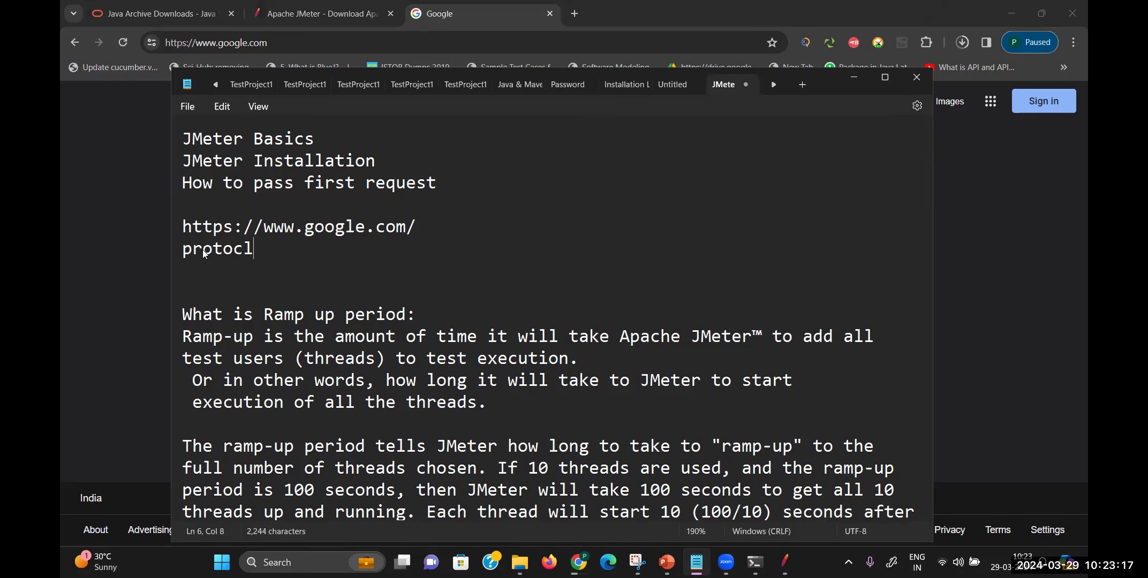
{"action": "key", "text": "BackSpace"}
{"action": "key", "text": "BackSpace"}
{"action": "type", "text": "col://"}
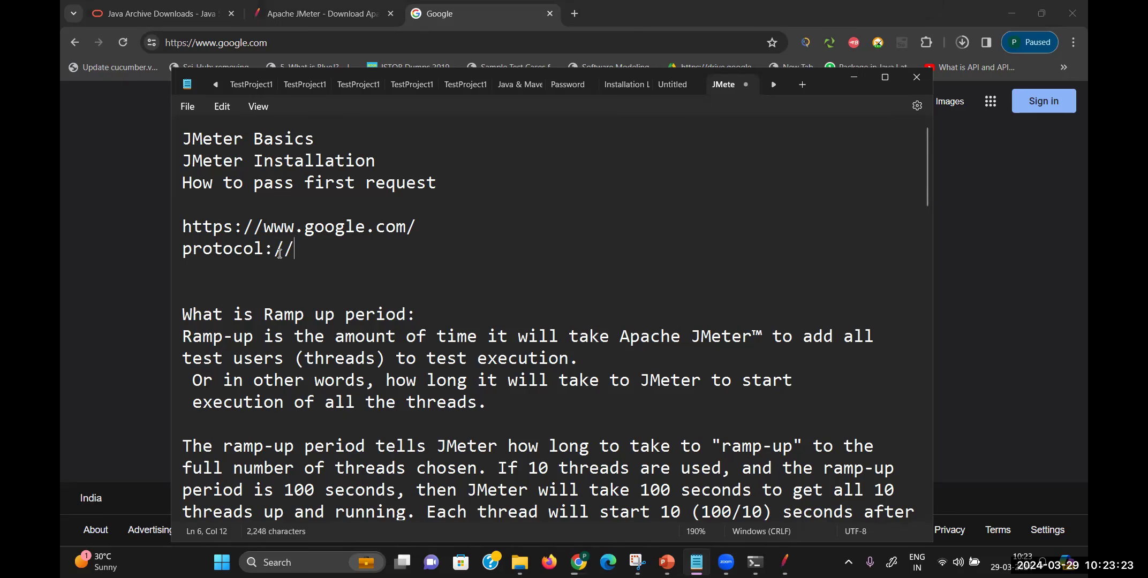
{"action": "left_click_drag", "start_coordinate": [264, 227], "coordinate": [411, 222]}
{"action": "left_click", "coordinate": [310, 253]}
{"action": "type", "text": "domain/"}
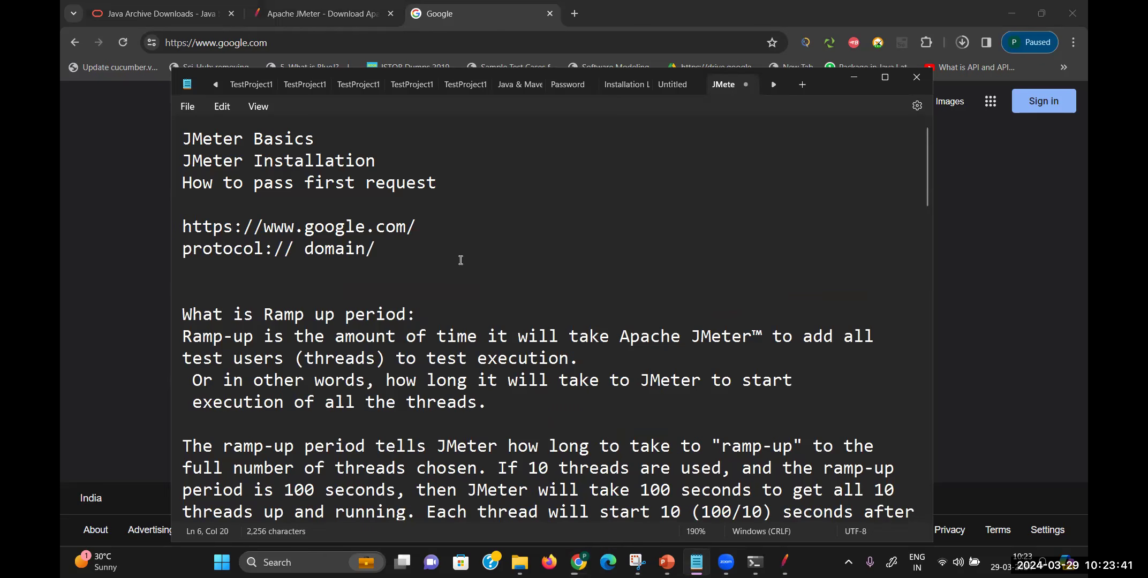
{"action": "type", "text": "page"}
{"action": "left_click_drag", "start_coordinate": [368, 250], "coordinate": [426, 255]}
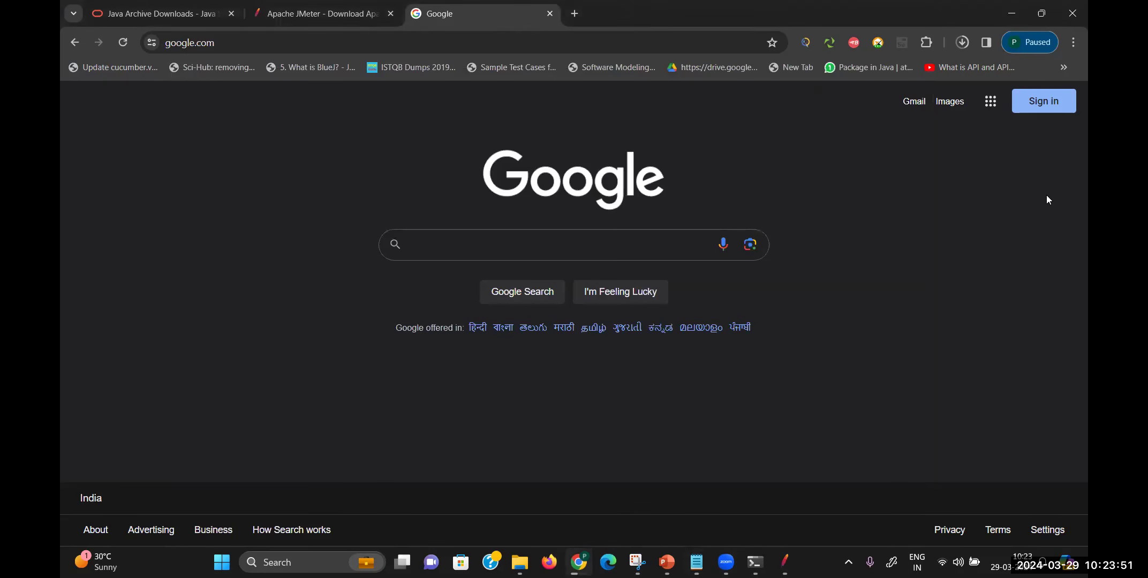
{"action": "left_click", "coordinate": [785, 562]}
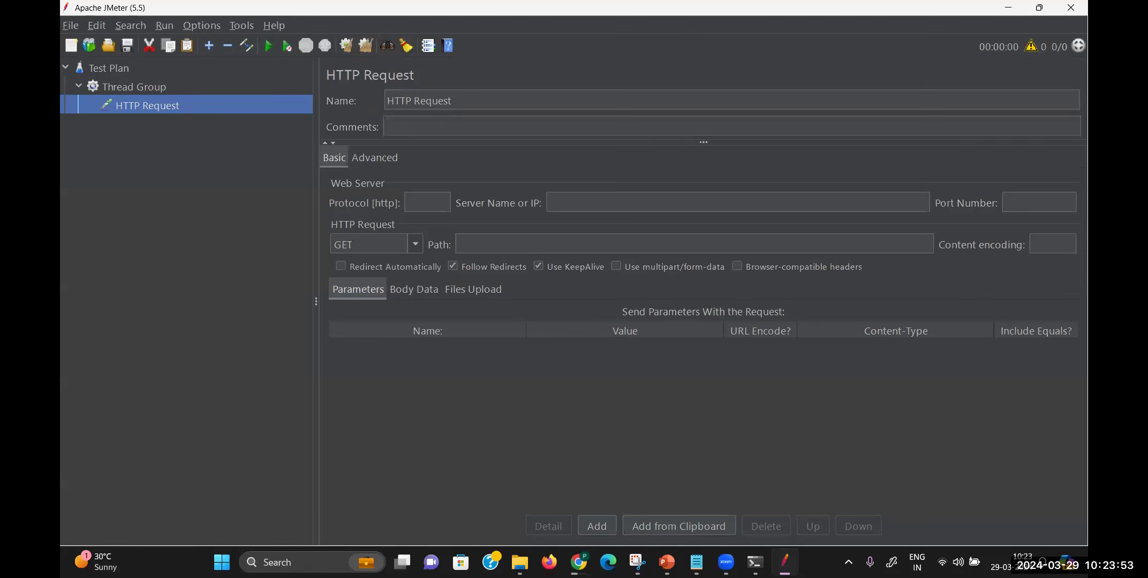
{"action": "left_click", "coordinate": [427, 204]}
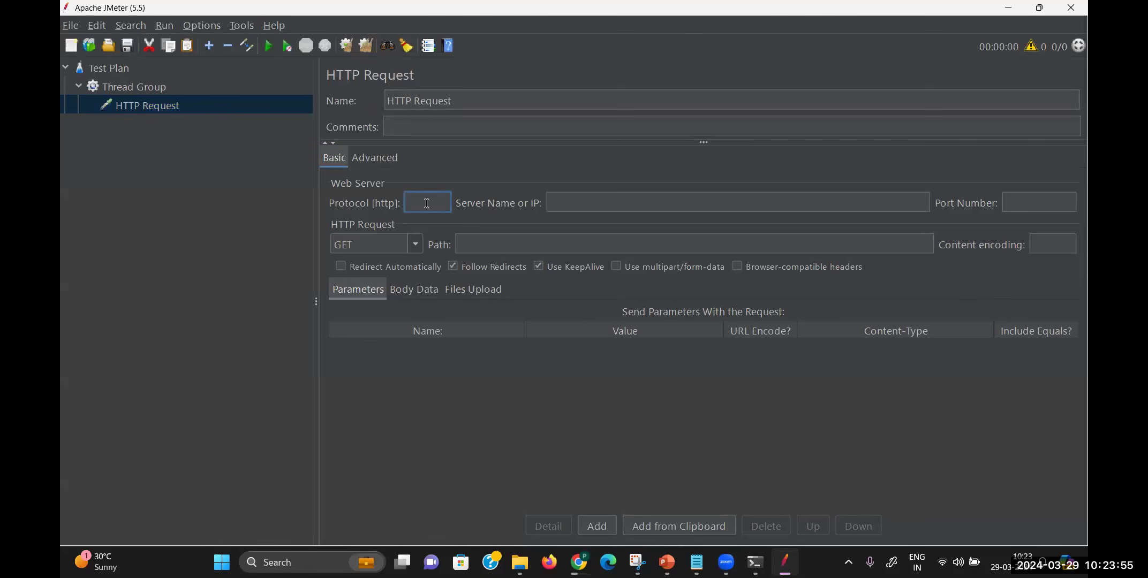
{"action": "type", "text": "https"}
{"action": "left_click", "coordinate": [560, 202]}
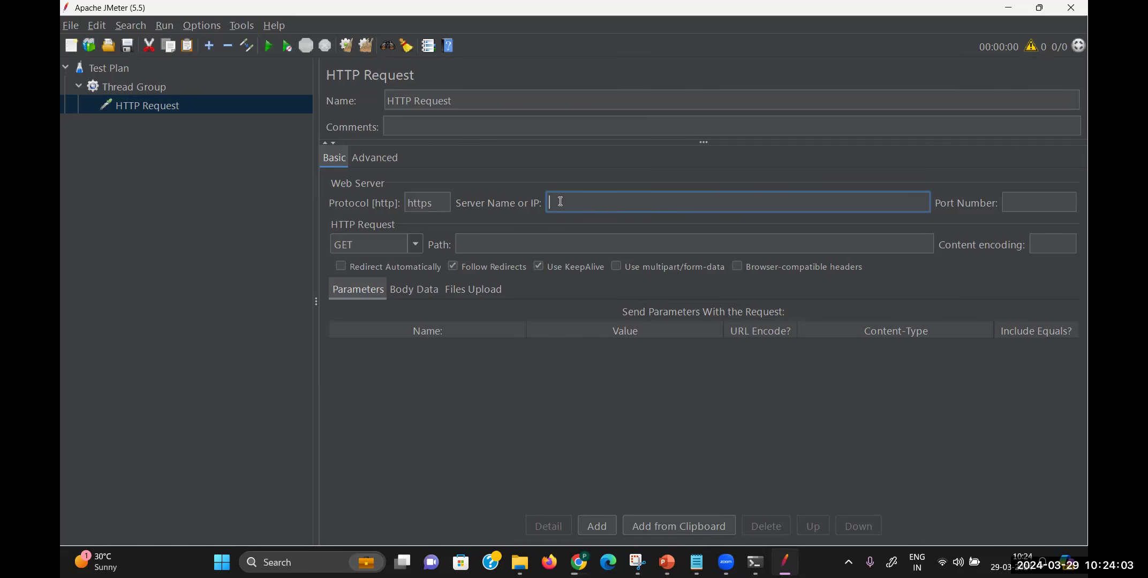
{"action": "type", "text": "www.google.com"}
{"action": "key", "text": "BackSpace"}
{"action": "key", "text": "BackSpace"}
{"action": "key", "text": "BackSpace"}
{"action": "type", "text": "com"}
{"action": "left_click", "coordinate": [505, 245]}
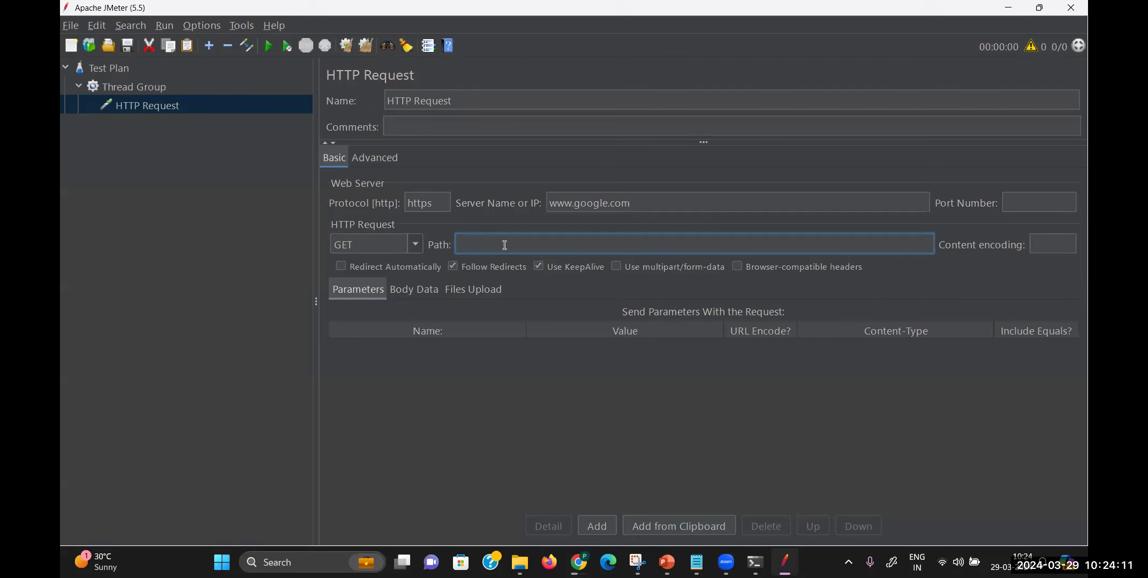
{"action": "type", "text": "/"}
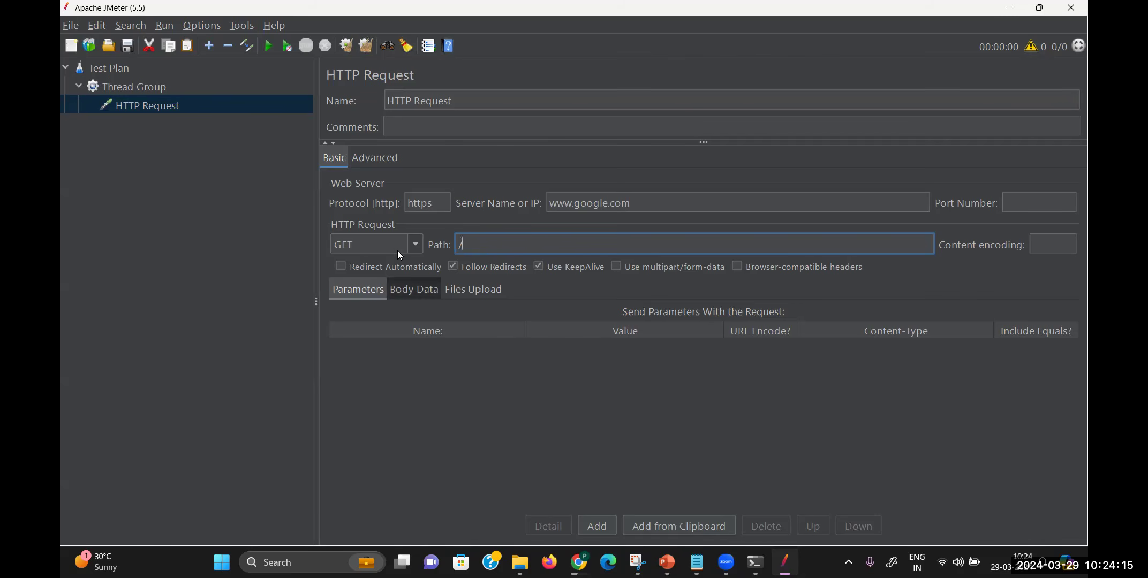
Step: Look through the HTTP methods available for the request, keeping GET as the selected method
{"action": "left_click", "coordinate": [415, 245]}
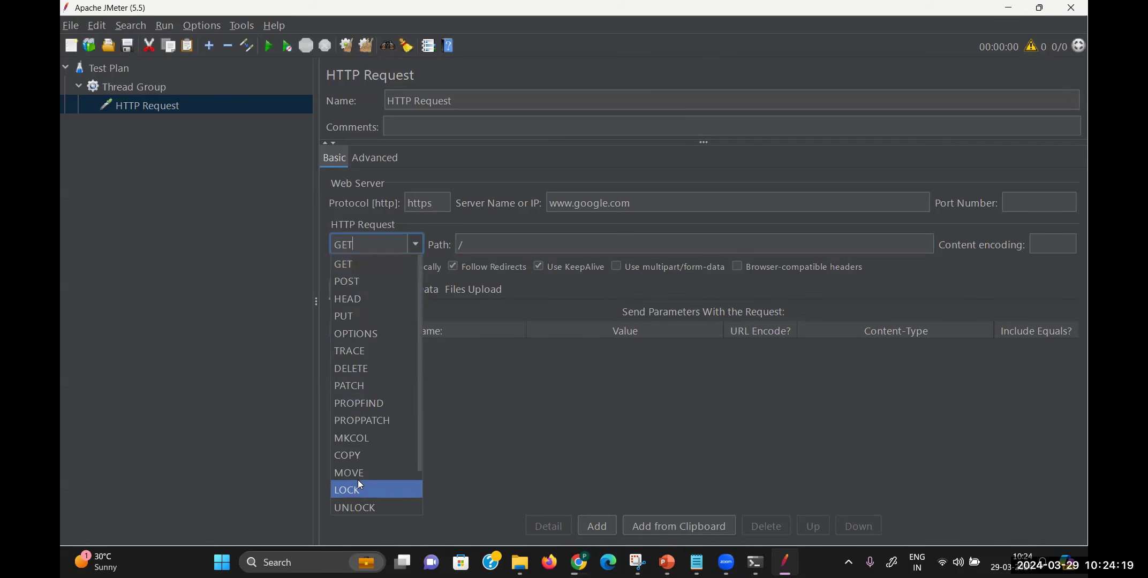
{"action": "left_click", "coordinate": [419, 475]}
{"action": "left_click", "coordinate": [418, 250]}
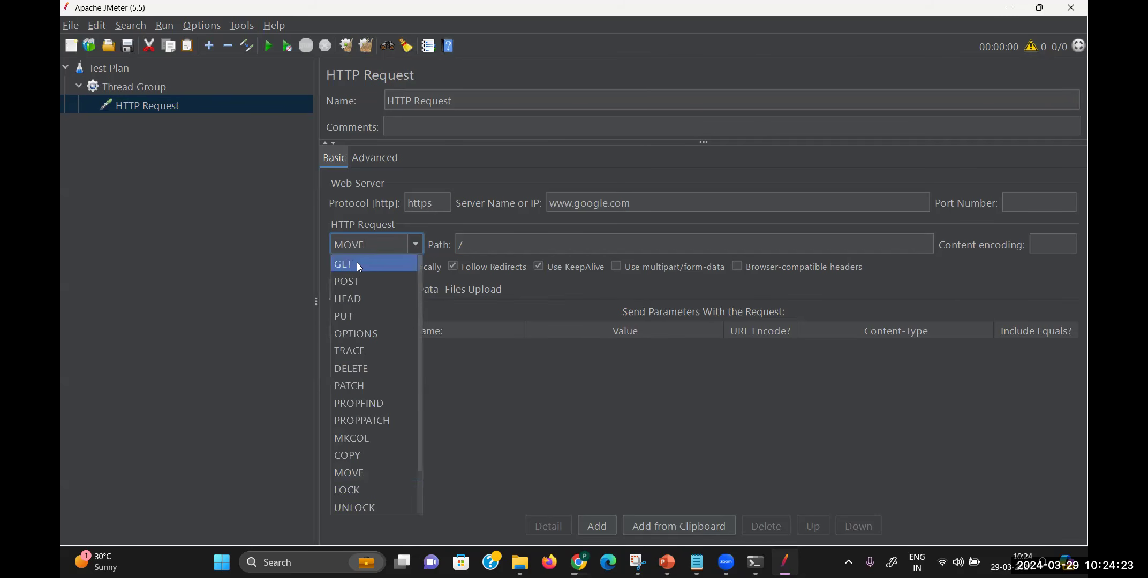
{"action": "left_click", "coordinate": [350, 263]}
{"action": "left_click", "coordinate": [413, 242]}
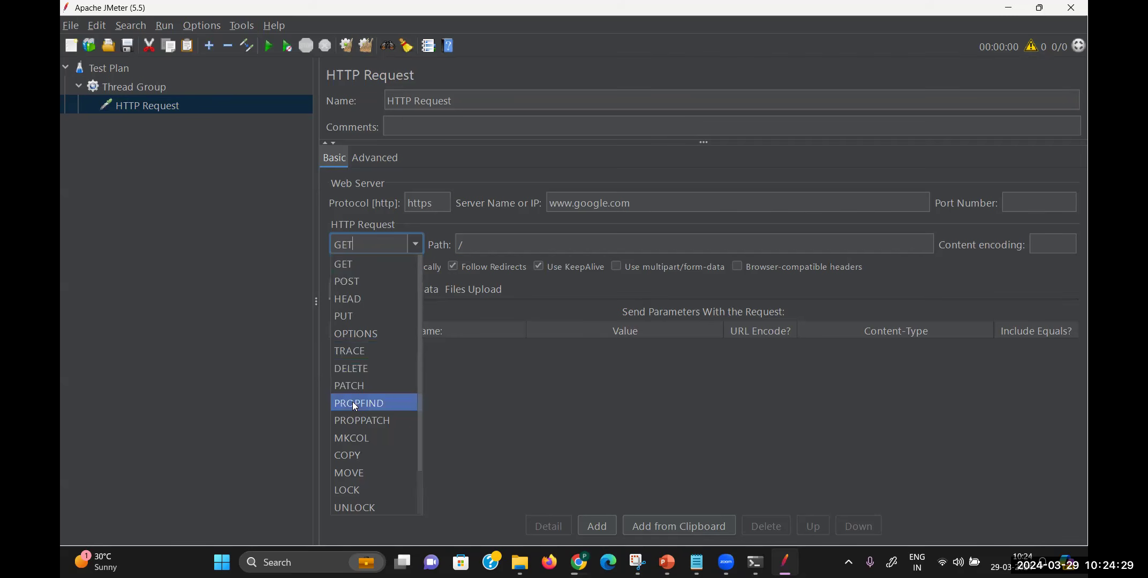
{"action": "left_click", "coordinate": [399, 243]}
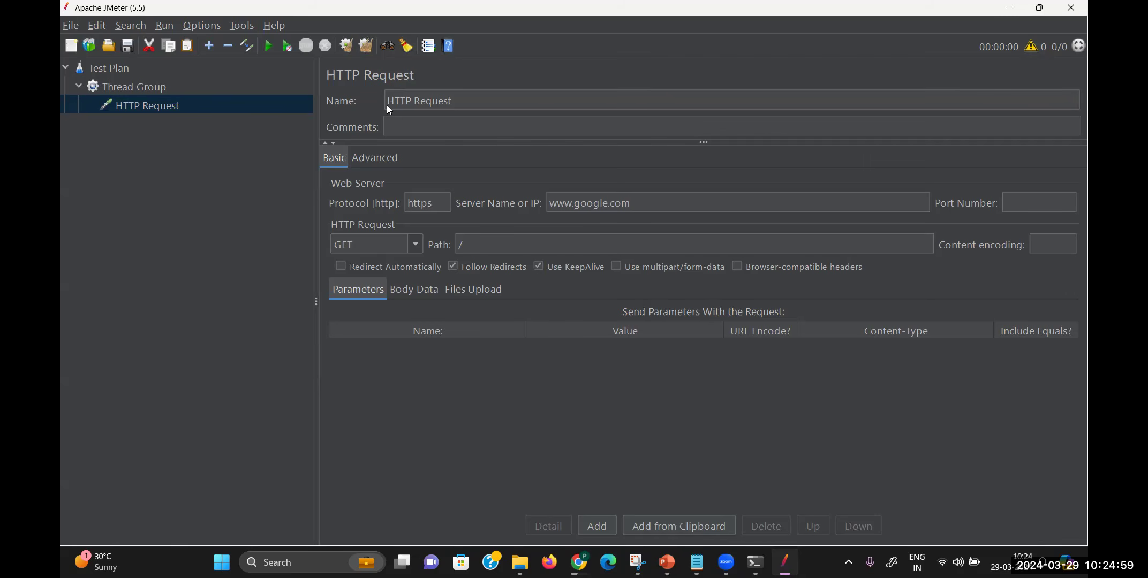
Step: Rename the HTTP Request sampler as GoogleRequest
{"action": "left_click_drag", "start_coordinate": [475, 104], "coordinate": [321, 114]}
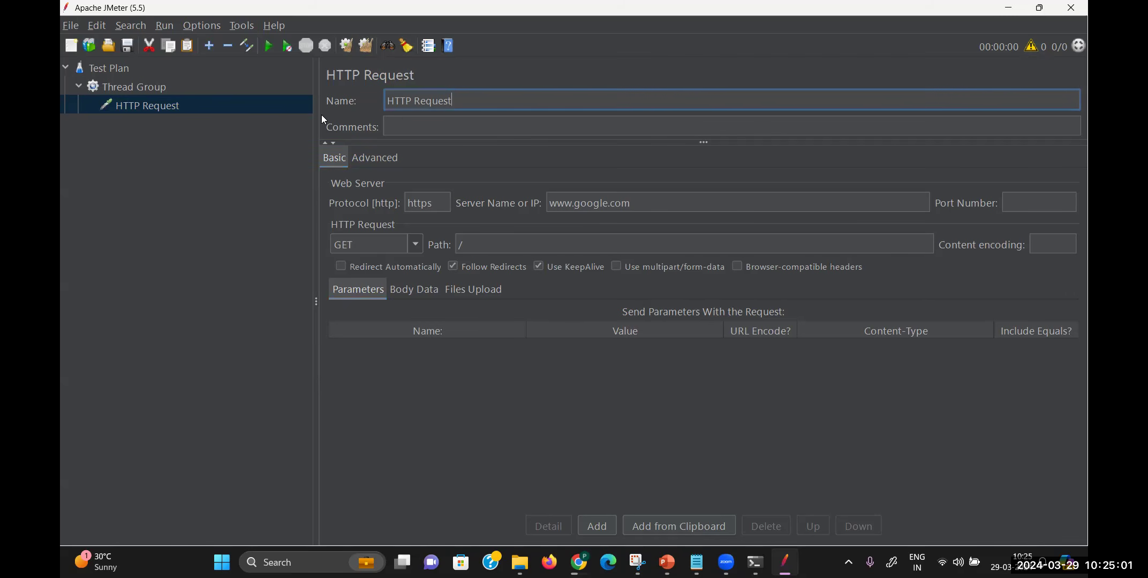
{"action": "key", "text": "BackSpace"}
{"action": "key", "text": "BackSpace"}
{"action": "key", "text": "BackSpace"}
{"action": "key", "text": "BackSpace"}
{"action": "key", "text": "BackSpace"}
{"action": "key", "text": "BackSpace"}
{"action": "key", "text": "BackSpace"}
{"action": "key", "text": "BackSpace"}
{"action": "key", "text": "BackSpace"}
{"action": "key", "text": "BackSpace"}
{"action": "key", "text": "BackSpace"}
{"action": "key", "text": "BackSpace"}
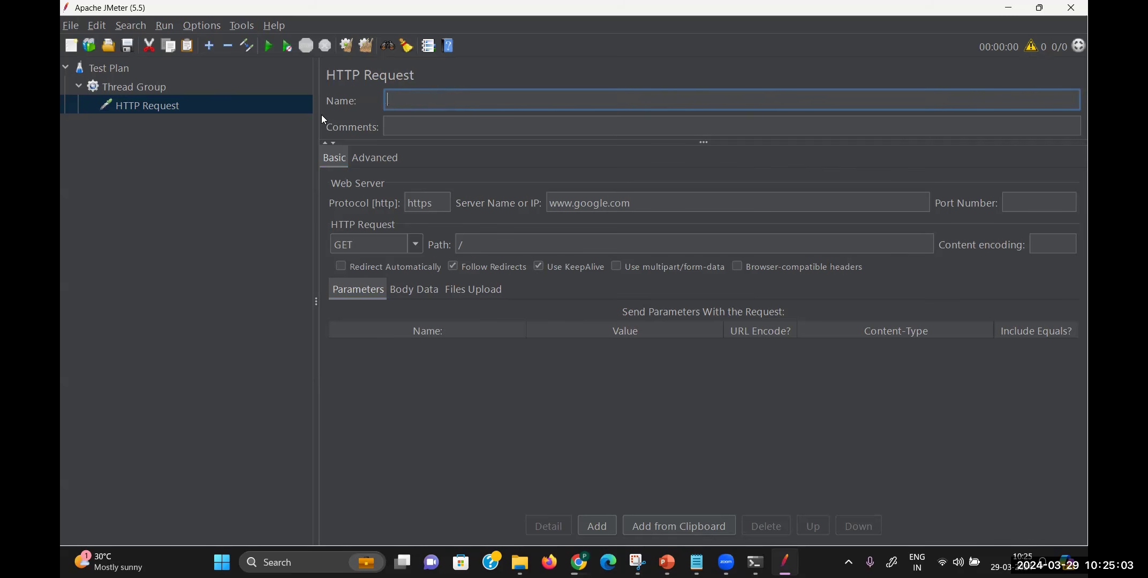
{"action": "type", "text": "GoogleRequest"}
{"action": "left_click", "coordinate": [237, 201]}
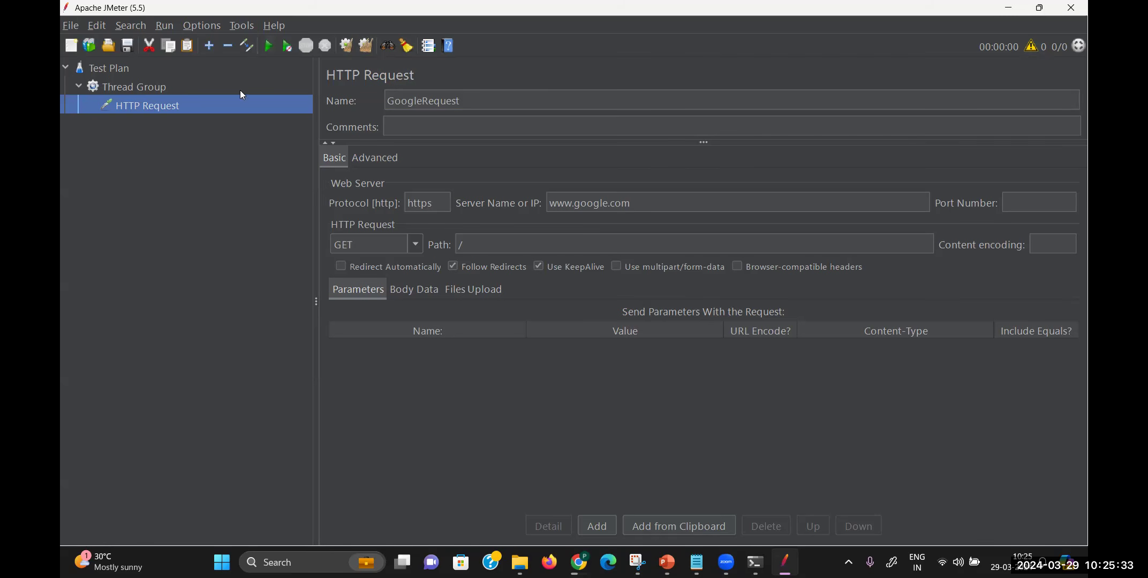
Step: Add a View Results Tree listener to the Thread Group
{"action": "right_click", "coordinate": [152, 87]}
{"action": "mouse_move", "coordinate": [352, 100]}
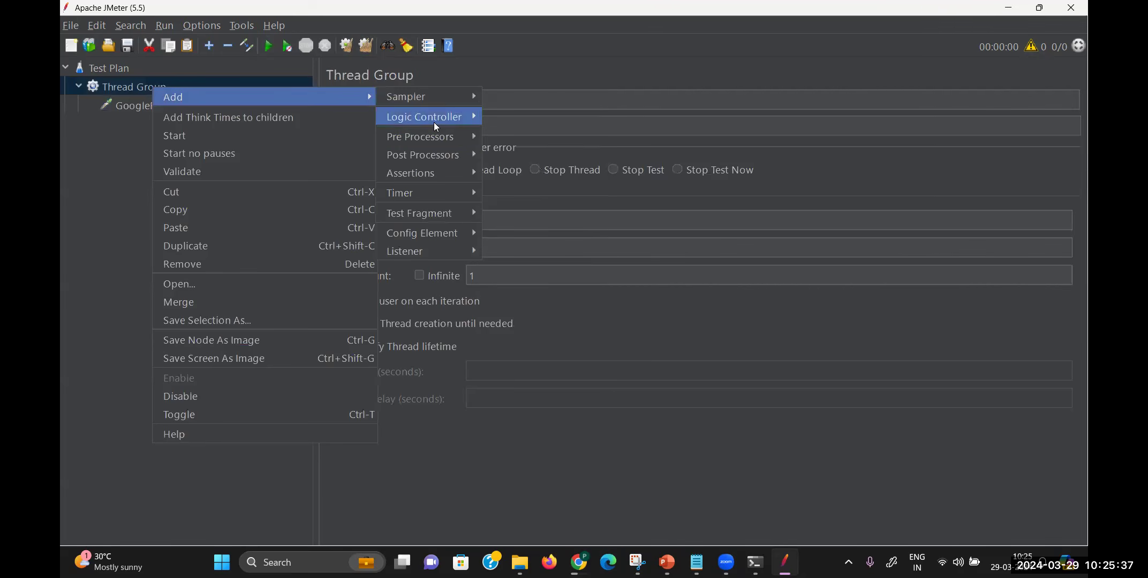
{"action": "mouse_move", "coordinate": [419, 254]}
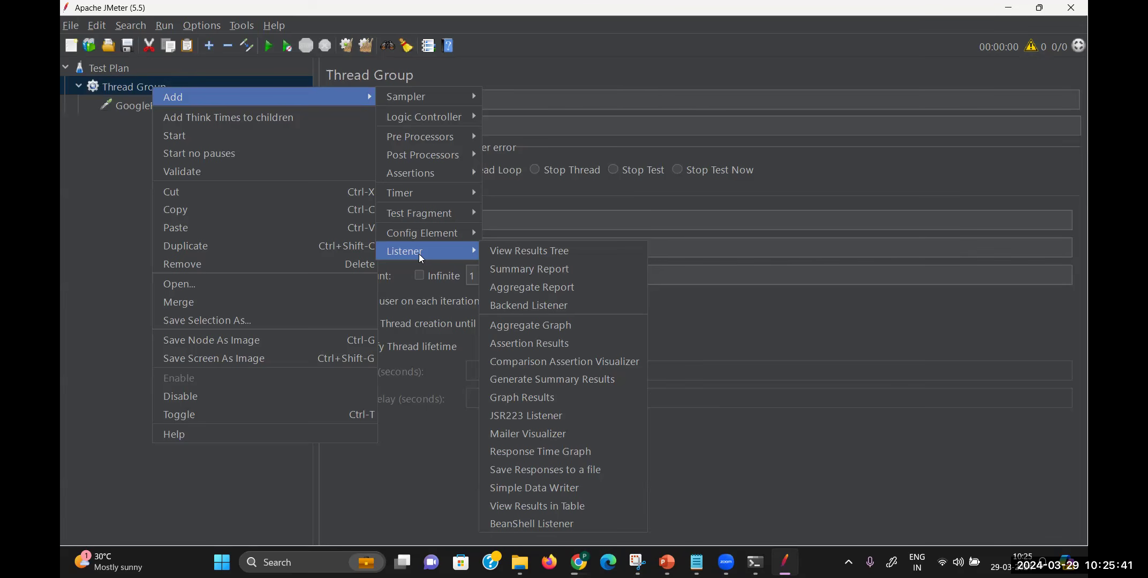
{"action": "left_click", "coordinate": [526, 252]}
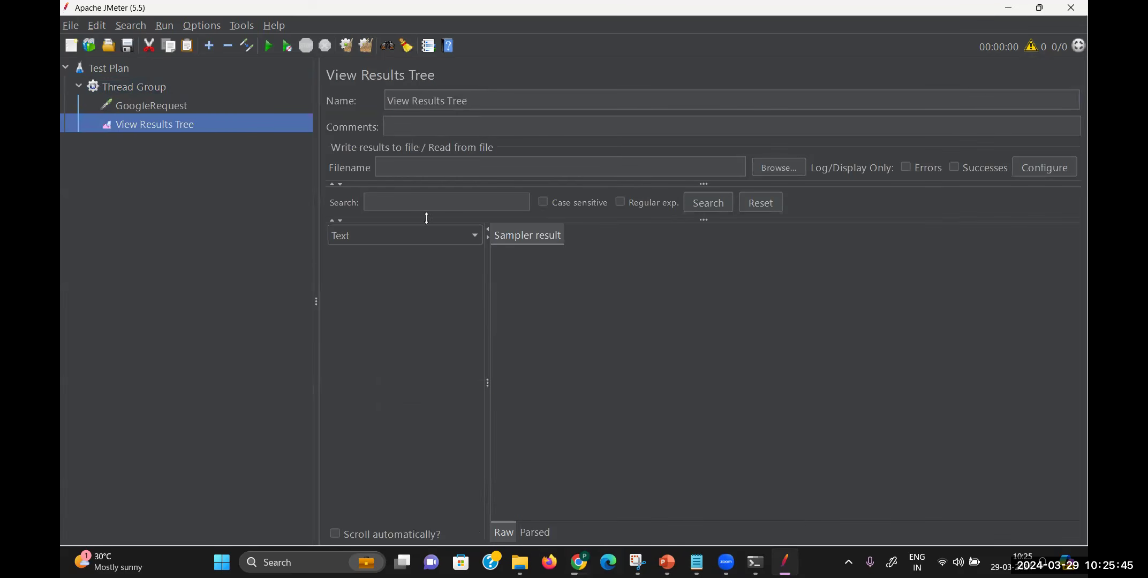
Step: Add a View Results in Table listener to the Thread Group
{"action": "right_click", "coordinate": [121, 86]}
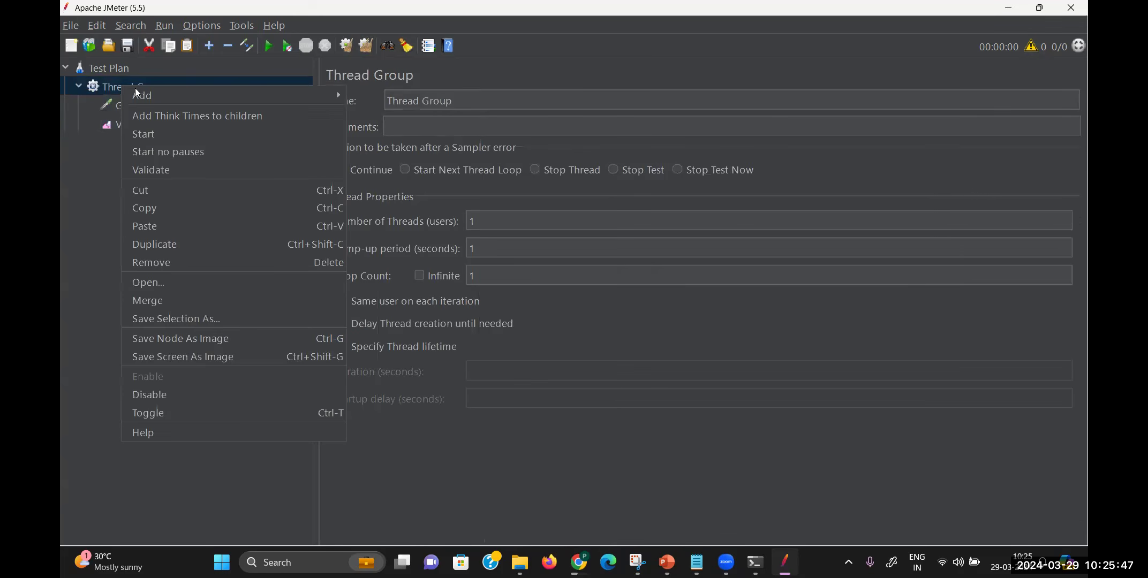
{"action": "mouse_move", "coordinate": [145, 96]}
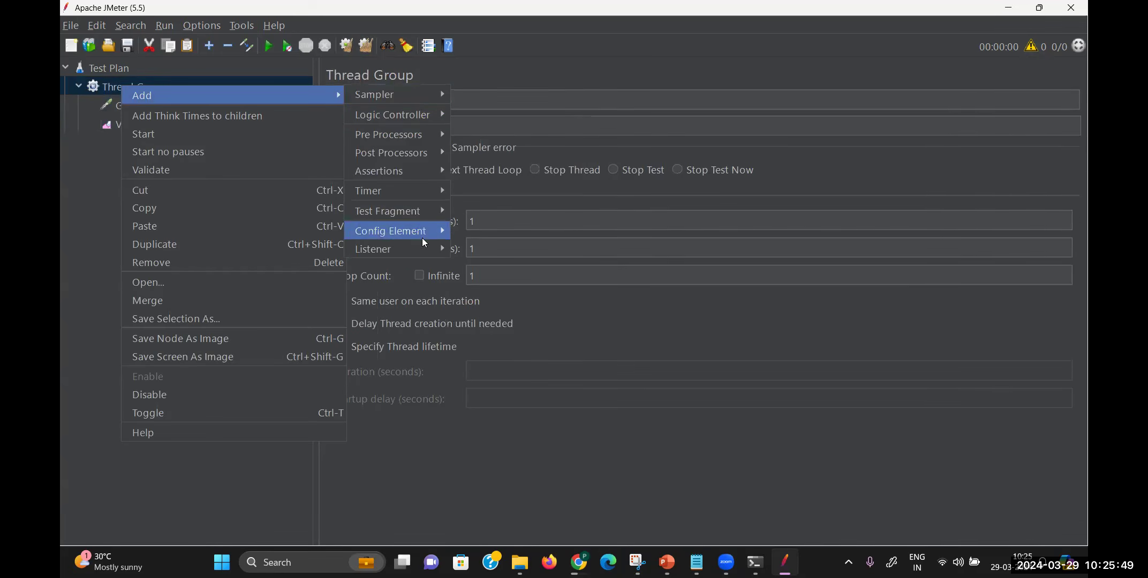
{"action": "mouse_move", "coordinate": [431, 250]}
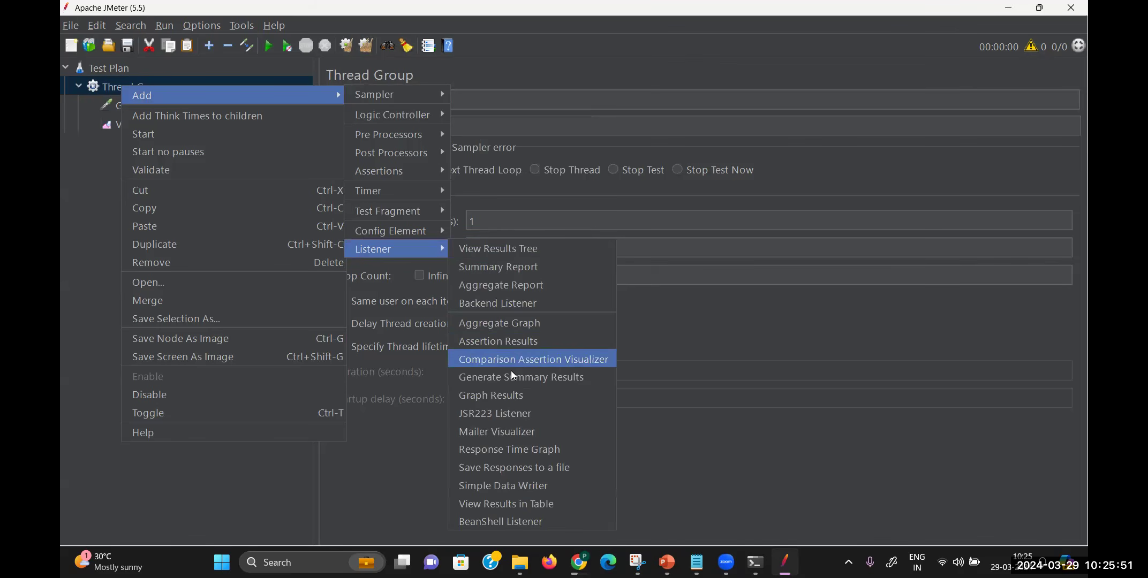
{"action": "left_click", "coordinate": [517, 504]}
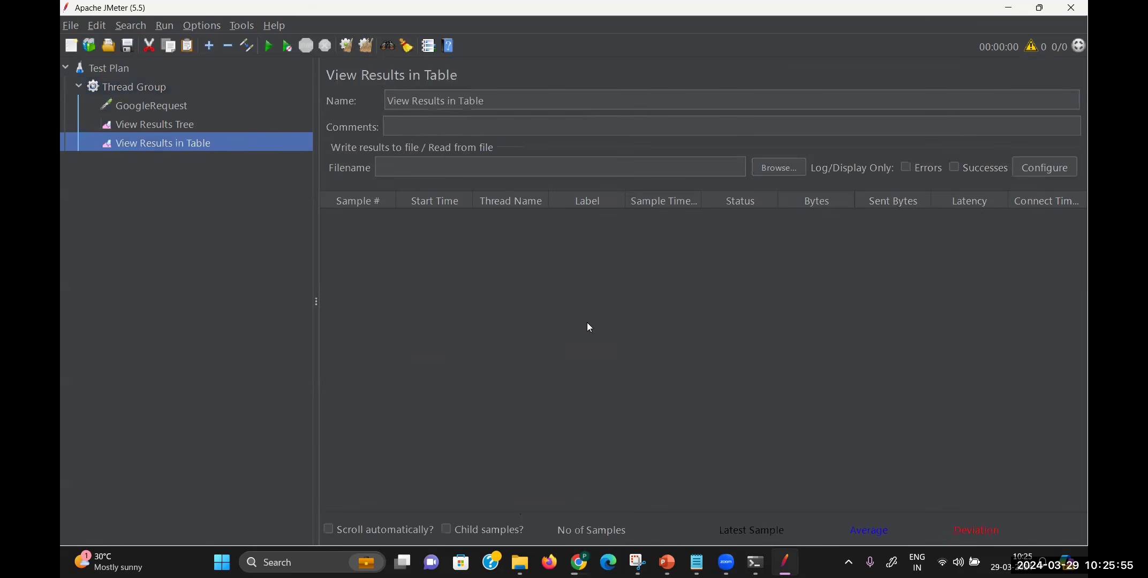
Step: Widen the results table area and look through its columns, from Start Time to Connect Time, and the results Filename field
{"action": "left_click_drag", "start_coordinate": [316, 268], "coordinate": [186, 265]}
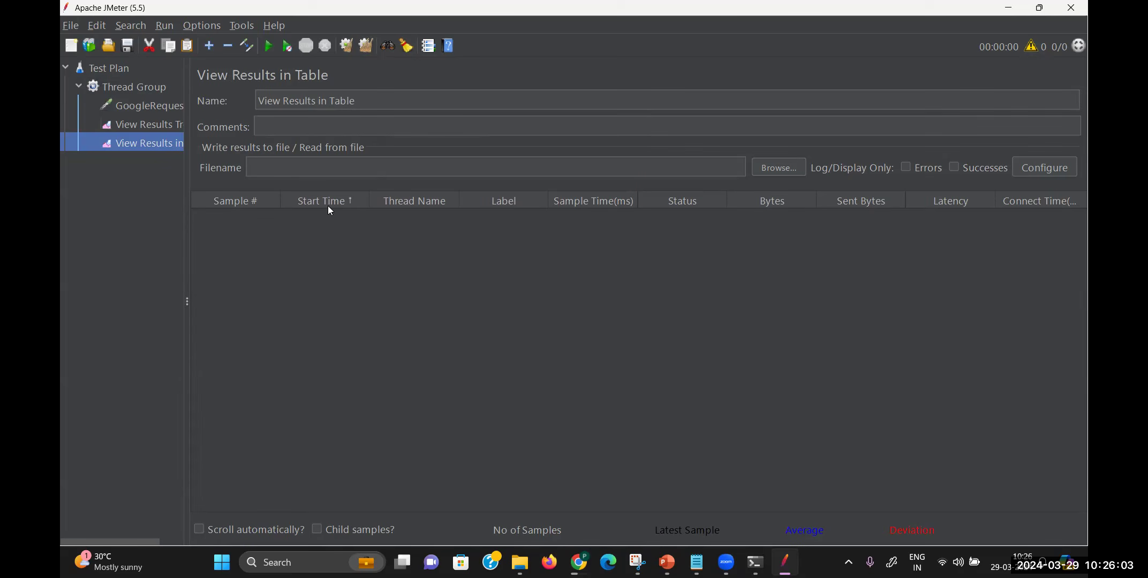
{"action": "left_click", "coordinate": [443, 212]}
{"action": "left_click", "coordinate": [525, 202]}
{"action": "left_click", "coordinate": [569, 204]}
{"action": "left_click", "coordinate": [688, 201]}
{"action": "left_click", "coordinate": [763, 202]}
{"action": "left_click", "coordinate": [677, 200]}
{"action": "left_click", "coordinate": [1045, 208]}
{"action": "left_click", "coordinate": [396, 166]}
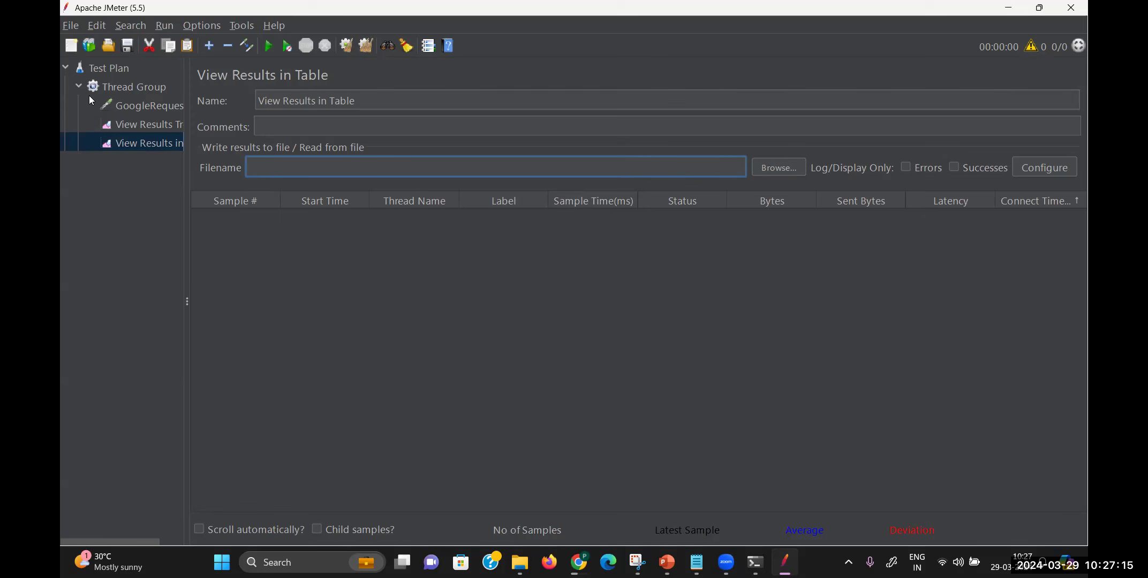
Step: Review the Thread Group, GoogleRequest and View Results Tree elements, and run the test without saving the plan
{"action": "left_click", "coordinate": [146, 90]}
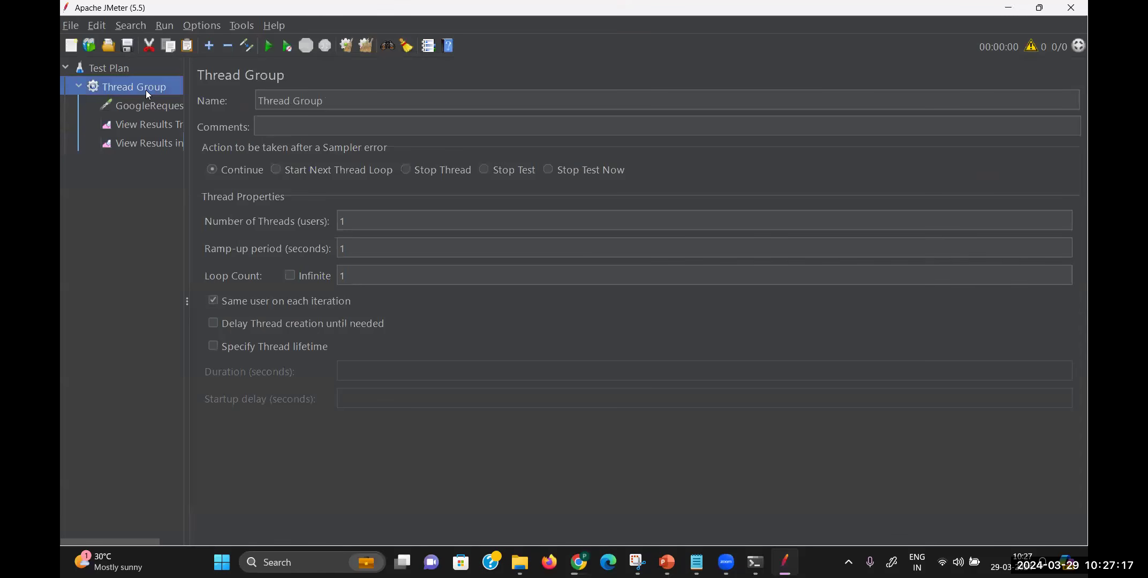
{"action": "left_click", "coordinate": [149, 106]}
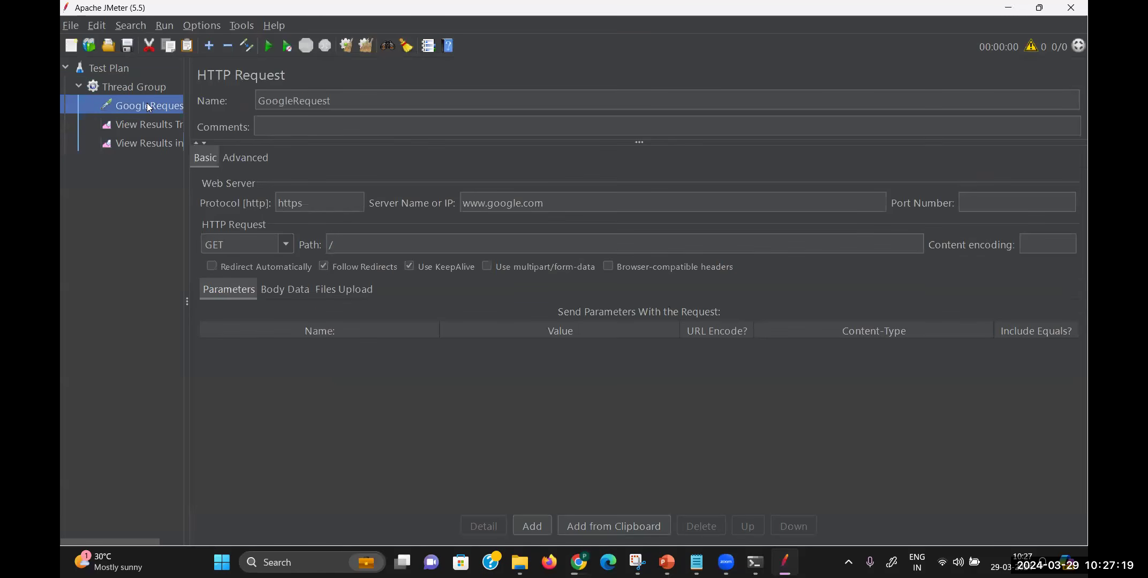
{"action": "left_click", "coordinate": [159, 129]}
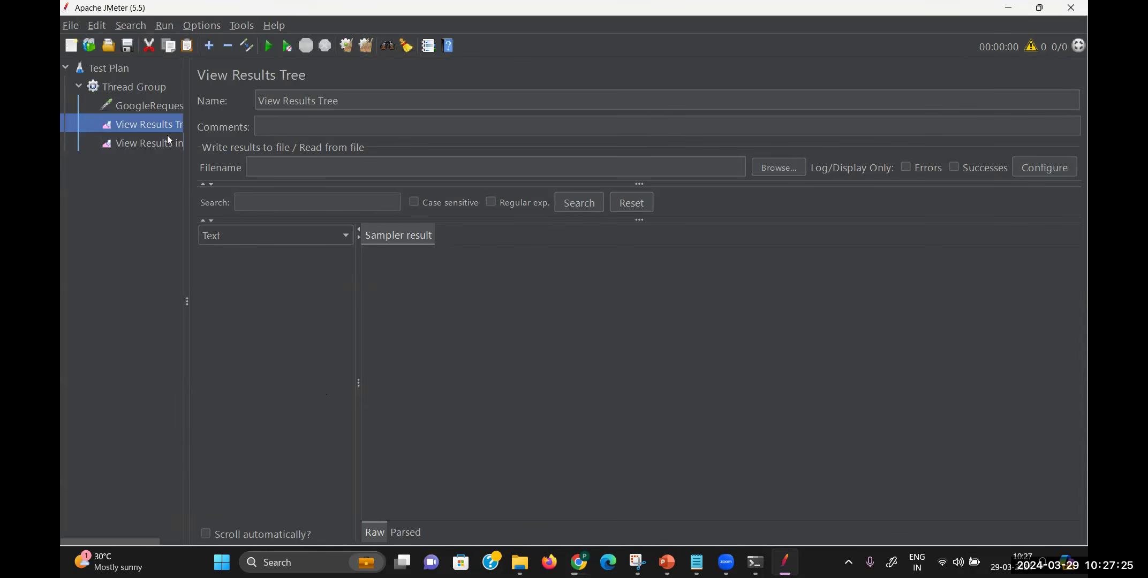
{"action": "left_click", "coordinate": [268, 50]}
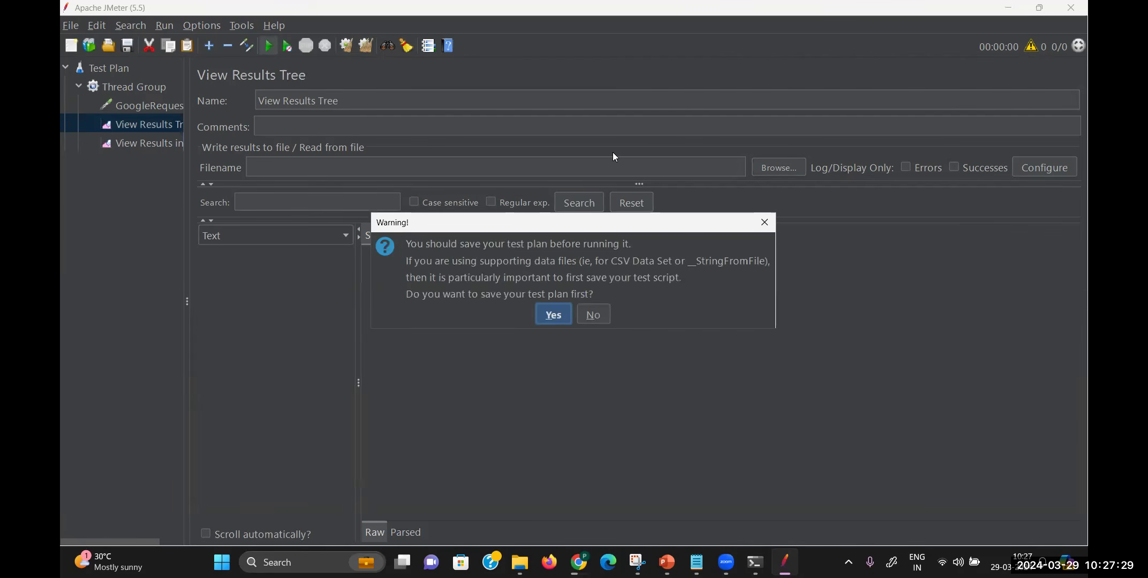
{"action": "left_click", "coordinate": [770, 224]}
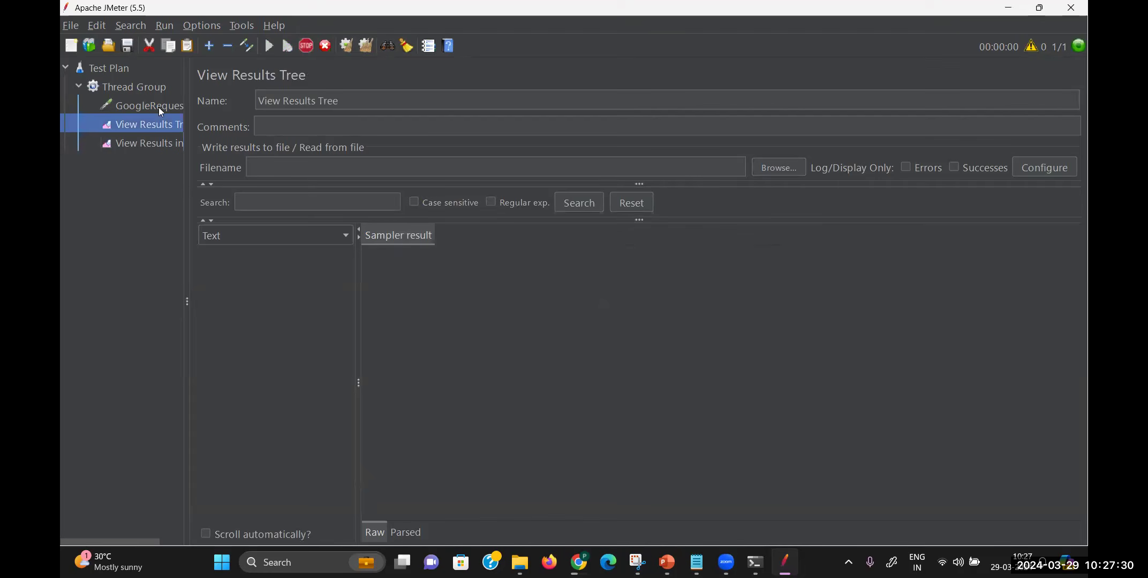
Step: Show the run's results in the View Results in Table listener and zoom in the interface one level
{"action": "left_click", "coordinate": [150, 141]}
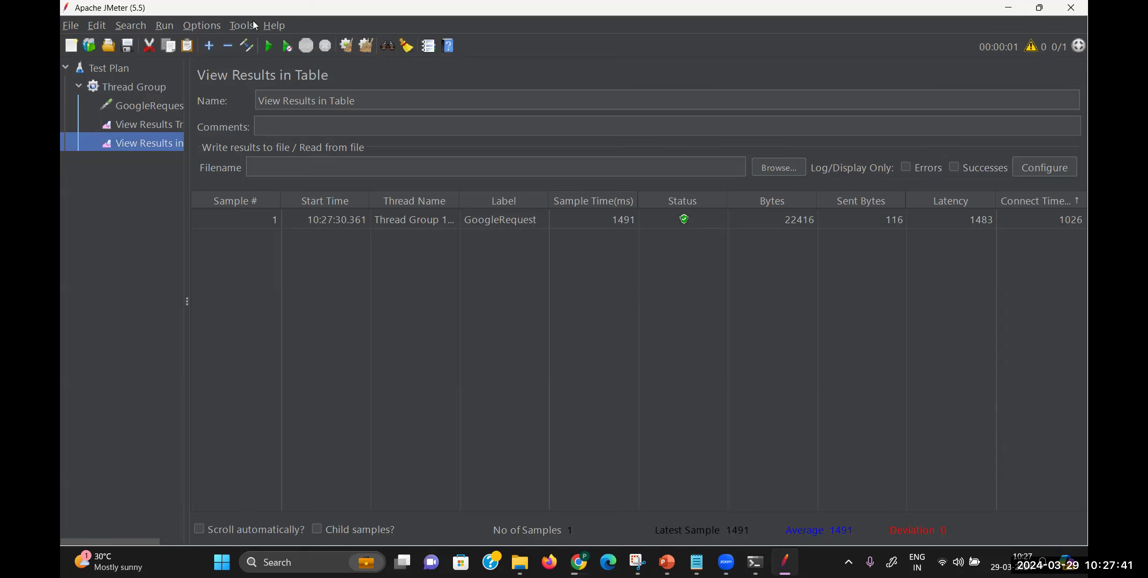
{"action": "left_click", "coordinate": [203, 24]}
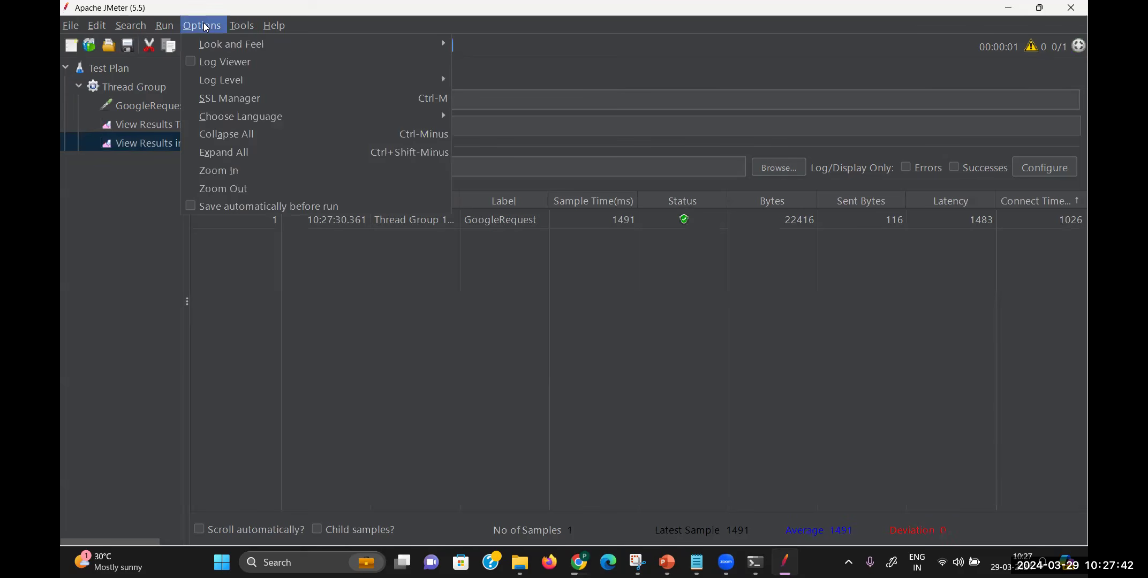
{"action": "left_click", "coordinate": [224, 171]}
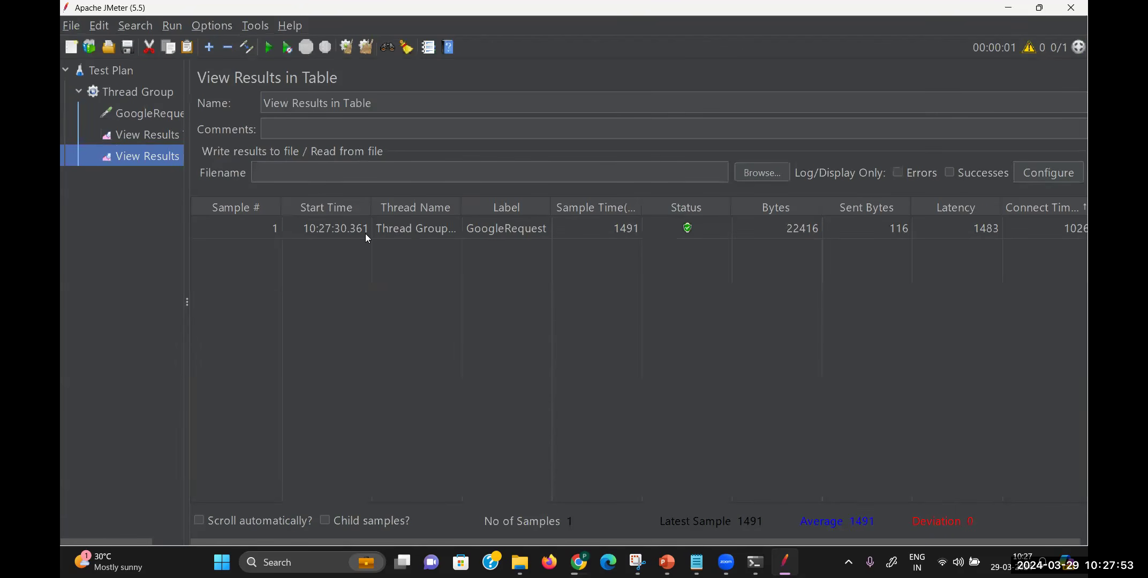
Step: Examine the sample's thread name, label, sample time, latency and connect time in the table, adjusting column widths and order
{"action": "left_click", "coordinate": [415, 236]}
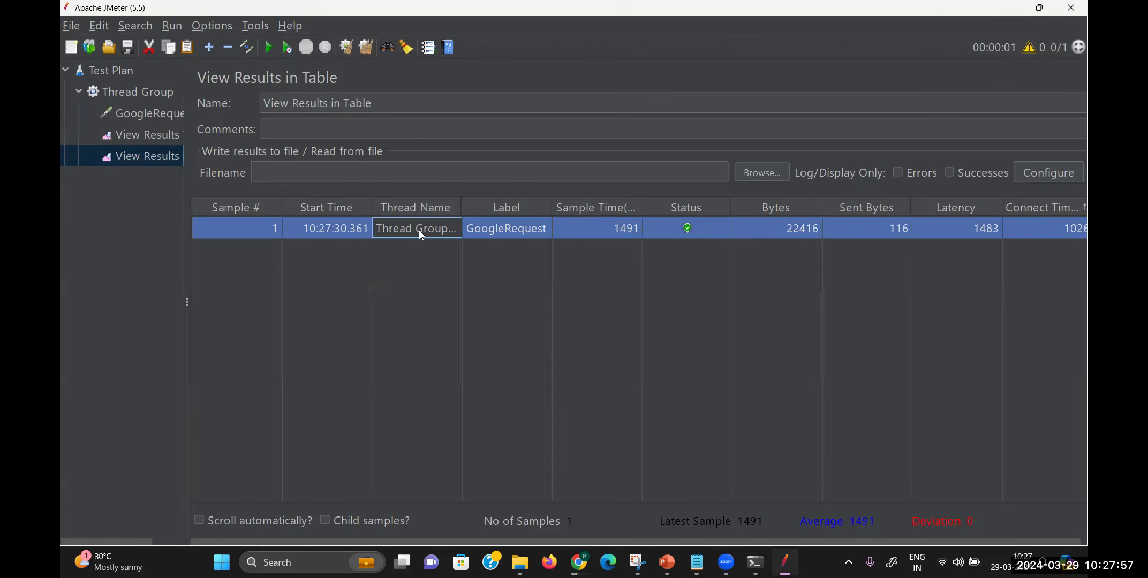
{"action": "left_click", "coordinate": [514, 230]}
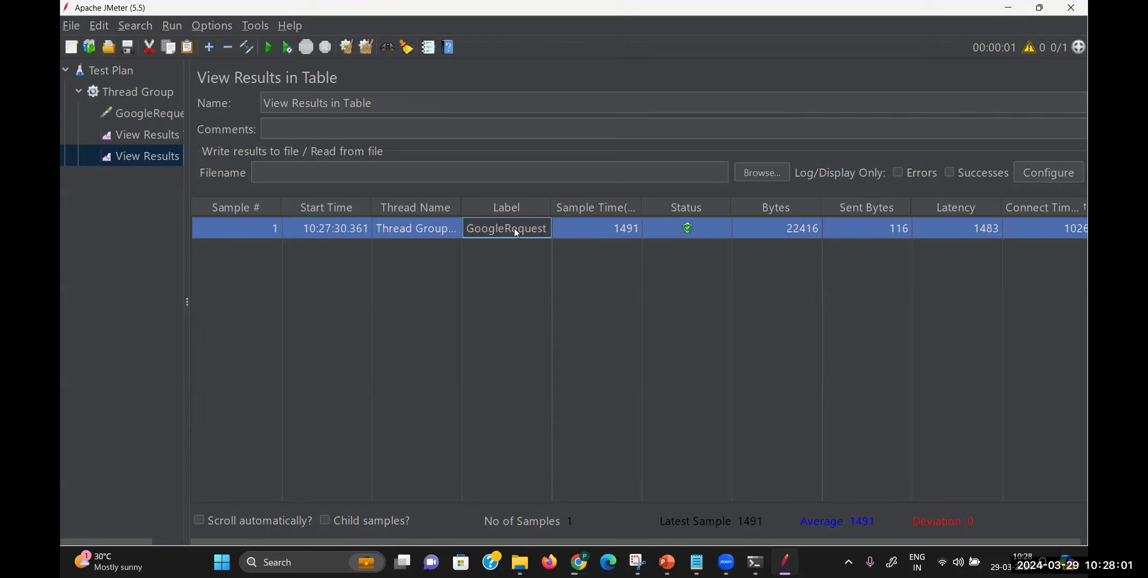
{"action": "left_click", "coordinate": [624, 231]}
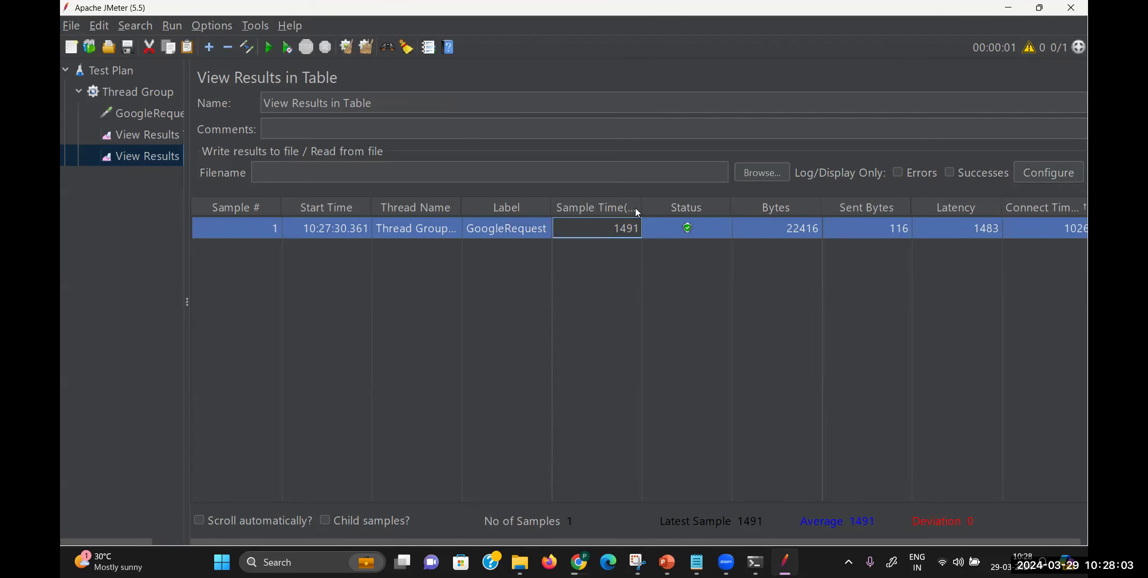
{"action": "left_click", "coordinate": [636, 207]}
{"action": "left_click_drag", "start_coordinate": [642, 208], "coordinate": [620, 227]}
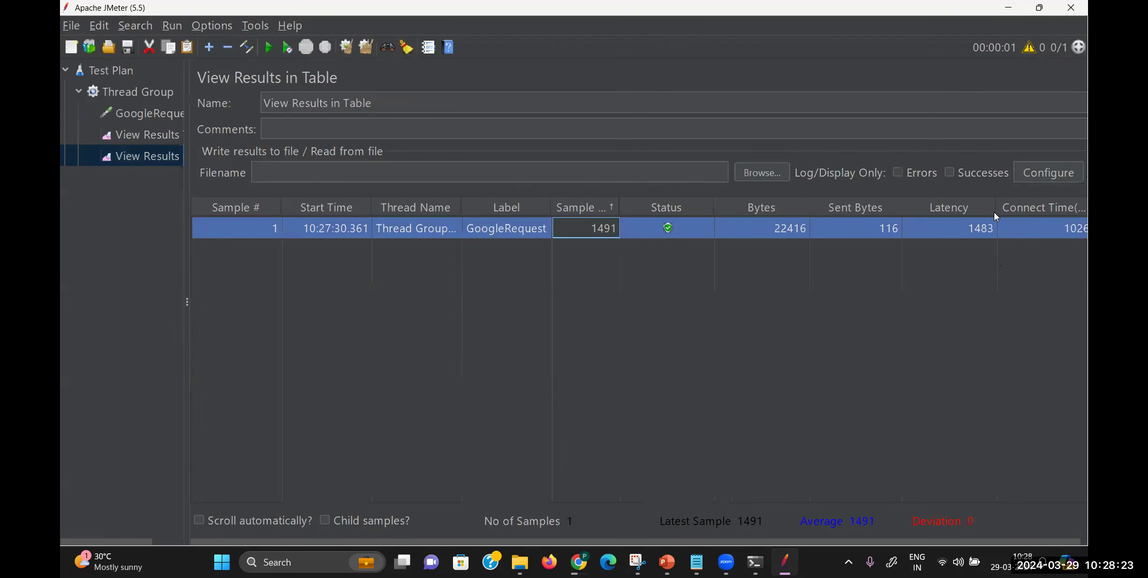
{"action": "left_click_drag", "start_coordinate": [995, 215], "coordinate": [906, 211]}
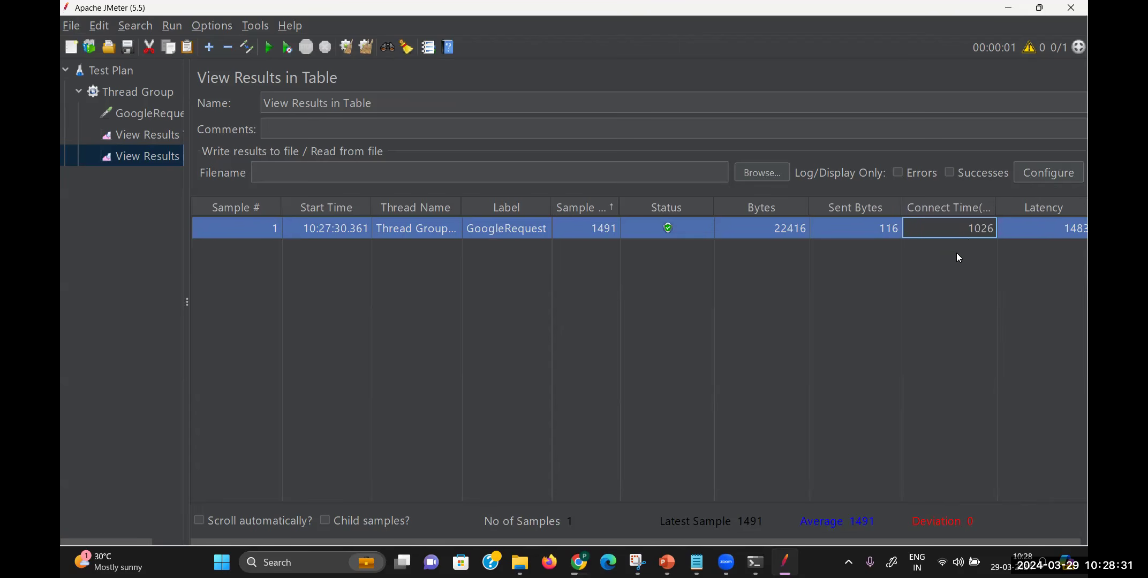
{"action": "left_click", "coordinate": [1017, 214]}
{"action": "mouse_move", "coordinate": [997, 208]}
{"action": "left_mouse_down"}
{"action": "mouse_move", "coordinate": [1028, 206]}
{"action": "mouse_move", "coordinate": [976, 209]}
{"action": "left_mouse_up"}
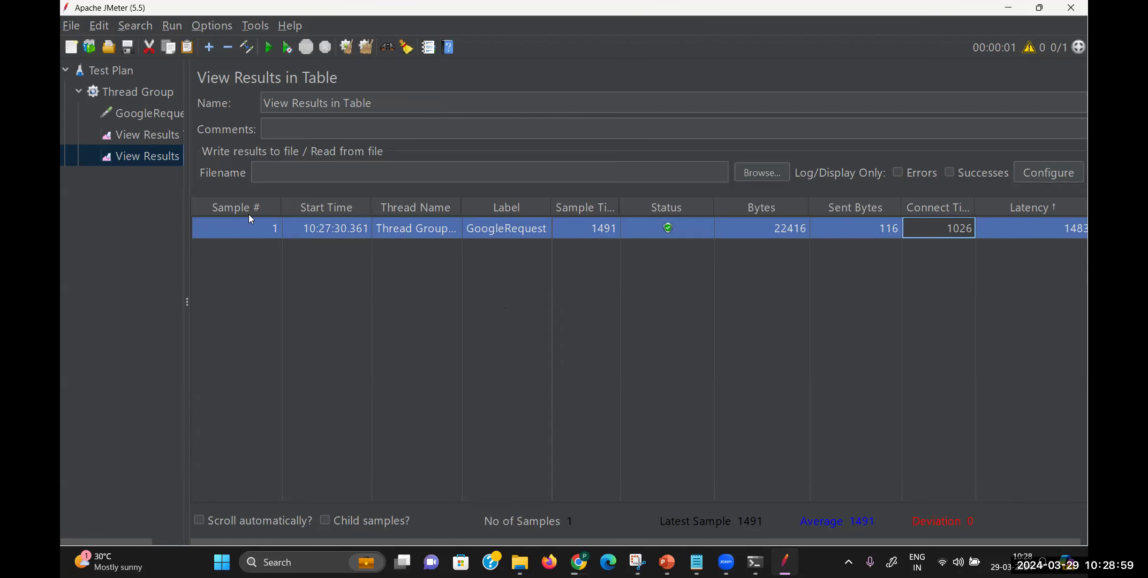
Step: Inspect GoogleRequest's sampler result in View Results Tree, checking the load time, response code and response message
{"action": "left_click", "coordinate": [141, 139]}
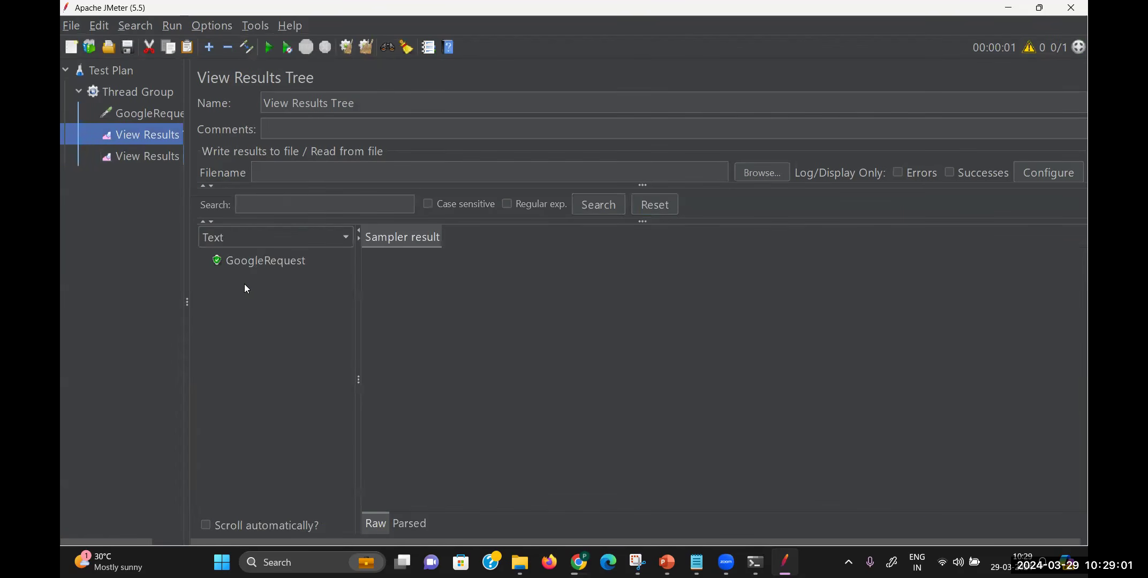
{"action": "left_click", "coordinate": [268, 271]}
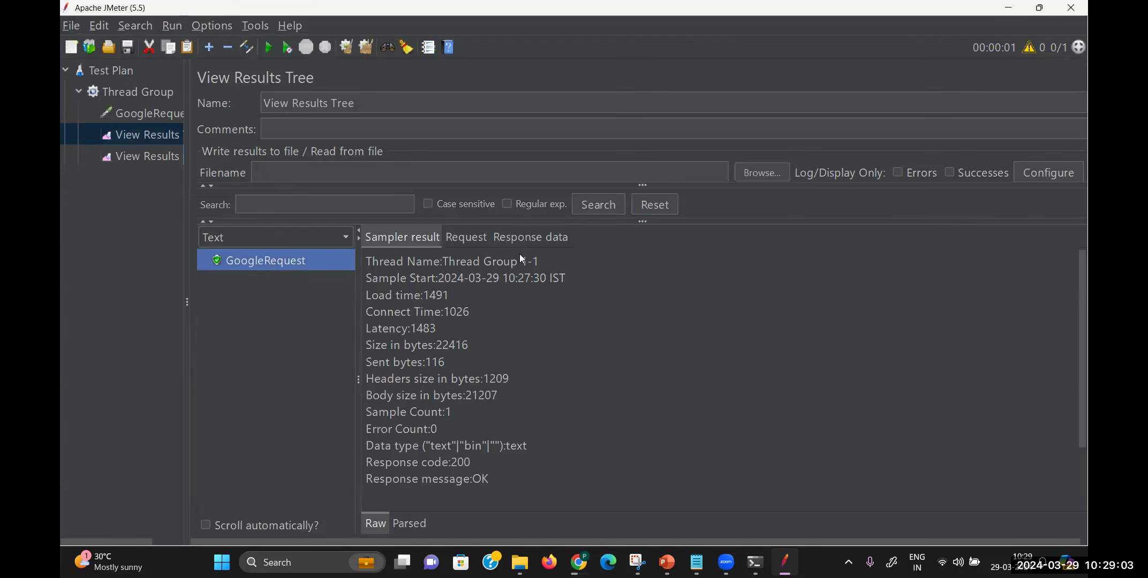
{"action": "left_click", "coordinate": [446, 298]}
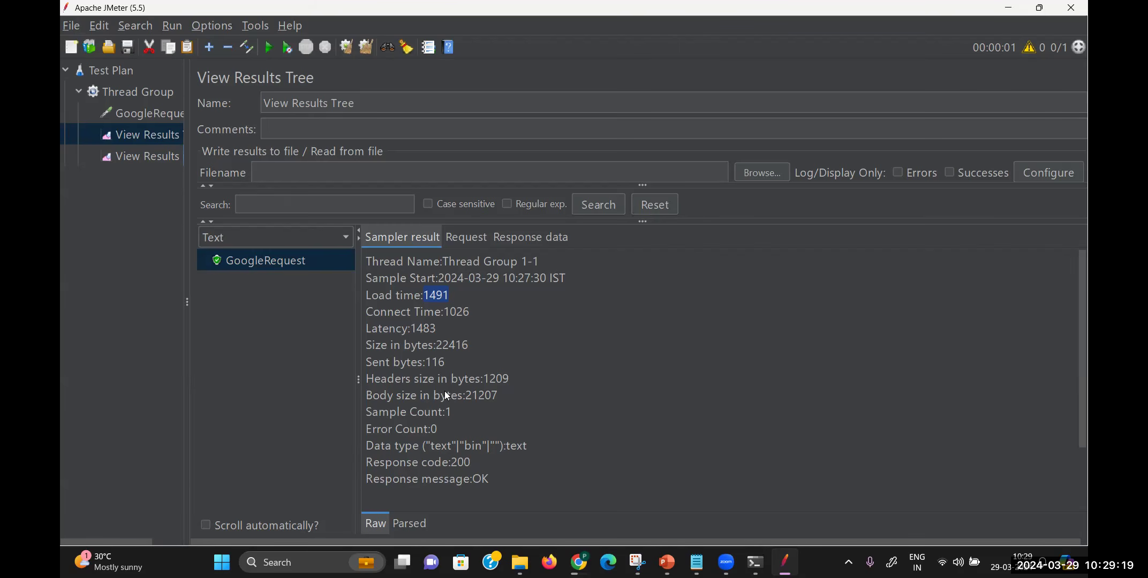
{"action": "left_click_drag", "start_coordinate": [484, 462], "coordinate": [437, 461]}
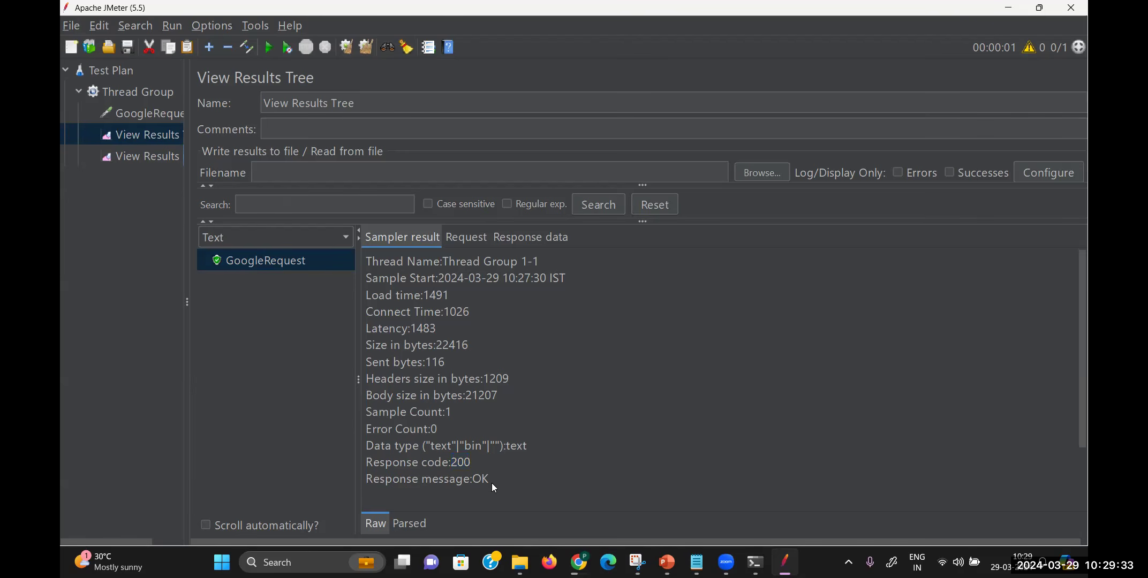
{"action": "left_click_drag", "start_coordinate": [491, 483], "coordinate": [466, 483]}
Step: View GoogleRequest's request and response data, rendering the response body as HTML
{"action": "left_click", "coordinate": [466, 237]}
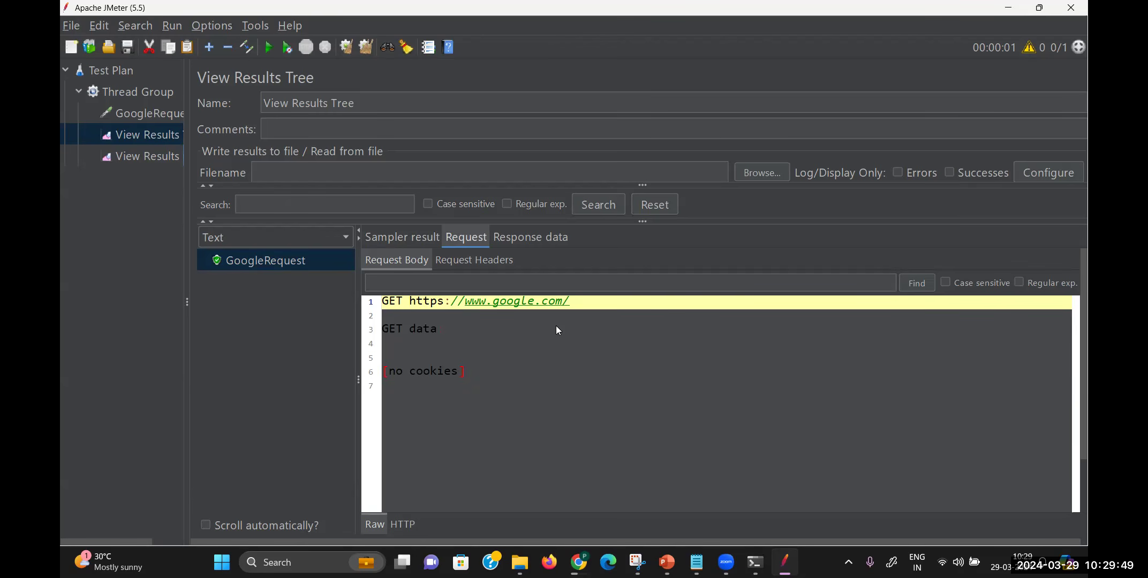
{"action": "left_click", "coordinate": [523, 241]}
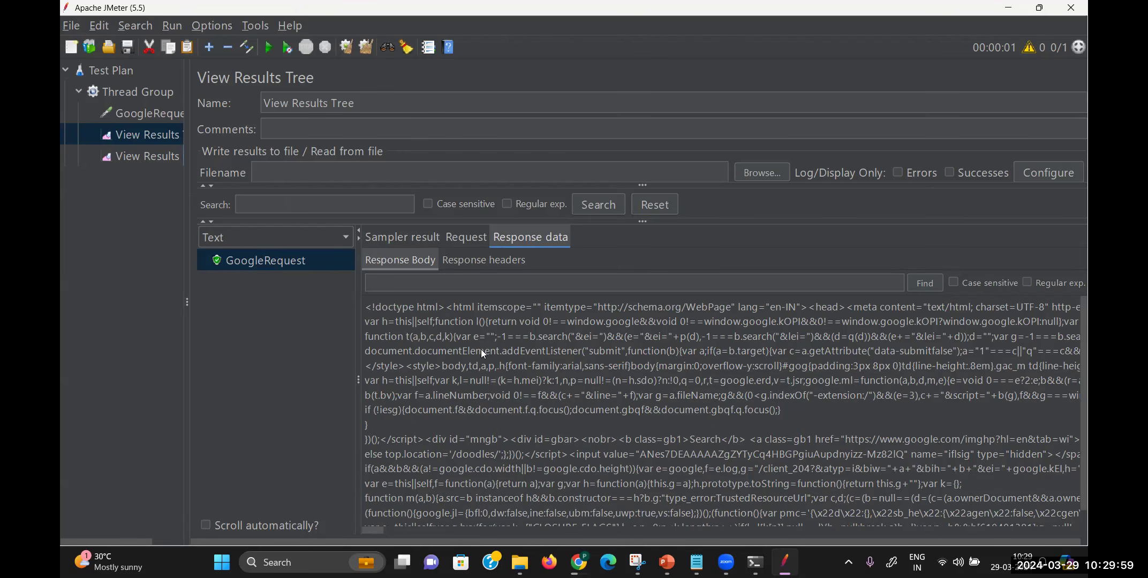
{"action": "left_click", "coordinate": [341, 238]}
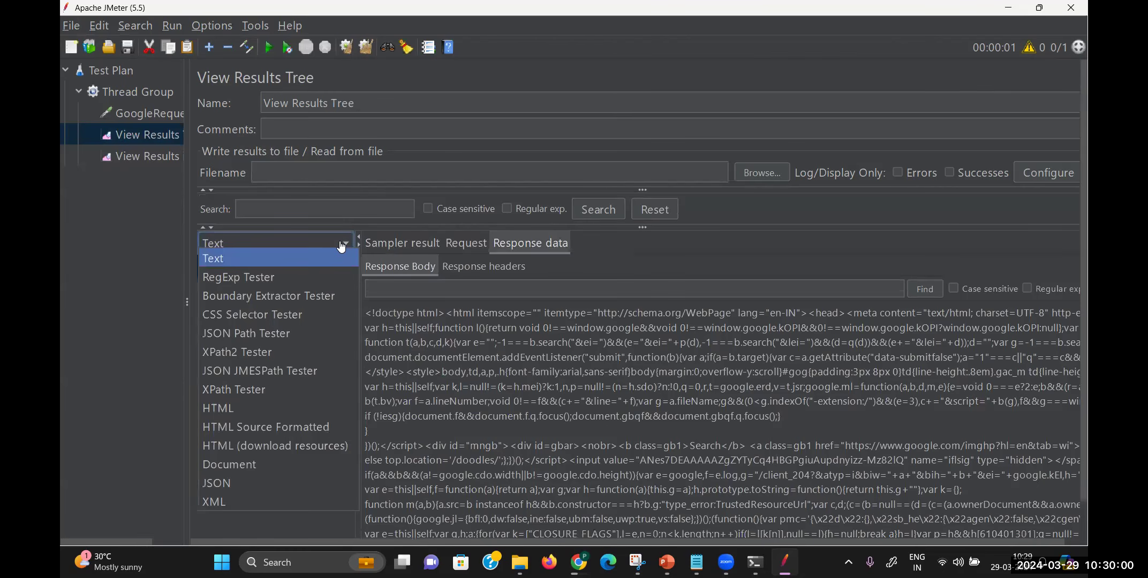
{"action": "left_click", "coordinate": [229, 414]}
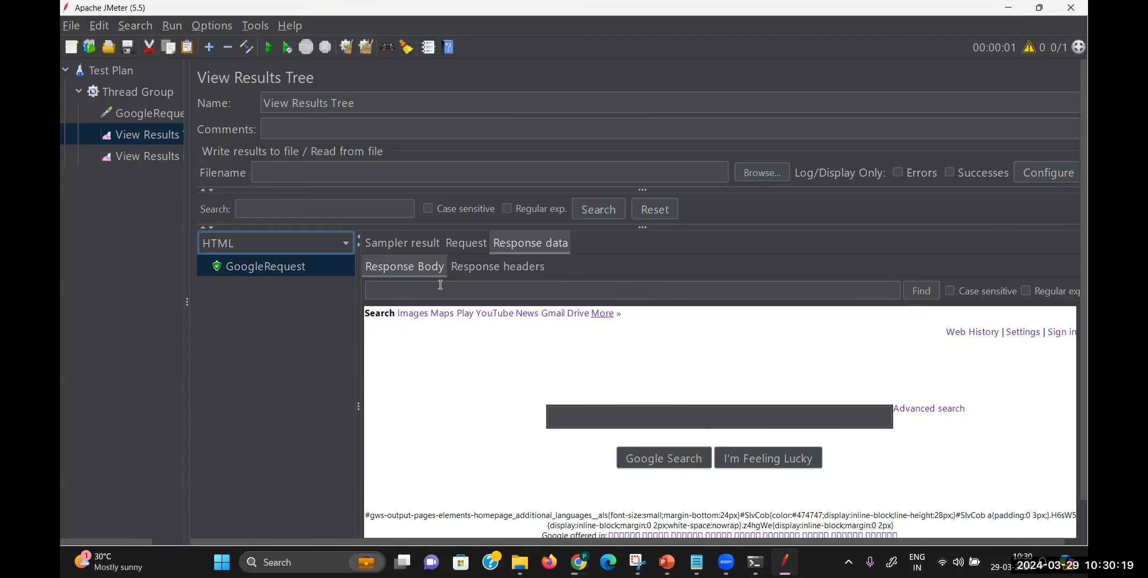
Step: Look at GoogleRequest's response headers and read through its full sampler result details
{"action": "left_click", "coordinate": [490, 274]}
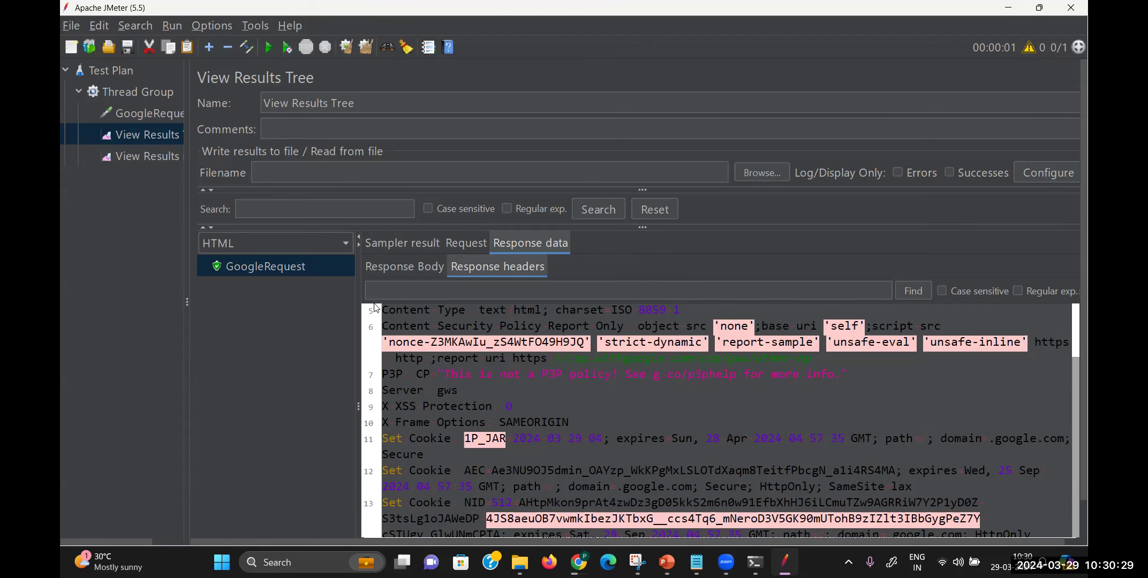
{"action": "left_click", "coordinate": [408, 247]}
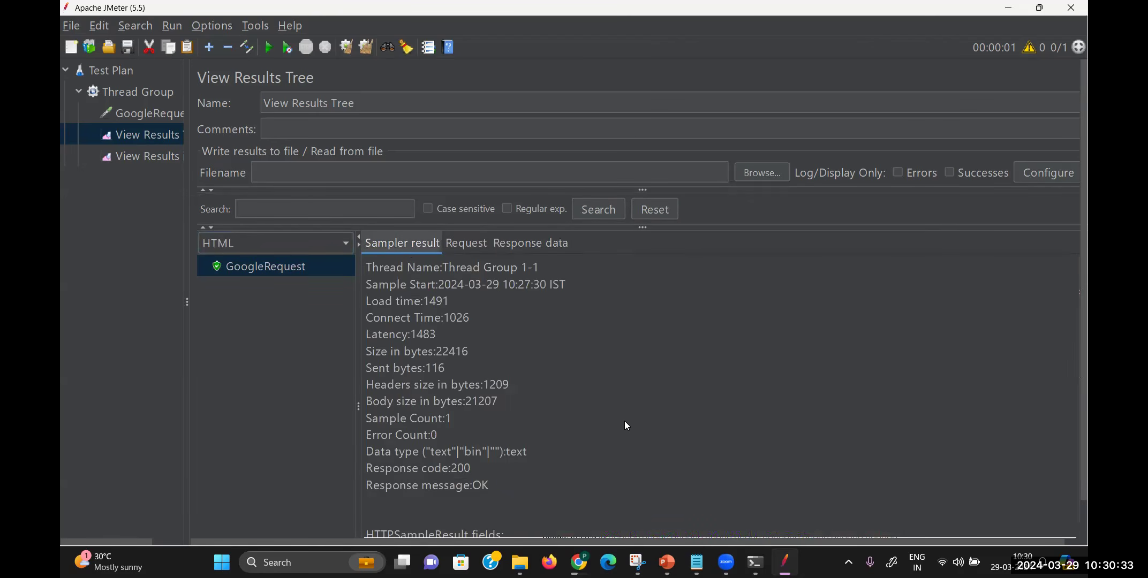
{"action": "left_click_drag", "start_coordinate": [1087, 440], "coordinate": [1087, 521]}
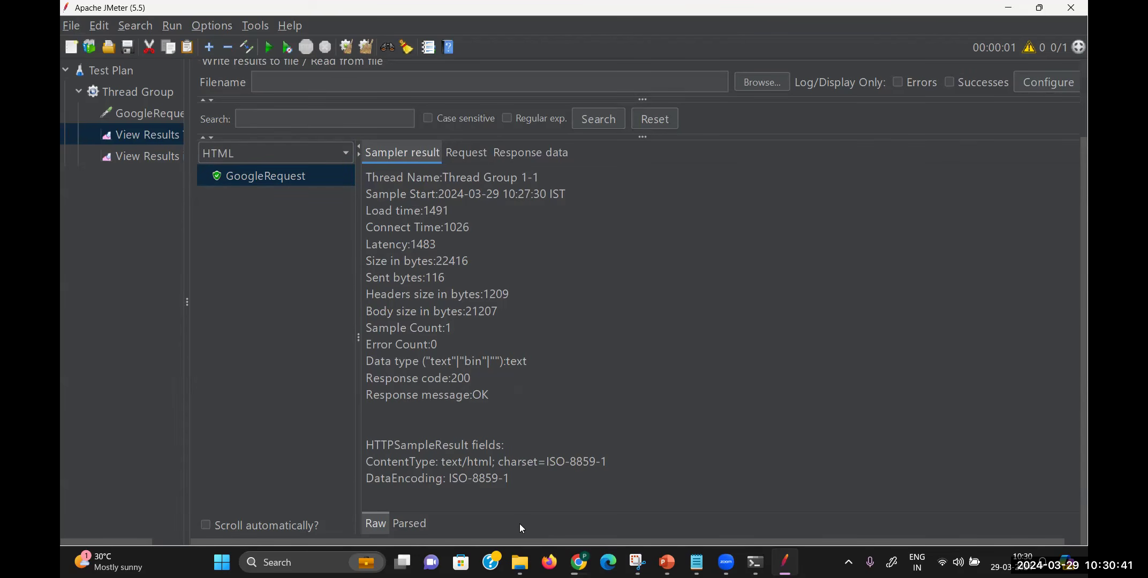
{"action": "left_click_drag", "start_coordinate": [498, 403], "coordinate": [359, 175]}
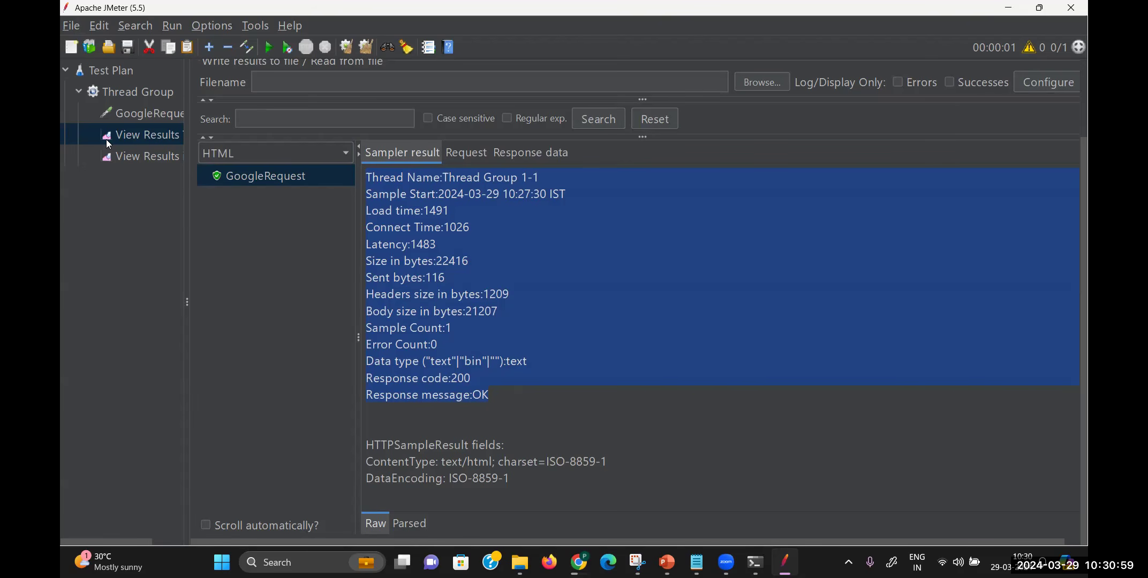
Step: Set the Thread Group's number of threads (users) to 5
{"action": "left_click", "coordinate": [143, 114]}
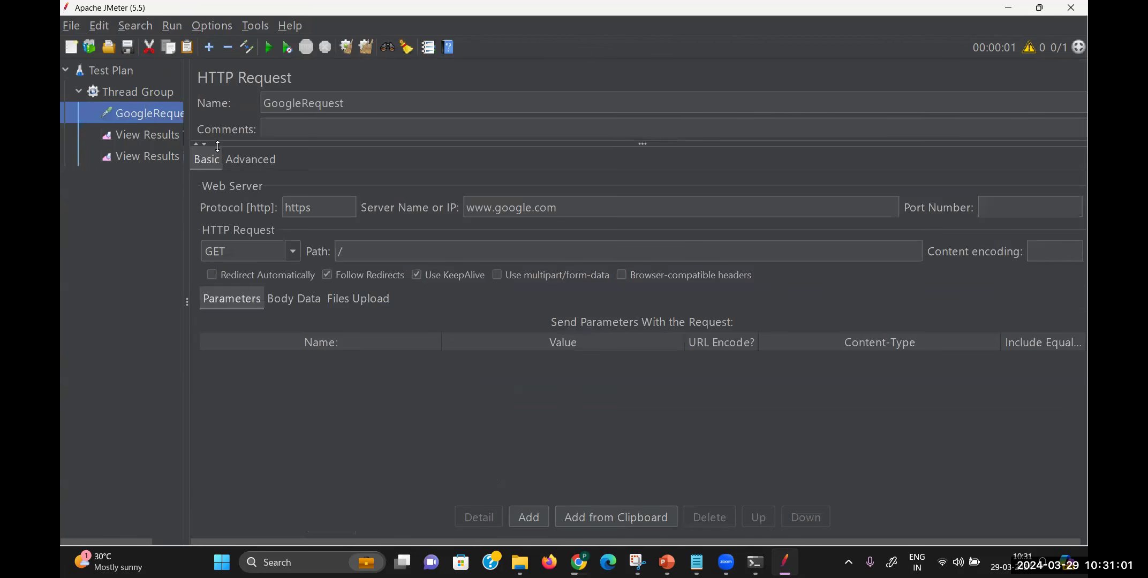
{"action": "left_click", "coordinate": [131, 91]}
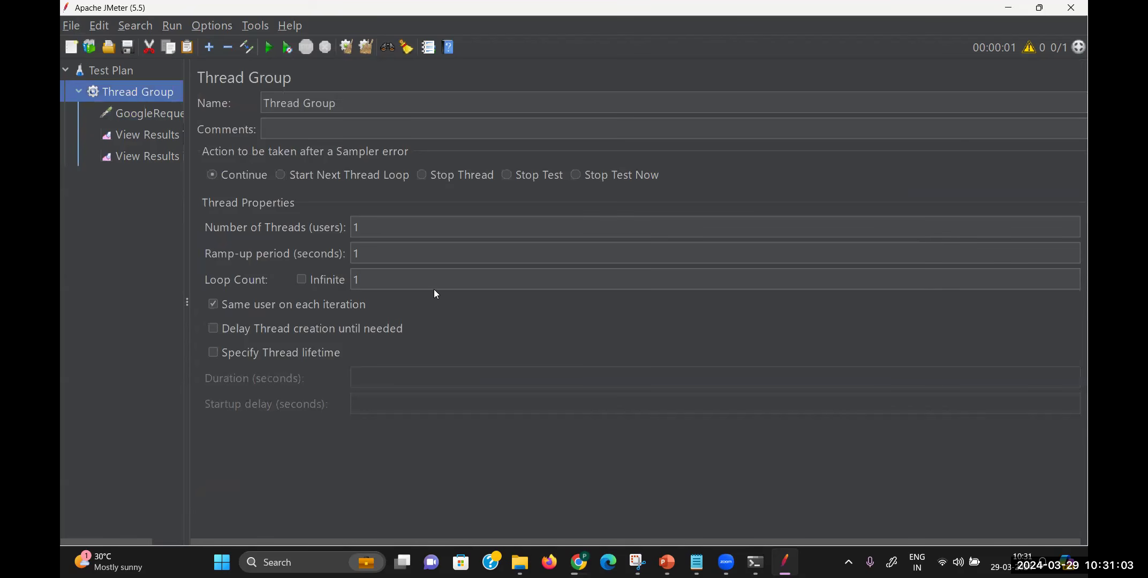
{"action": "left_click", "coordinate": [370, 228]}
{"action": "key", "text": "BackSpace"}
{"action": "type", "text": "5"}
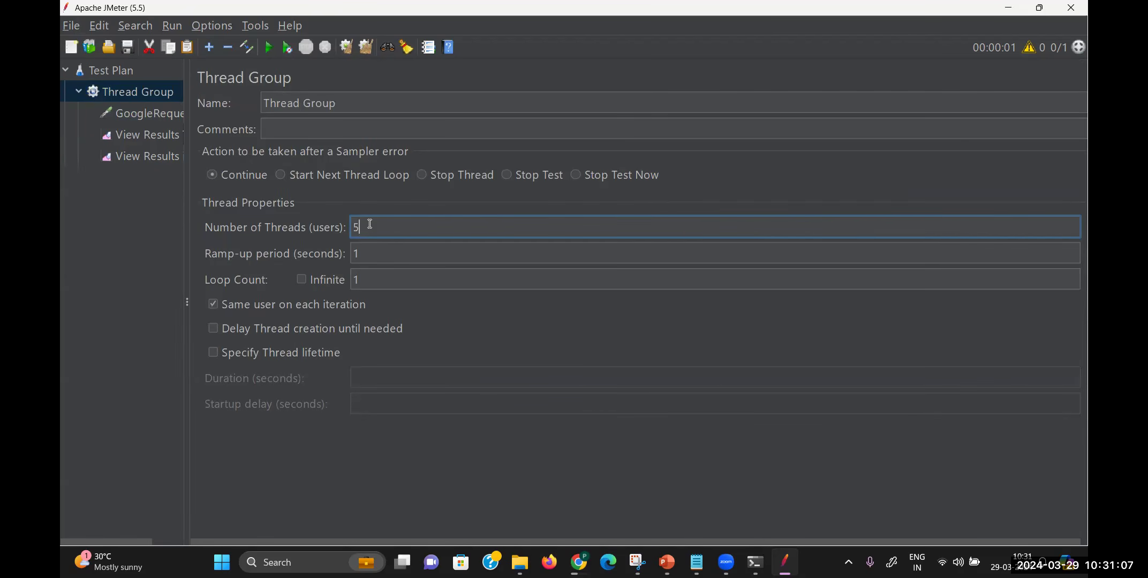
Step: Clear the earlier results from View Results in Table and start the test run
{"action": "left_click", "coordinate": [164, 158]}
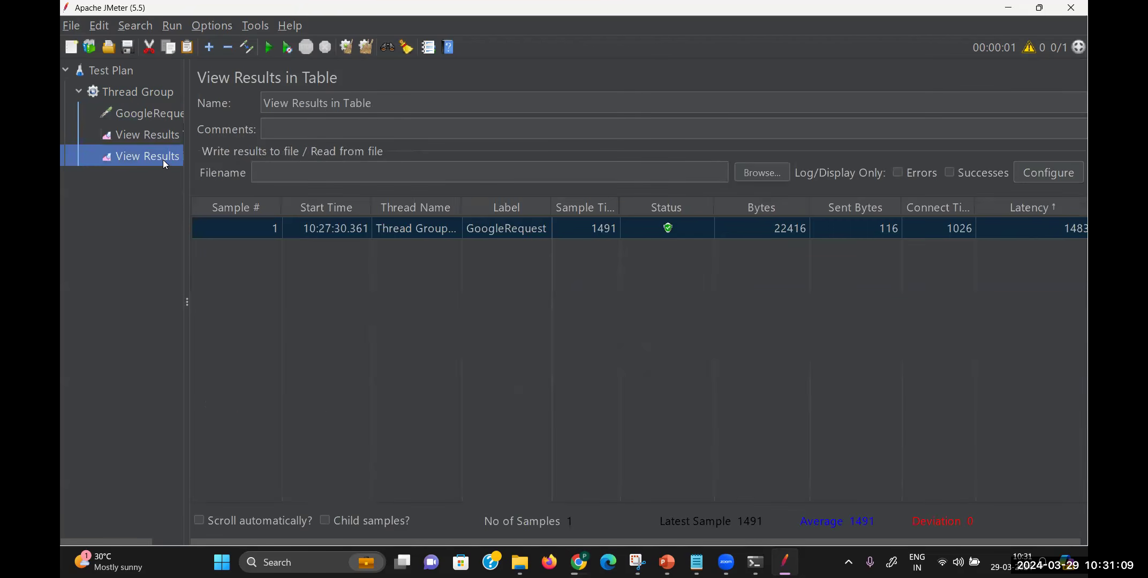
{"action": "left_click", "coordinate": [368, 49]}
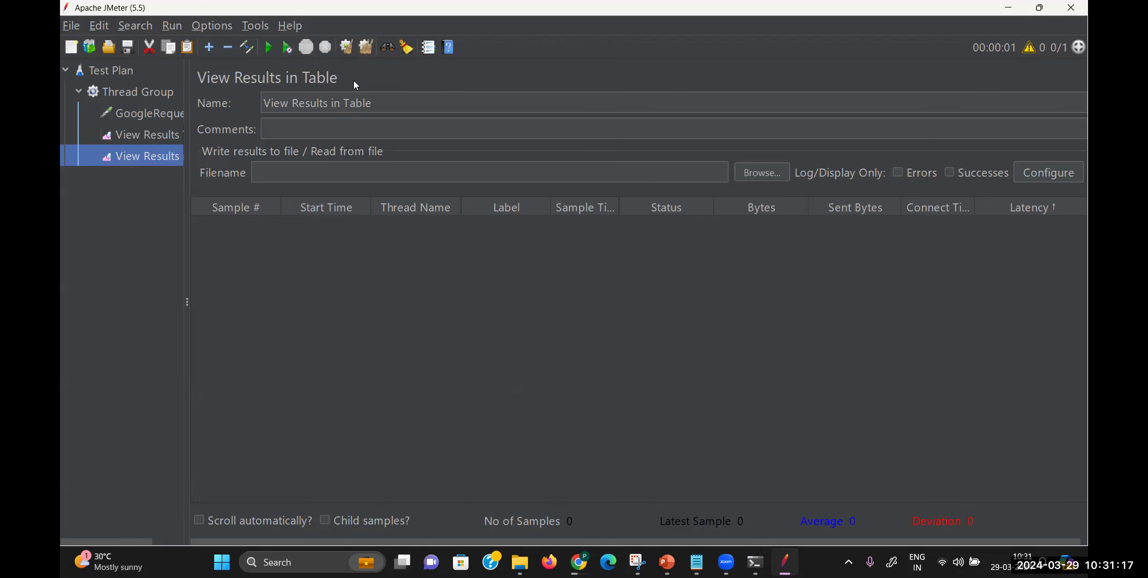
{"action": "left_click", "coordinate": [268, 47]}
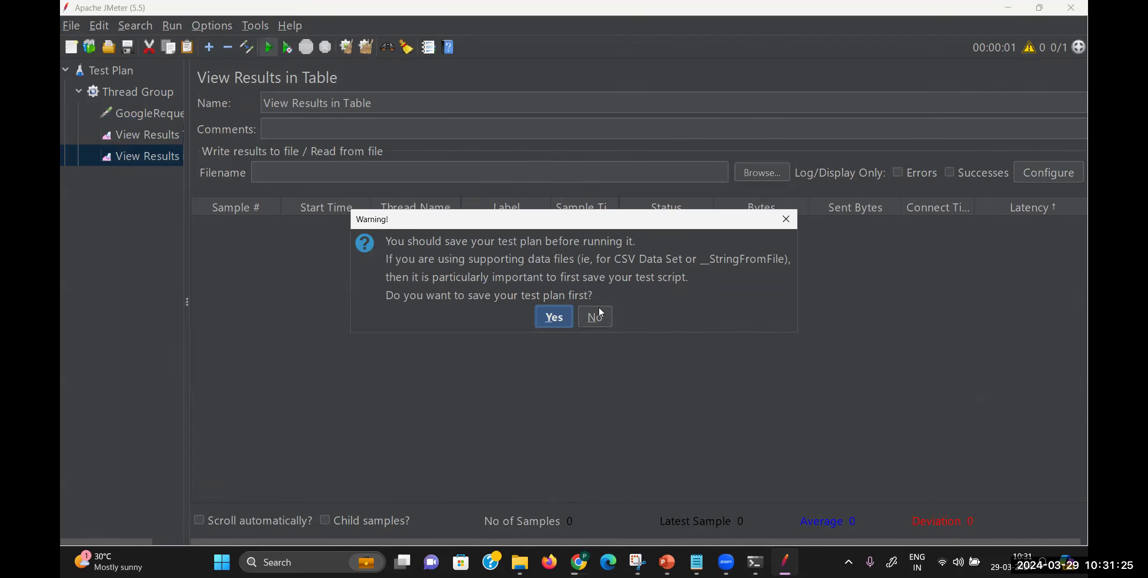
Step: Save the test plan as AutomationMarch24 in the Desktop's JameterResult folder and let the test run
{"action": "left_click", "coordinate": [556, 320]}
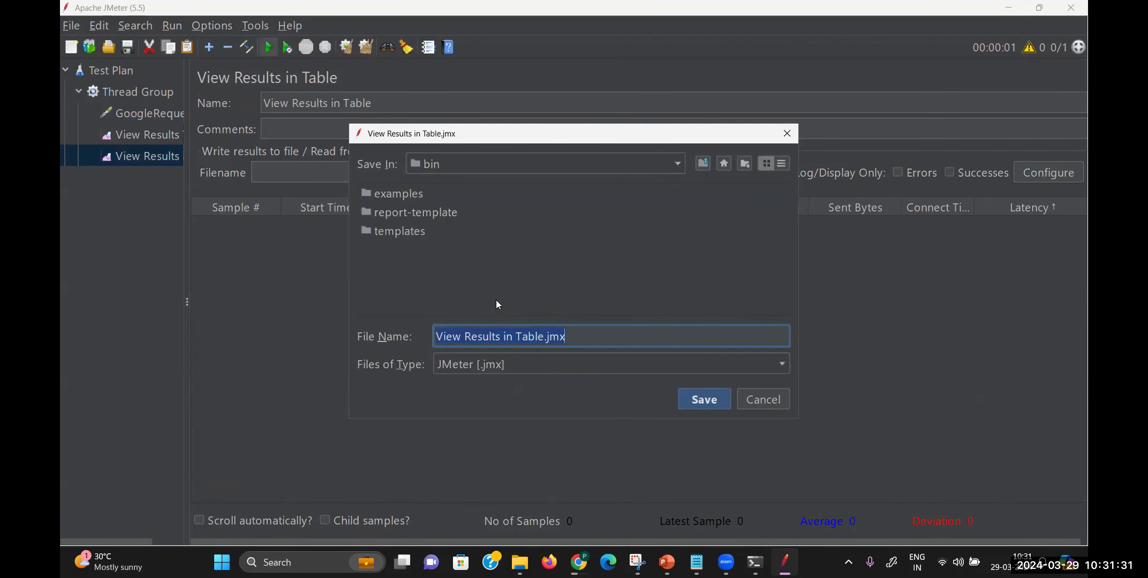
{"action": "left_click", "coordinate": [708, 166]}
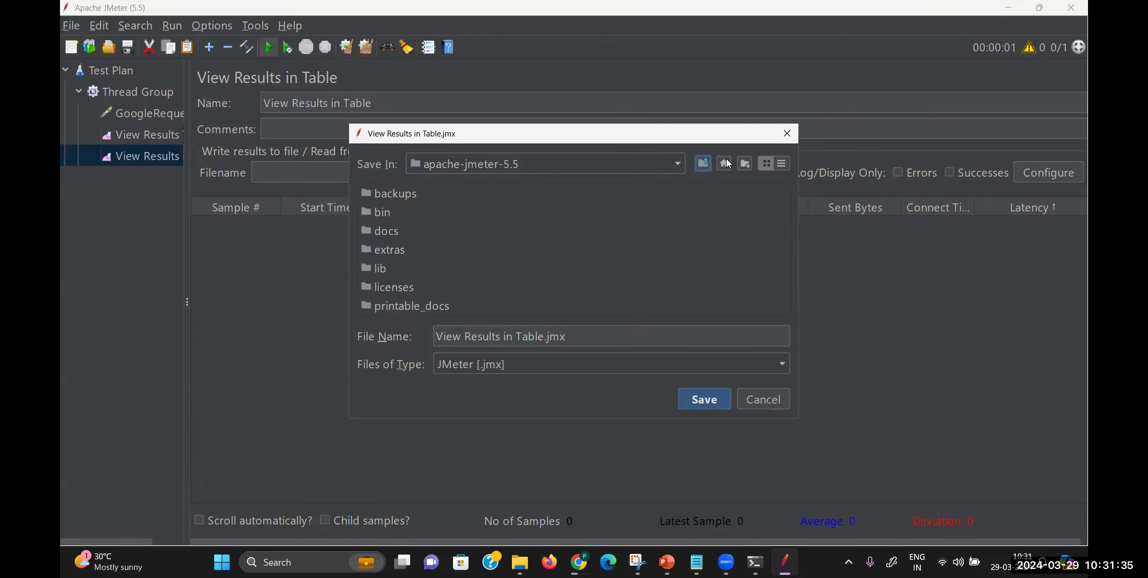
{"action": "left_click", "coordinate": [726, 163]}
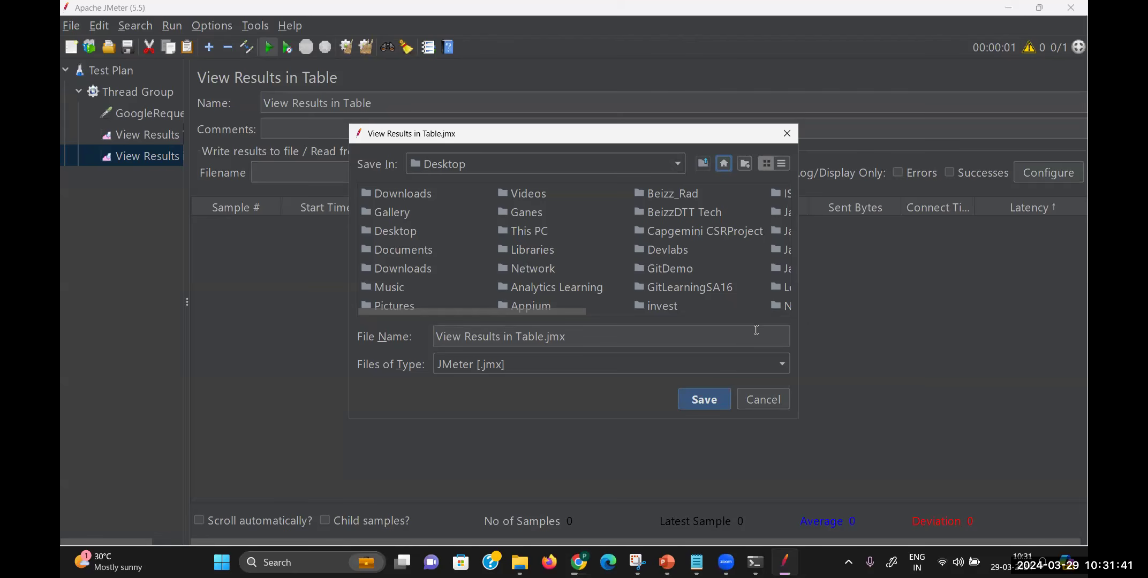
{"action": "left_click_drag", "start_coordinate": [563, 310], "coordinate": [641, 310]}
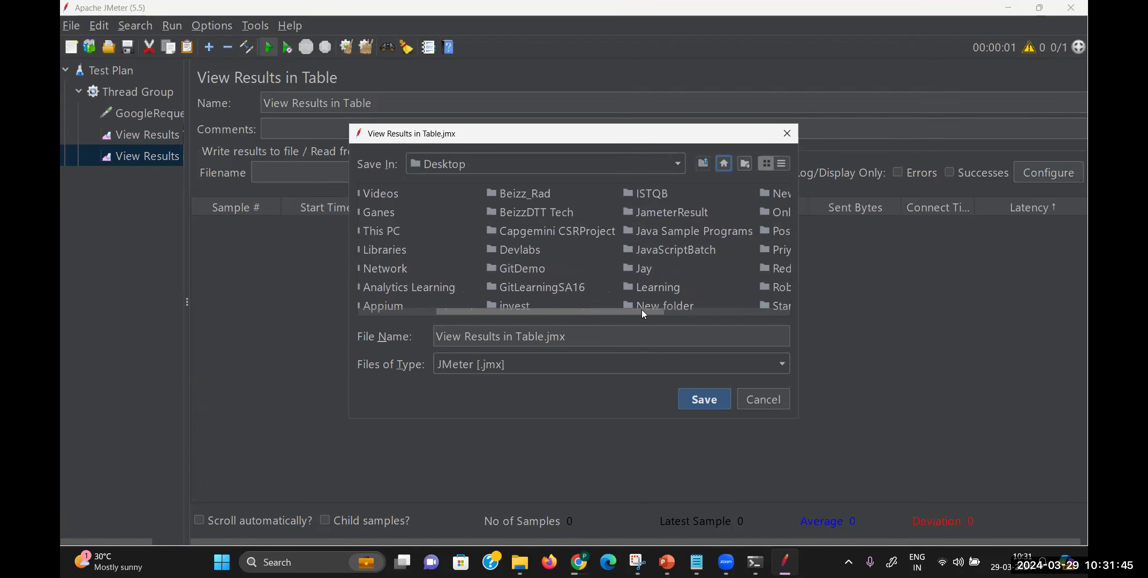
{"action": "double_click", "coordinate": [679, 211]}
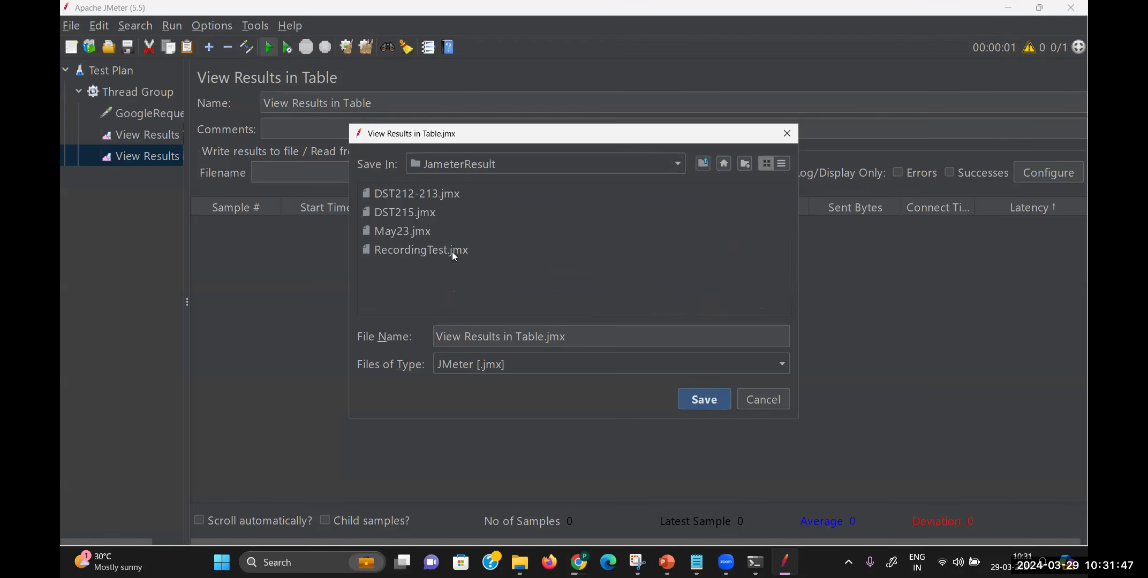
{"action": "left_click", "coordinate": [588, 337]}
{"action": "left_click_drag", "start_coordinate": [589, 337], "coordinate": [429, 337]}
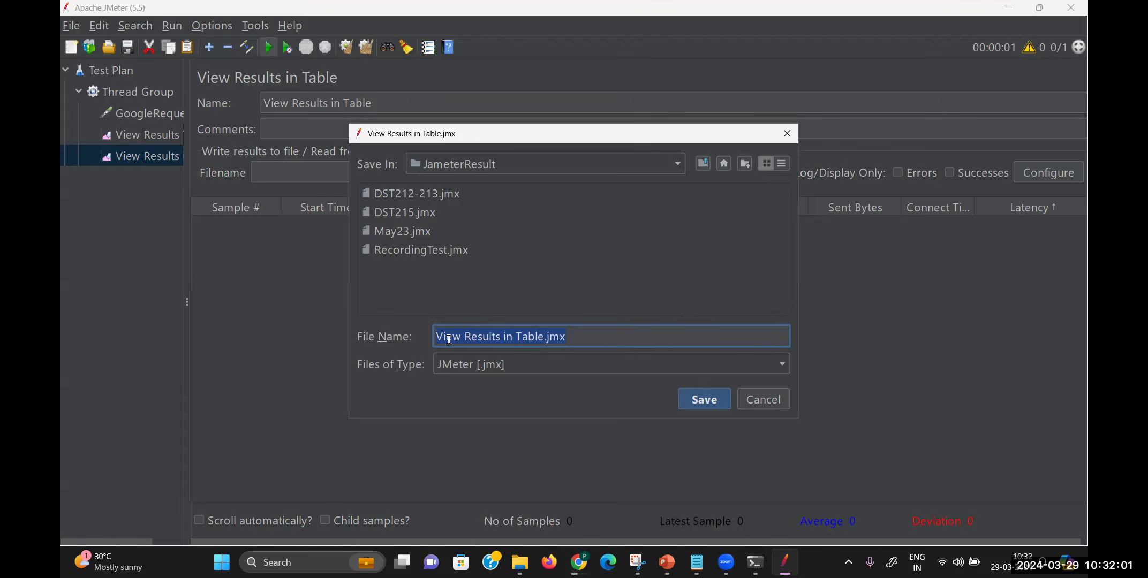
{"action": "type", "text": "Aut"}
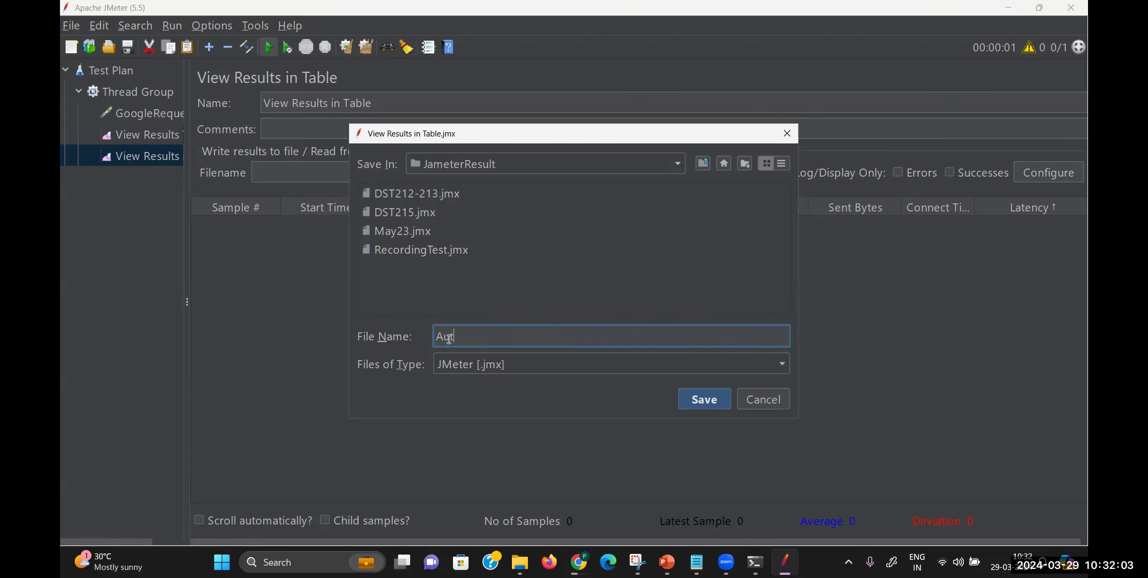
{"action": "type", "text": "omation"}
{"action": "type", "text": "March24"}
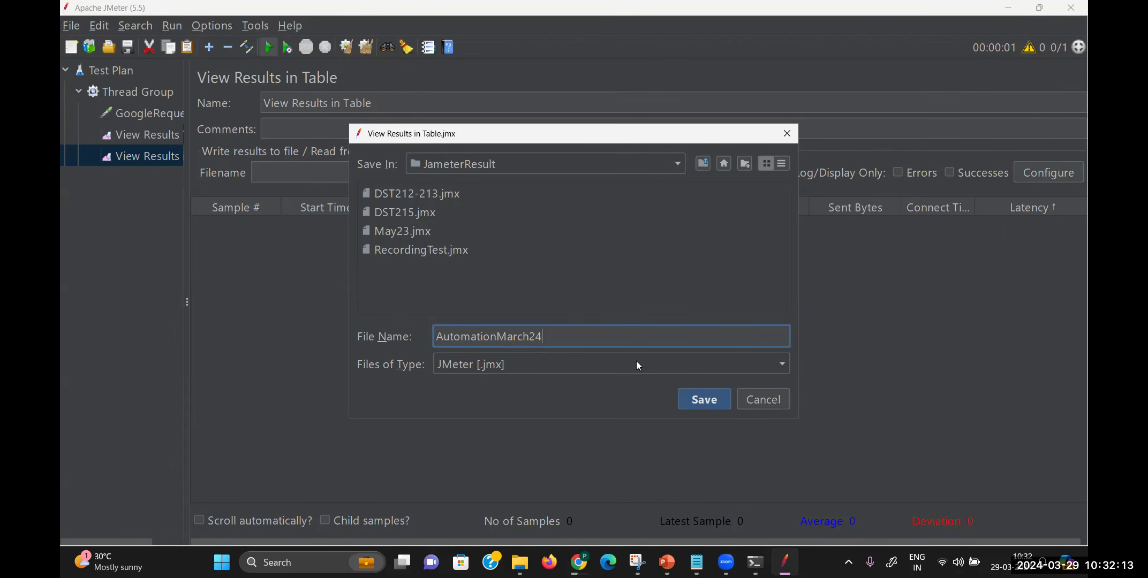
{"action": "left_click", "coordinate": [699, 402]}
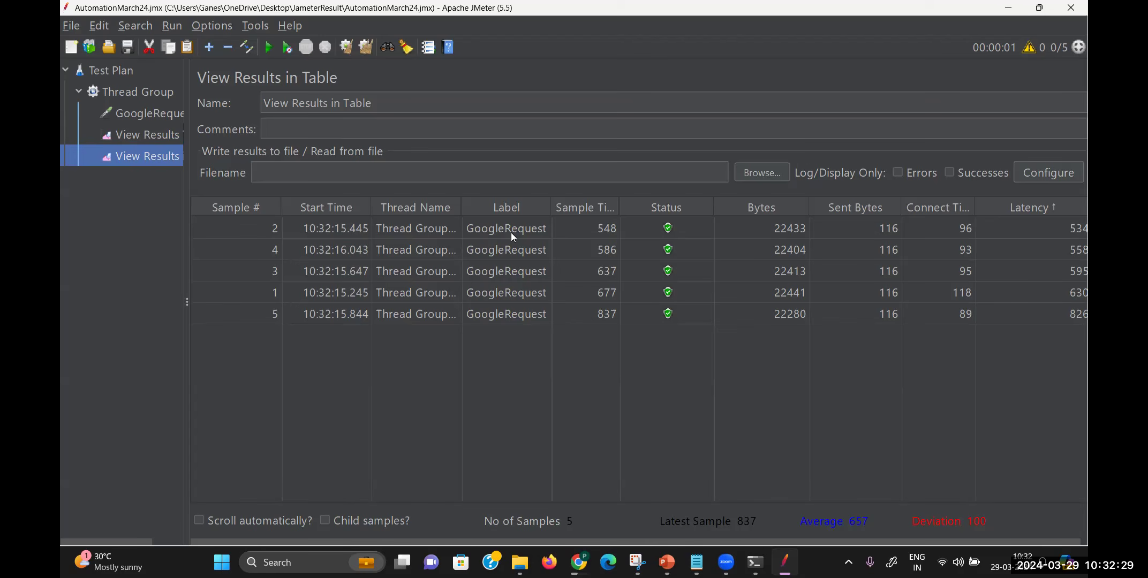
Step: Widen the Thread Name column in View Results in Table and sort the samples by thread name in ascending order
{"action": "left_click_drag", "start_coordinate": [459, 203], "coordinate": [539, 202]}
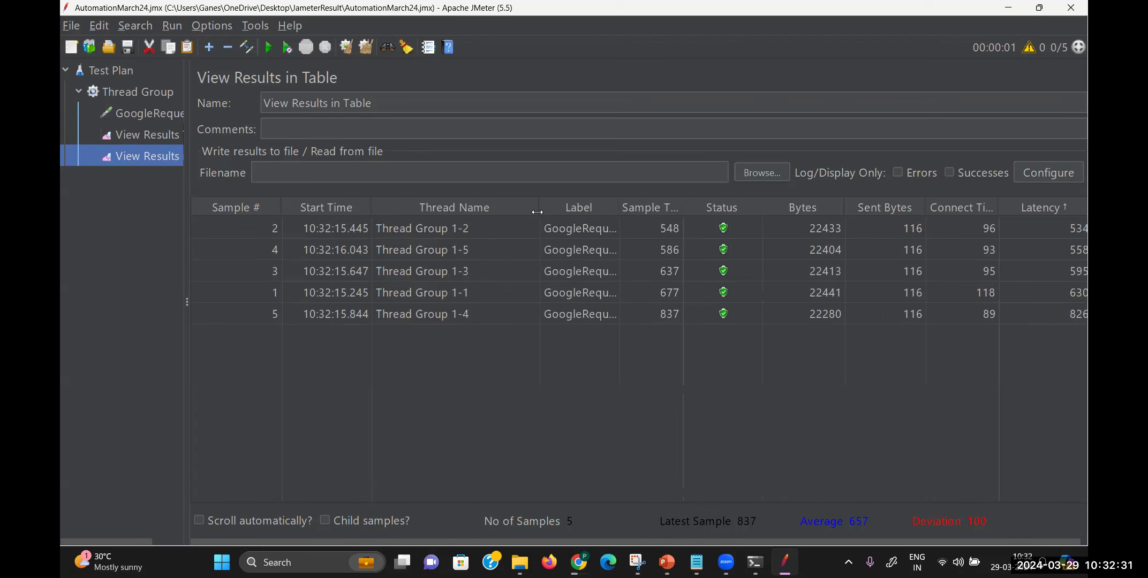
{"action": "left_click", "coordinate": [412, 297]}
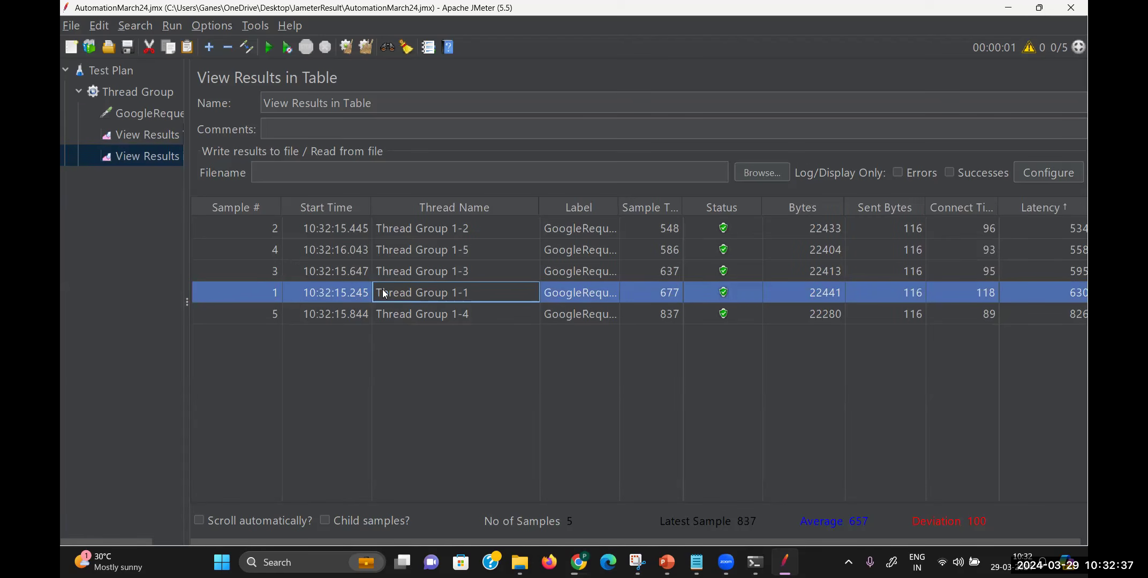
{"action": "left_click", "coordinate": [497, 209]}
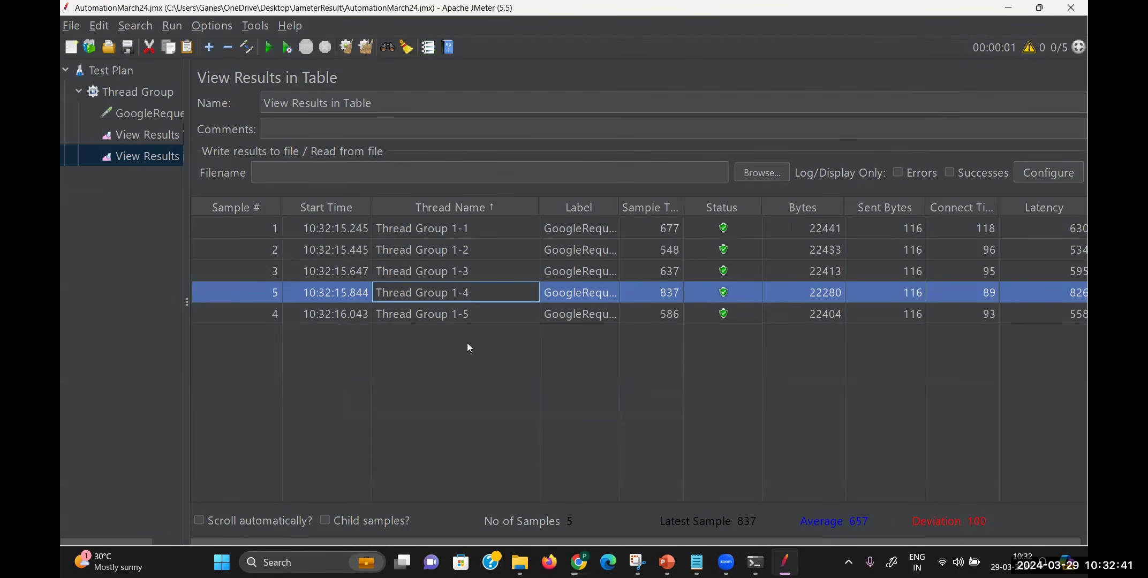
Step: Go through the five thread samples one by one in the results table, checking each user's status and byte values
{"action": "left_click", "coordinate": [457, 230]}
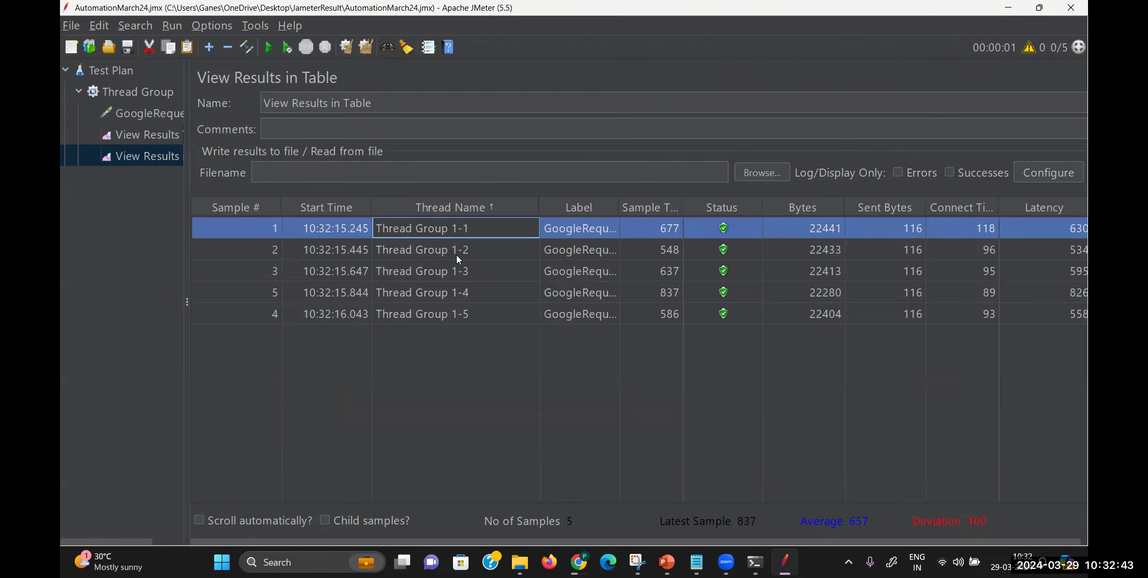
{"action": "left_click", "coordinate": [458, 256]}
{"action": "left_click", "coordinate": [457, 274]}
{"action": "left_click", "coordinate": [454, 295]}
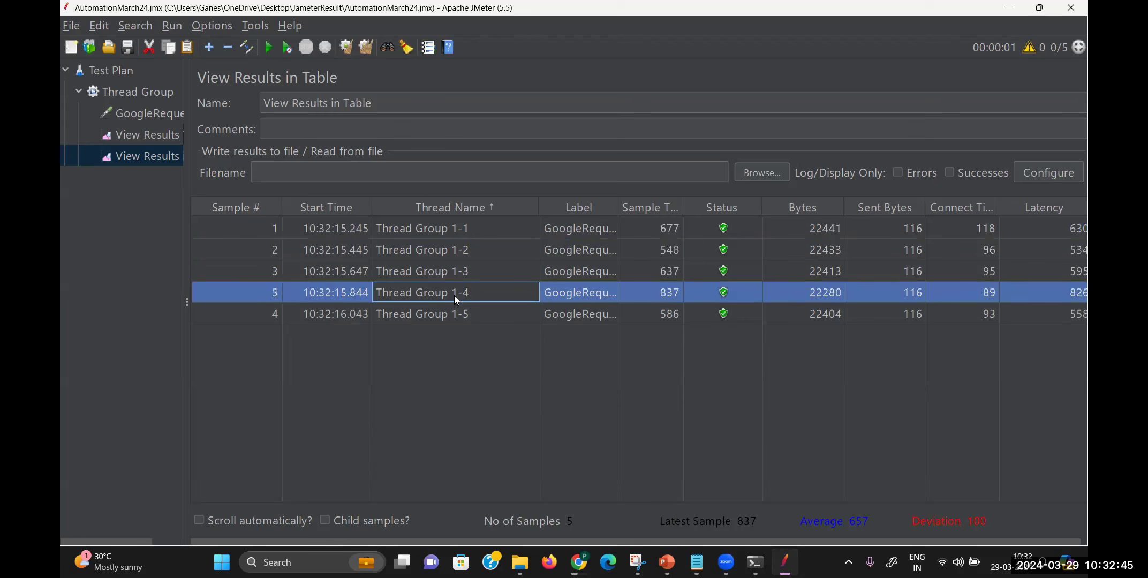
{"action": "left_click", "coordinate": [456, 316]}
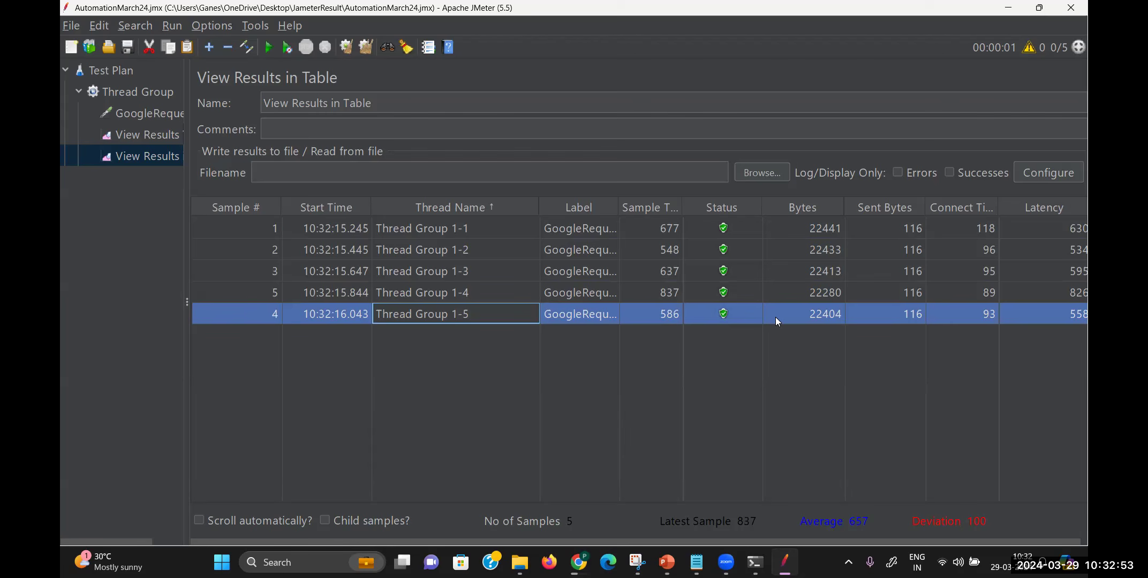
Step: Inspect the first GoogleRequest's sampler result in View Results Tree, from load time down to response message
{"action": "left_click", "coordinate": [134, 118]}
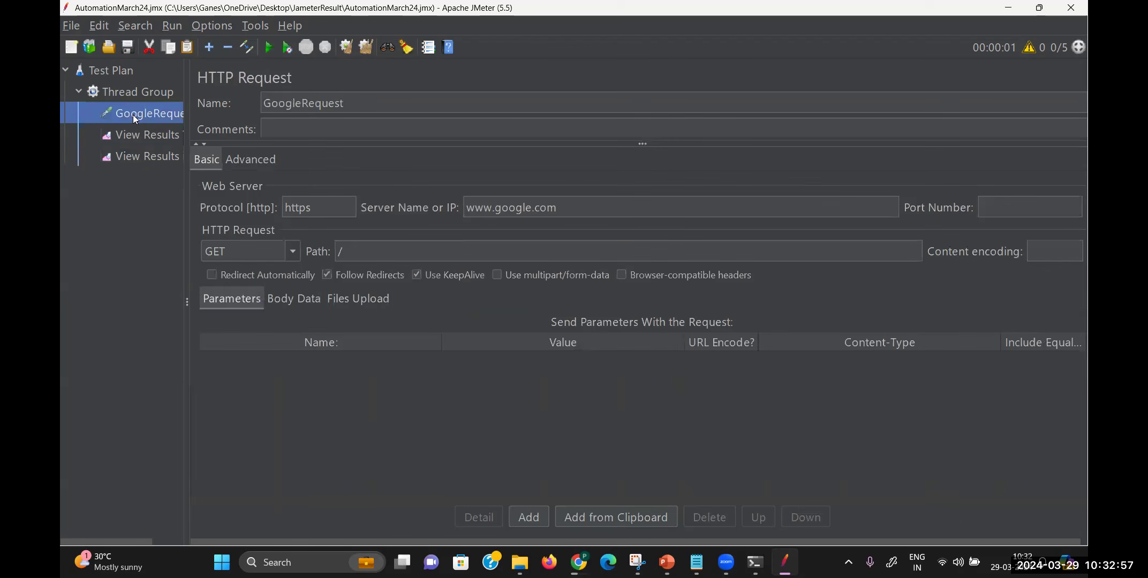
{"action": "left_click", "coordinate": [137, 138]}
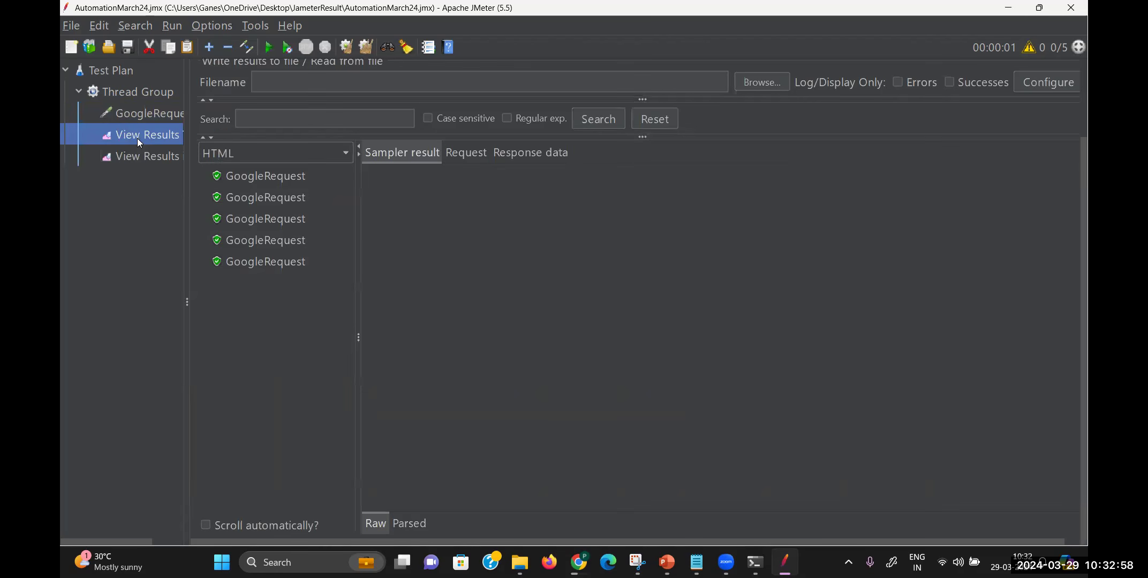
{"action": "left_click", "coordinate": [282, 177]}
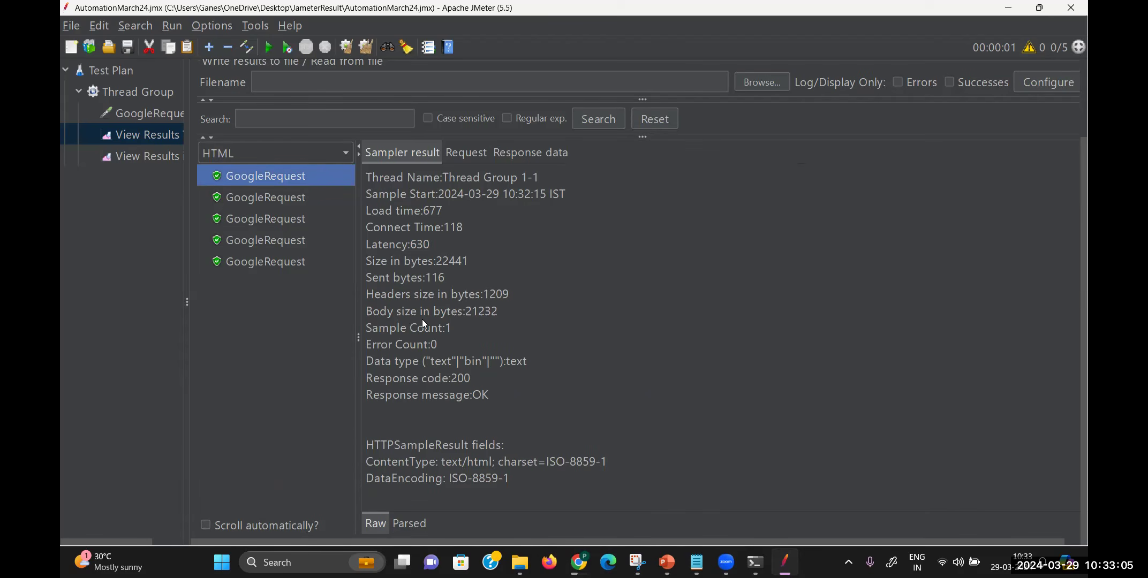
{"action": "left_click_drag", "start_coordinate": [503, 403], "coordinate": [361, 206]}
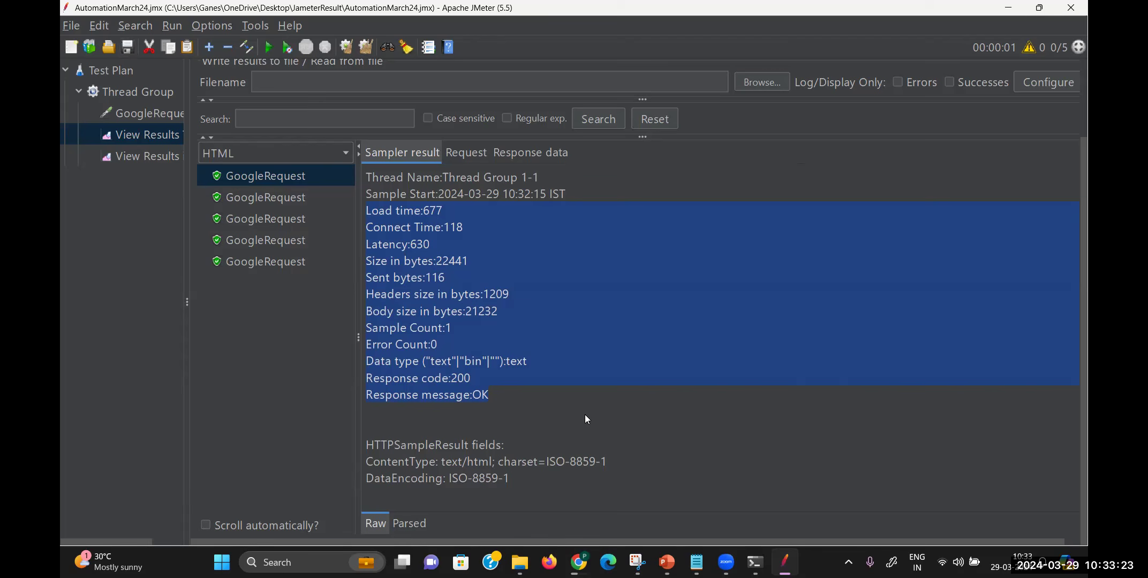
Step: Switch to the JMeter notes in Notepad, maximize the window and look through the ramp-up period section
{"action": "left_click", "coordinate": [696, 562]}
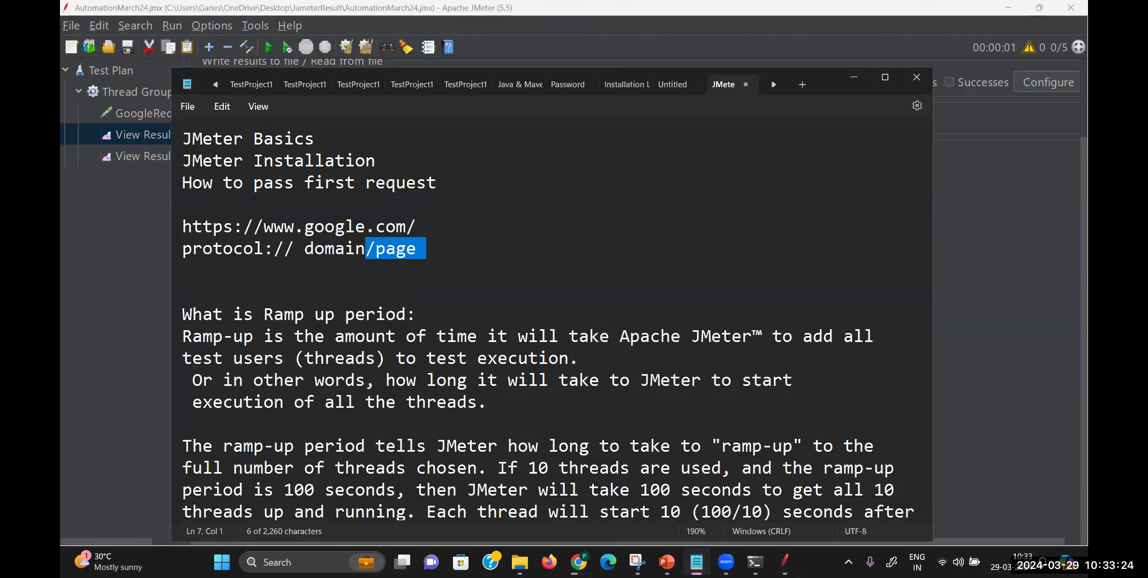
{"action": "left_click", "coordinate": [627, 275]}
{"action": "key", "text": "Down"}
{"action": "key", "text": "Down"}
{"action": "key", "text": "Down"}
{"action": "key", "text": "Down"}
{"action": "key", "text": "Down"}
{"action": "key", "text": "Down"}
{"action": "key", "text": "Down"}
{"action": "key", "text": "Down"}
{"action": "key", "text": "Down"}
{"action": "key", "text": "Down"}
{"action": "key", "text": "Down"}
{"action": "key", "text": "Down"}
{"action": "key", "text": "Down"}
{"action": "key", "text": "Down"}
{"action": "key", "text": "Down"}
{"action": "key", "text": "Down"}
{"action": "key", "text": "Down"}
{"action": "key", "text": "Down"}
{"action": "key", "text": "Down"}
{"action": "key", "text": "Down"}
{"action": "key", "text": "Down"}
{"action": "key", "text": "Down"}
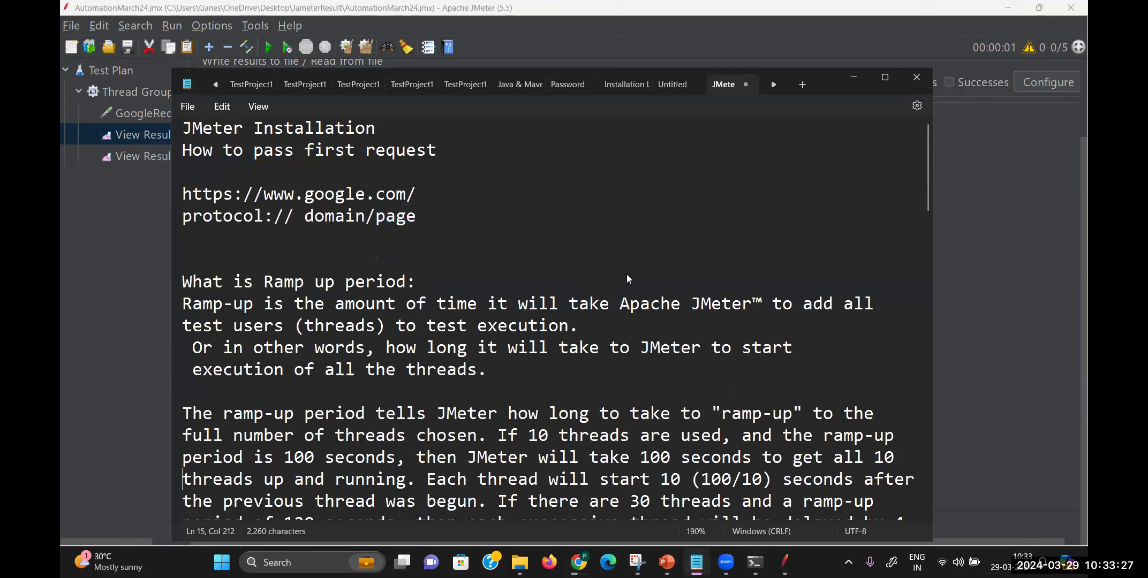
{"action": "key", "text": "Down"}
{"action": "key", "text": "Down"}
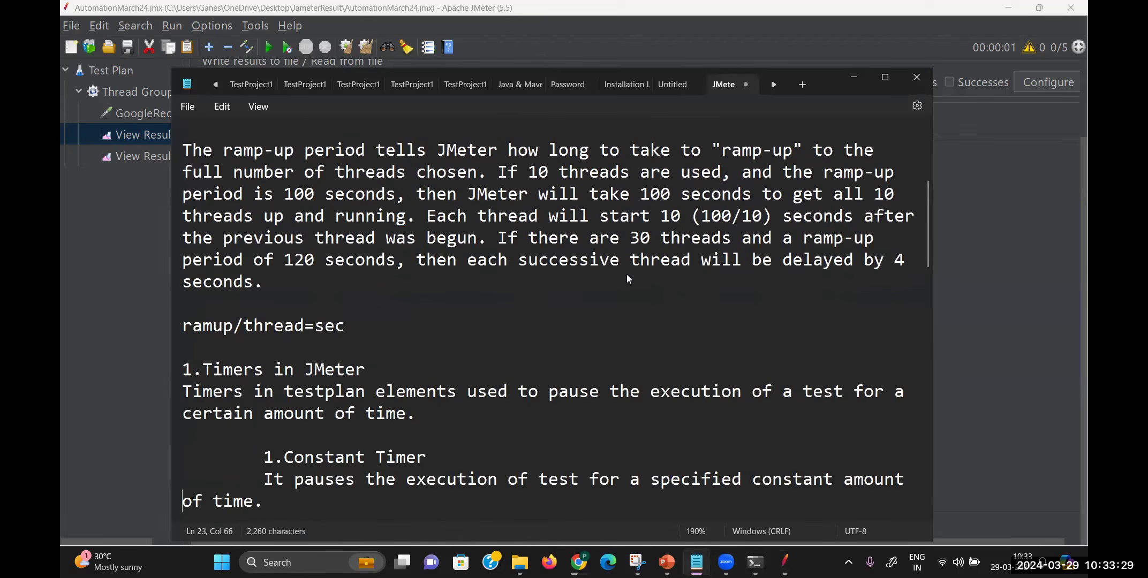
{"action": "left_click", "coordinate": [886, 78]}
{"action": "key", "text": "Up"}
{"action": "key", "text": "Up"}
{"action": "key", "text": "Up"}
{"action": "key", "text": "Up"}
{"action": "key", "text": "Up"}
{"action": "key", "text": "Up"}
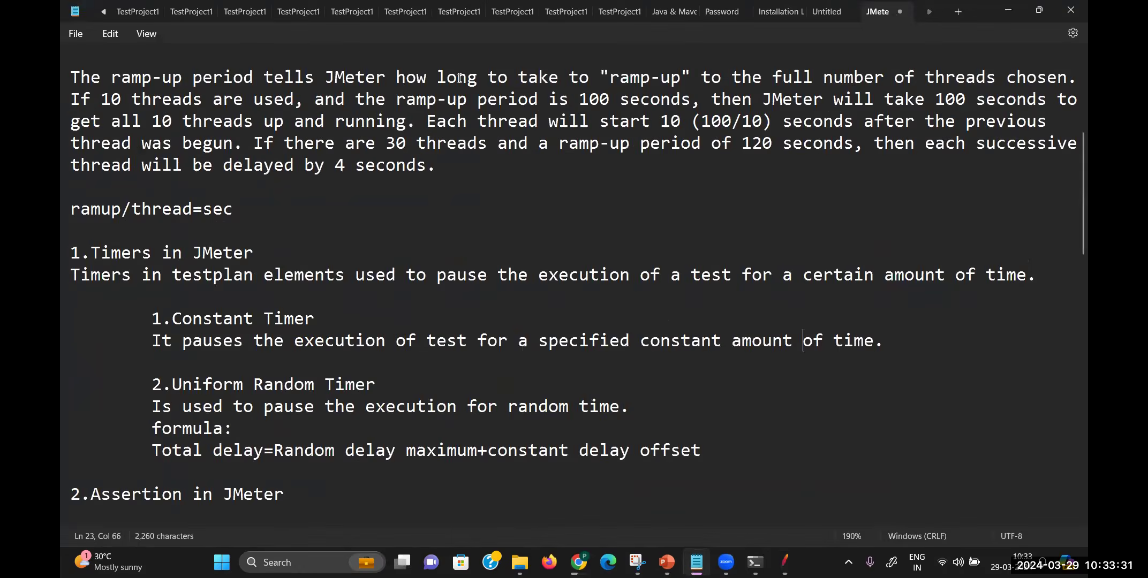
Step: Read the notes on constant and uniform random timers and on response, duration and size assertions
{"action": "key", "text": "Down"}
{"action": "key", "text": "Down"}
{"action": "key", "text": "Down"}
{"action": "key", "text": "Down"}
{"action": "key", "text": "Down"}
{"action": "key", "text": "Down"}
{"action": "key", "text": "Down"}
{"action": "key", "text": "Down"}
{"action": "key", "text": "Down"}
{"action": "key", "text": "Down"}
{"action": "key", "text": "Down"}
{"action": "key", "text": "Down"}
{"action": "key", "text": "Down"}
{"action": "key", "text": "Down"}
{"action": "key", "text": "Down"}
{"action": "key", "text": "Down"}
{"action": "key", "text": "Down"}
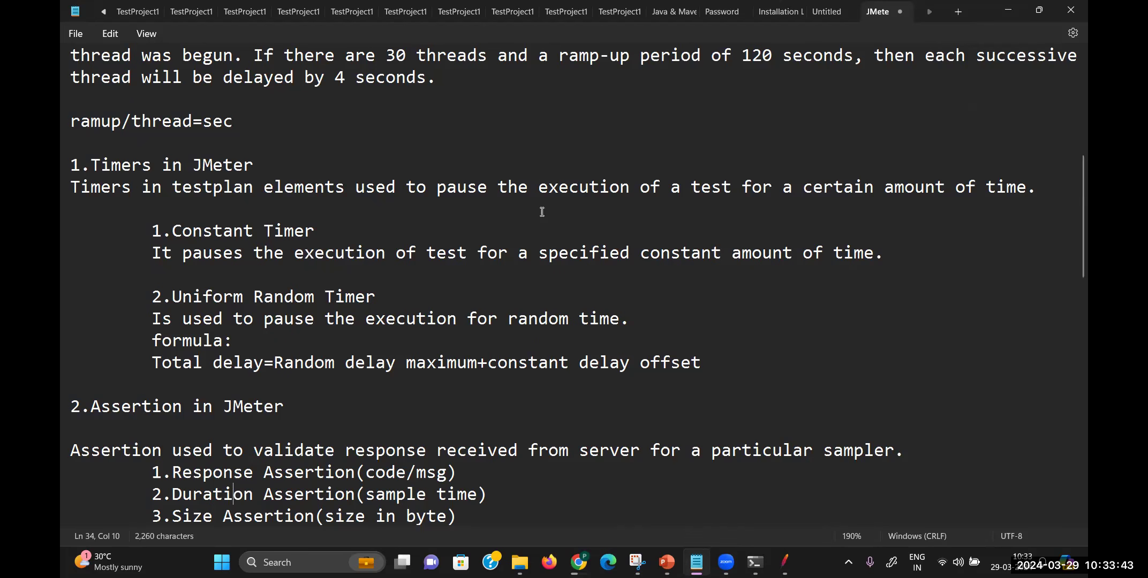
{"action": "scroll", "coordinate": [542, 212], "scroll_direction": "down", "scroll_amount": 3}
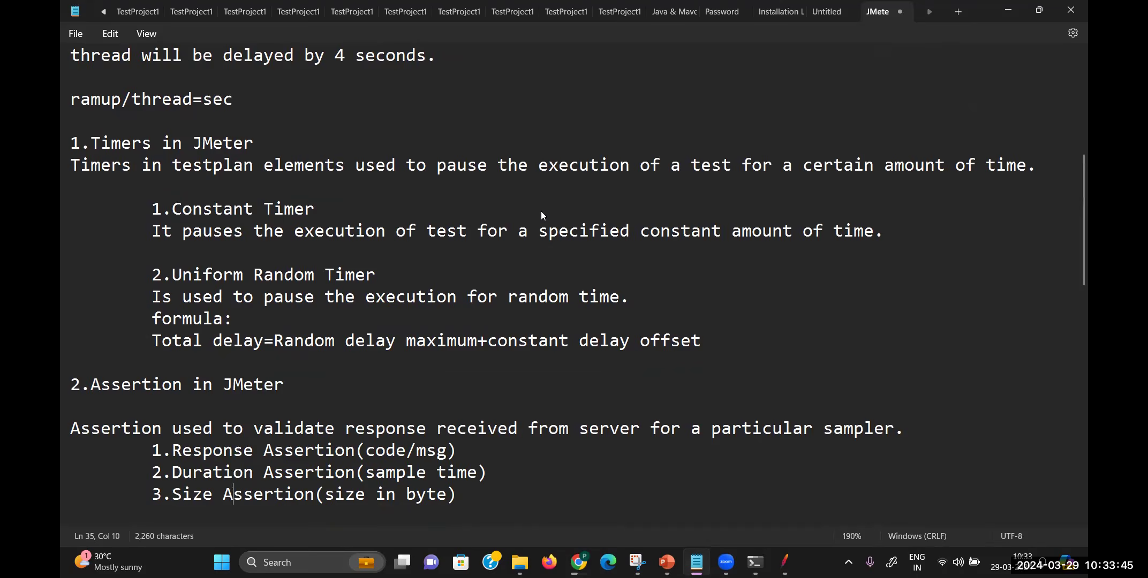
Step: Read the notes on JMeter functions and variables, including their syntax and the list of example functions
{"action": "key", "text": "Down"}
{"action": "key", "text": "Down"}
{"action": "key", "text": "Down"}
{"action": "key", "text": "Down"}
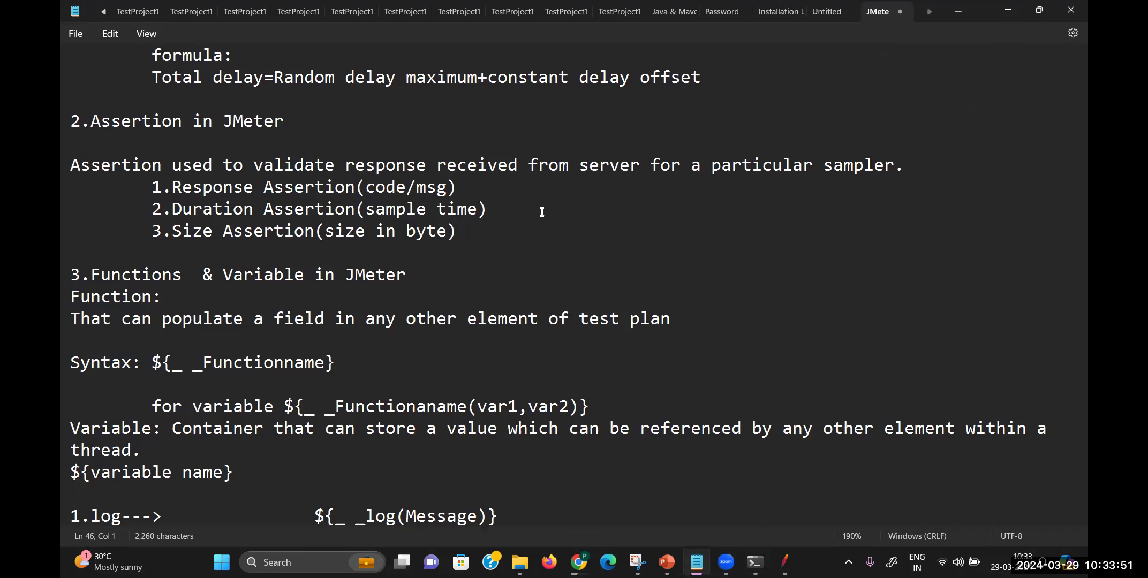
{"action": "key", "text": "Down"}
{"action": "key", "text": "Down"}
{"action": "key", "text": "Down"}
{"action": "key", "text": "Down"}
{"action": "key", "text": "Down"}
{"action": "key", "text": "Down"}
{"action": "key", "text": "Down"}
{"action": "key", "text": "Down"}
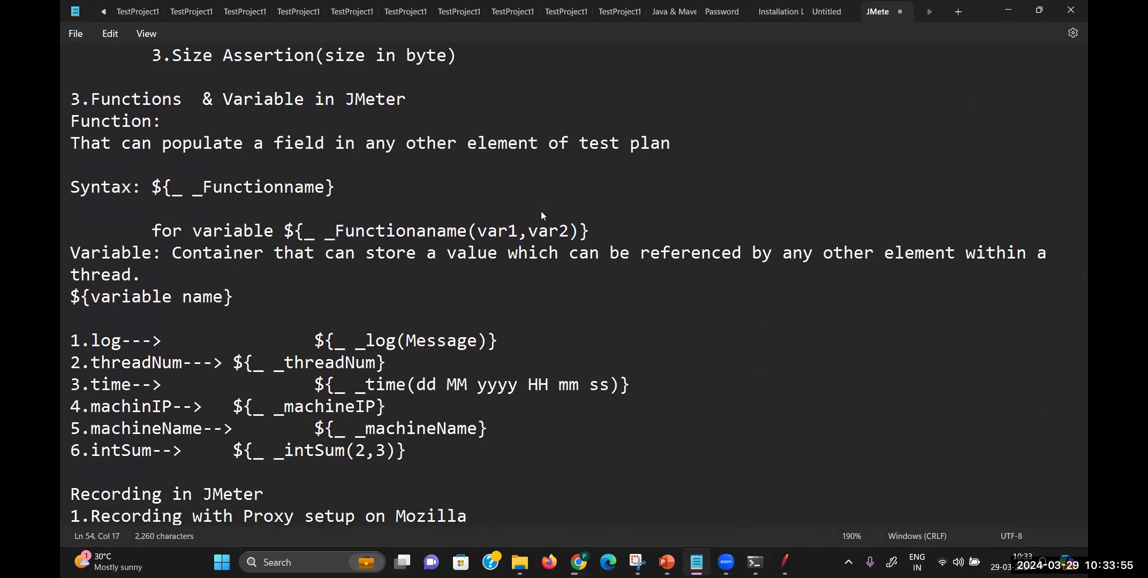
Step: Read the notes on recording tests with a Mozilla proxy setup and with Blazemeter
{"action": "key", "text": "Down"}
{"action": "key", "text": "Down"}
{"action": "key", "text": "Down"}
{"action": "key", "text": "Down"}
{"action": "key", "text": "Down"}
{"action": "key", "text": "Down"}
{"action": "key", "text": "Down"}
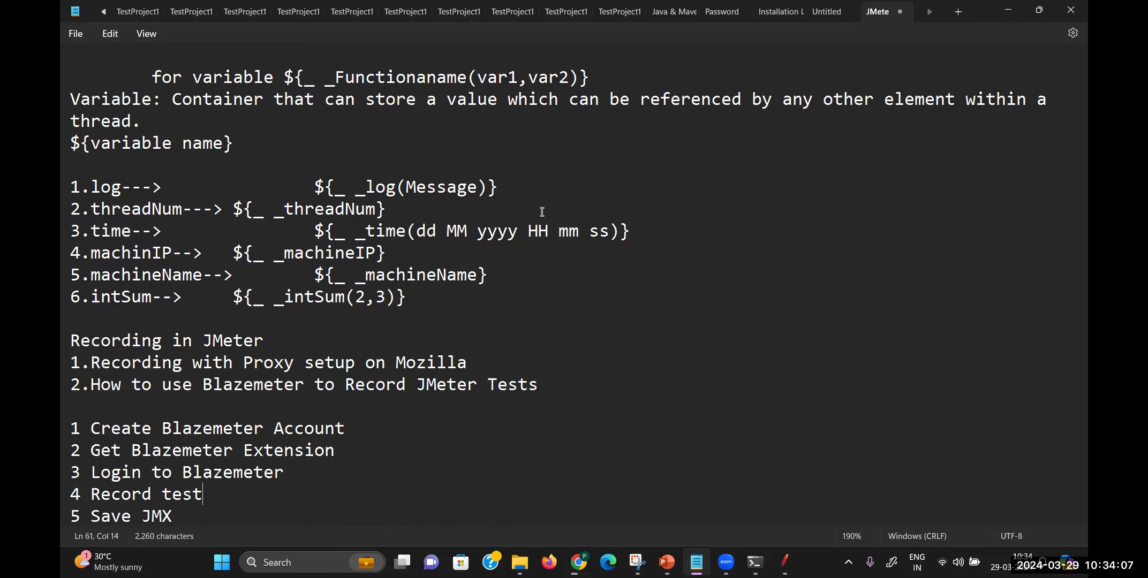
{"action": "key", "text": "Down"}
{"action": "key", "text": "Down"}
{"action": "key", "text": "Down"}
{"action": "key", "text": "Down"}
{"action": "key", "text": "Down"}
{"action": "key", "text": "Down"}
{"action": "key", "text": "Down"}
{"action": "key", "text": "Down"}
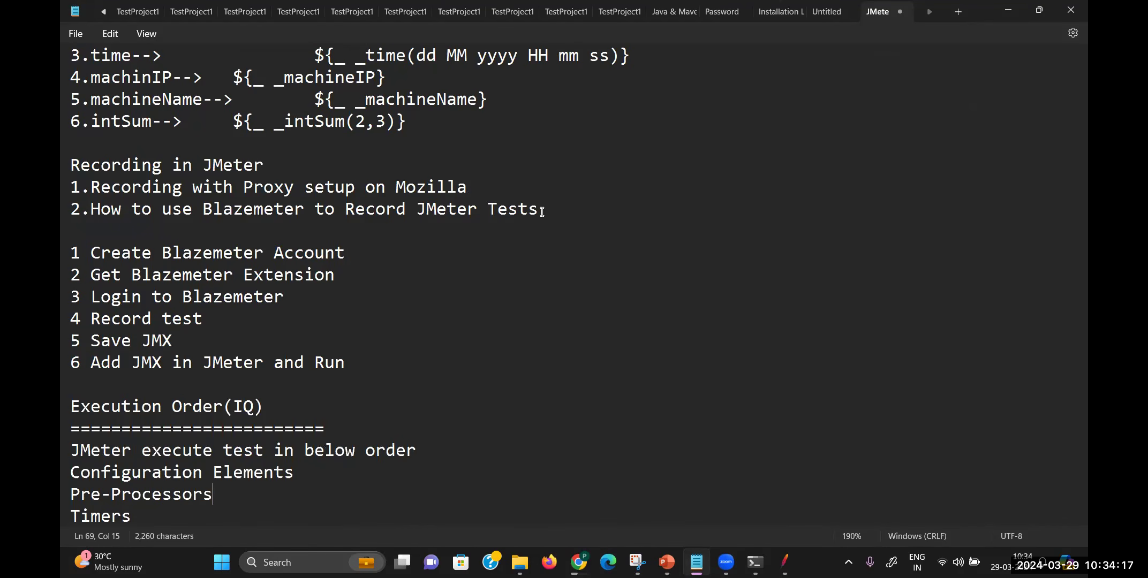
Step: Review the Execution Order (IQ) section, highlighting the list from Configuration Elements to Listeners
{"action": "key", "text": "Down"}
{"action": "key", "text": "Down"}
{"action": "key", "text": "Down"}
{"action": "key", "text": "Down"}
{"action": "key", "text": "Down"}
{"action": "key", "text": "Down"}
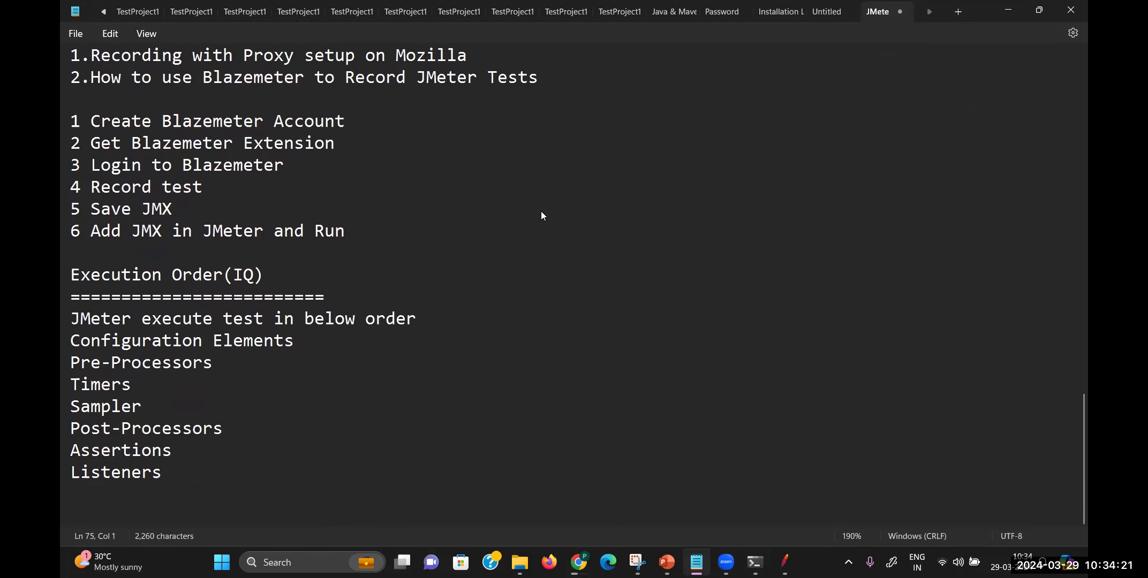
{"action": "left_click_drag", "start_coordinate": [268, 277], "coordinate": [226, 281]}
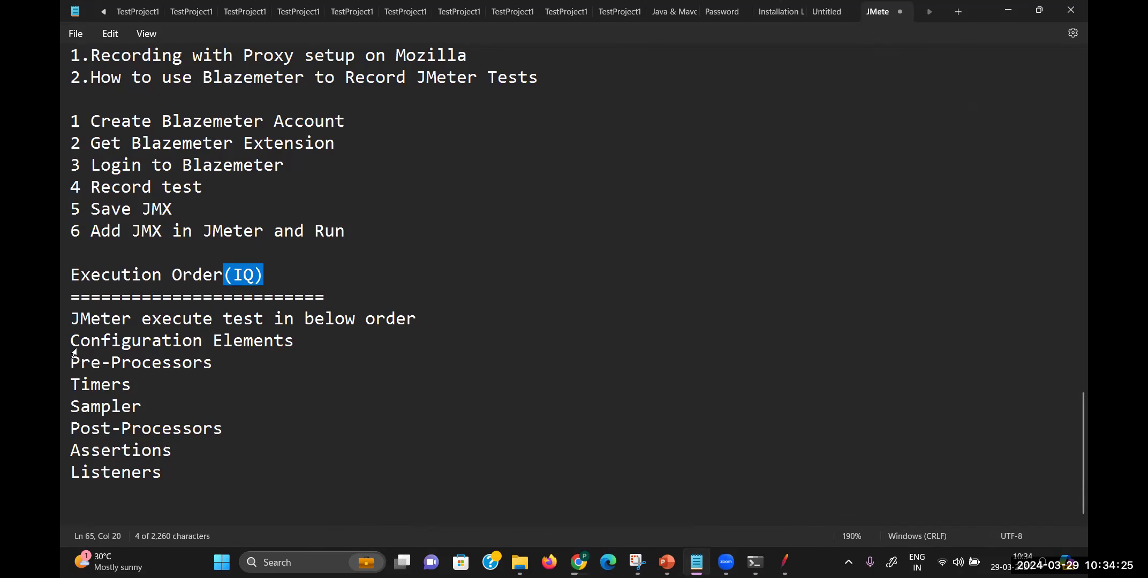
{"action": "left_click_drag", "start_coordinate": [71, 318], "coordinate": [240, 491]}
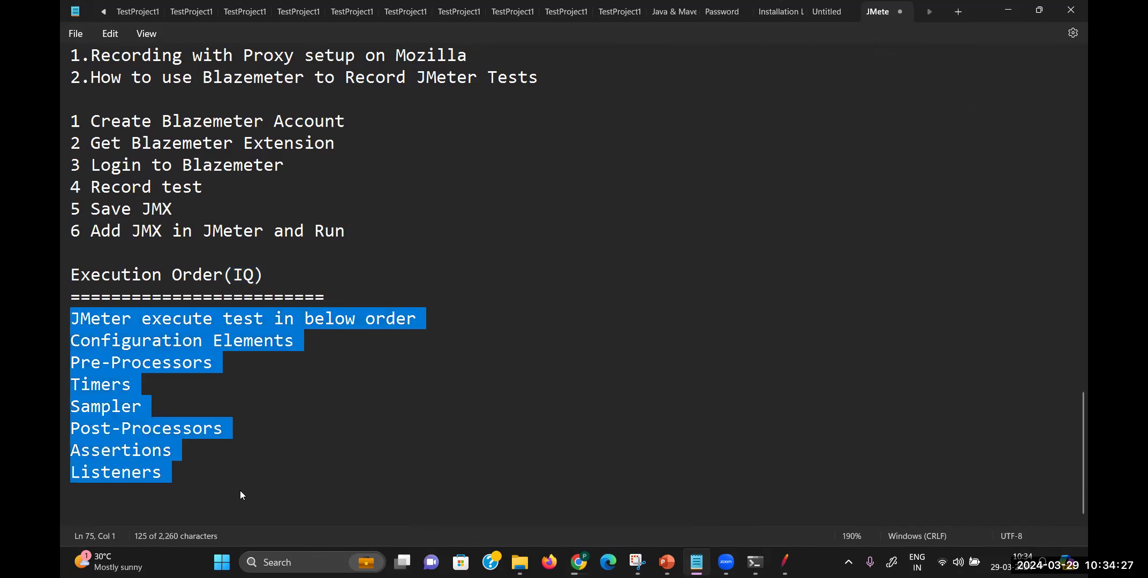
Step: Highlight the JMeter execution order list again and go back through the notes to the ramp-up period explanation
{"action": "left_click", "coordinate": [303, 428]}
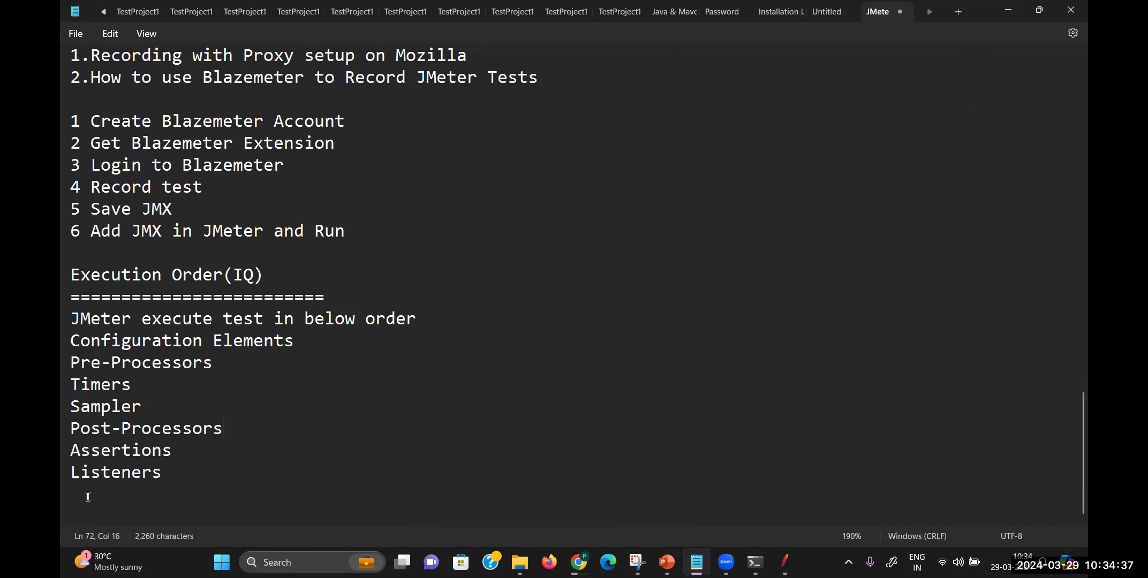
{"action": "left_click_drag", "start_coordinate": [262, 474], "coordinate": [60, 316]}
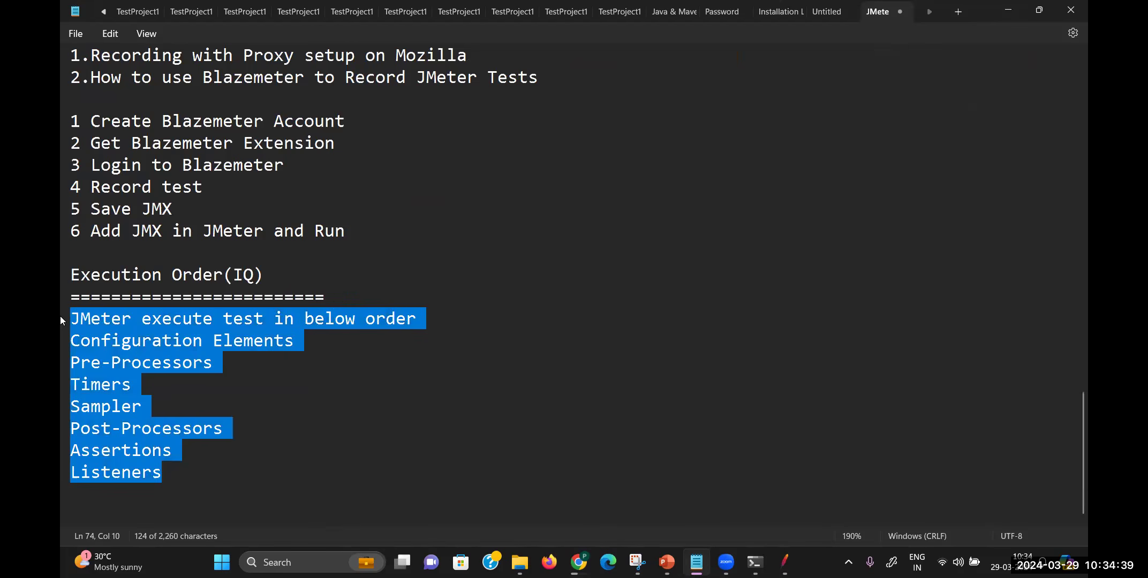
{"action": "left_click", "coordinate": [479, 214]}
{"action": "key", "text": "Up"}
{"action": "key", "text": "Up"}
{"action": "key", "text": "Up"}
{"action": "key", "text": "Up"}
{"action": "key", "text": "Up"}
{"action": "key", "text": "Up"}
{"action": "key", "text": "Up"}
{"action": "key", "text": "Up"}
{"action": "key", "text": "Up"}
{"action": "key", "text": "Up"}
{"action": "key", "text": "Up"}
{"action": "key", "text": "Up"}
{"action": "key", "text": "Up"}
{"action": "key", "text": "Up"}
{"action": "key", "text": "Up"}
{"action": "key", "text": "Up"}
{"action": "key", "text": "Up"}
{"action": "key", "text": "Up"}
{"action": "key", "text": "Up"}
{"action": "key", "text": "Up"}
{"action": "key", "text": "Up"}
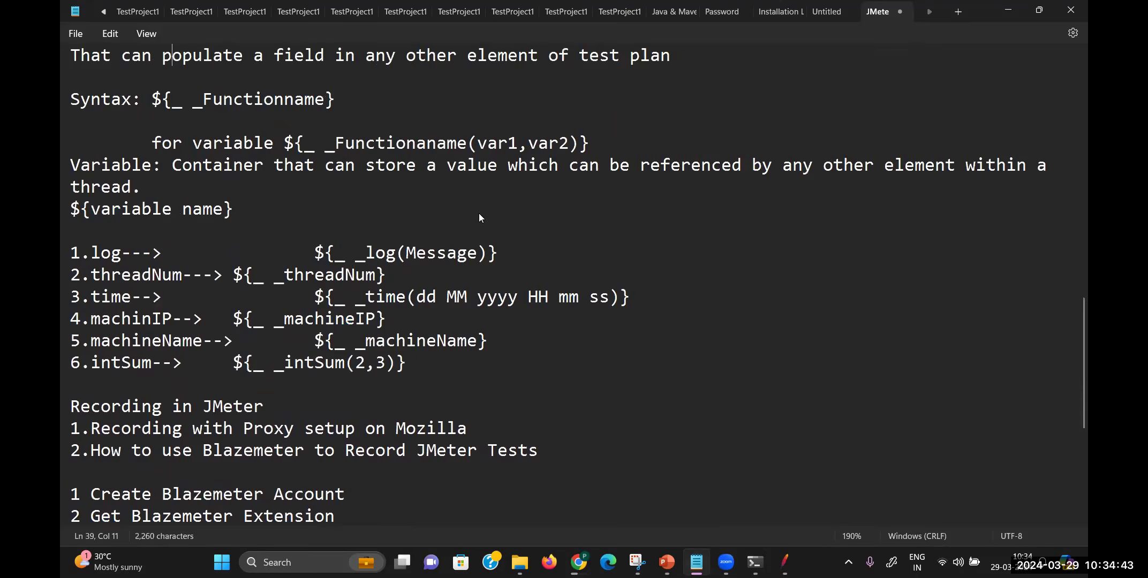
{"action": "key", "text": "Up"}
{"action": "key", "text": "Up"}
{"action": "key", "text": "Up"}
{"action": "key", "text": "Up"}
{"action": "key", "text": "Up"}
{"action": "key", "text": "Up"}
{"action": "key", "text": "Up"}
{"action": "key", "text": "Up"}
{"action": "key", "text": "Up"}
{"action": "key", "text": "Up"}
{"action": "key", "text": "Up"}
{"action": "key", "text": "Up"}
{"action": "key", "text": "Up"}
{"action": "key", "text": "Up"}
{"action": "key", "text": "Up"}
{"action": "key", "text": "Up"}
{"action": "key", "text": "Up"}
{"action": "key", "text": "Up"}
{"action": "key", "text": "Up"}
{"action": "key", "text": "Up"}
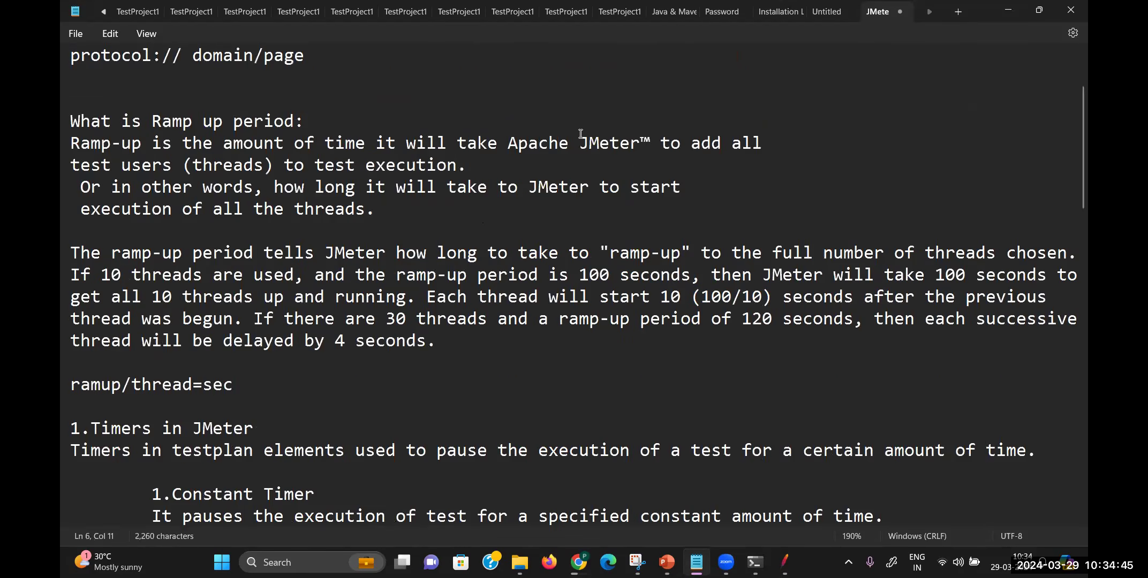
Step: Put the notes away and close the JMeter window holding the AutomationMarch24.jmx test plan
{"action": "left_click", "coordinate": [654, 164]}
{"action": "left_click", "coordinate": [1008, 11]}
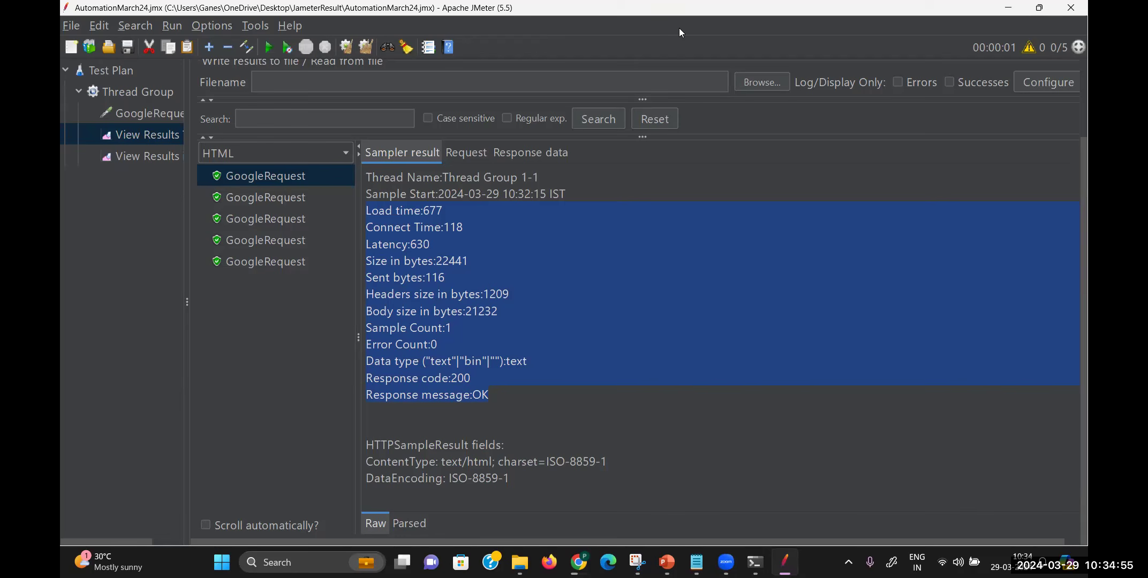
{"action": "left_click", "coordinate": [1073, 8]}
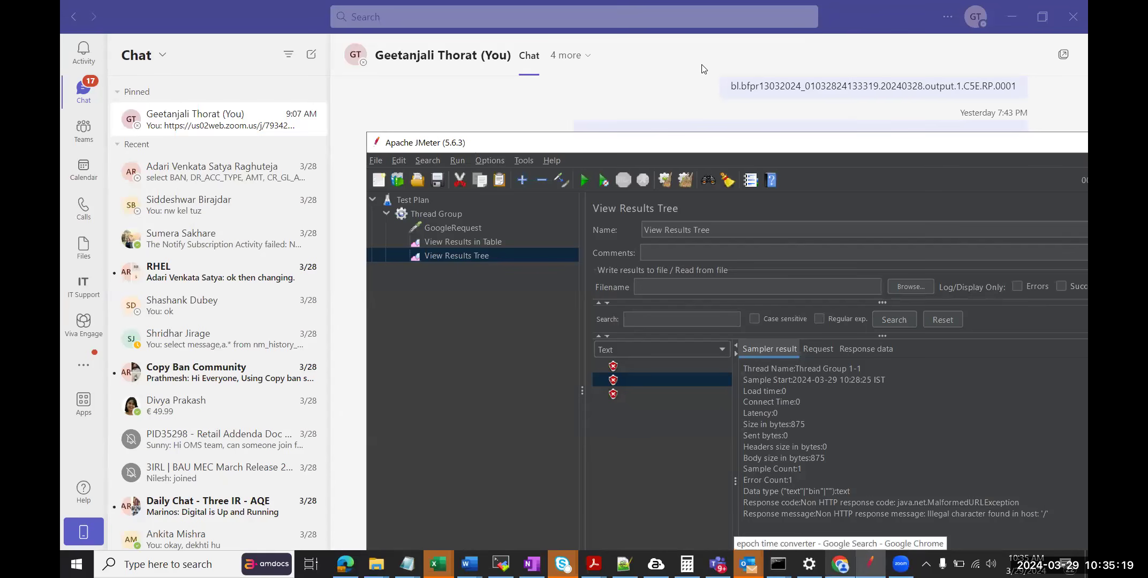
{"action": "double_click", "coordinate": [605, 150]}
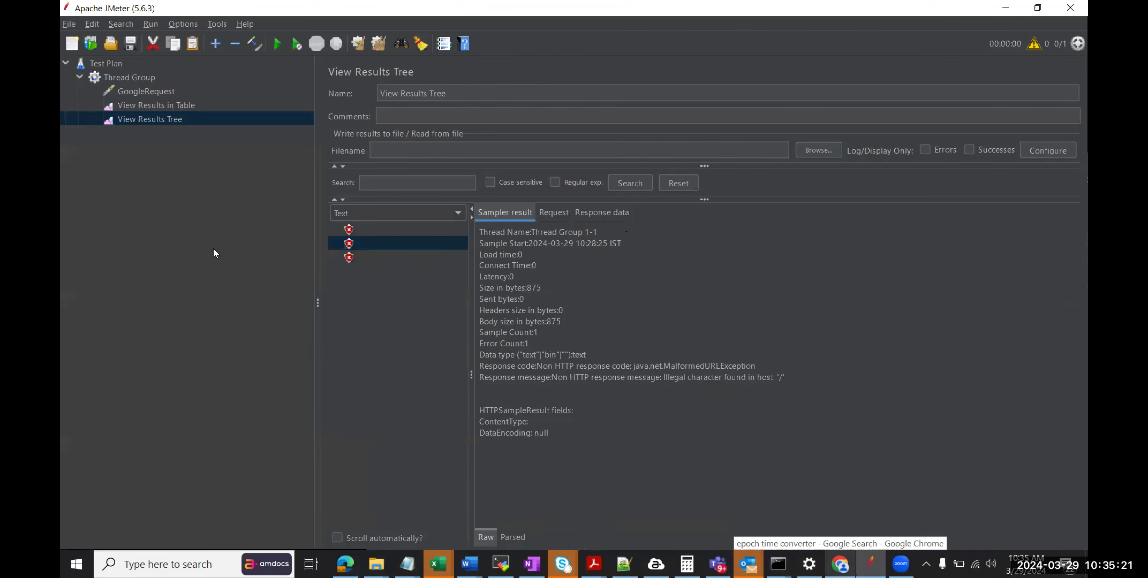
{"action": "left_click", "coordinate": [150, 92]}
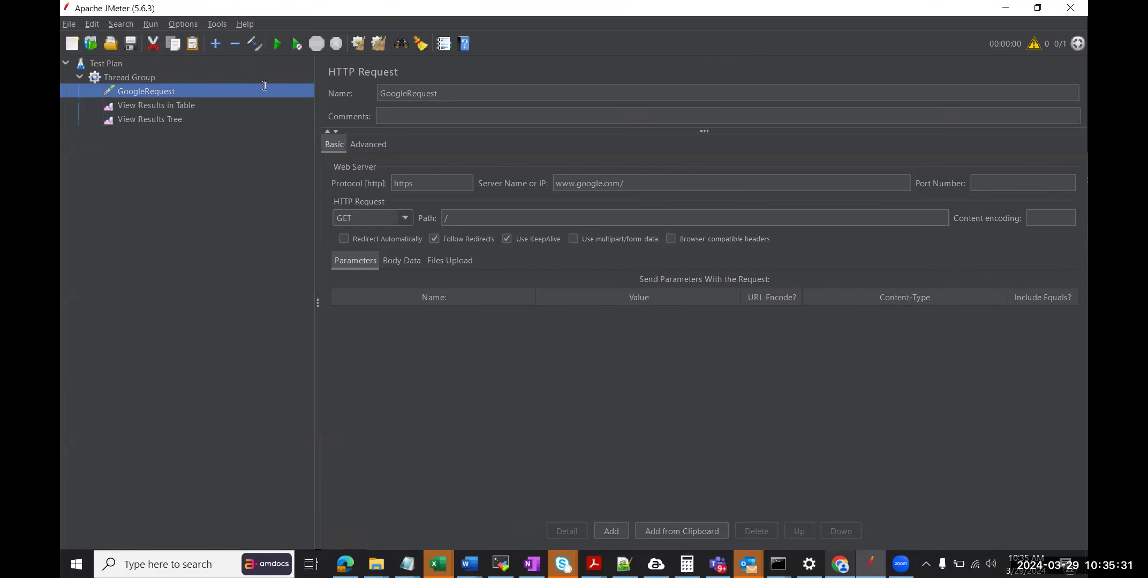
{"action": "left_click", "coordinate": [650, 179]}
{"action": "key", "text": "BackSpace"}
{"action": "left_click", "coordinate": [538, 379]}
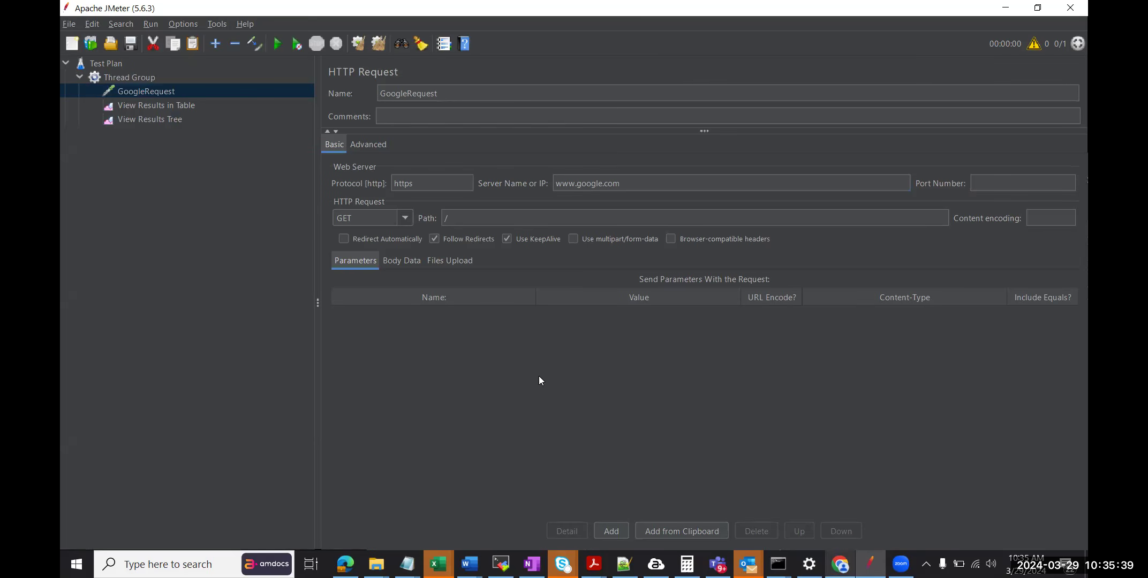
Step: Check the results table and the Thread Group's user, ramp-up and loop count settings
{"action": "left_click", "coordinate": [159, 106]}
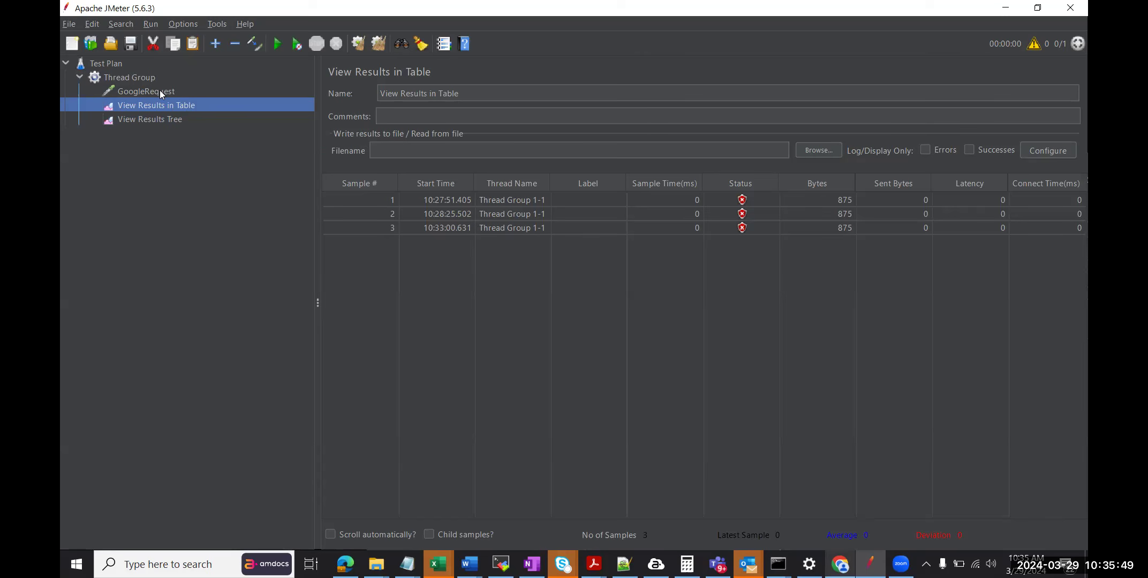
{"action": "left_click", "coordinate": [126, 79]}
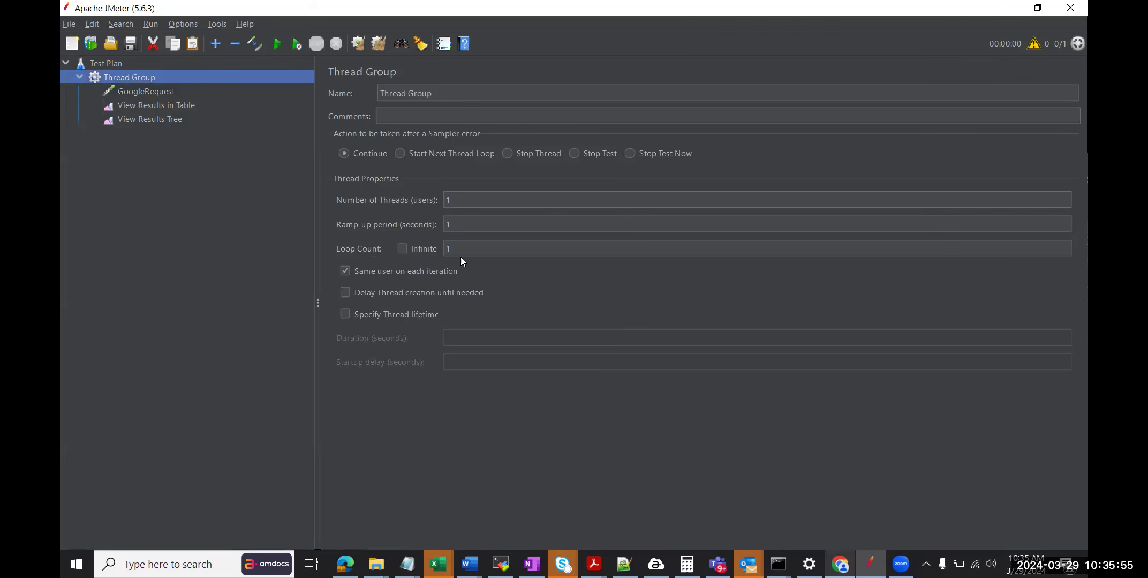
{"action": "left_click", "coordinate": [463, 240]}
{"action": "left_click", "coordinate": [461, 222]}
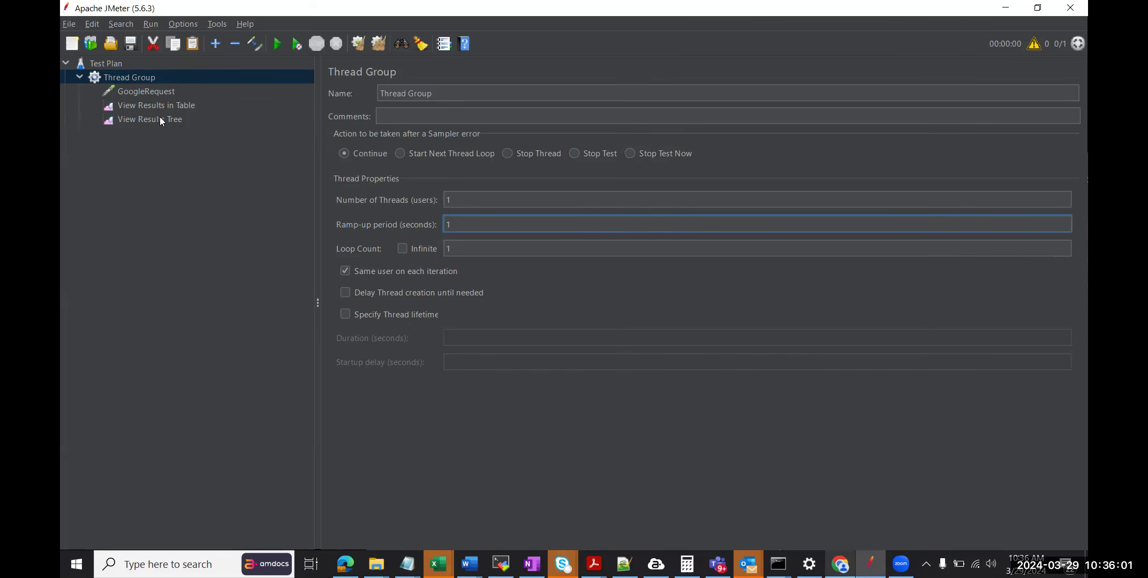
Step: Clear all earlier results and run the test plan without saving it, watching View Results in Table
{"action": "left_click", "coordinate": [168, 105]}
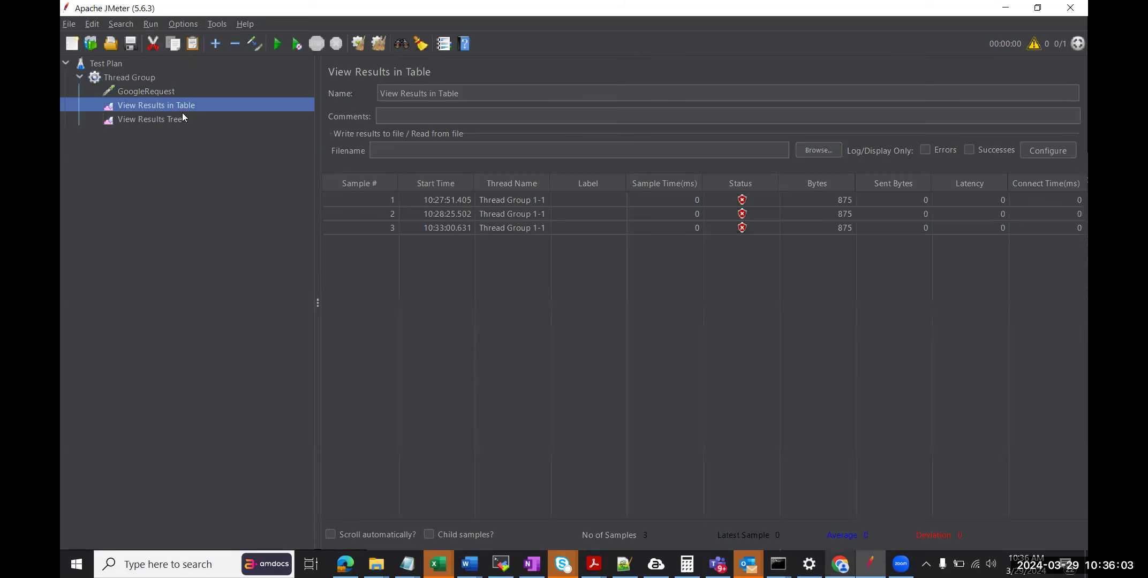
{"action": "left_click", "coordinate": [422, 45]}
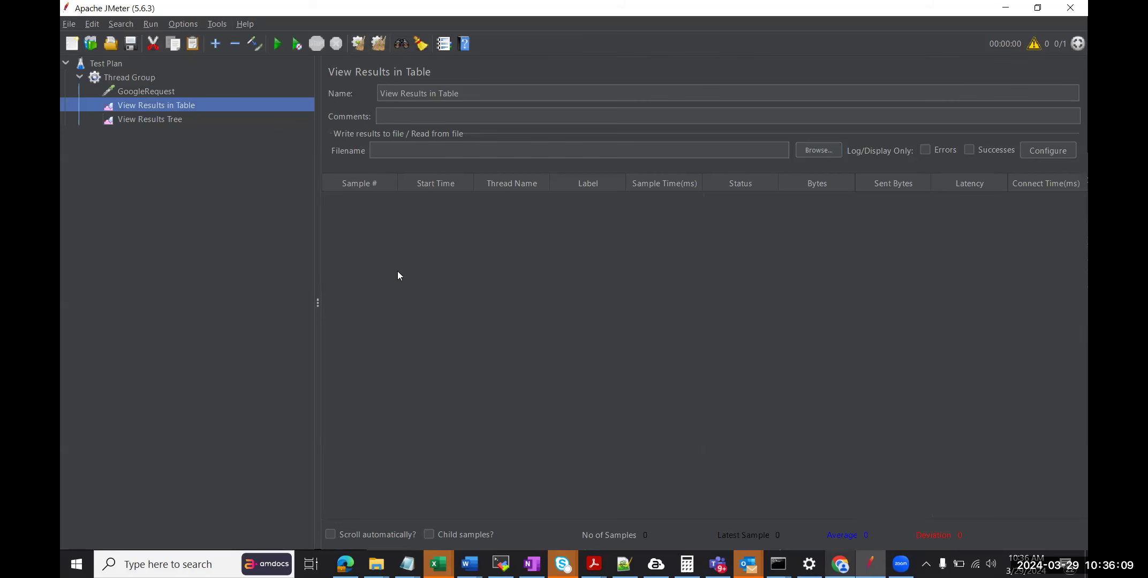
{"action": "left_click", "coordinate": [276, 45]}
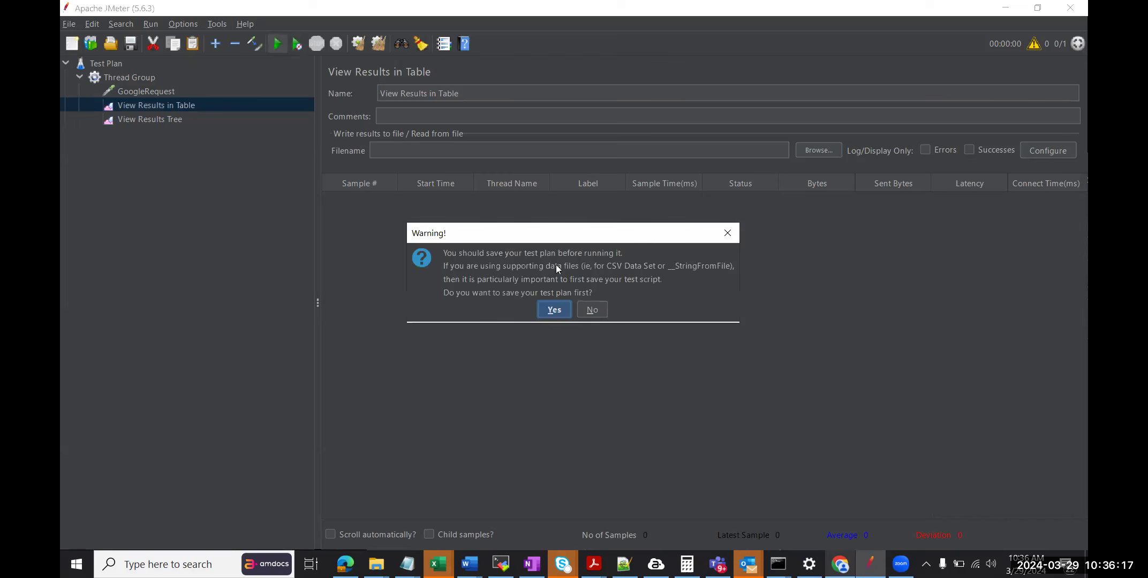
{"action": "left_click", "coordinate": [586, 306]}
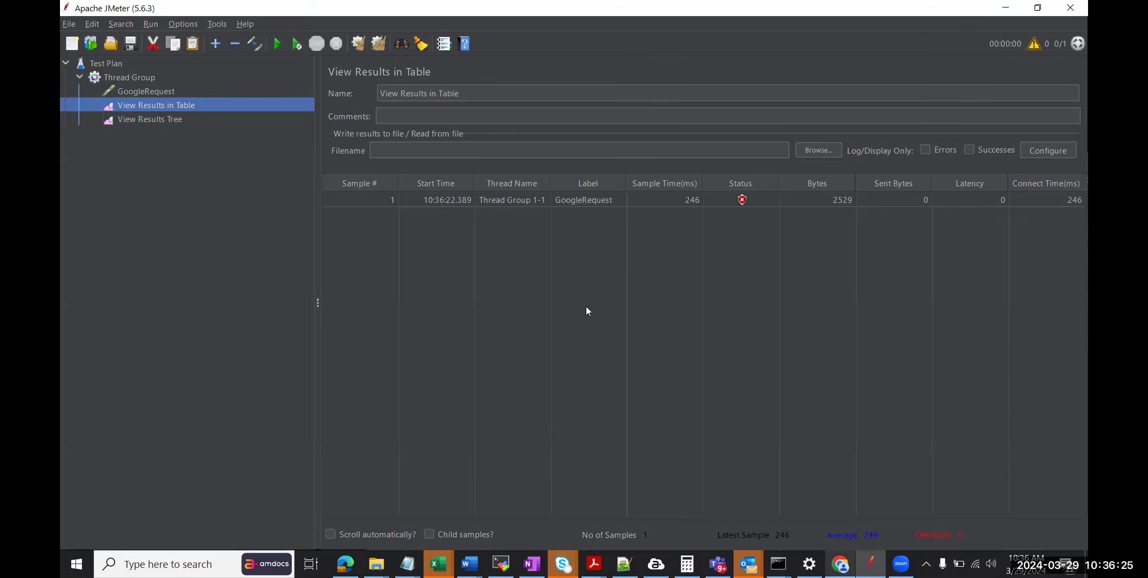
Step: Examine the GoogleRequest sample's request body and sampler result in View Results Tree
{"action": "left_click", "coordinate": [152, 119]}
{"action": "left_click", "coordinate": [549, 215]}
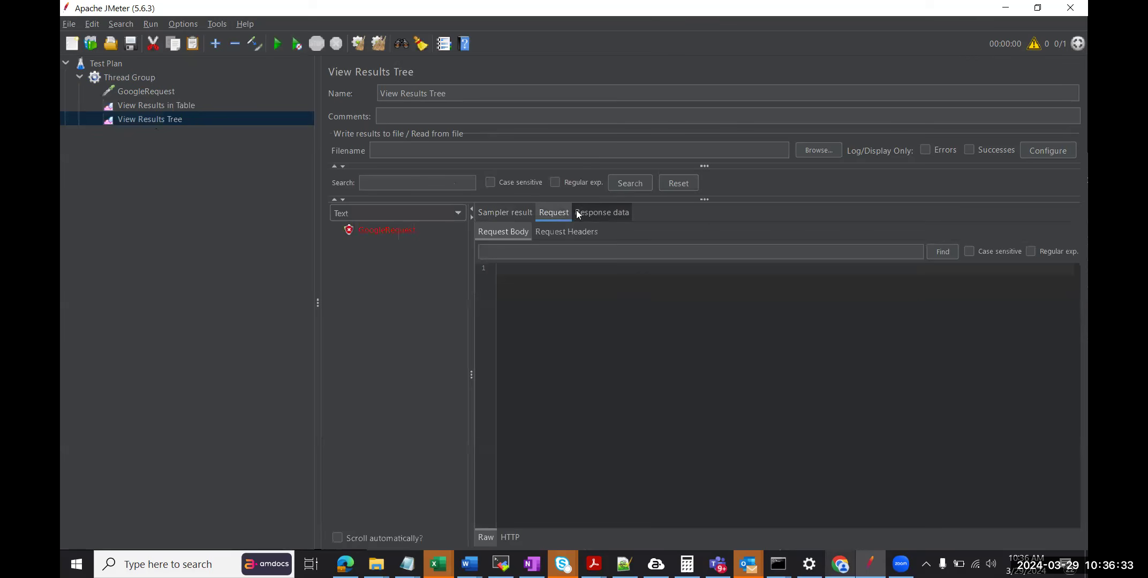
{"action": "left_click", "coordinate": [377, 232]}
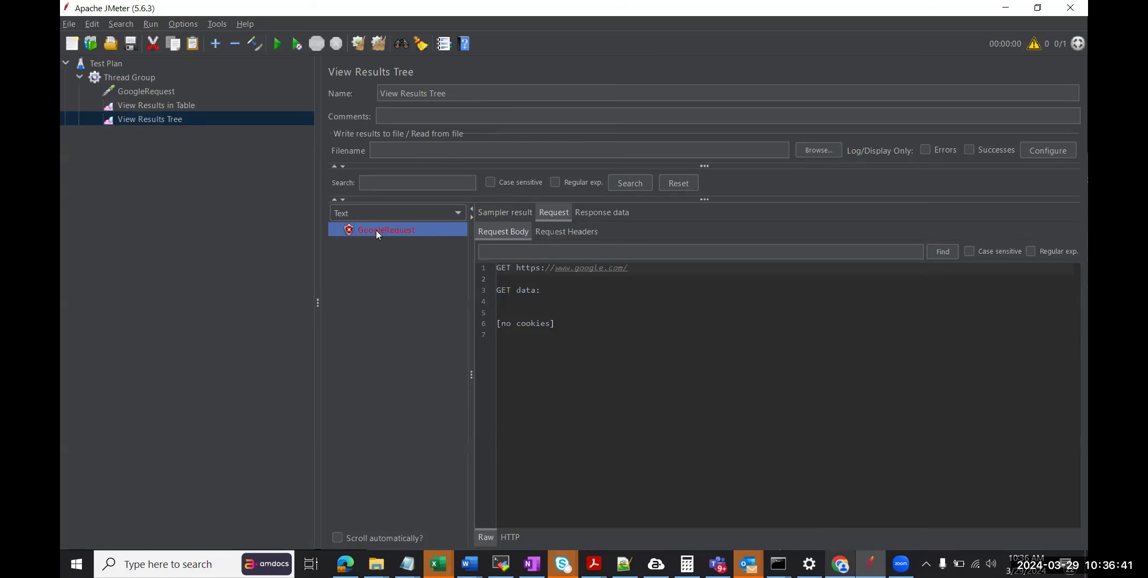
{"action": "left_click", "coordinate": [493, 210]}
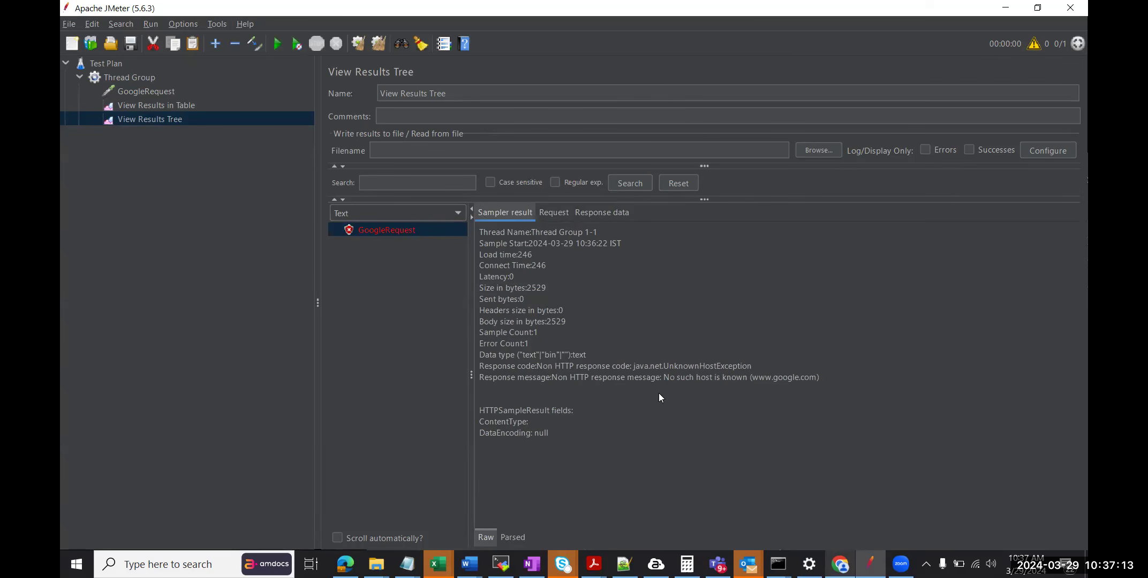
Step: Switch to Chrome, return to the Apache JMeter home page and copy its web address
{"action": "left_click", "coordinate": [840, 564]}
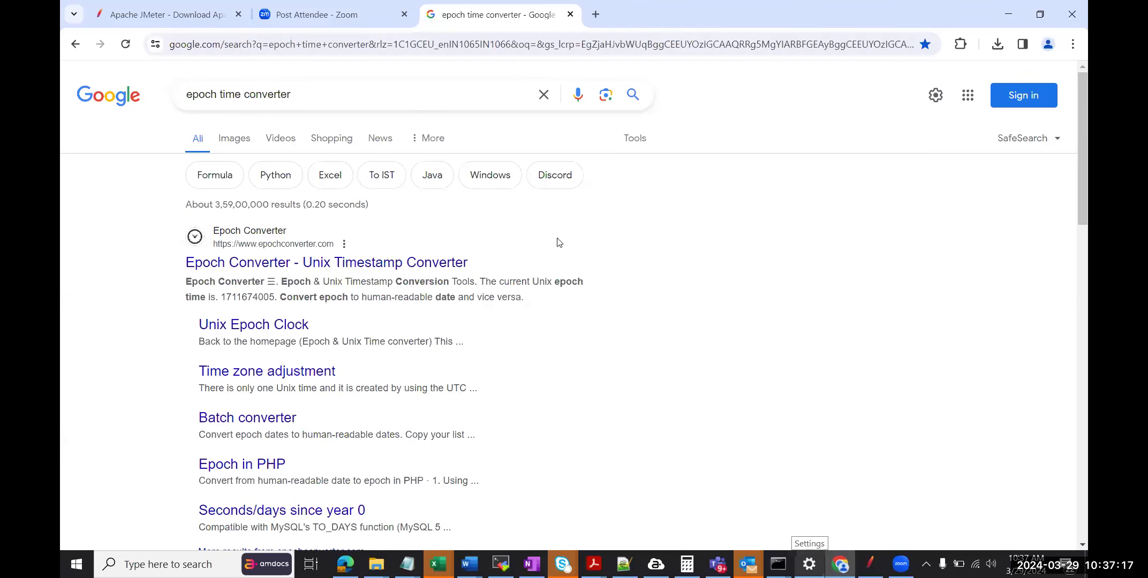
{"action": "key", "text": "ctrl+shift+Tab"}
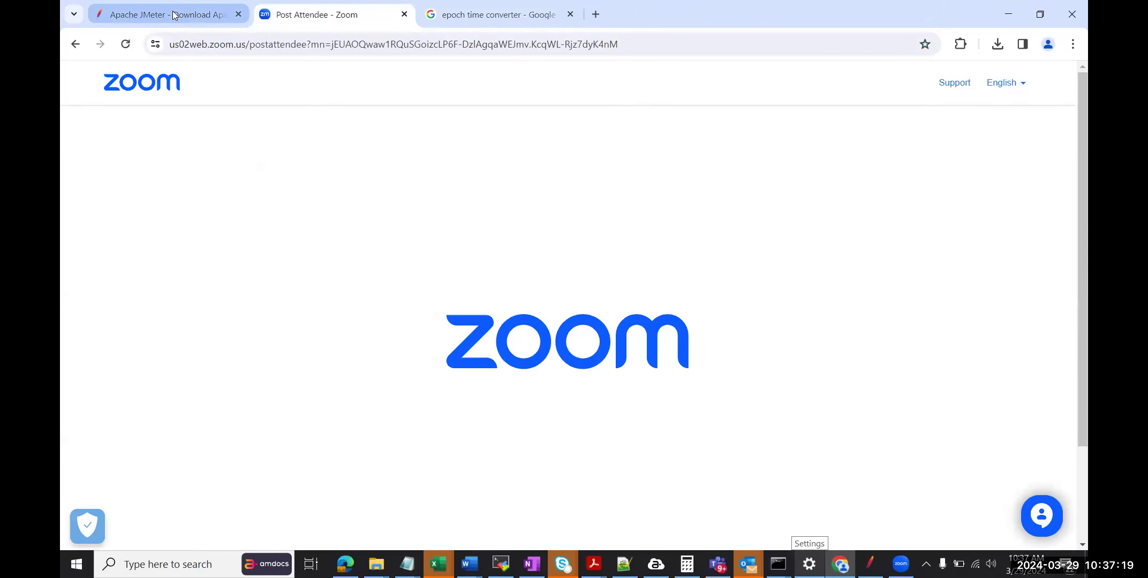
{"action": "left_click", "coordinate": [871, 564]}
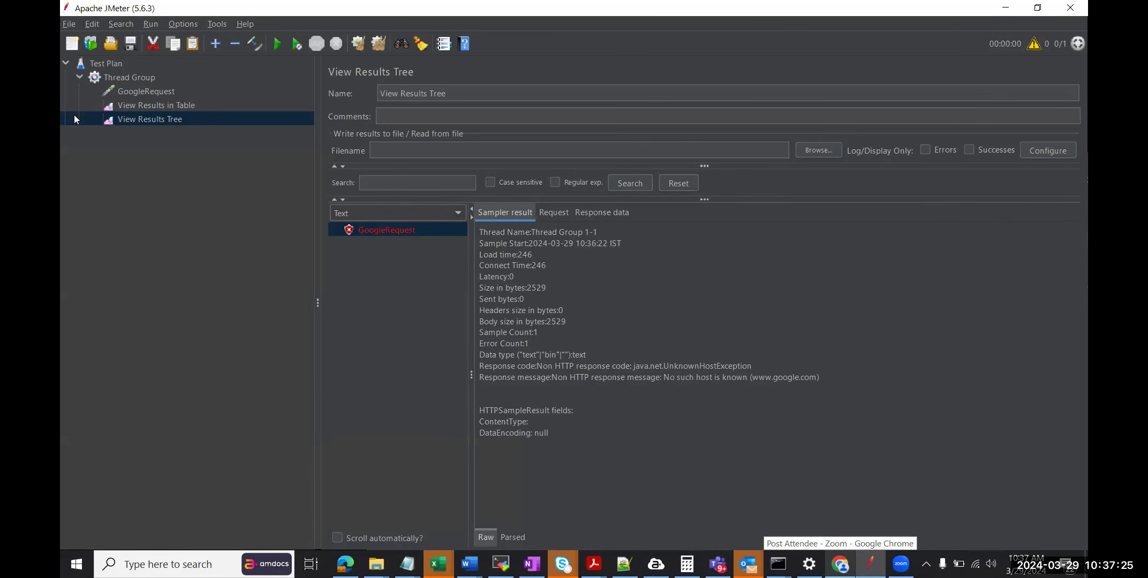
{"action": "left_click", "coordinate": [144, 92]}
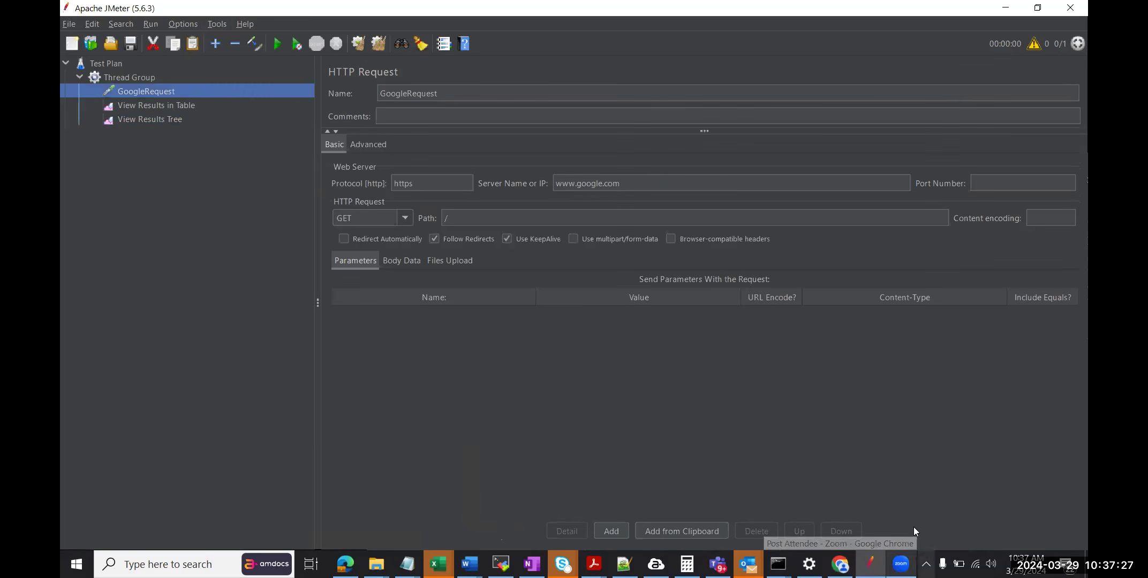
{"action": "left_click", "coordinate": [840, 564]}
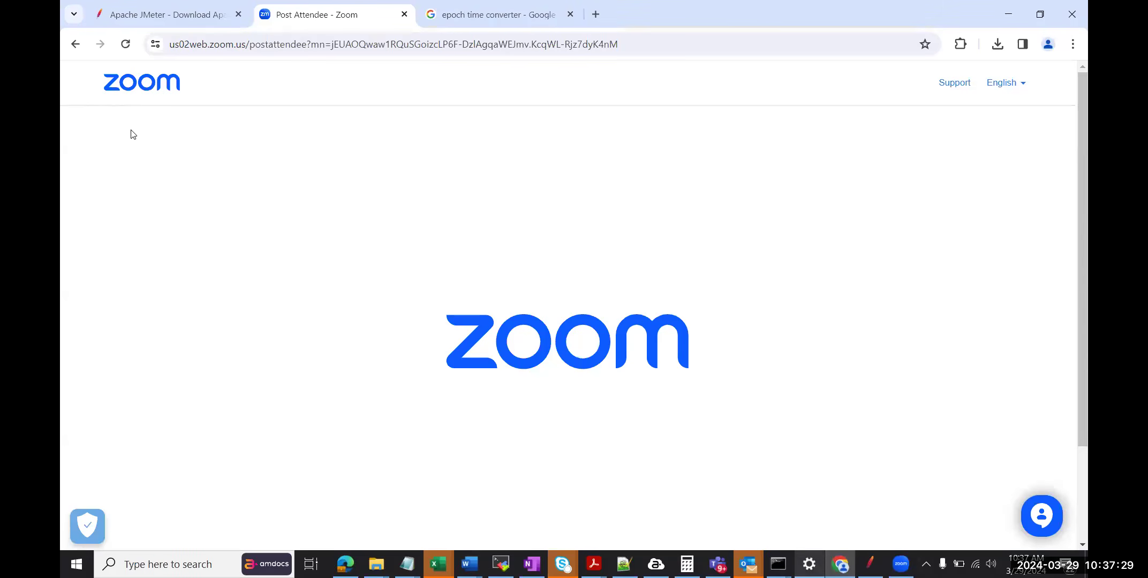
{"action": "left_click", "coordinate": [170, 17]}
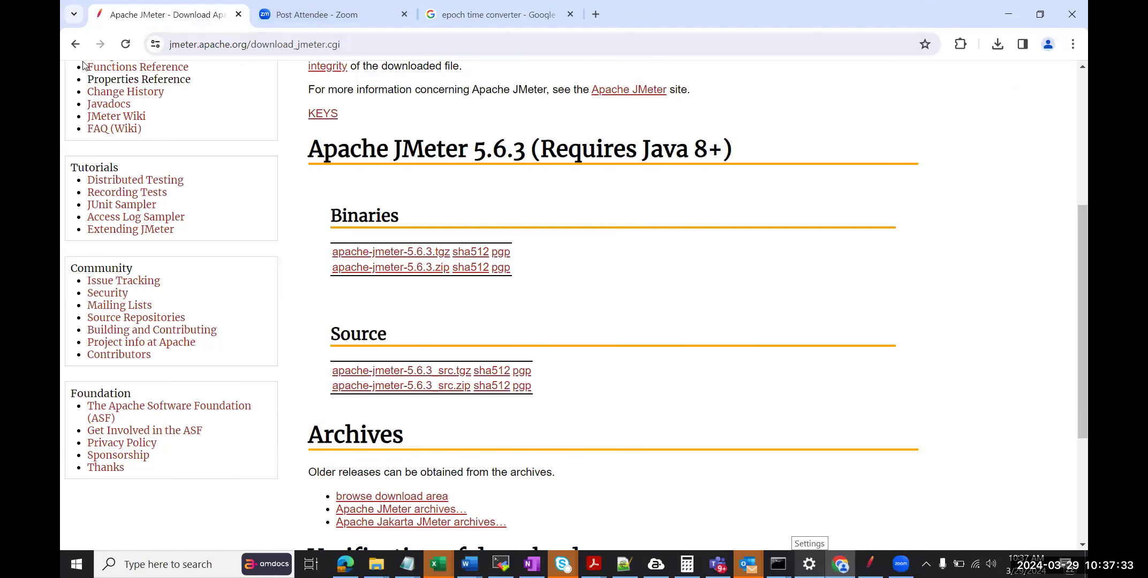
{"action": "left_click", "coordinate": [74, 46]}
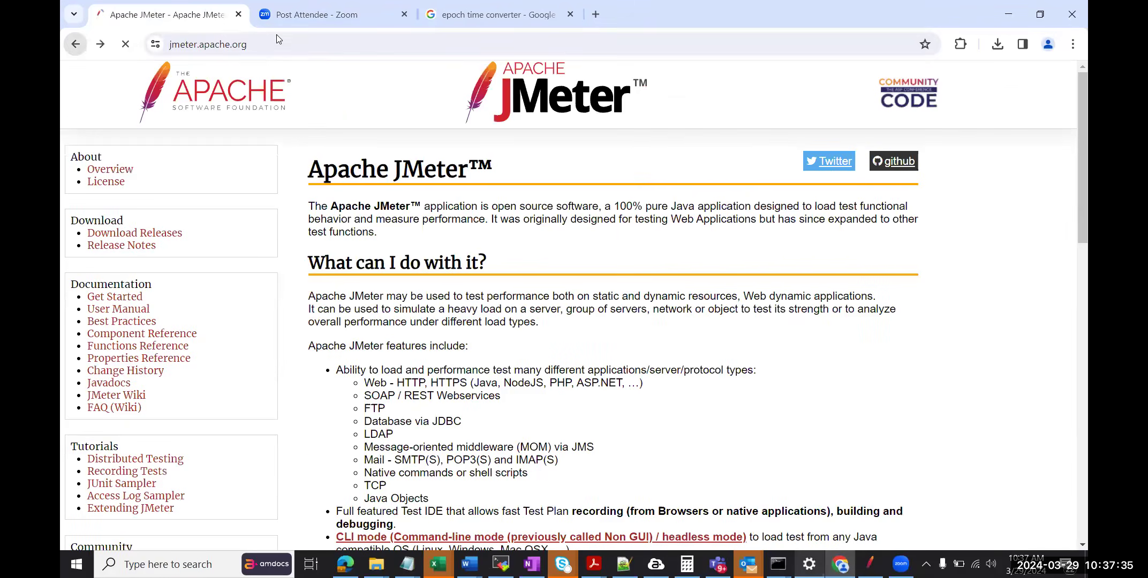
{"action": "left_click", "coordinate": [275, 46]}
{"action": "key", "text": "ctrl+c"}
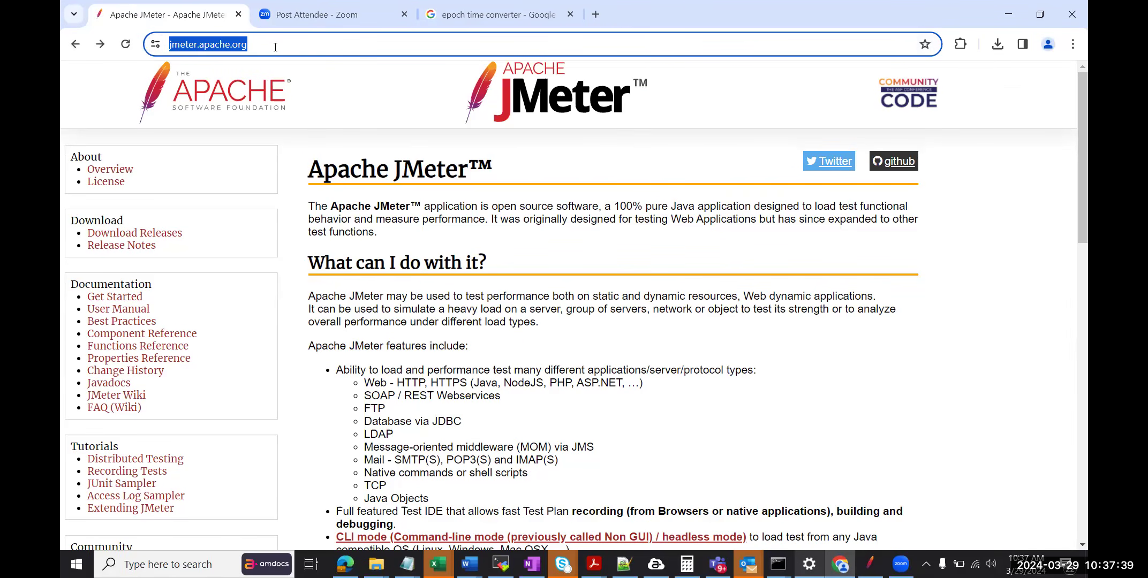
{"action": "left_click", "coordinate": [609, 305]}
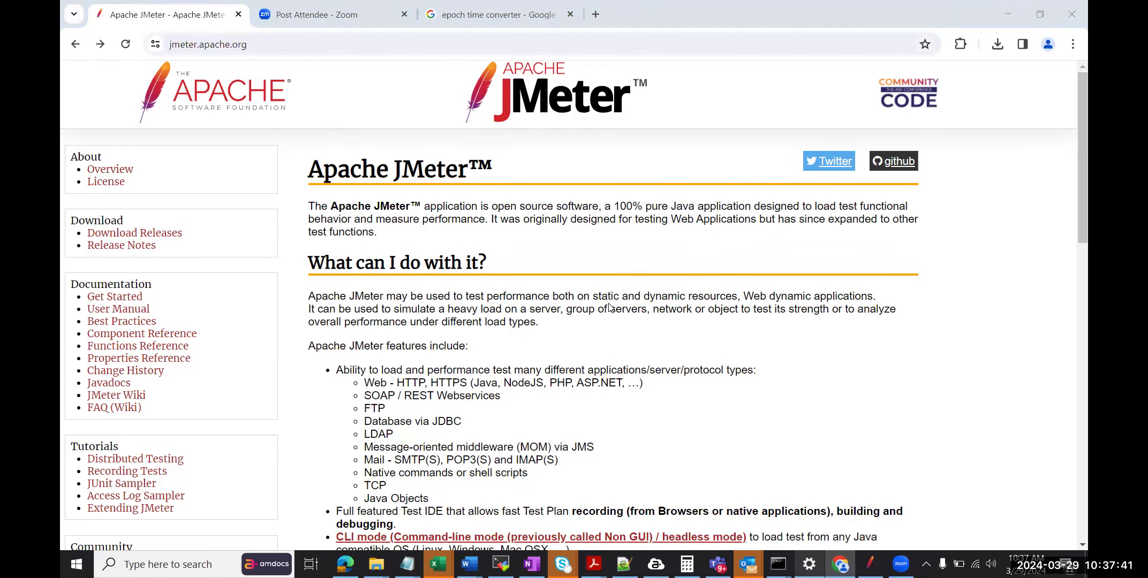
{"action": "key", "text": "alt+Tab"}
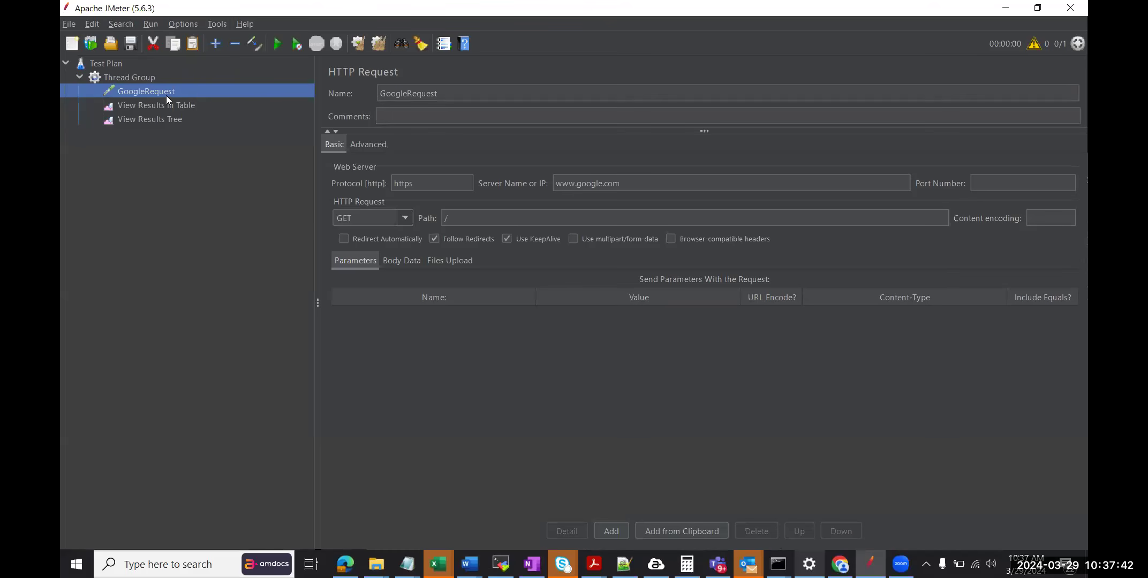
{"action": "left_click", "coordinate": [638, 183]}
{"action": "left_click_drag", "start_coordinate": [638, 182], "coordinate": [551, 183]}
{"action": "key", "text": "ctrl+v"}
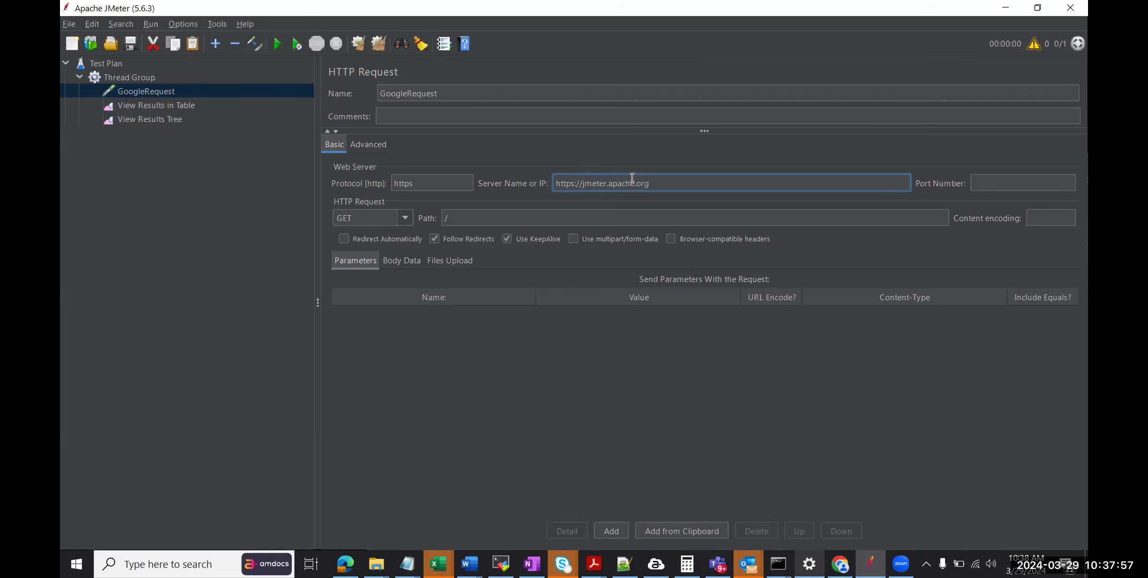
{"action": "key", "text": "BackSpace"}
{"action": "key", "text": "BackSpace"}
{"action": "key", "text": "BackSpace"}
{"action": "key", "text": "BackSpace"}
{"action": "key", "text": "BackSpace"}
{"action": "key", "text": "BackSpace"}
{"action": "key", "text": "BackSpace"}
Step: Clear the View Results in Table data and rerun the test plan against the new server without saving it
{"action": "left_click", "coordinate": [165, 118]}
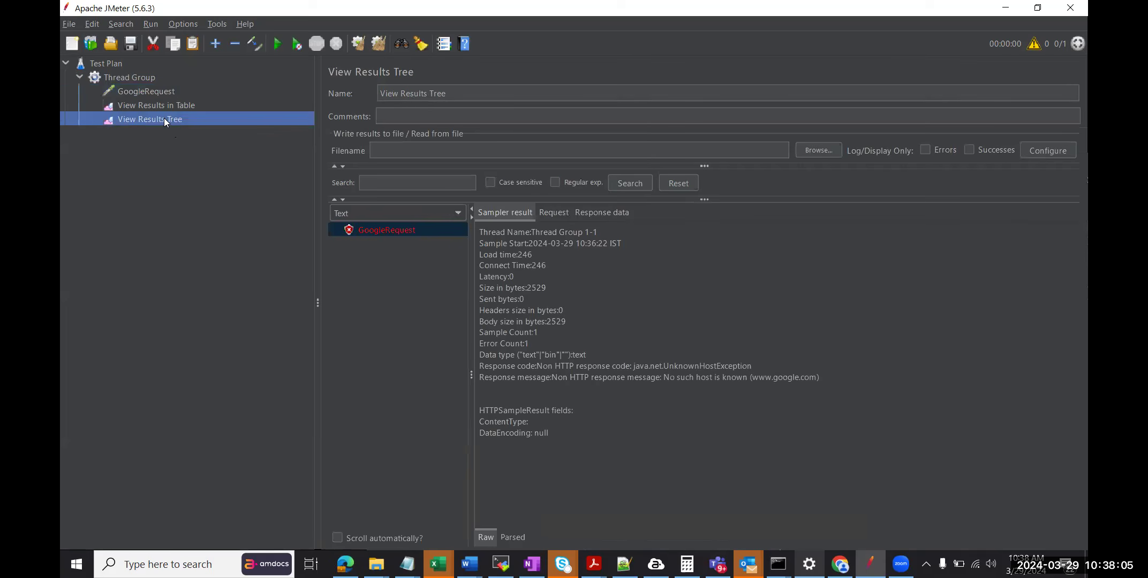
{"action": "left_click", "coordinate": [156, 106]}
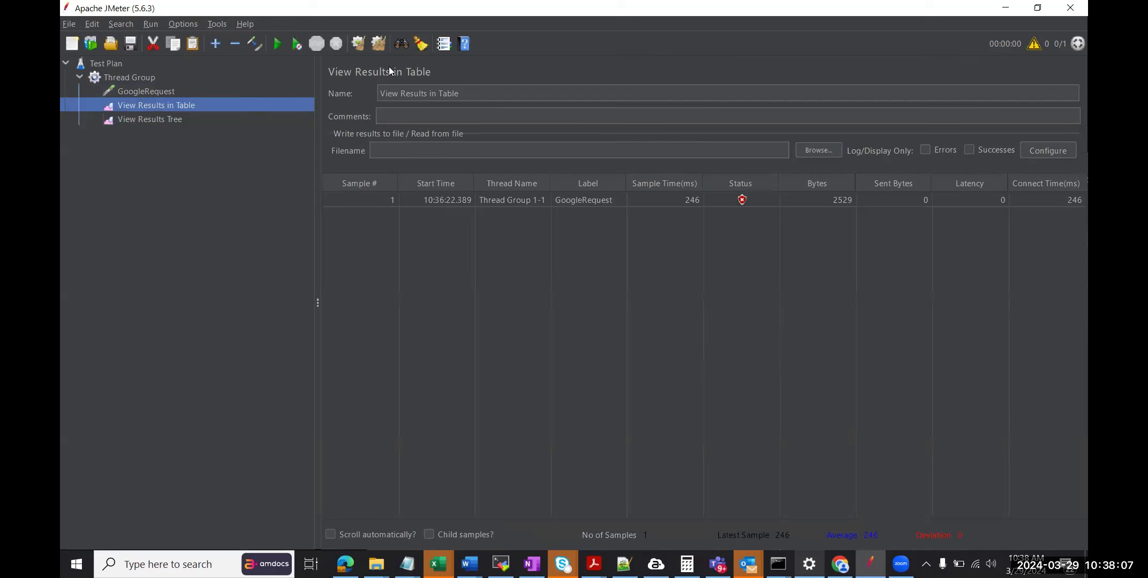
{"action": "left_click", "coordinate": [359, 45]}
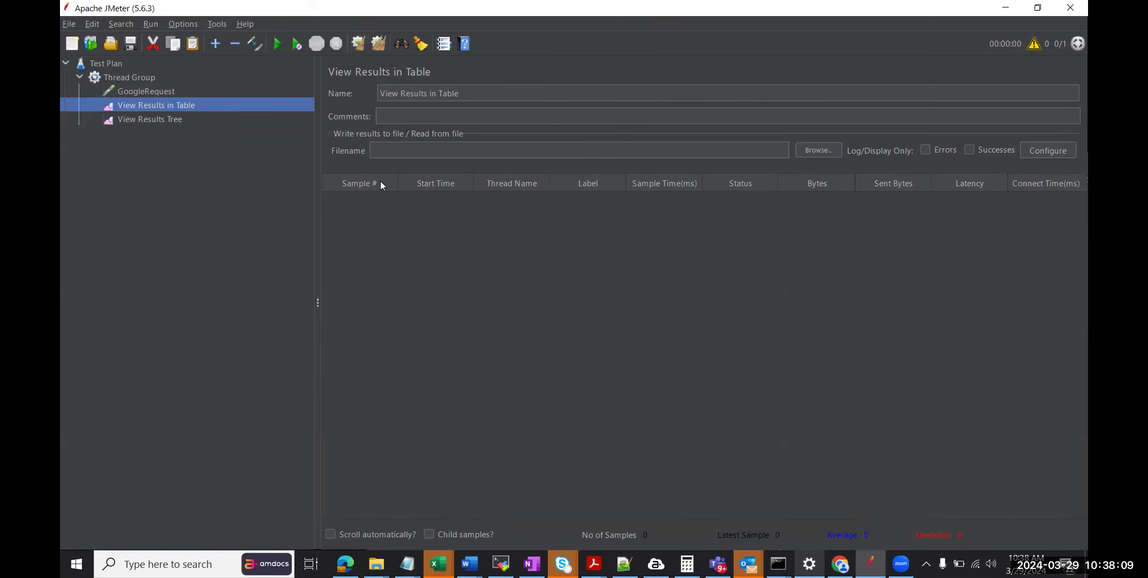
{"action": "left_click", "coordinate": [281, 45]}
{"action": "left_click", "coordinate": [586, 310]}
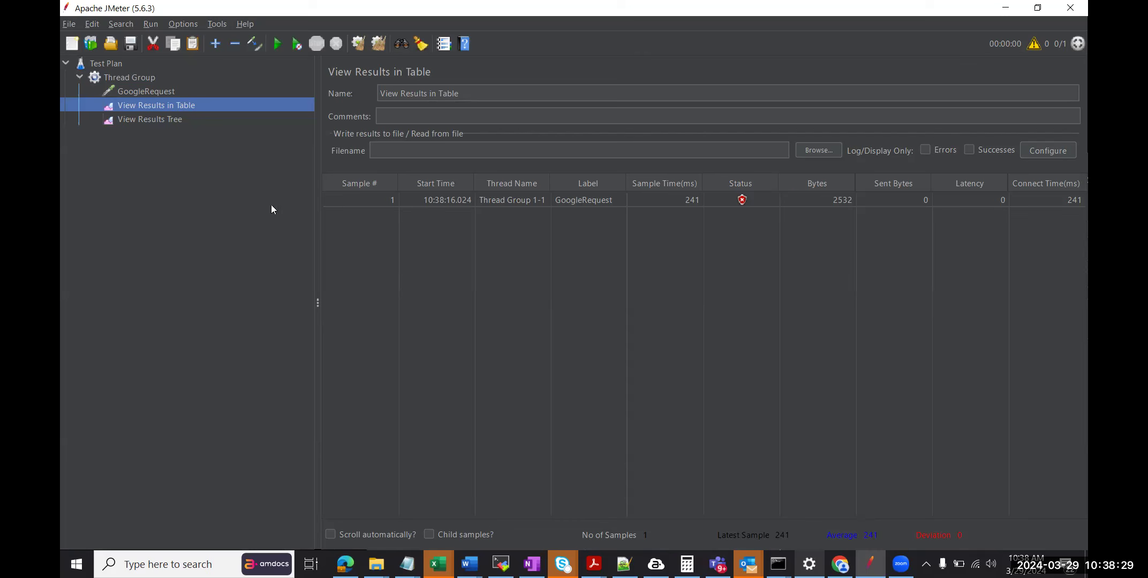
Step: Examine the request, response data and sampler result of the GoogleRequest samples in View Results Tree, including the latest run's response message
{"action": "left_click", "coordinate": [159, 119]}
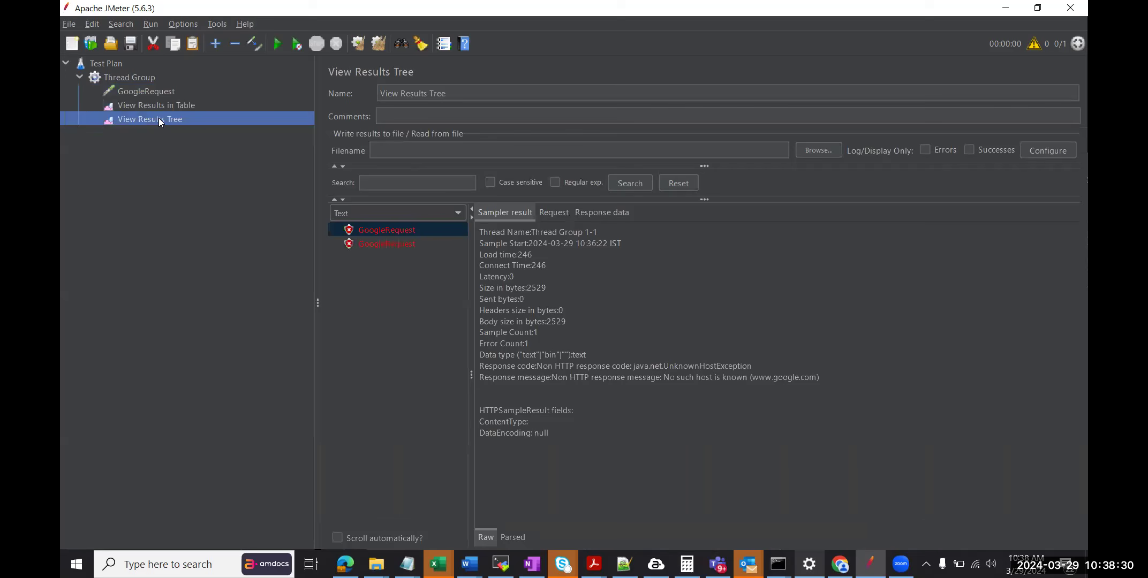
{"action": "left_click", "coordinate": [547, 212]}
{"action": "left_click", "coordinate": [600, 212]}
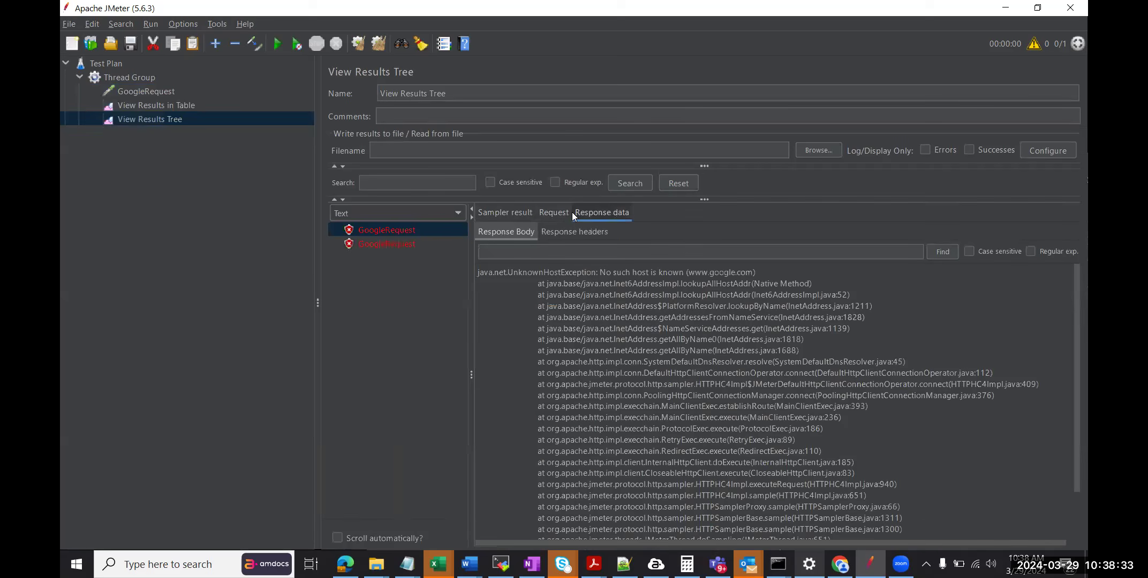
{"action": "left_click", "coordinate": [496, 212]}
{"action": "left_click", "coordinate": [372, 244]}
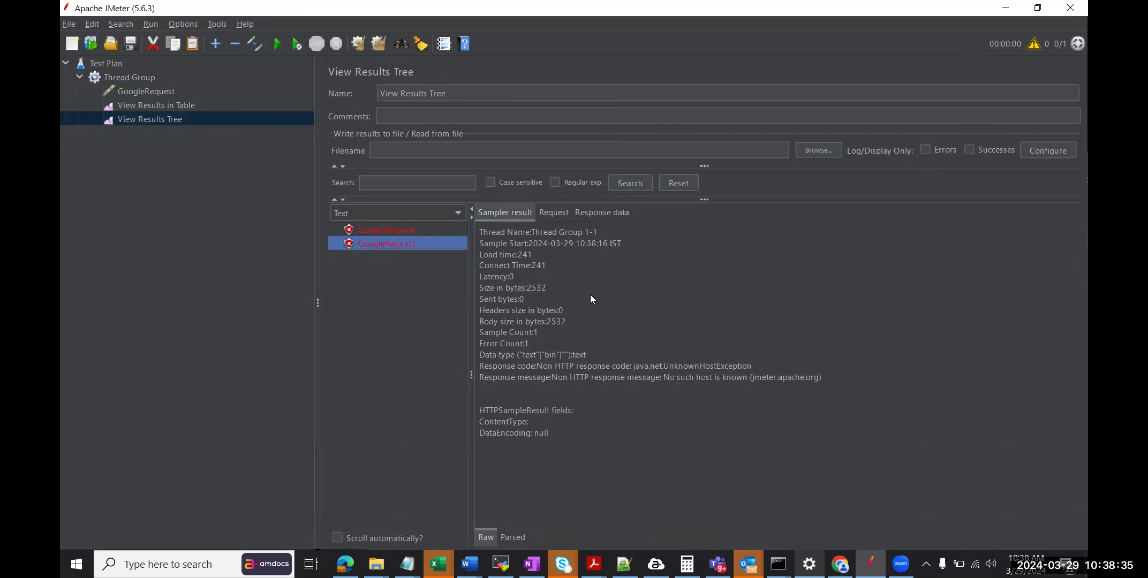
{"action": "left_click", "coordinate": [708, 380]}
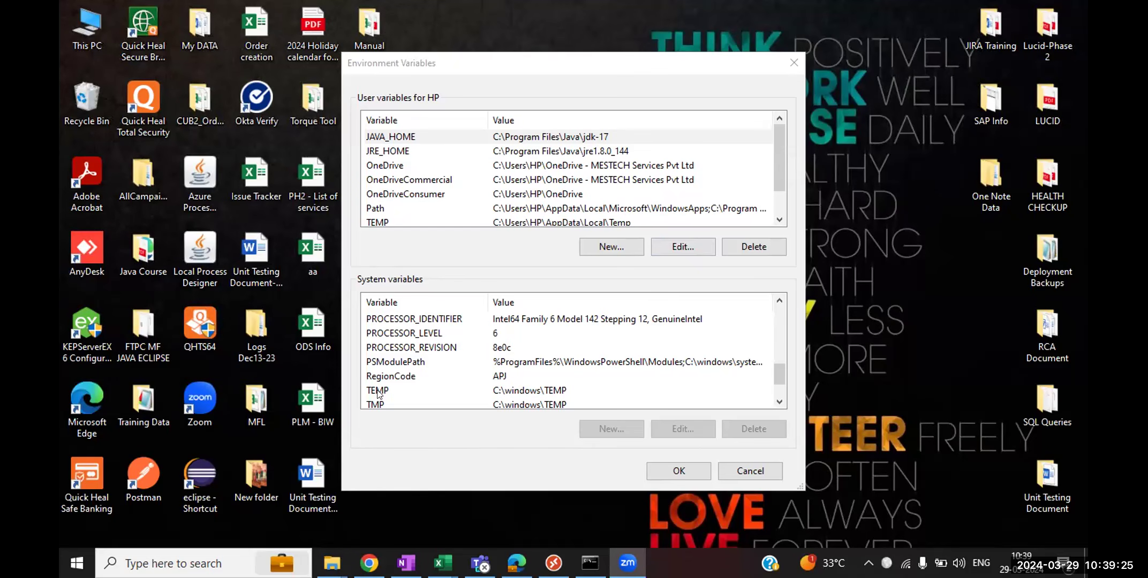
Step: Compare the JAVA_HOME entries in the user variables and the system variables of the Environment Variables dialog
{"action": "scroll", "coordinate": [544, 373], "scroll_direction": "up", "scroll_amount": 3}
{"action": "scroll", "coordinate": [545, 374], "scroll_direction": "up", "scroll_amount": 1}
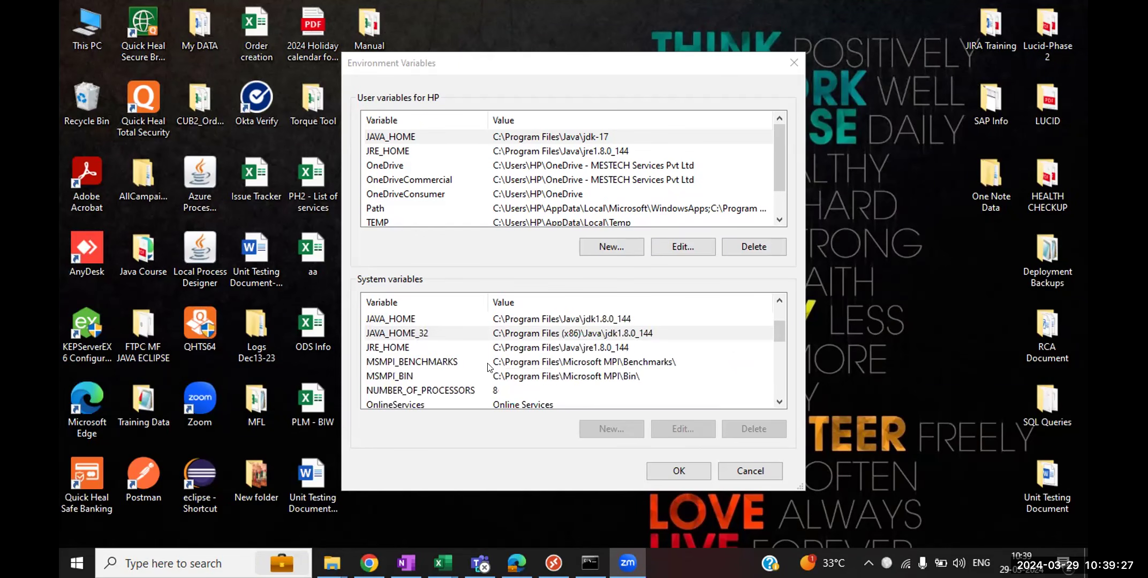
{"action": "left_click", "coordinate": [532, 321]}
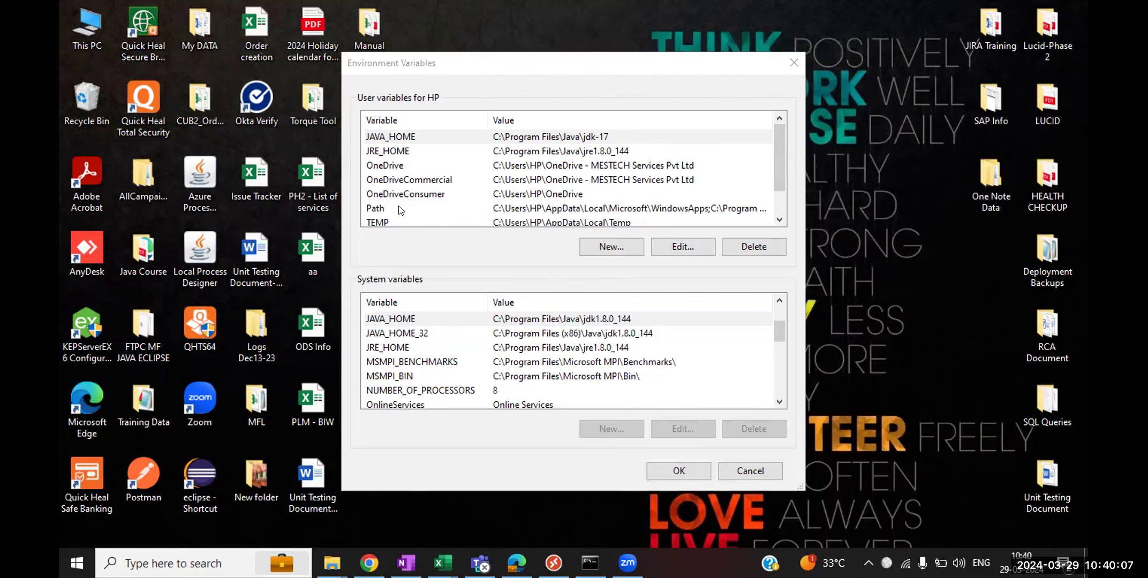
{"action": "left_click", "coordinate": [412, 138]}
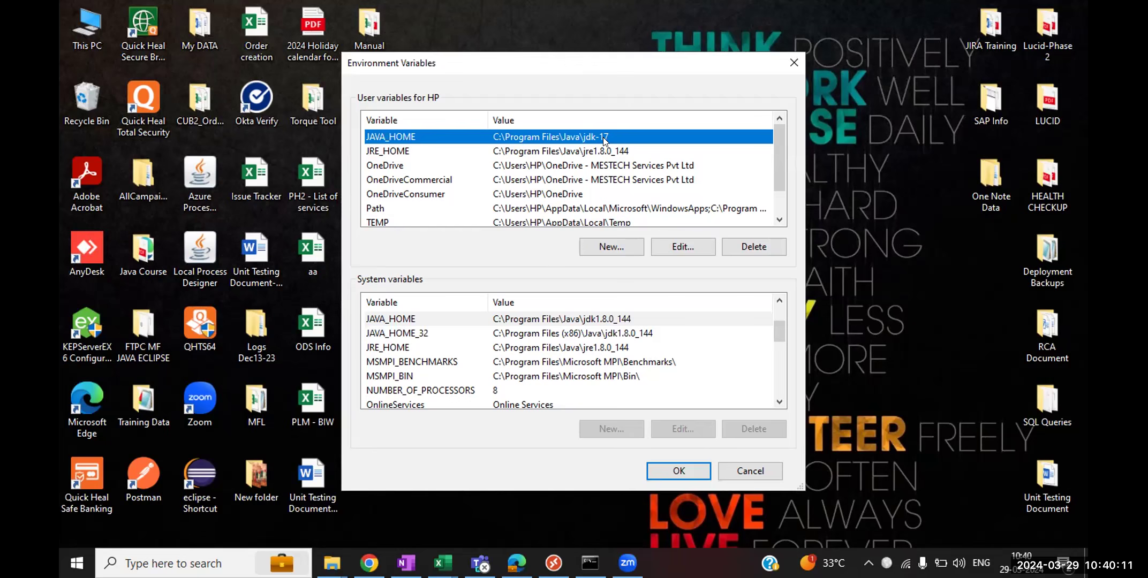
{"action": "left_click", "coordinate": [511, 320]}
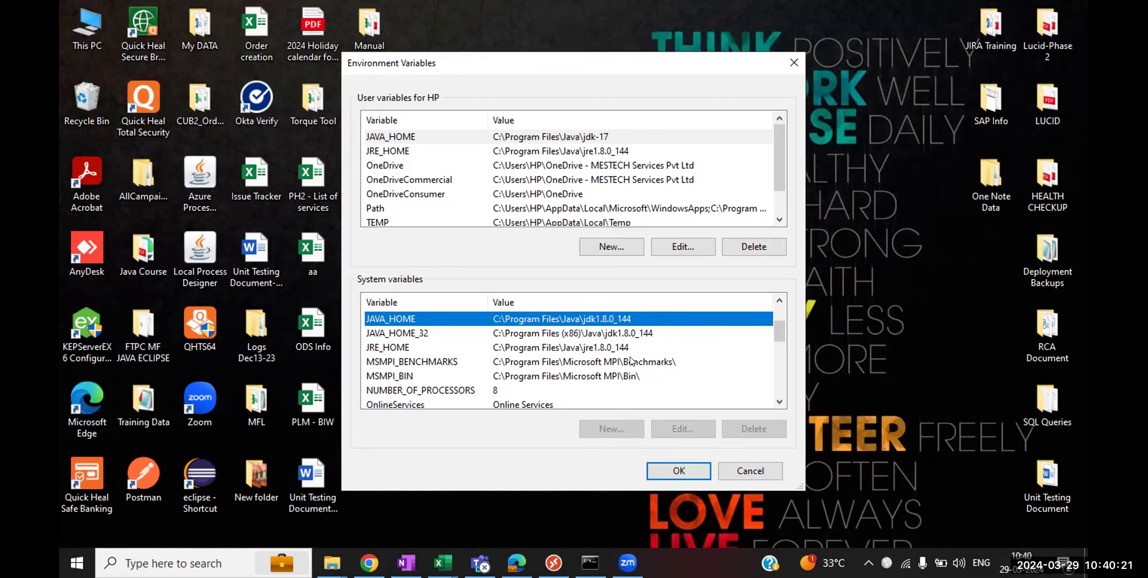
Step: Close the read-only Environment Variables dialog and reopen it through Windows search with "Edit the system environment variables"
{"action": "left_click", "coordinate": [203, 563]}
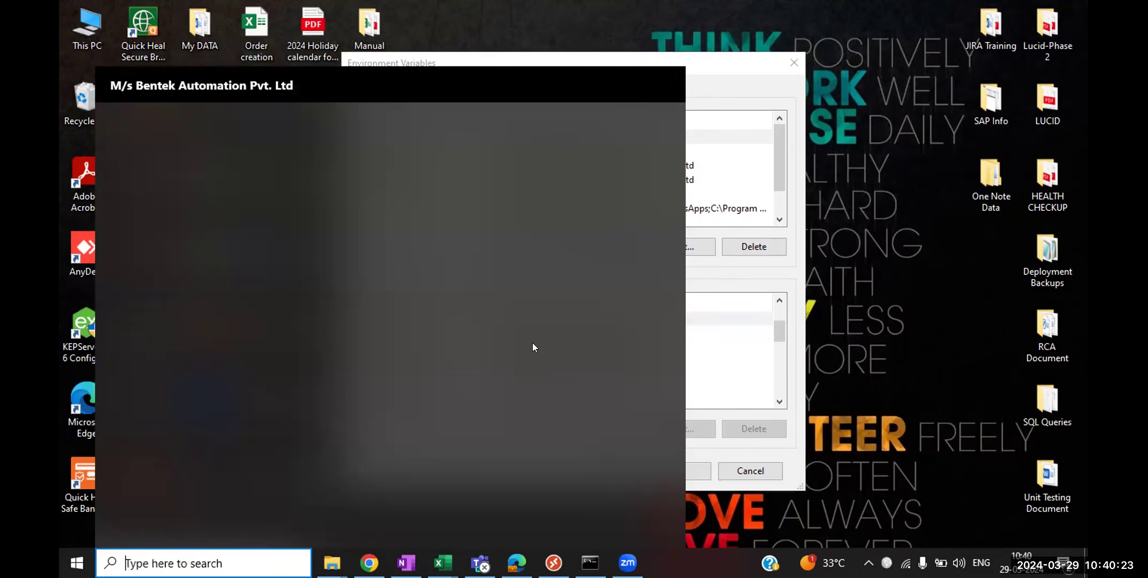
{"action": "left_click", "coordinate": [793, 64]}
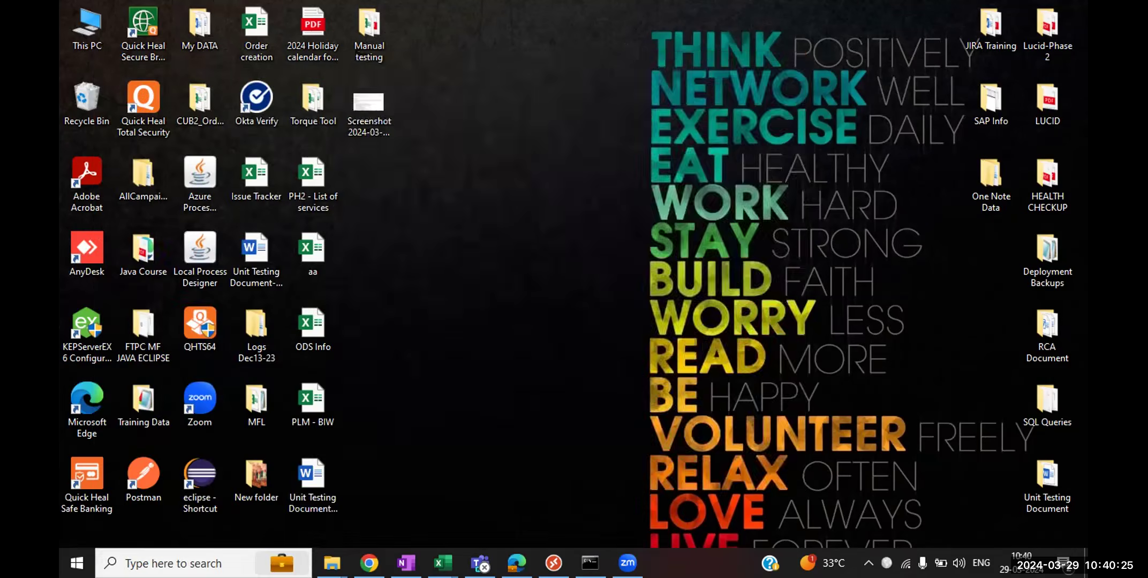
{"action": "left_click", "coordinate": [203, 563]}
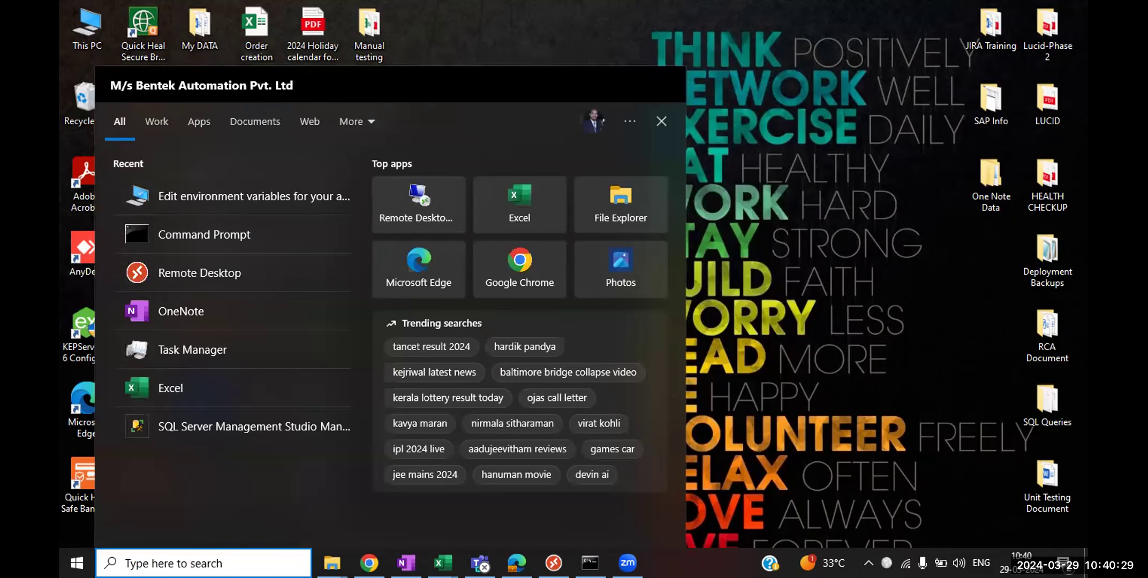
{"action": "type", "text": "ed"}
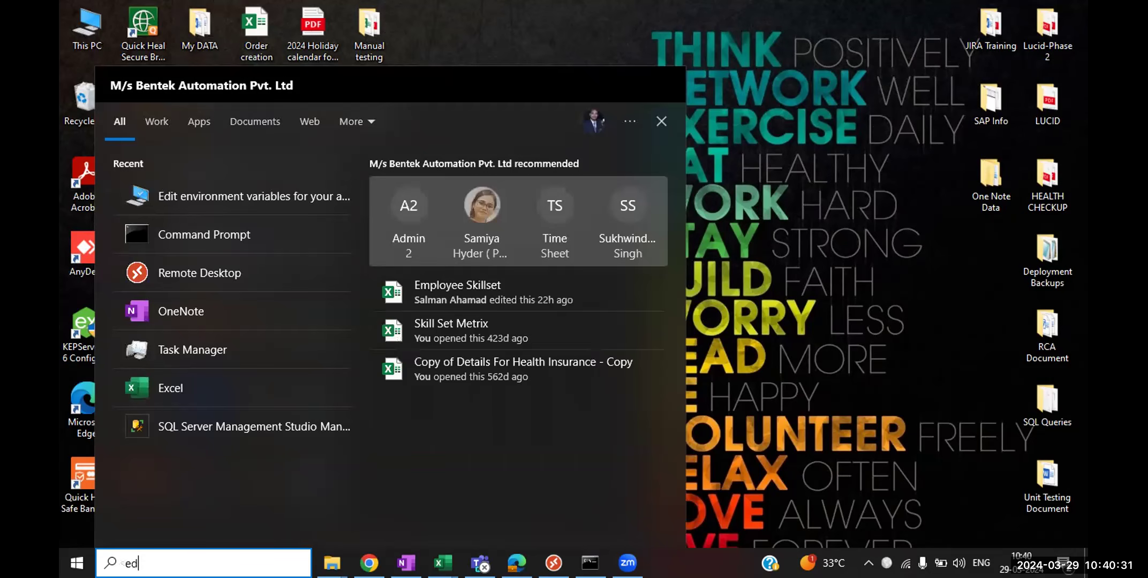
{"action": "type", "text": "it sy"}
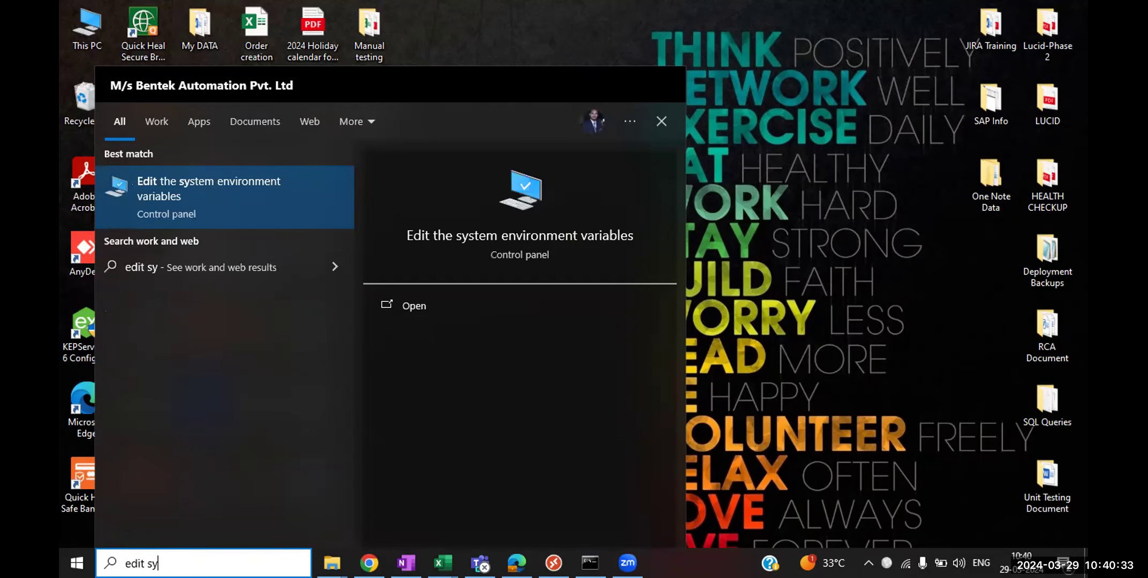
{"action": "left_click", "coordinate": [231, 195]}
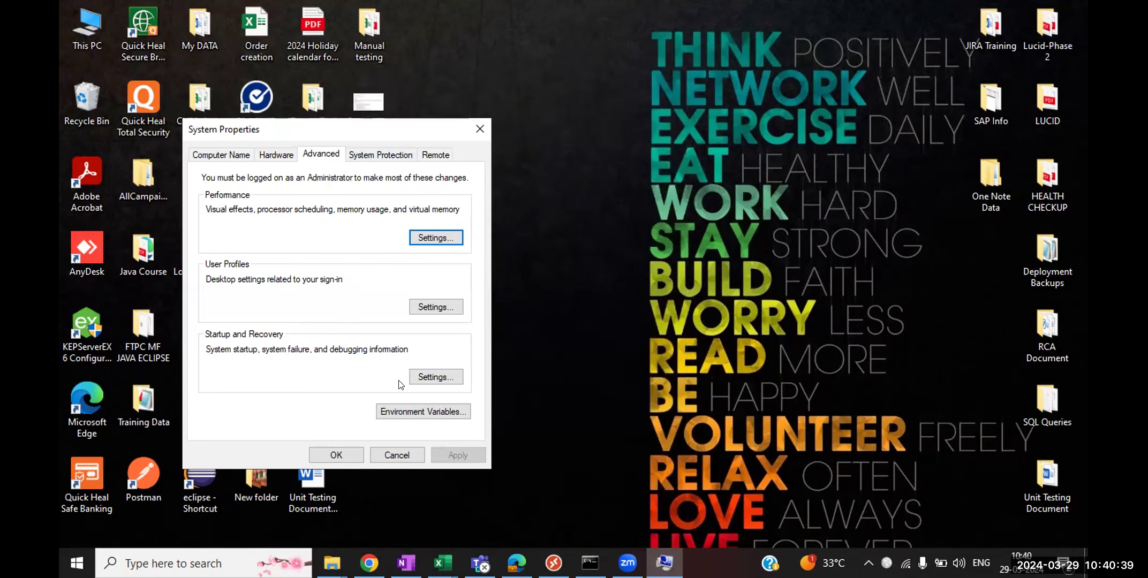
{"action": "left_click", "coordinate": [404, 408]}
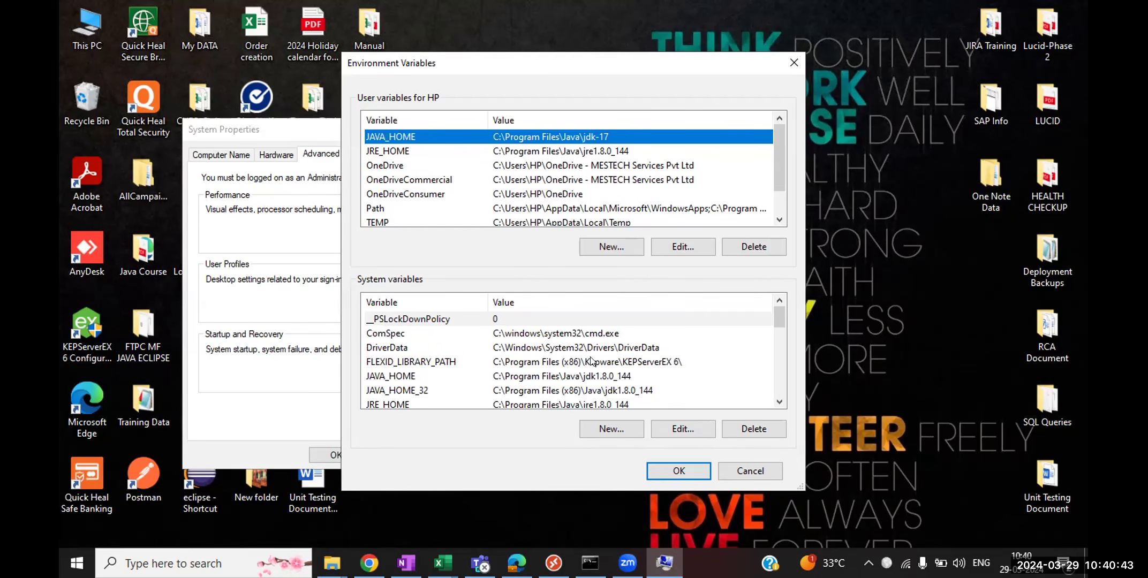
Step: Open the JAVA_HOME system variable for editing and clear its value
{"action": "left_click", "coordinate": [593, 377]}
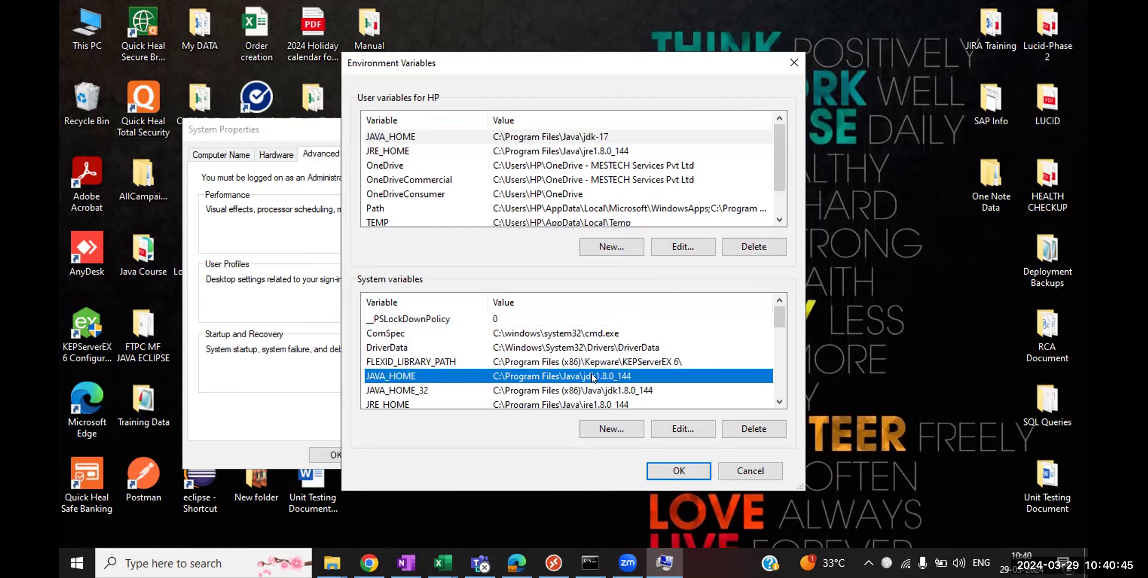
{"action": "left_click", "coordinate": [668, 429]}
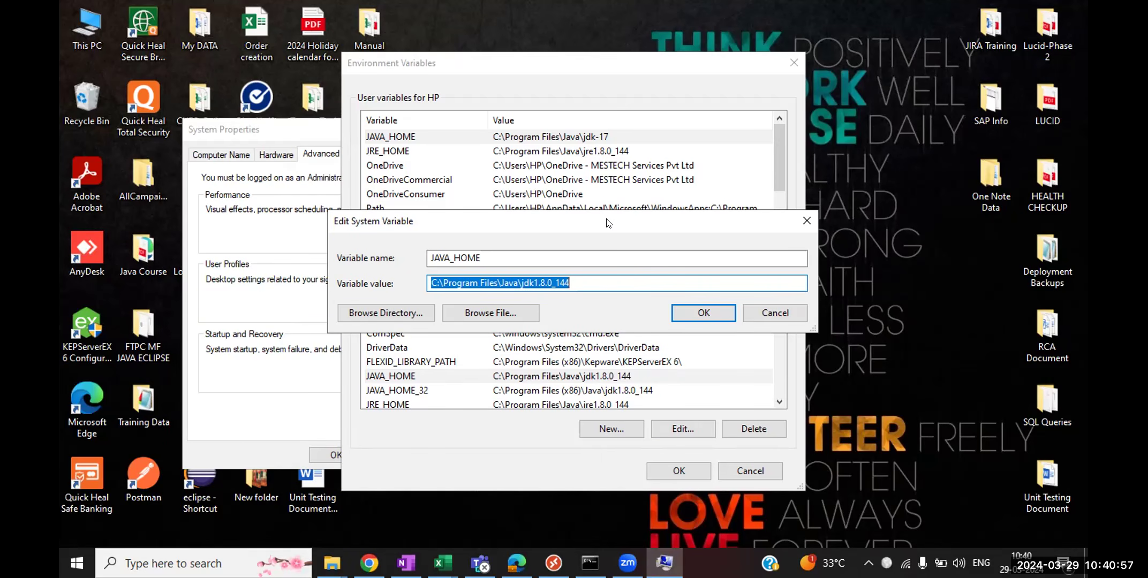
{"action": "left_click_drag", "start_coordinate": [608, 223], "coordinate": [622, 184]}
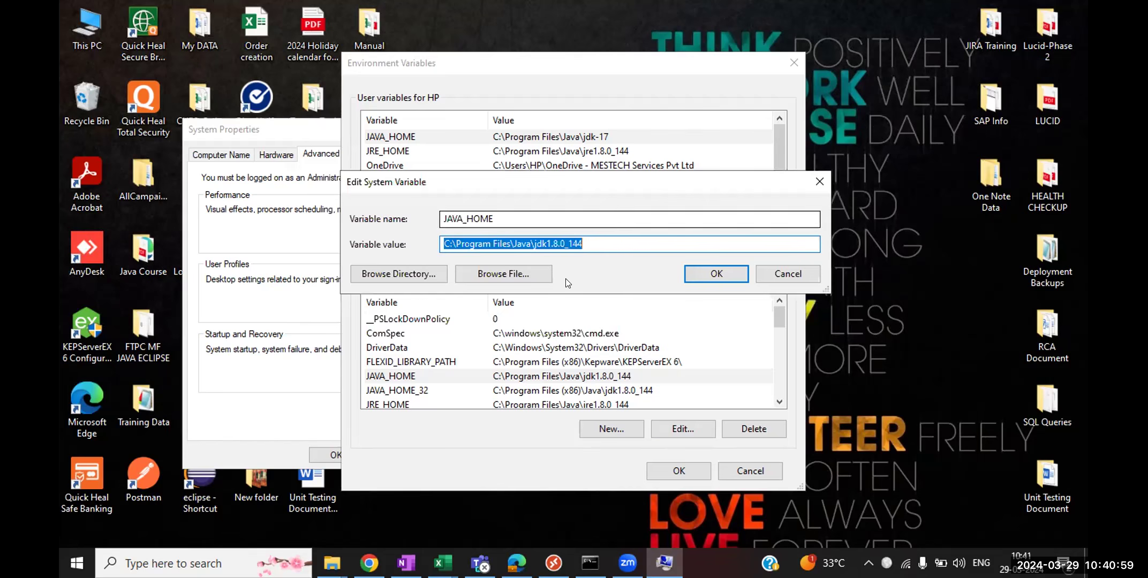
{"action": "left_click", "coordinate": [596, 237]}
{"action": "left_click_drag", "start_coordinate": [582, 243], "coordinate": [438, 248]}
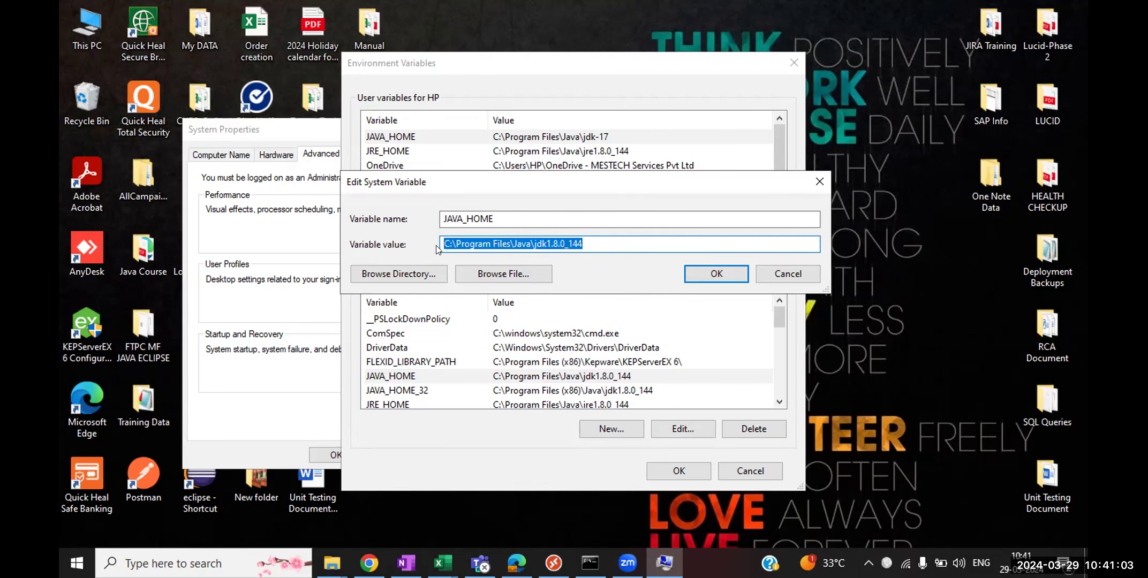
{"action": "key", "text": "BackSpace"}
Step: Browse from the variable editor to the C:\Program Files\Java\jdk-17\bin folder
{"action": "left_click", "coordinate": [502, 276]}
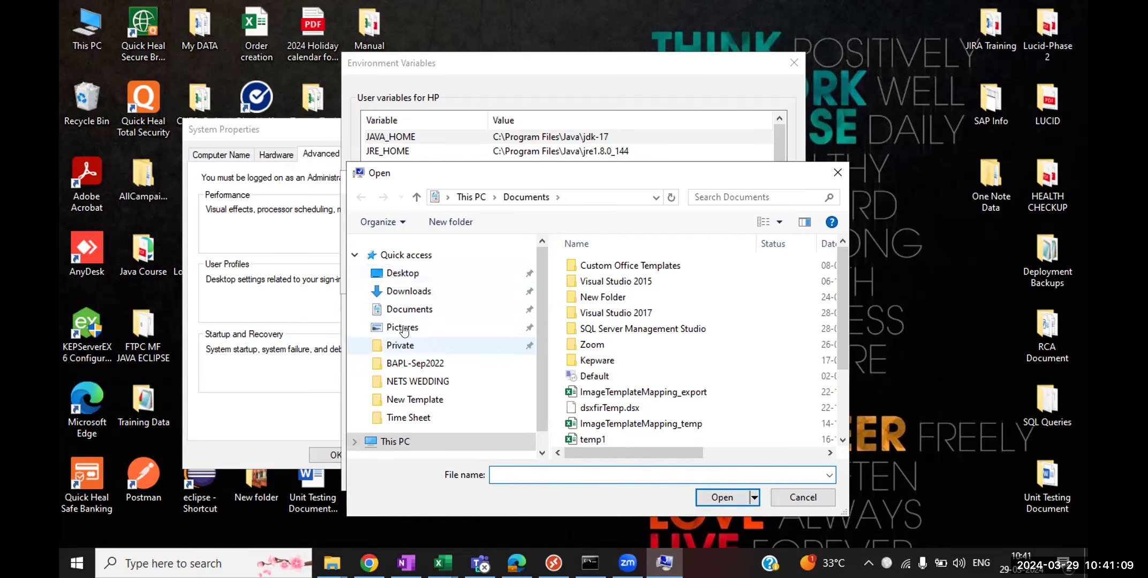
{"action": "scroll", "coordinate": [410, 321], "scroll_direction": "down", "scroll_amount": 1}
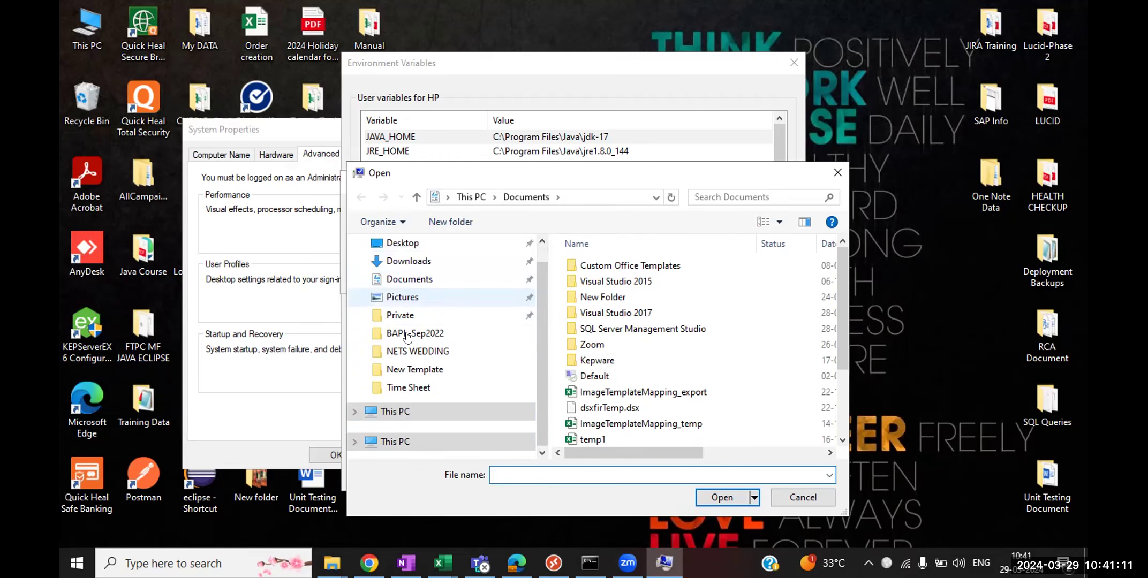
{"action": "left_click", "coordinate": [417, 410]}
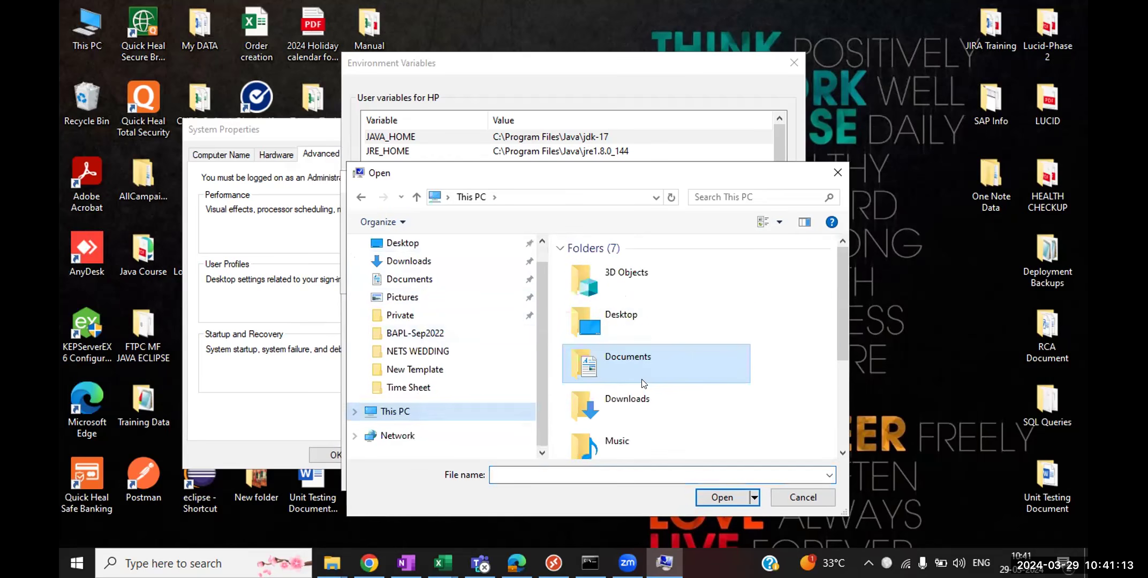
{"action": "scroll", "coordinate": [631, 413], "scroll_direction": "down", "scroll_amount": 3}
{"action": "double_click", "coordinate": [634, 448]}
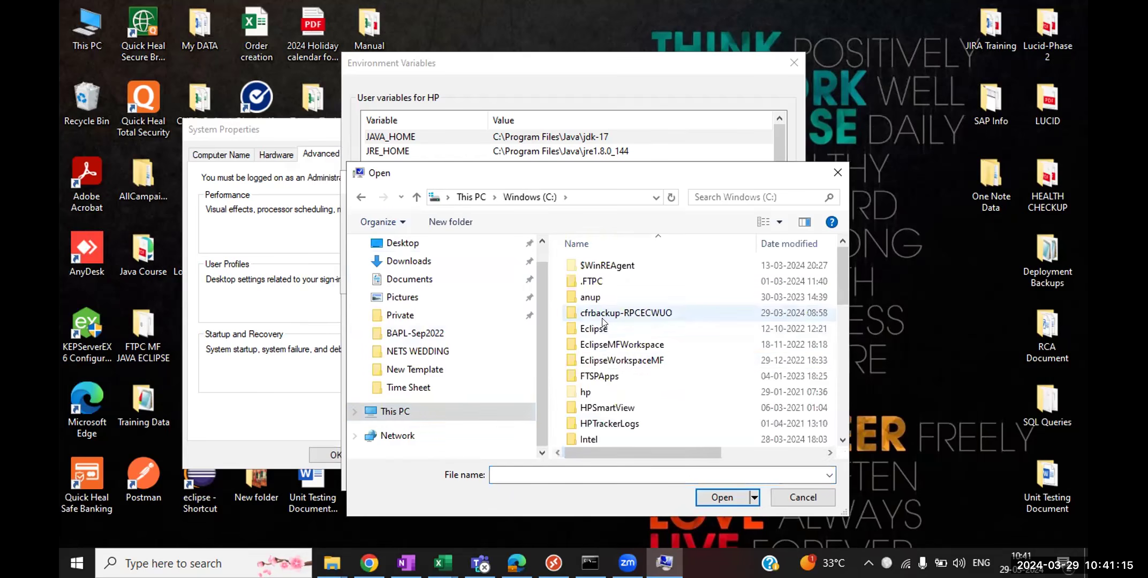
{"action": "scroll", "coordinate": [599, 370], "scroll_direction": "down", "scroll_amount": 3}
{"action": "scroll", "coordinate": [616, 381], "scroll_direction": "down", "scroll_amount": 2}
{"action": "left_click", "coordinate": [620, 426]}
{"action": "scroll", "coordinate": [607, 364], "scroll_direction": "down", "scroll_amount": 1}
{"action": "double_click", "coordinate": [603, 389]}
{"action": "double_click", "coordinate": [595, 279]}
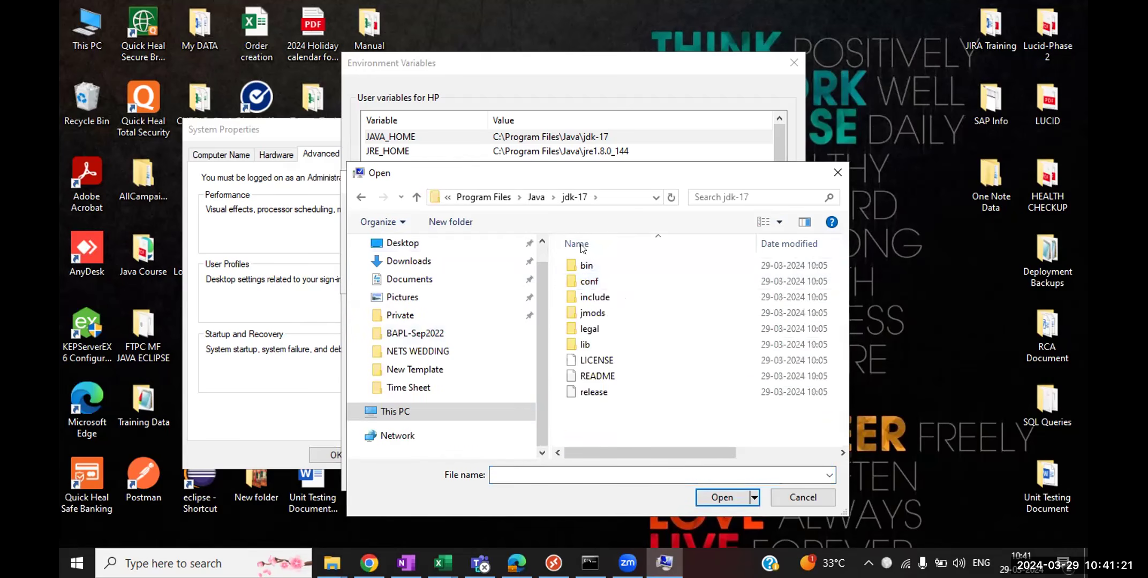
{"action": "double_click", "coordinate": [607, 260]}
Step: Copy the full path of the jdk-17 bin folder and close the file browser without choosing a file
{"action": "left_click", "coordinate": [611, 197]}
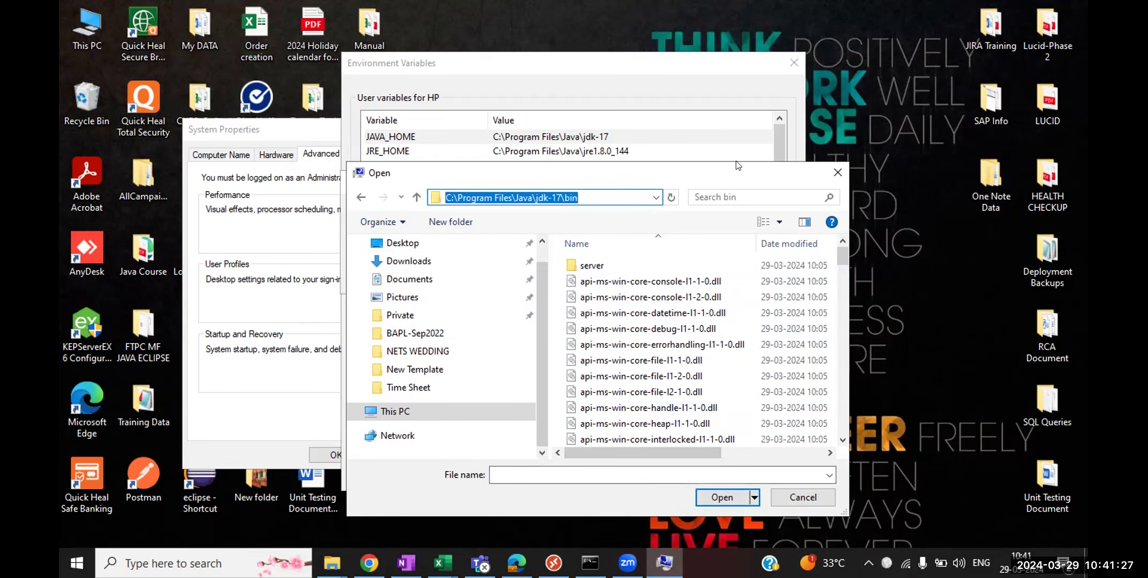
{"action": "left_click_drag", "start_coordinate": [632, 173], "coordinate": [628, 93]}
{"action": "left_click", "coordinate": [713, 417]}
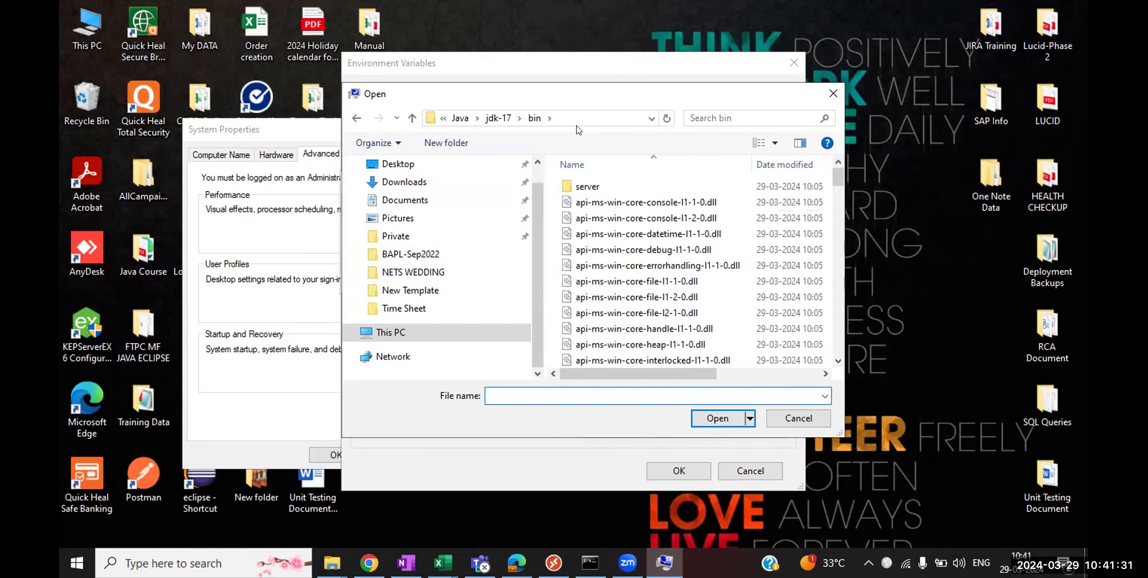
{"action": "left_click", "coordinate": [572, 110]}
{"action": "left_click", "coordinate": [719, 403]}
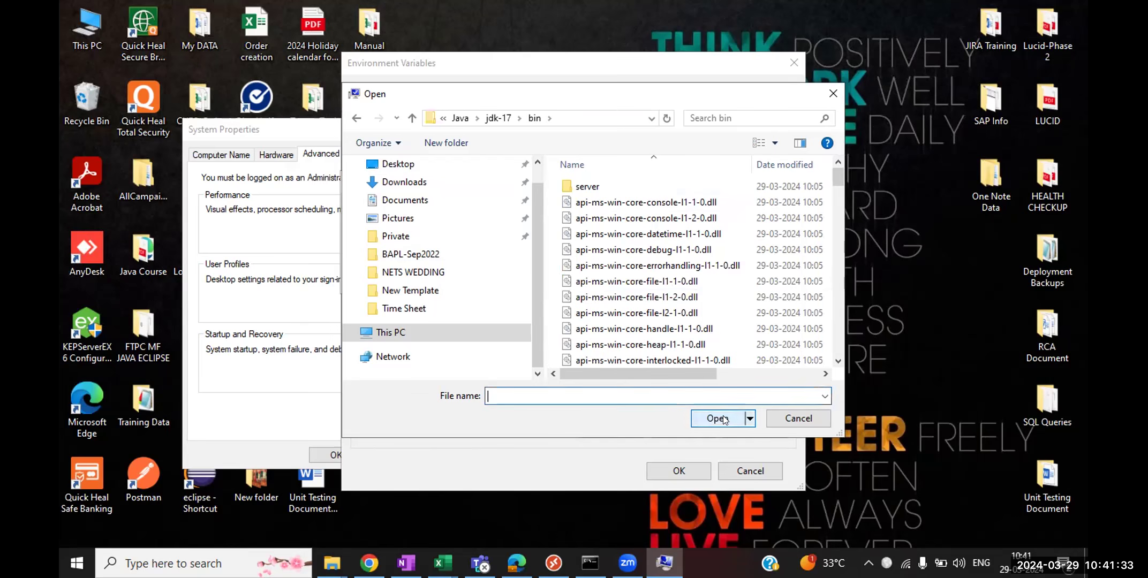
{"action": "left_click", "coordinate": [560, 114]}
{"action": "key", "text": "ctrl+c"}
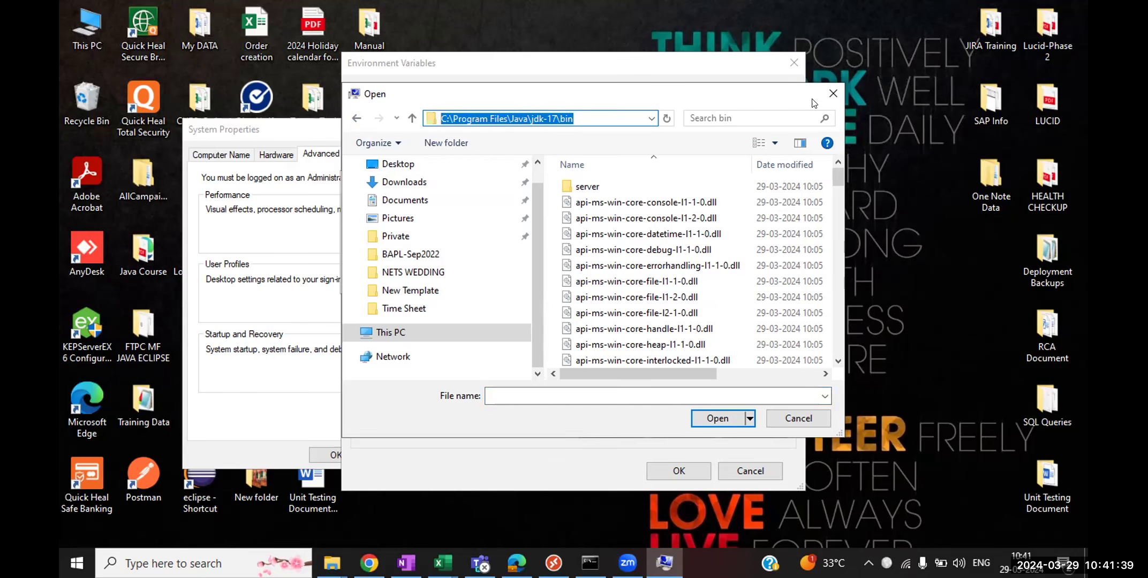
{"action": "left_click", "coordinate": [834, 95]}
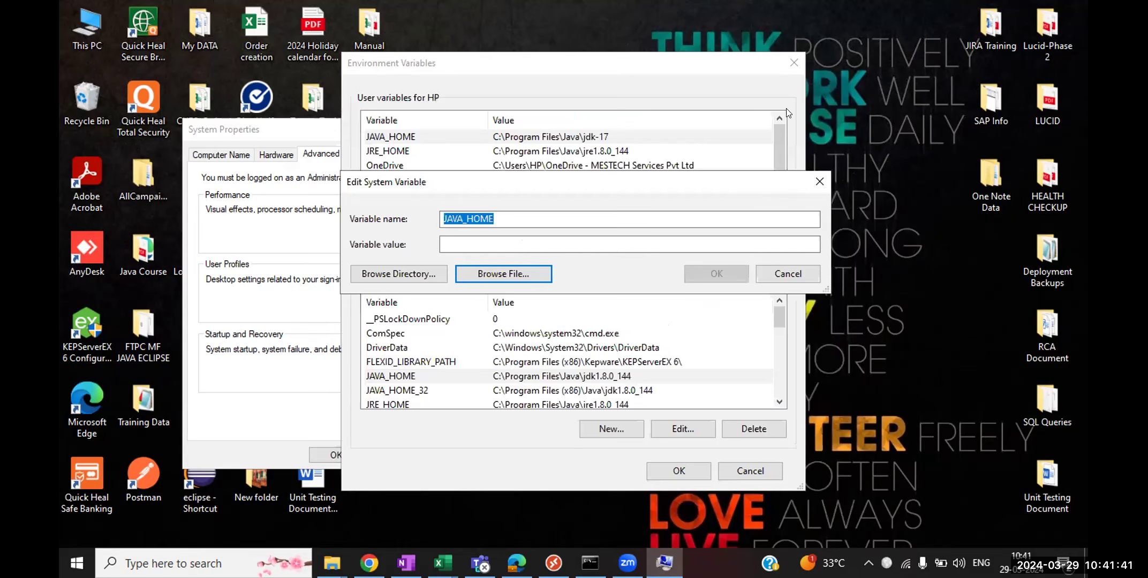
Step: Set the JAVA_HOME system variable to C:\Program Files\Java\jdk-17\bin, save the environment variables and close System Properties
{"action": "left_click", "coordinate": [513, 242]}
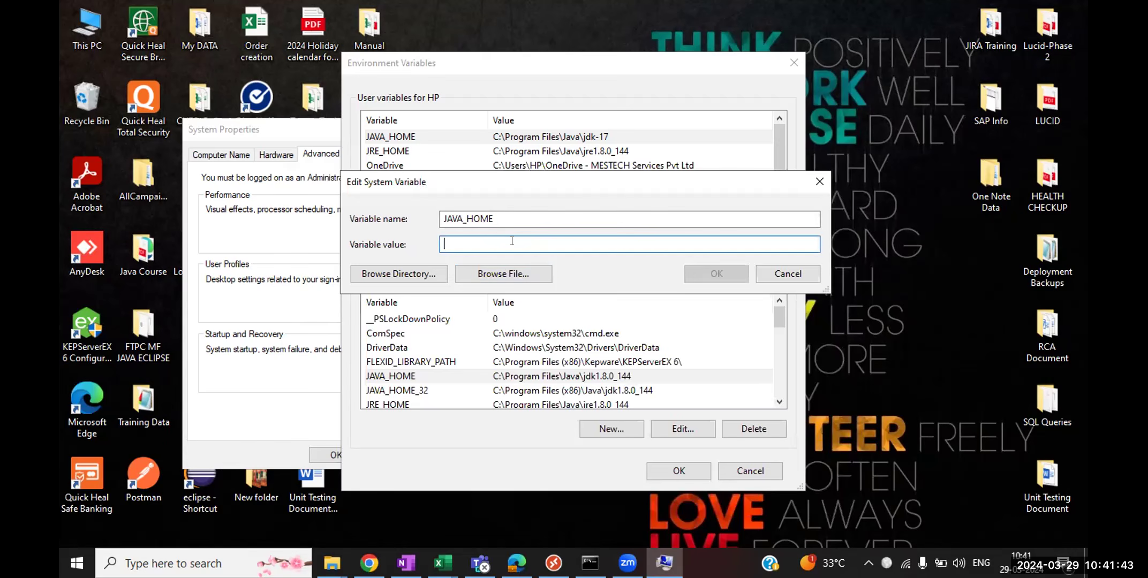
{"action": "key", "text": "ctrl+v"}
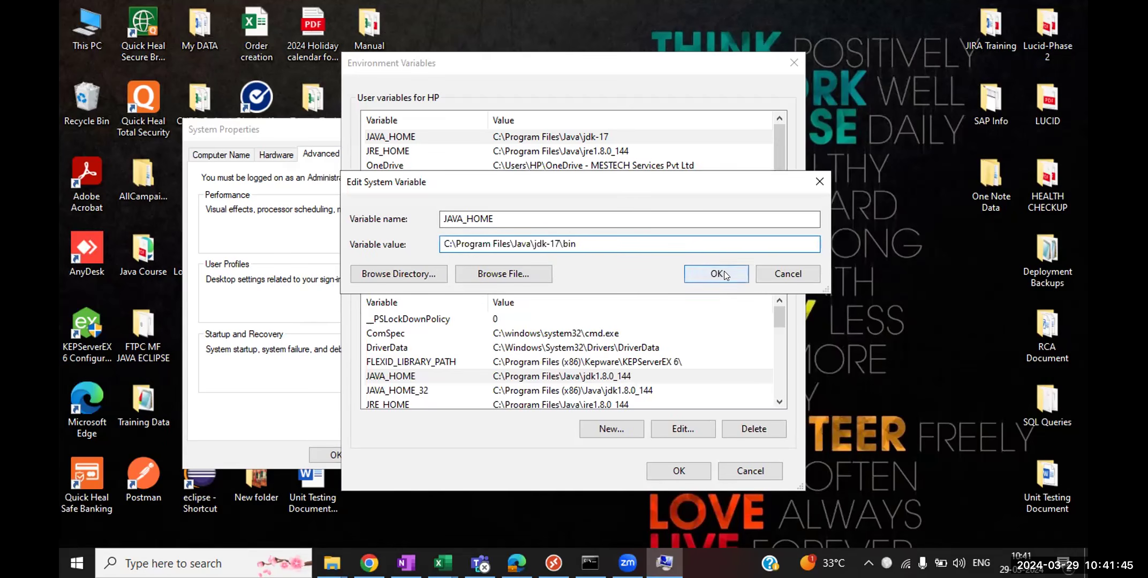
{"action": "left_click", "coordinate": [724, 274]}
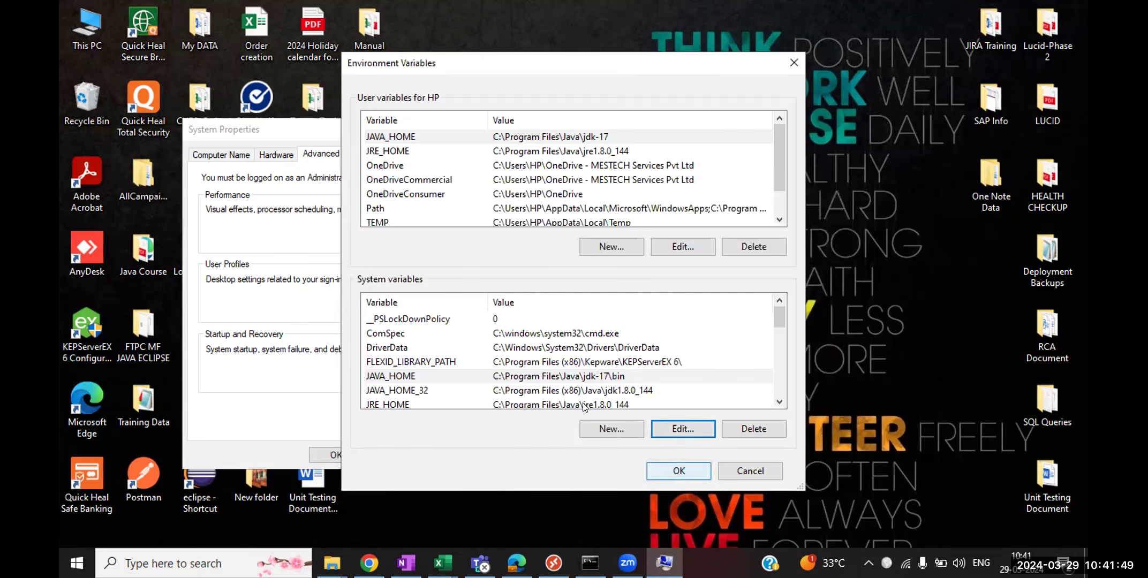
{"action": "left_click", "coordinate": [596, 378]}
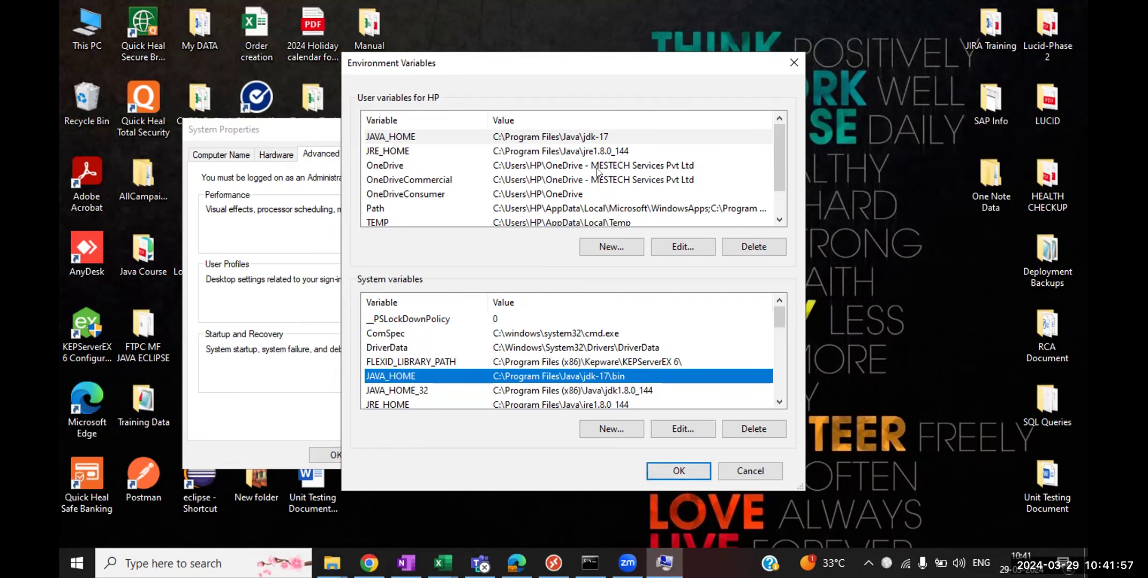
{"action": "left_click", "coordinate": [676, 469]}
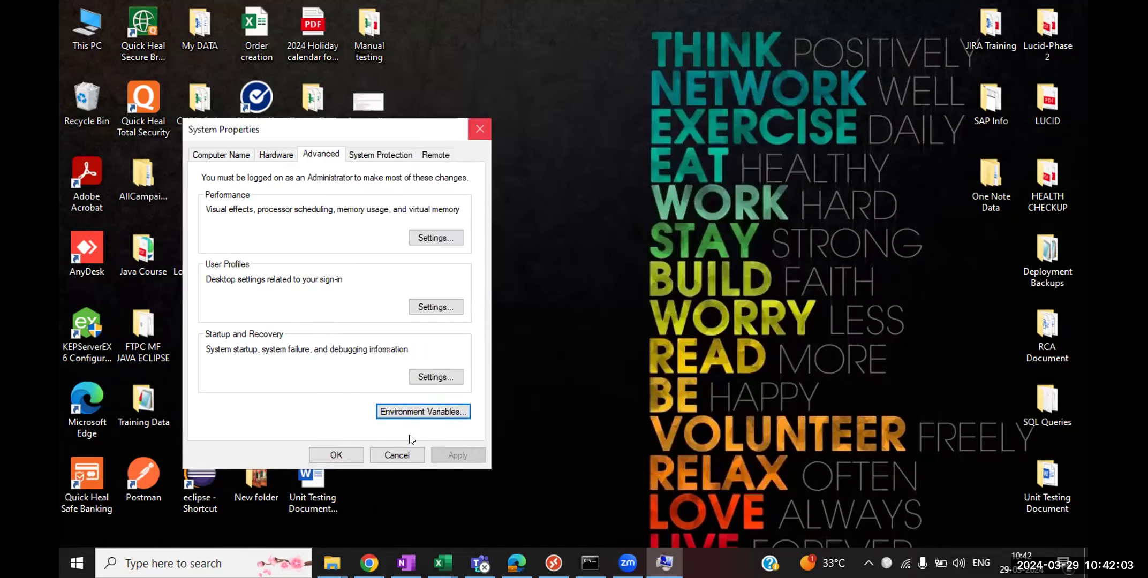
{"action": "left_click", "coordinate": [394, 460]}
Step: Check the active Java version with java -version in the open Command Prompt, then minimise that window
{"action": "left_click", "coordinate": [591, 562]}
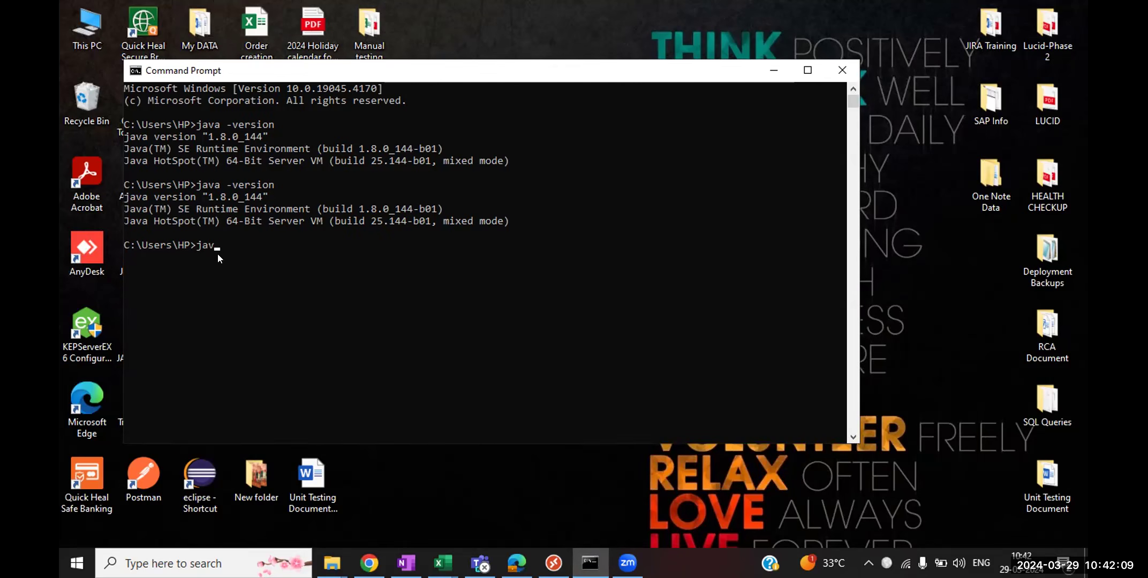
{"action": "type", "text": "ersion"}
{"action": "key", "text": "Return"}
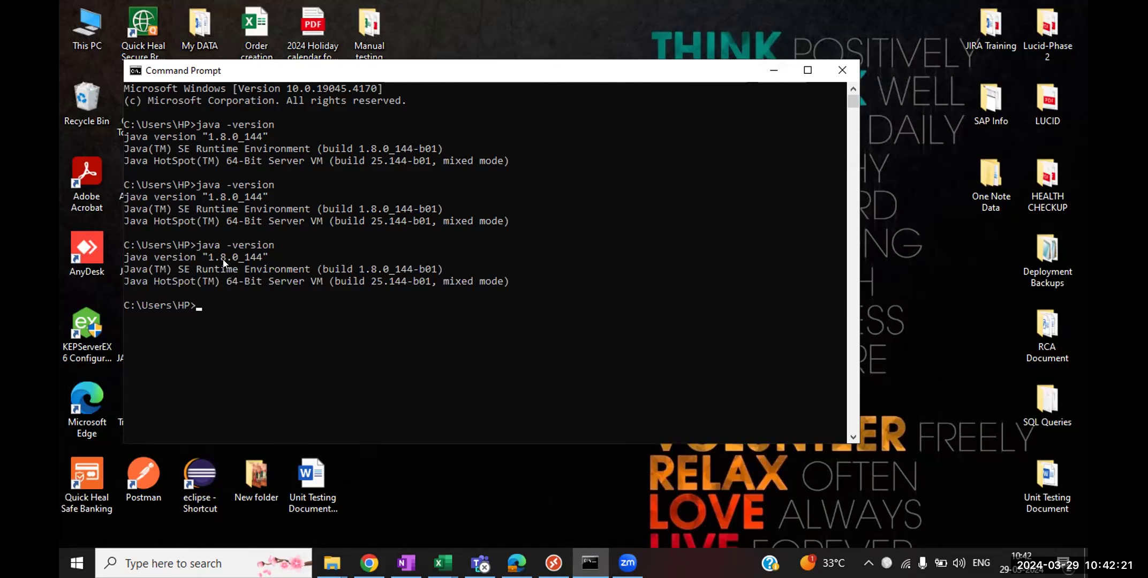
{"action": "left_click", "coordinate": [761, 72]}
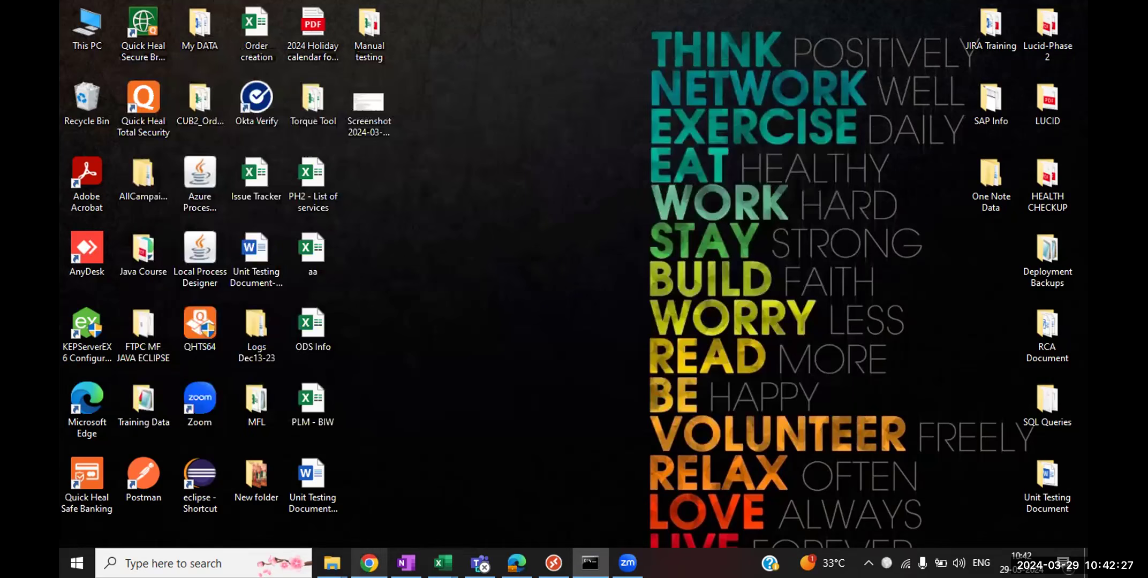
Step: Open Control Panel from a Windows search and go to the Programs and Features list of installed software
{"action": "mouse_move", "coordinate": [332, 563]}
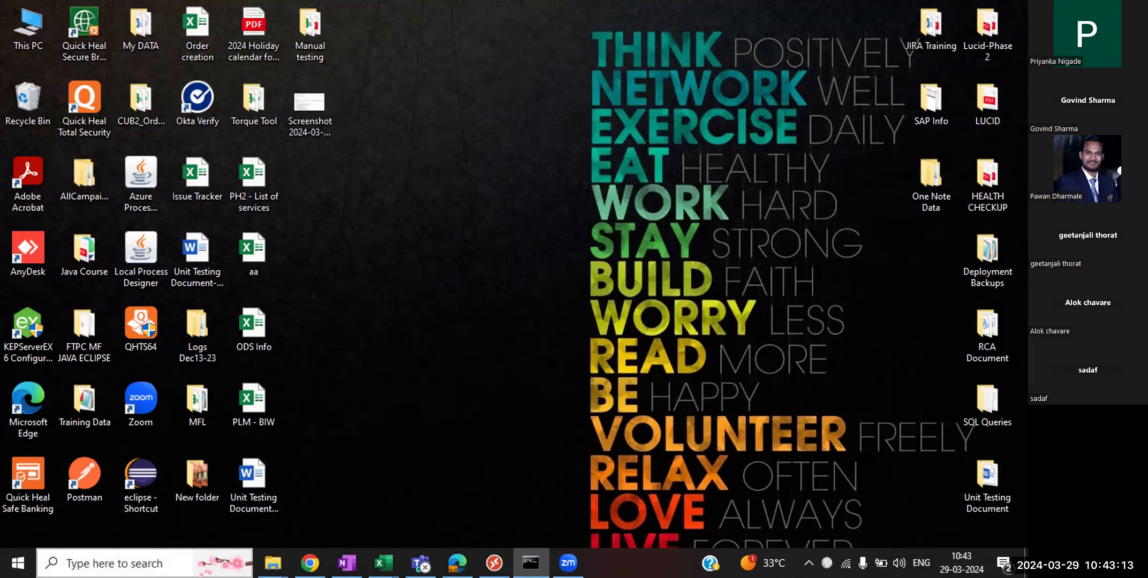
{"action": "left_click", "coordinate": [121, 564]}
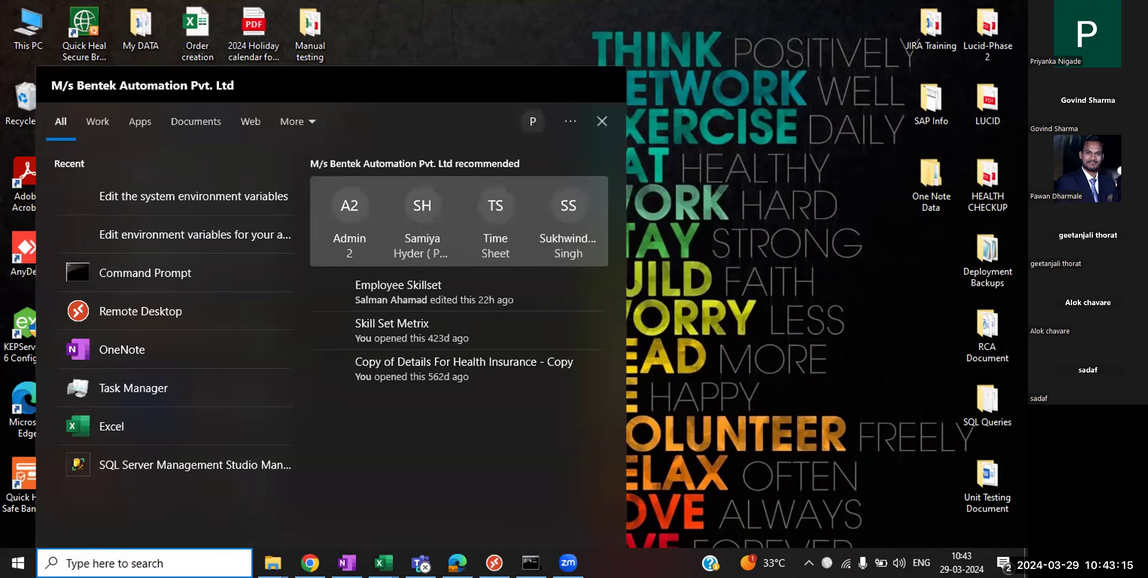
{"action": "type", "text": "co"}
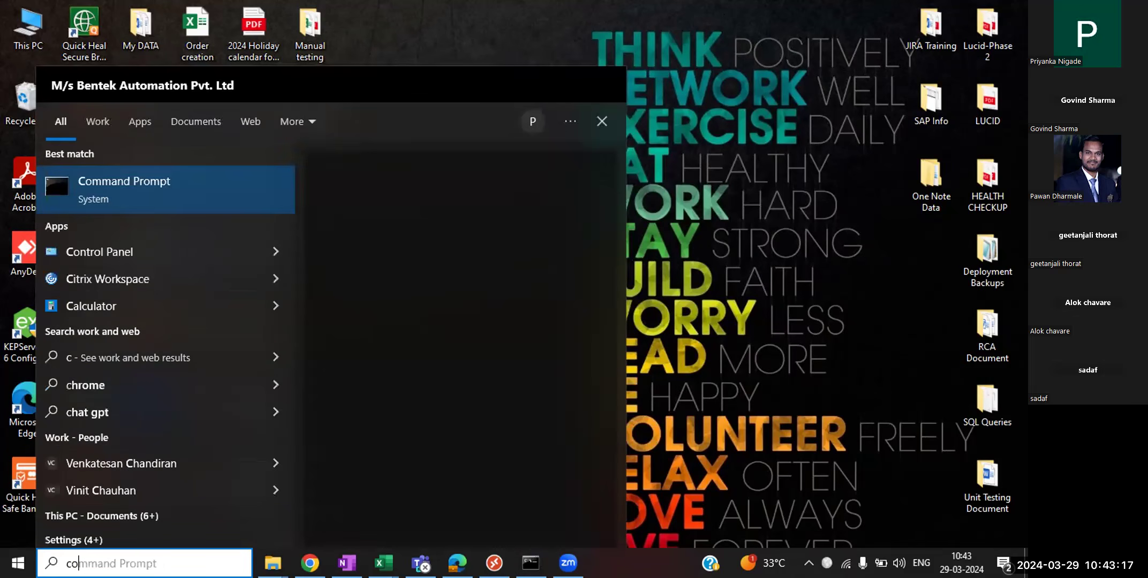
{"action": "type", "text": "ntr"}
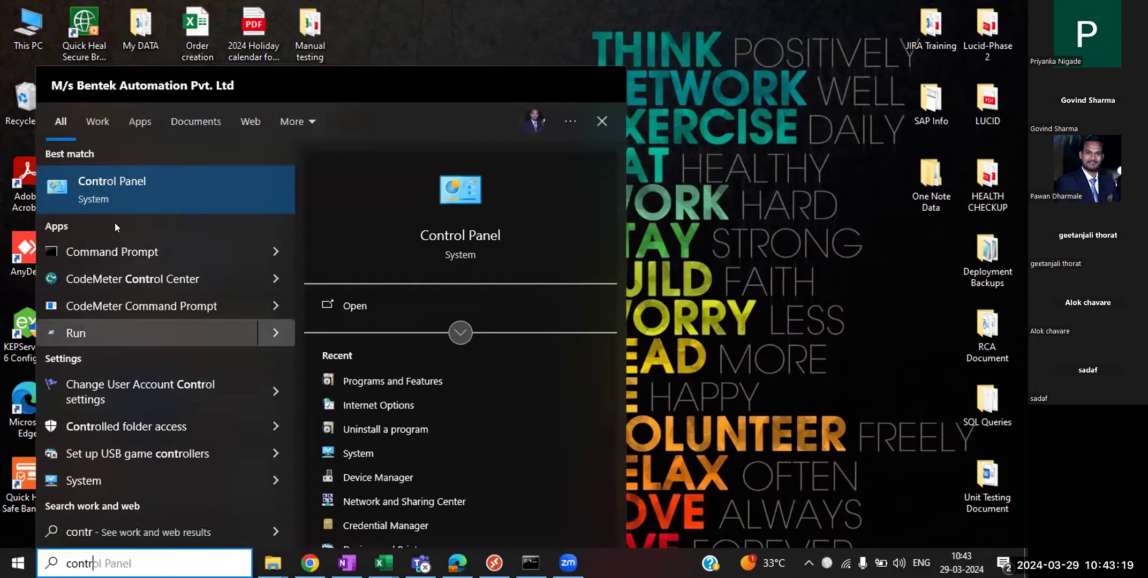
{"action": "left_click", "coordinate": [148, 177]}
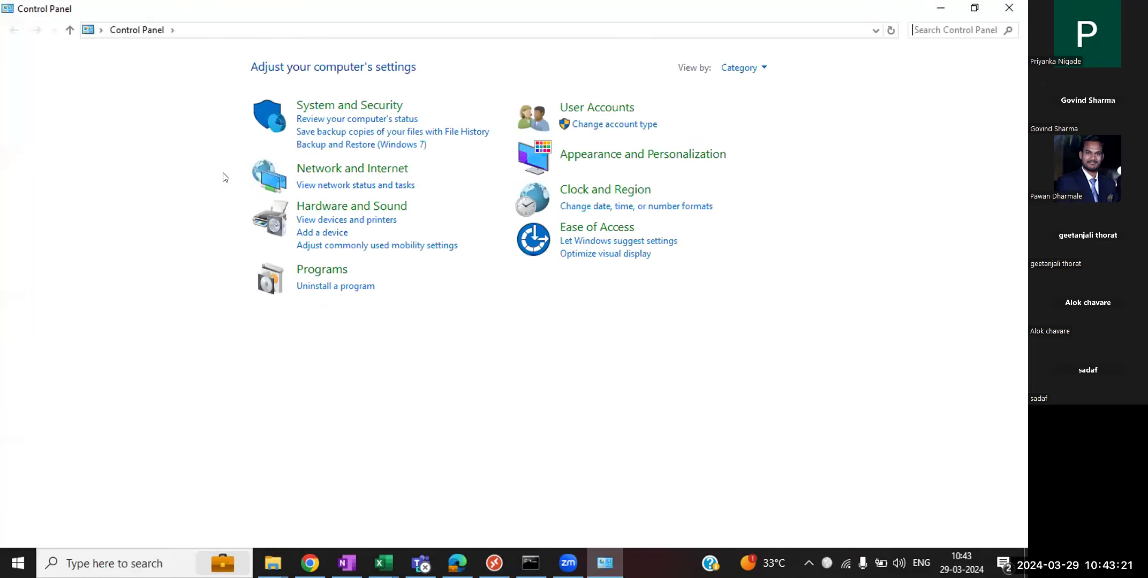
{"action": "left_click", "coordinate": [331, 274]}
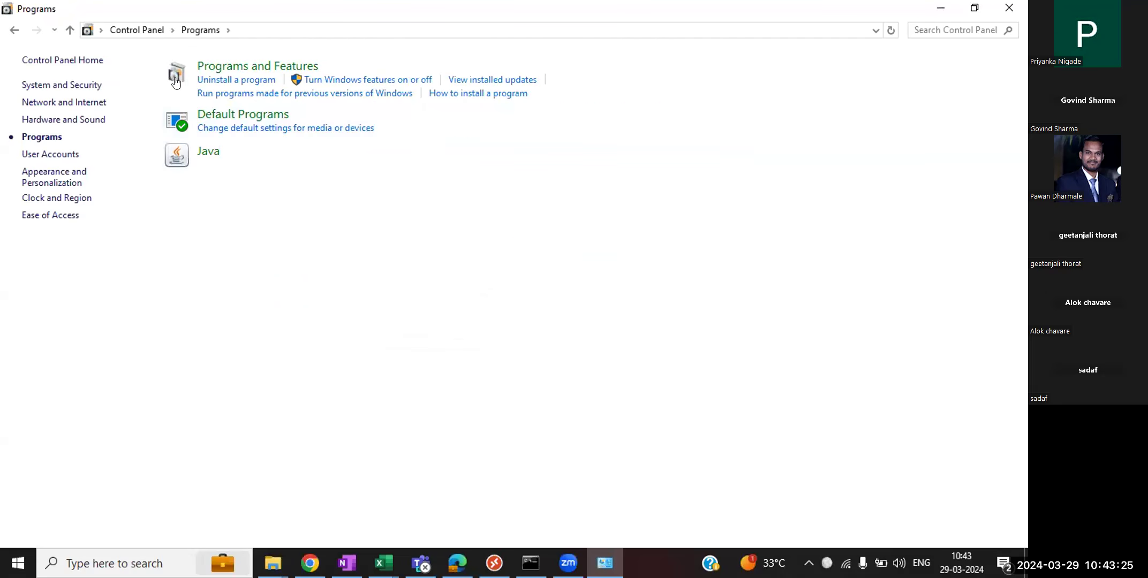
{"action": "left_click", "coordinate": [248, 70]}
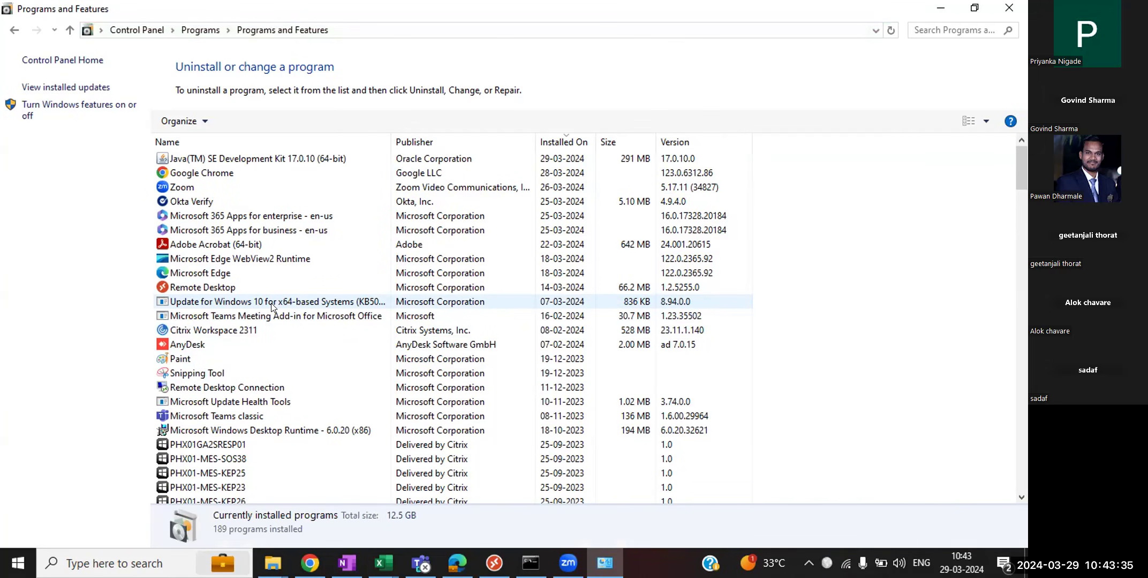
Step: Look through the installed programs for older Java versions and select Java SE Development Kit 8 Update 144
{"action": "key", "text": "Down"}
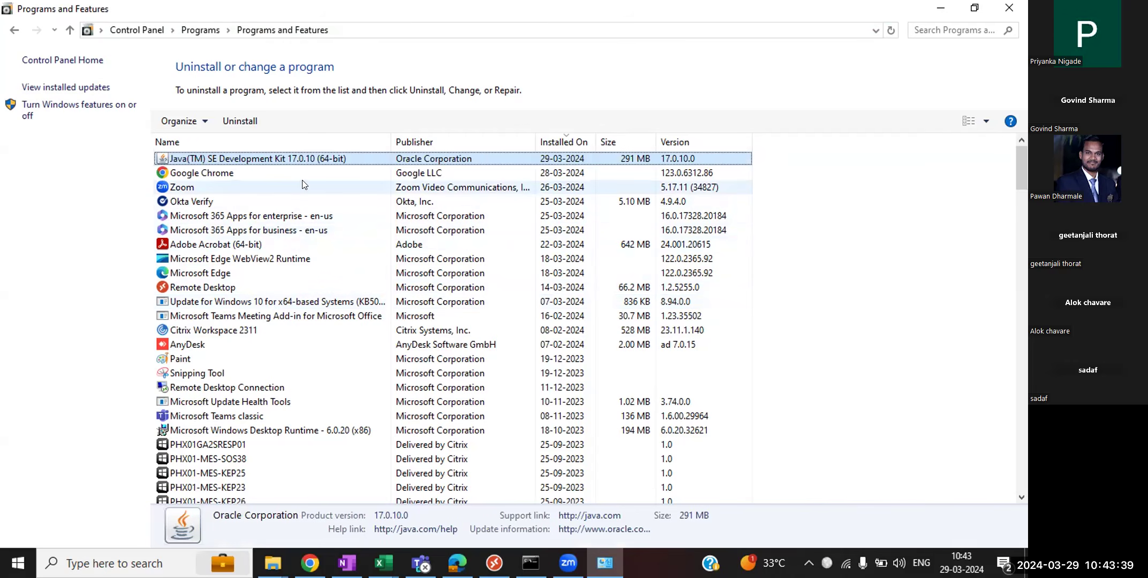
{"action": "scroll", "coordinate": [304, 184], "scroll_direction": "down", "scroll_amount": 8}
{"action": "scroll", "coordinate": [303, 188], "scroll_direction": "down", "scroll_amount": 10}
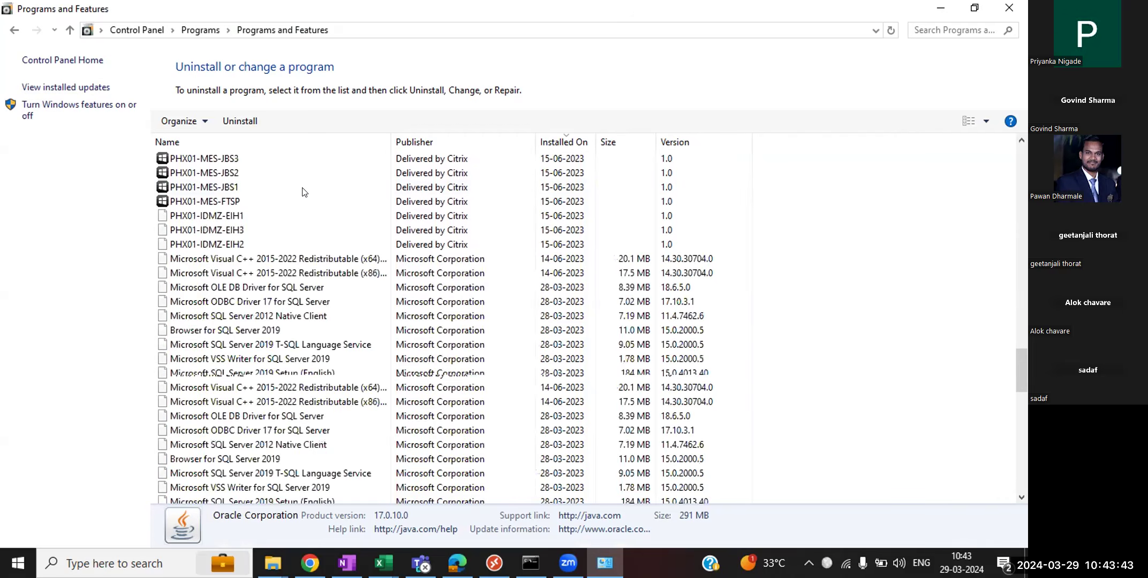
{"action": "scroll", "coordinate": [304, 191], "scroll_direction": "down", "scroll_amount": 5}
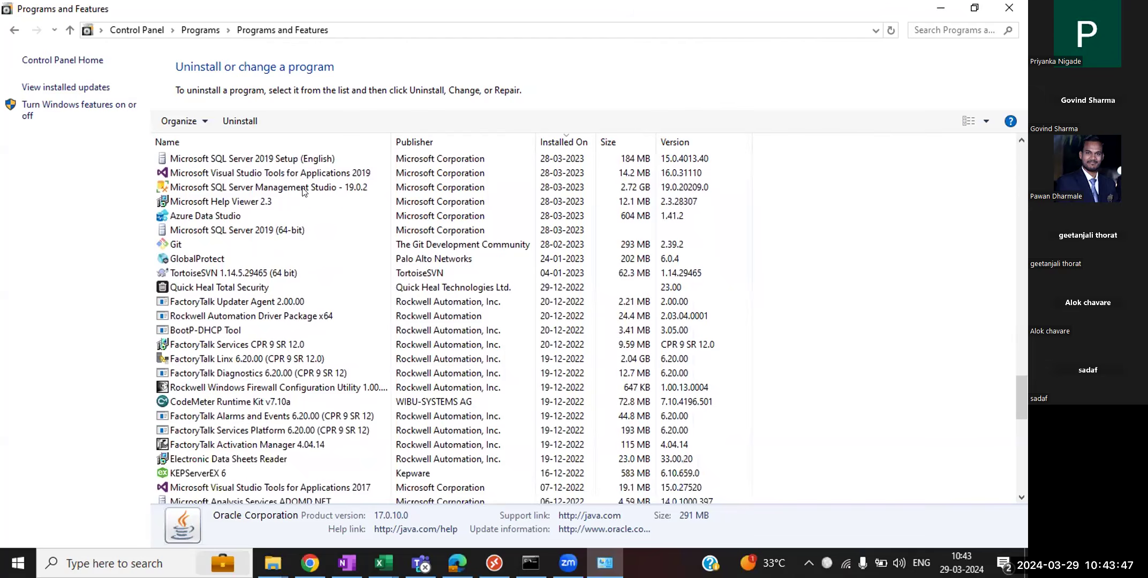
{"action": "scroll", "coordinate": [304, 191], "scroll_direction": "down", "scroll_amount": 2}
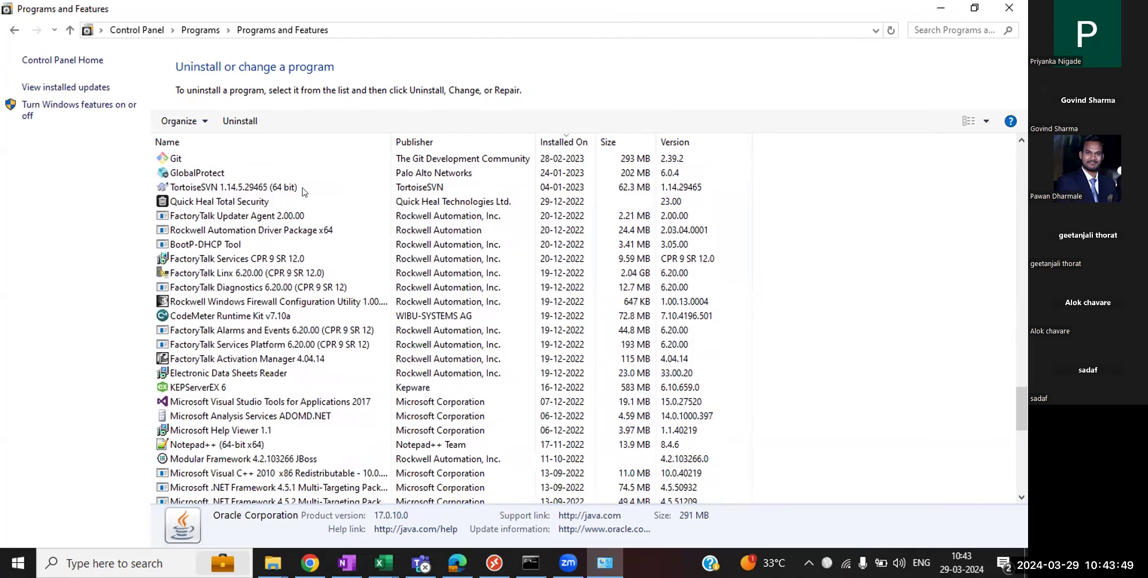
{"action": "scroll", "coordinate": [304, 192], "scroll_direction": "down", "scroll_amount": 2}
{"action": "scroll", "coordinate": [304, 192], "scroll_direction": "down", "scroll_amount": 6}
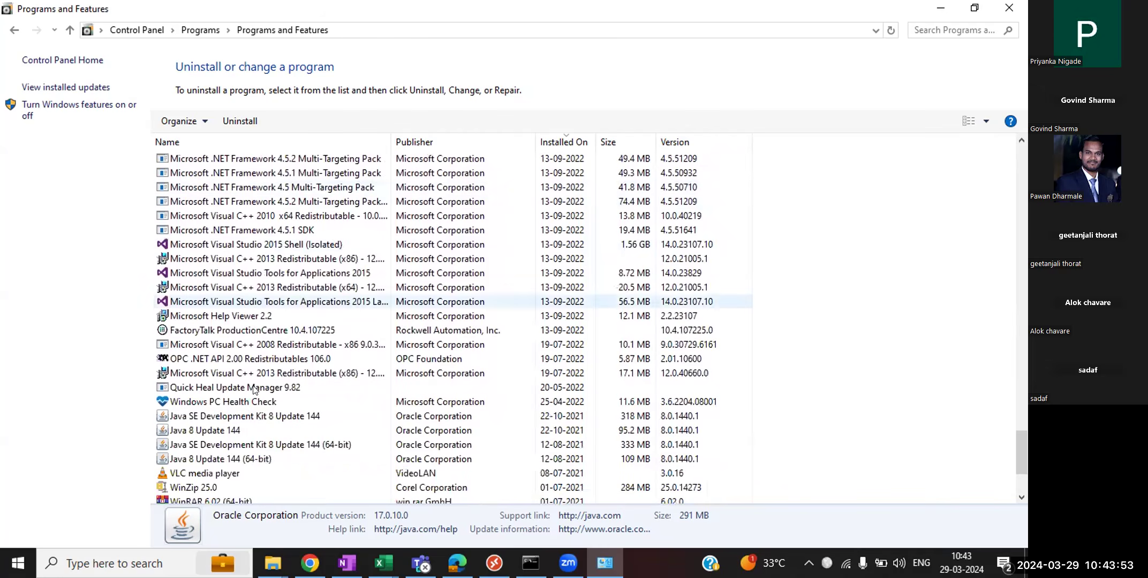
{"action": "left_click", "coordinate": [254, 420]}
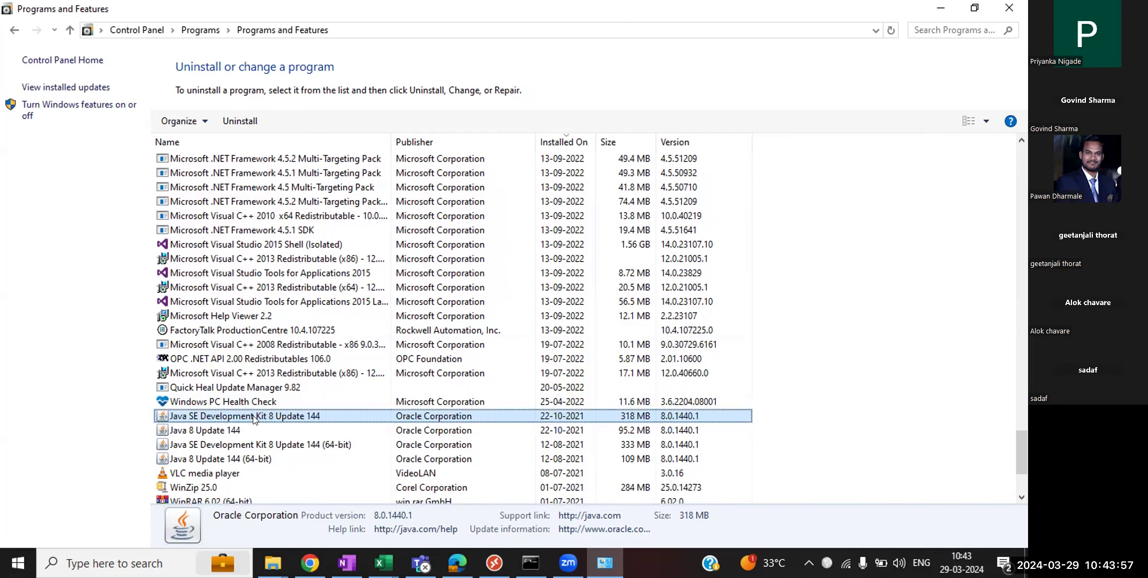
{"action": "scroll", "coordinate": [254, 420], "scroll_direction": "down", "scroll_amount": 1}
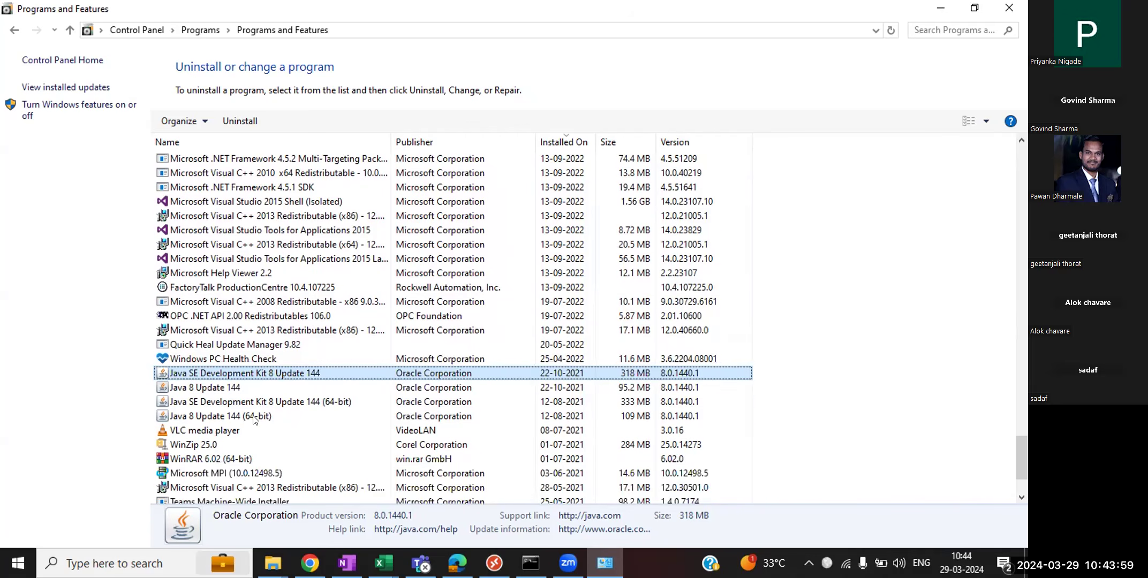